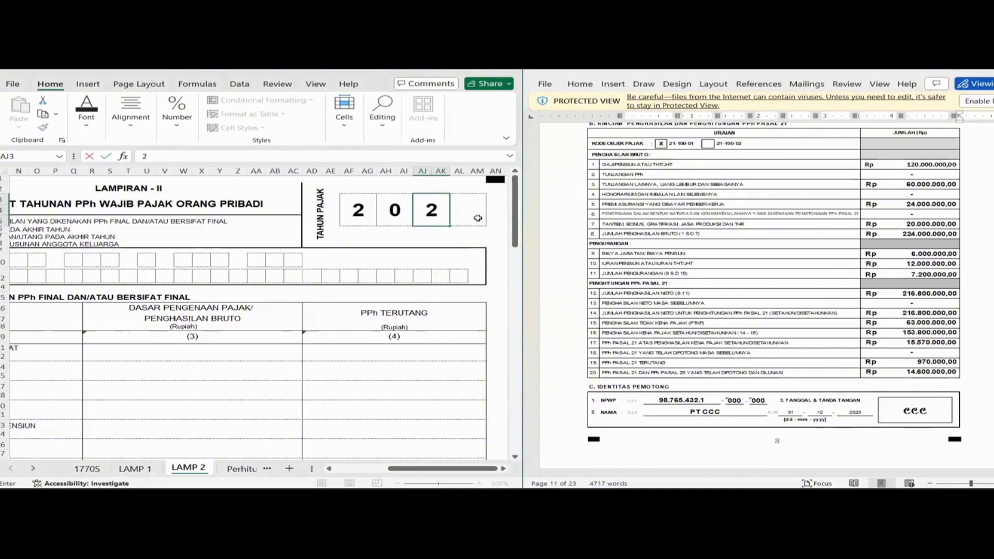
Enter 3 in the last TAHUN PAJAK box so the tax year reads 2023.
click(473, 213)
text(3)
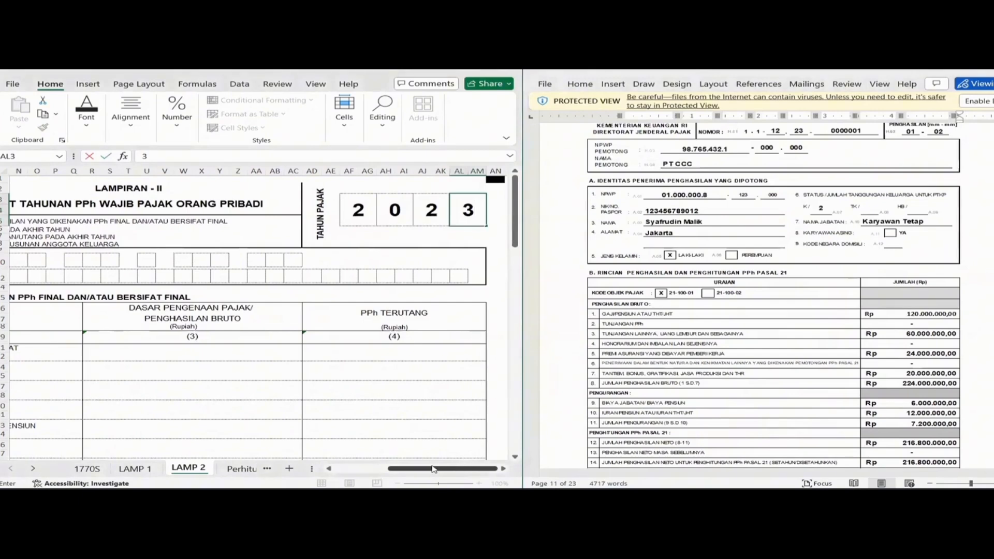
drag(435, 469, 377, 470)
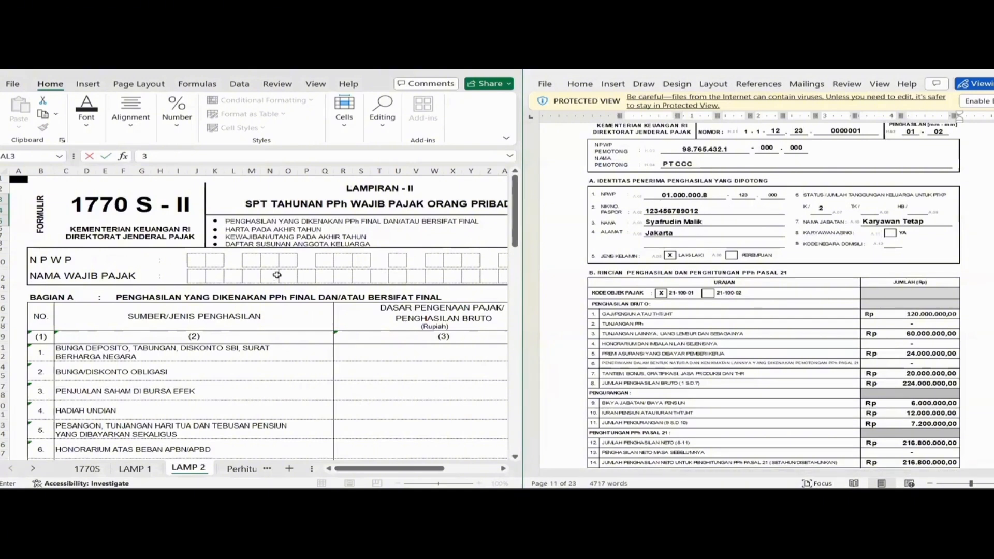
Enter the first groups of the taxpayer's NPWP digit by digit into the boxes.
click(195, 261)
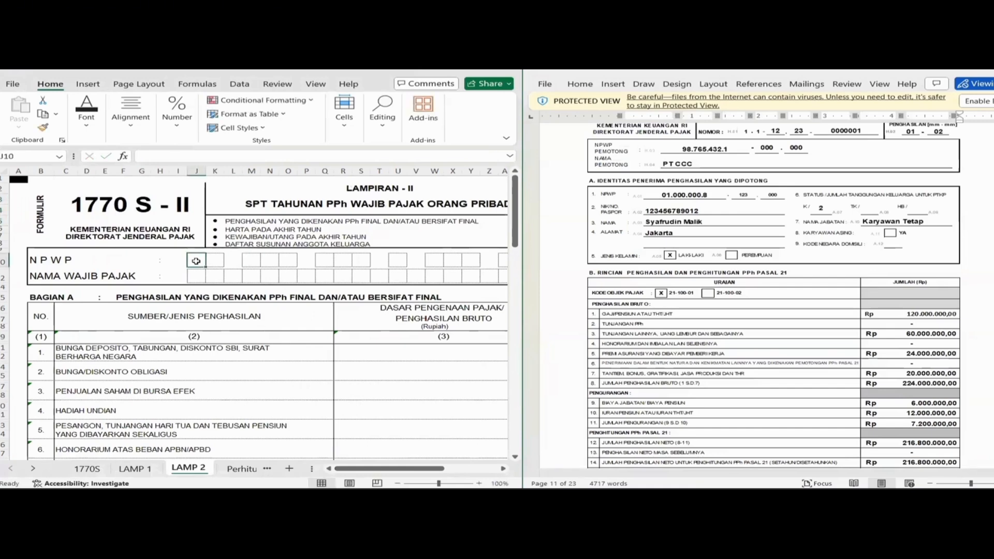
key(Tab)
key(Tab)
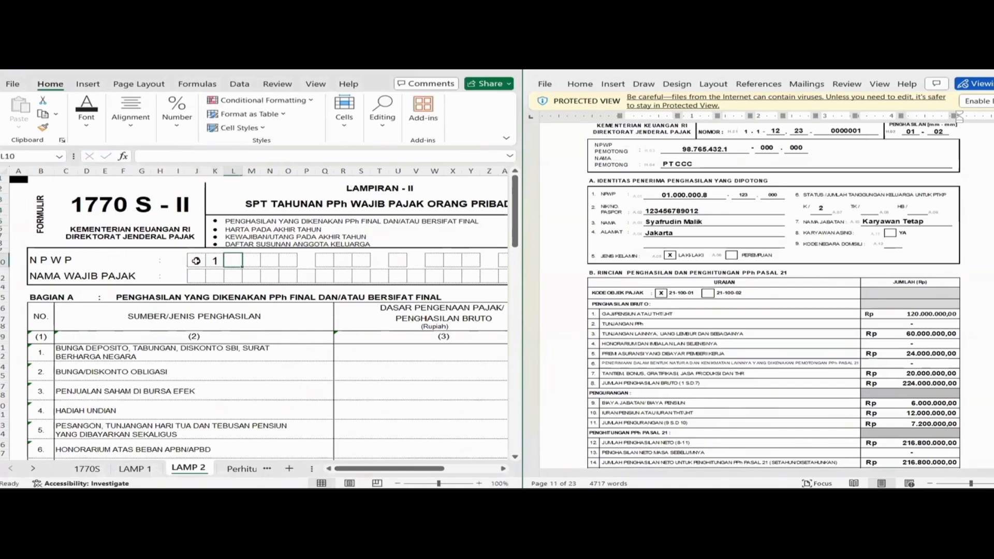
key(Tab)
key(Tab)
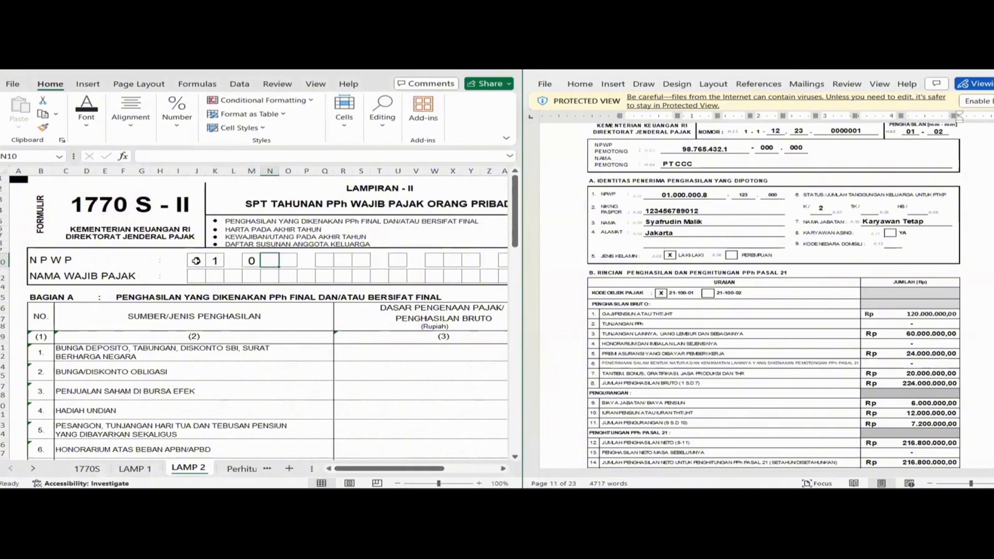
key(Tab)
key(Tab)
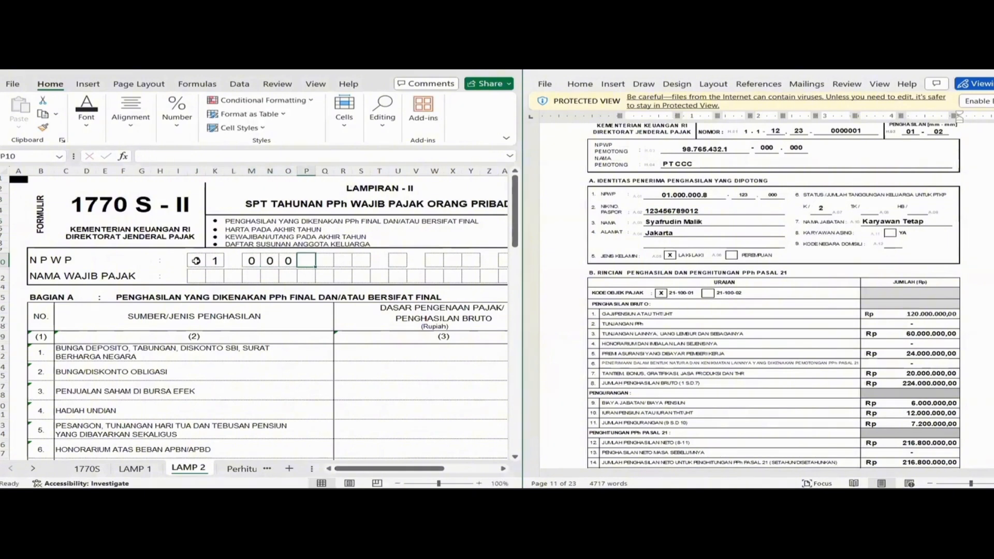
key(Tab)
key(Tab)
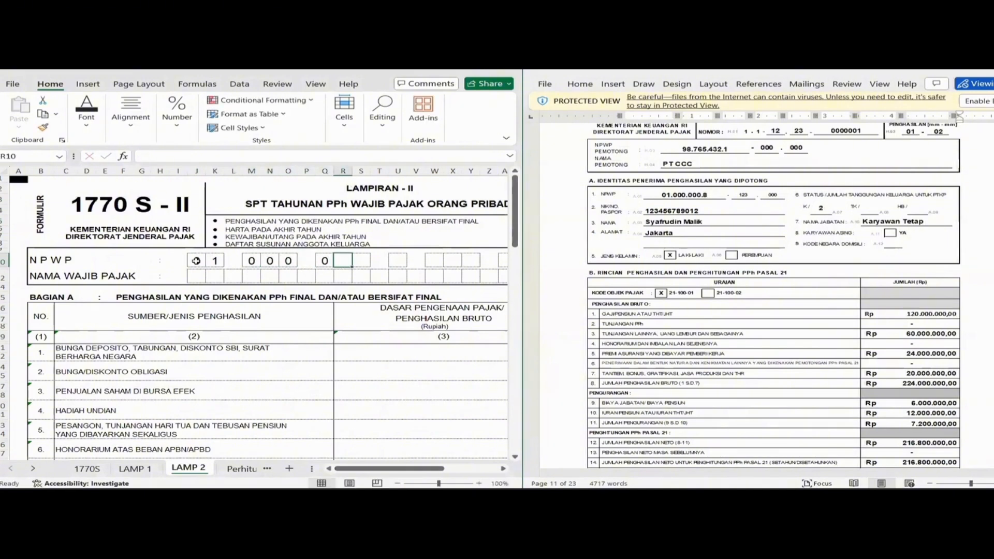
key(Tab)
Enter the remaining NPWP digits from the withholding slip and return to column A.
key(Tab)
key(Tab)
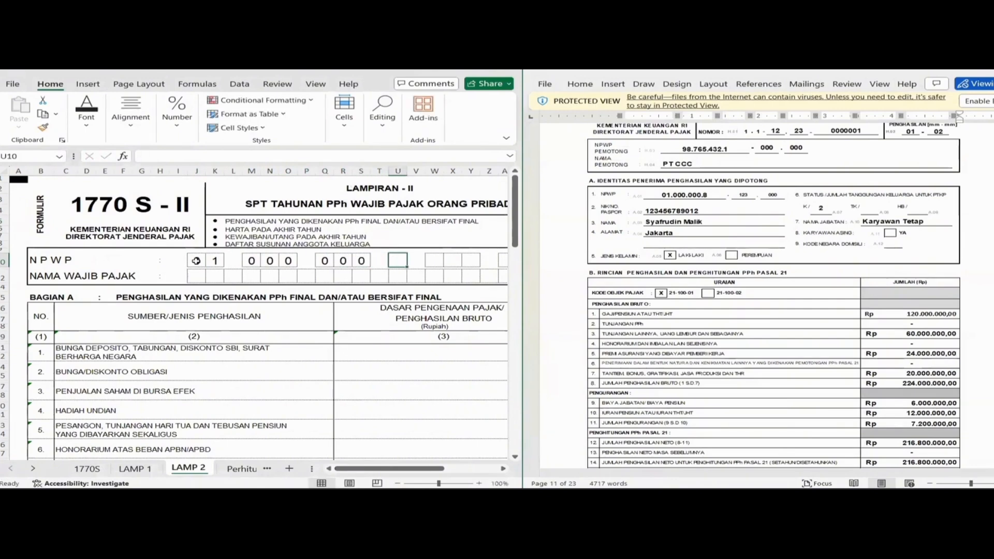
key(Tab)
key(Tab)
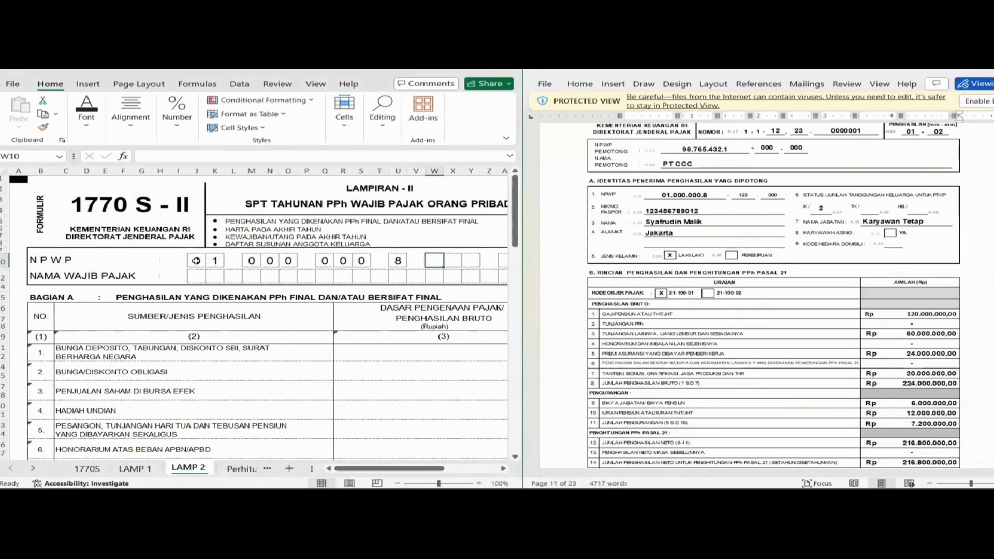
key(Tab)
key(Tab)
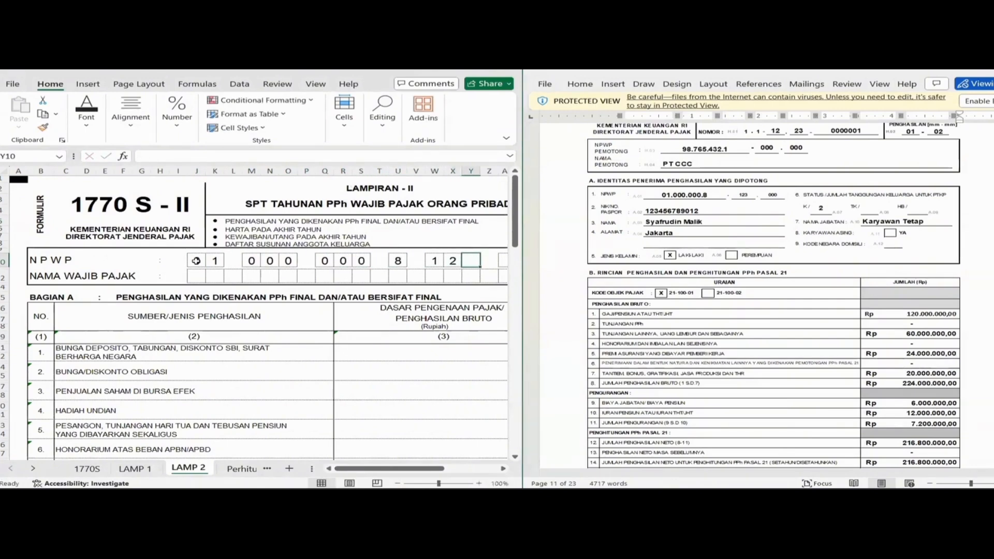
key(Tab)
key(Tab)
key(Tab)
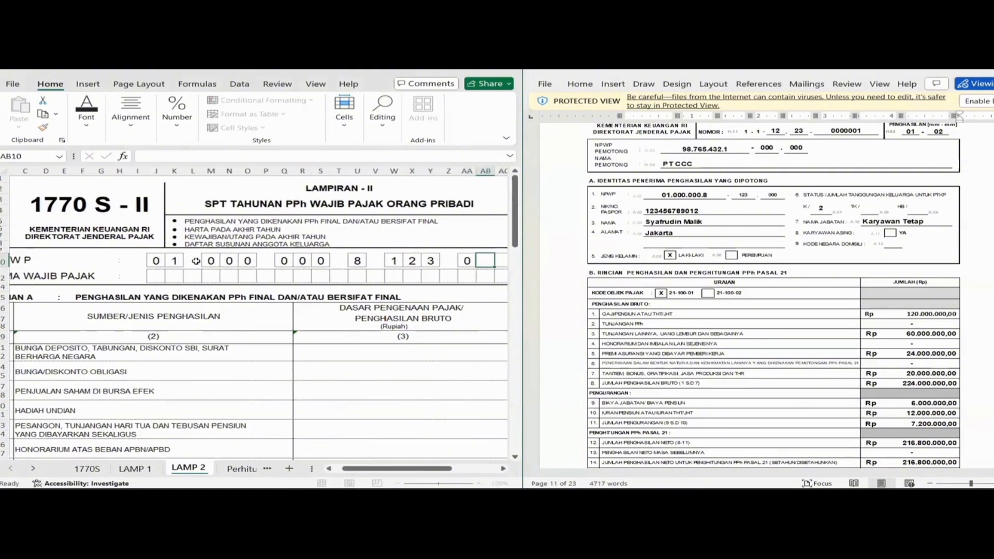
key(Tab)
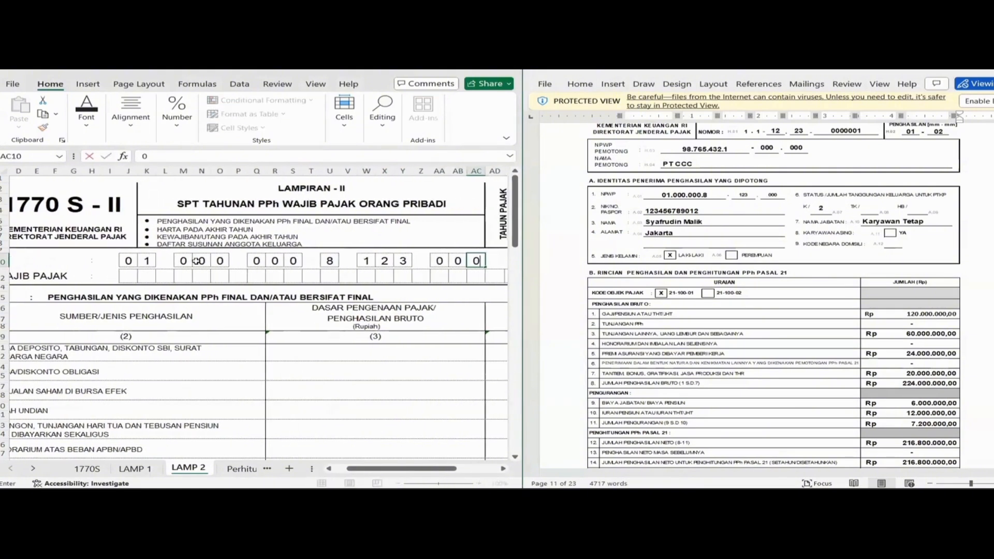
drag(374, 473, 354, 473)
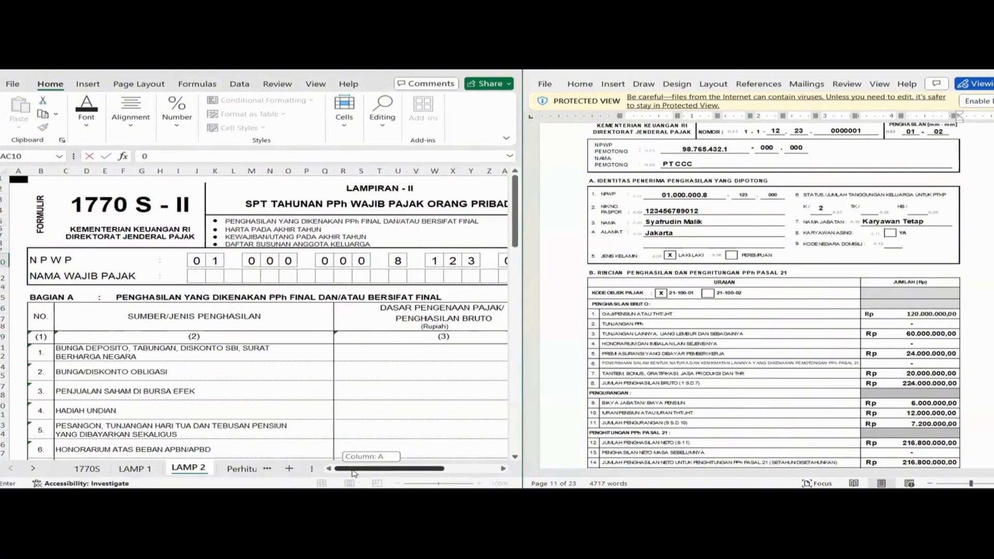
Type the first word of the taxpayer's name, one letter per NAMA WAJIB PAJAK box.
click(196, 278)
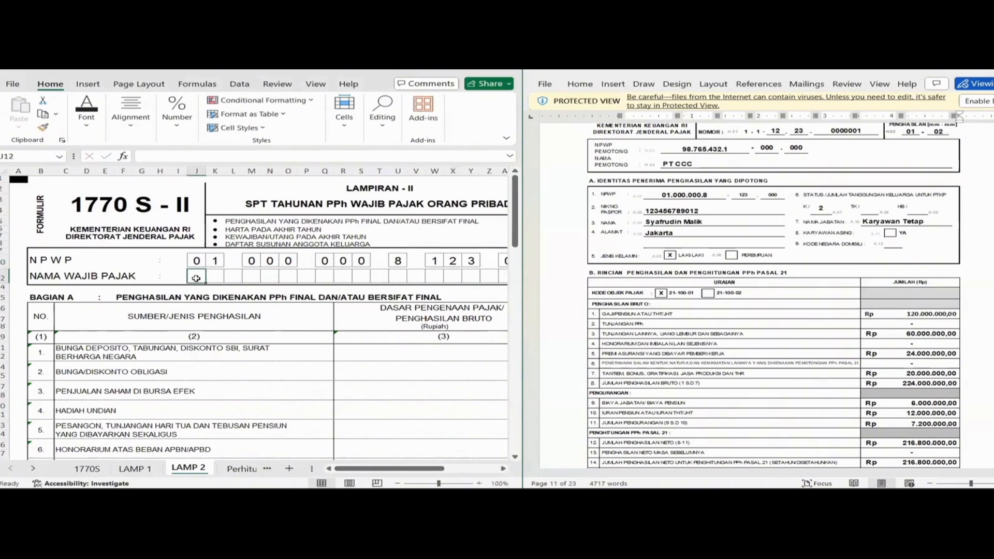
key(Tab)
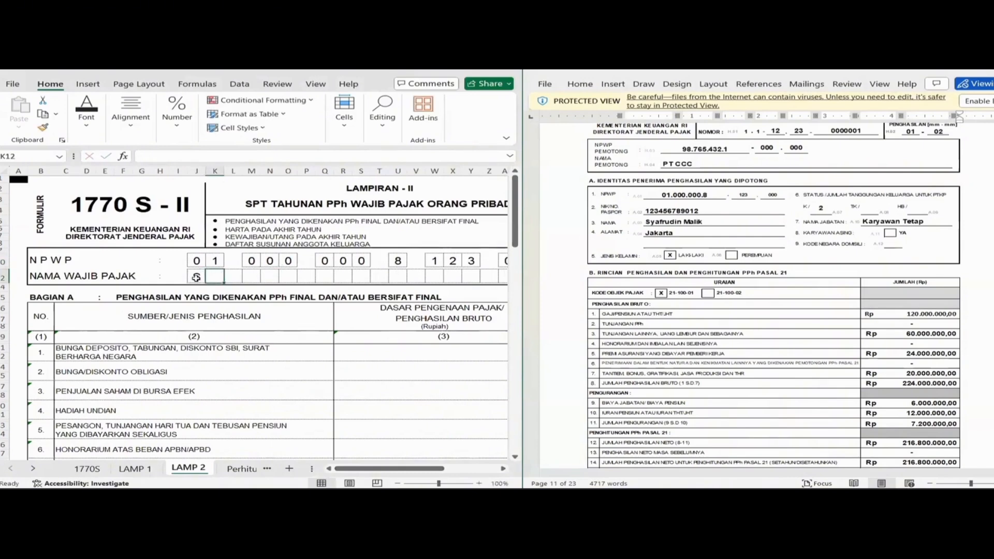
key(Tab)
key(Tab)
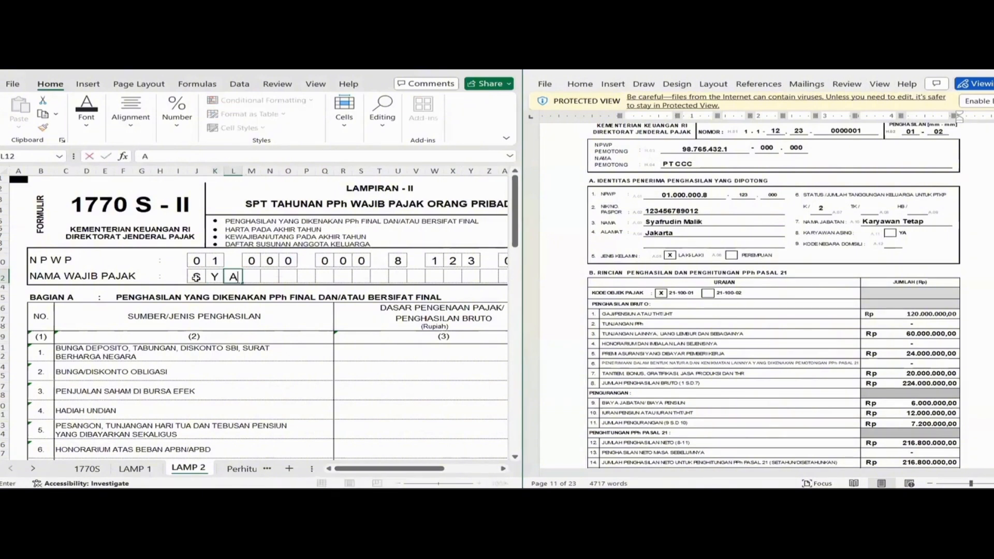
key(Tab)
key(Tab)
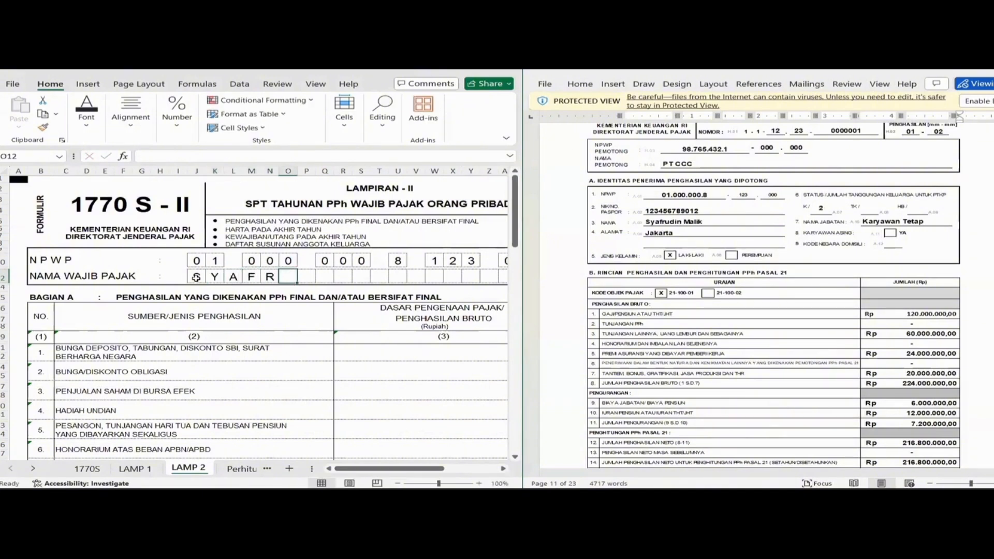
key(Tab)
key(Tab)
key(Tab)
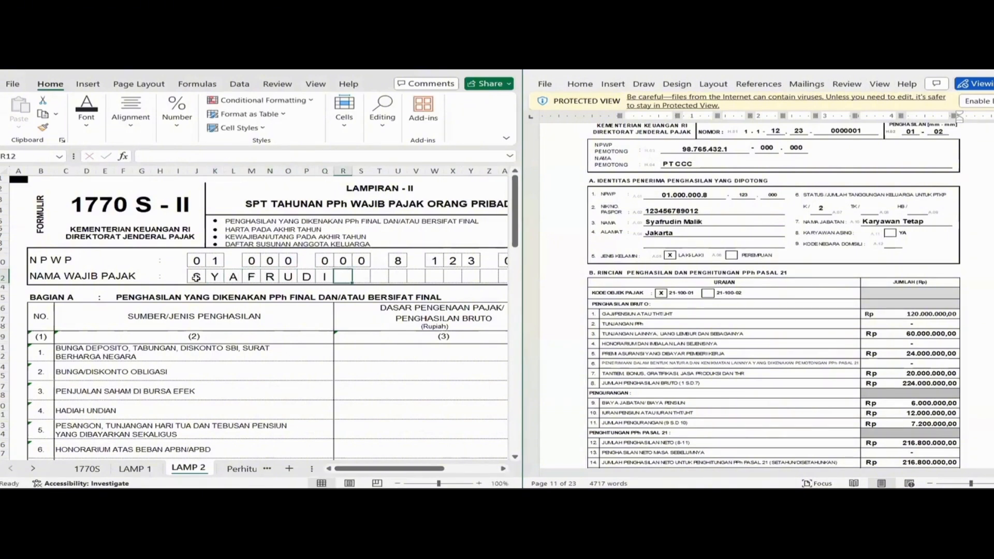
key(Tab)
Continue with the second word of the taxpayer's name in the following boxes.
key(Tab)
key(Tab)
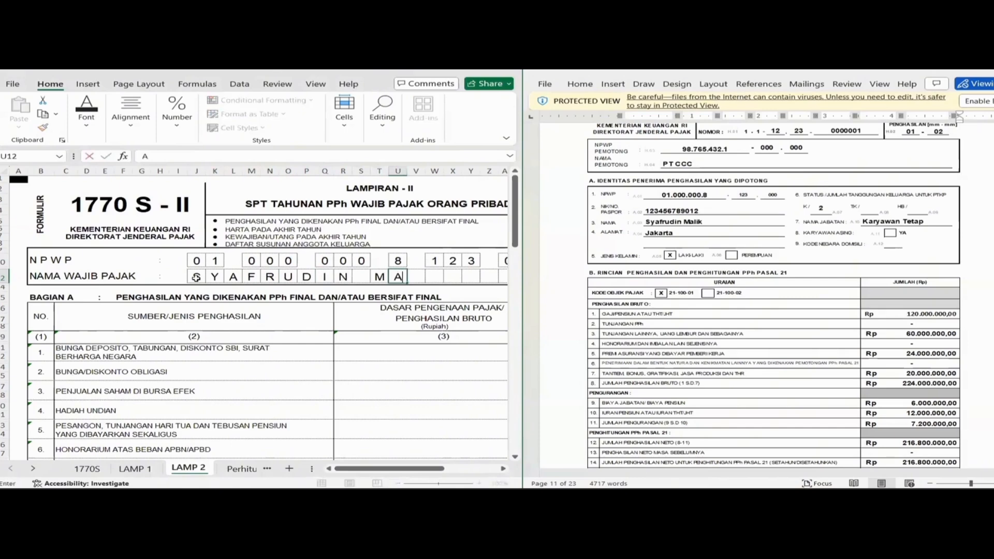
key(Tab)
key(Tab)
key(Tab)
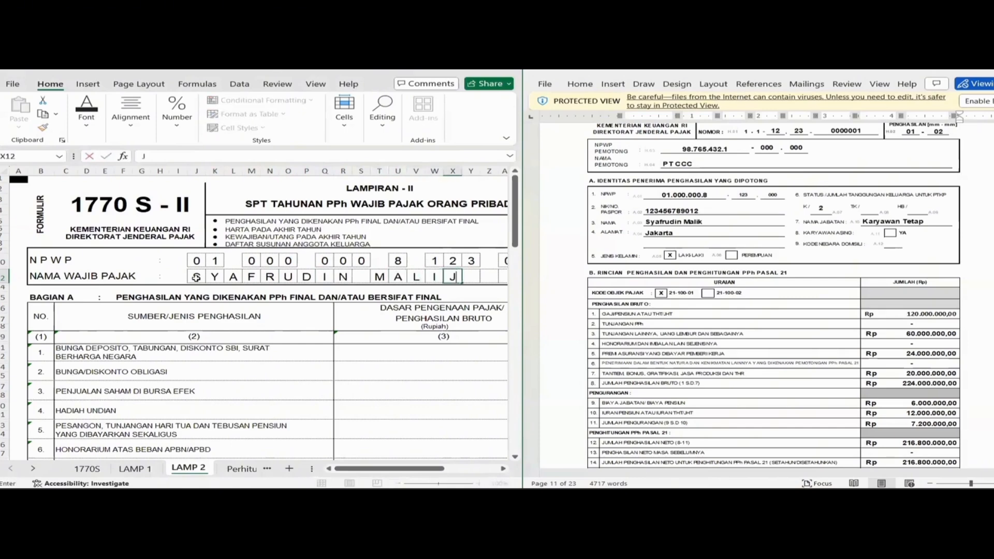
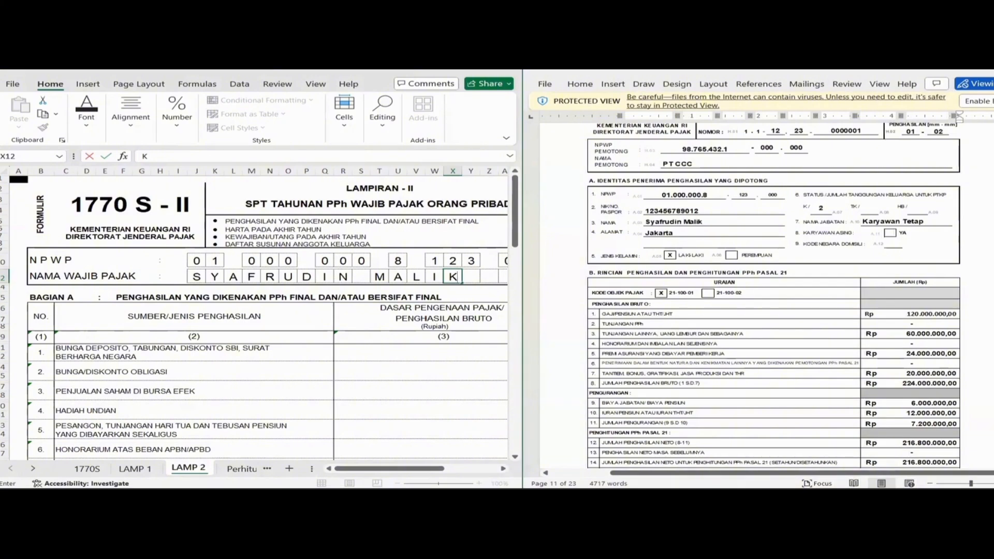
Commit the name's last letter and move to column A of the empty Bagian B asset table.
drag(993, 279, 993, 281)
click(424, 386)
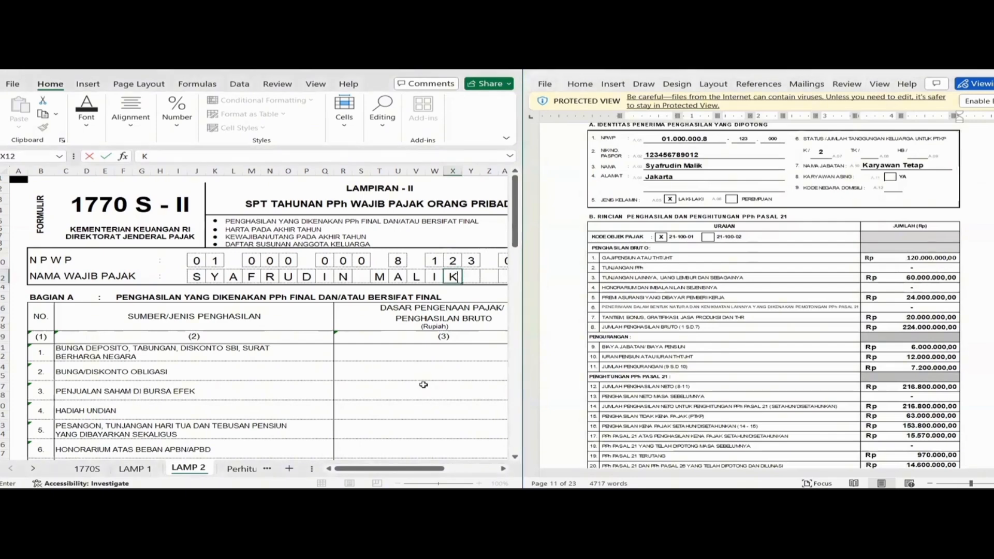
key(Down)
key(Down)
key(Down)
key(Down)
key(Down)
key(Down)
key(Down)
key(Down)
key(Down)
key(Down)
key(Down)
key(Down)
key(Down)
key(Down)
key(Down)
key(Down)
key(Down)
key(Down)
key(Down)
key(Down)
key(Left)
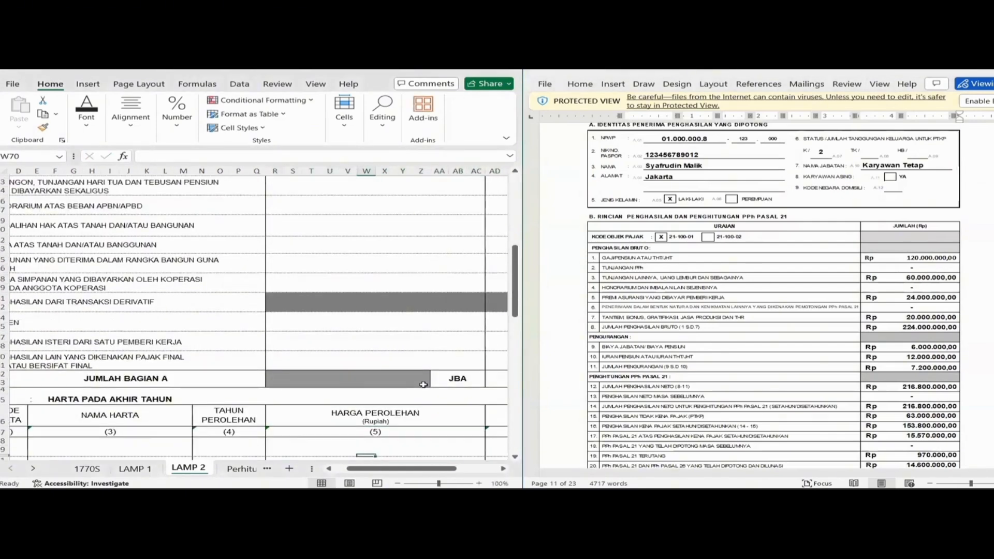
key(Home)
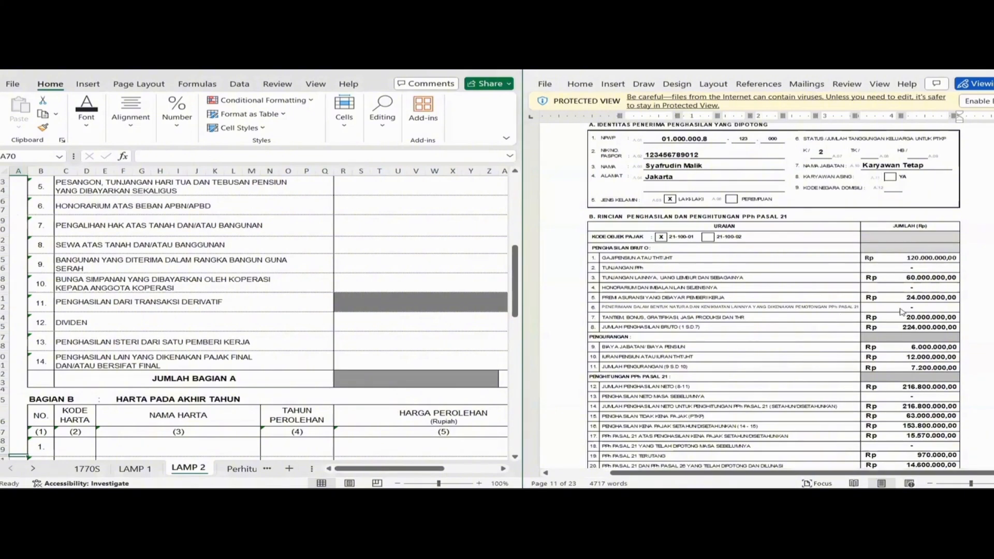
drag(993, 282, 993, 212)
drag(993, 279, 993, 273)
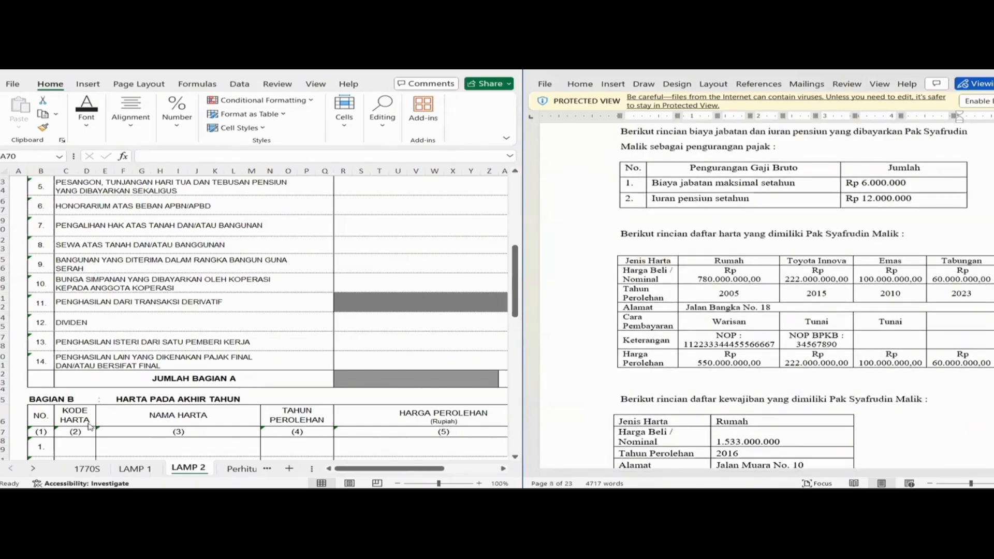
Fill the first asset row: 061, RUMAH, 2005, Rp 550.000.000, note WARISAN ORANG TUA.
click(84, 446)
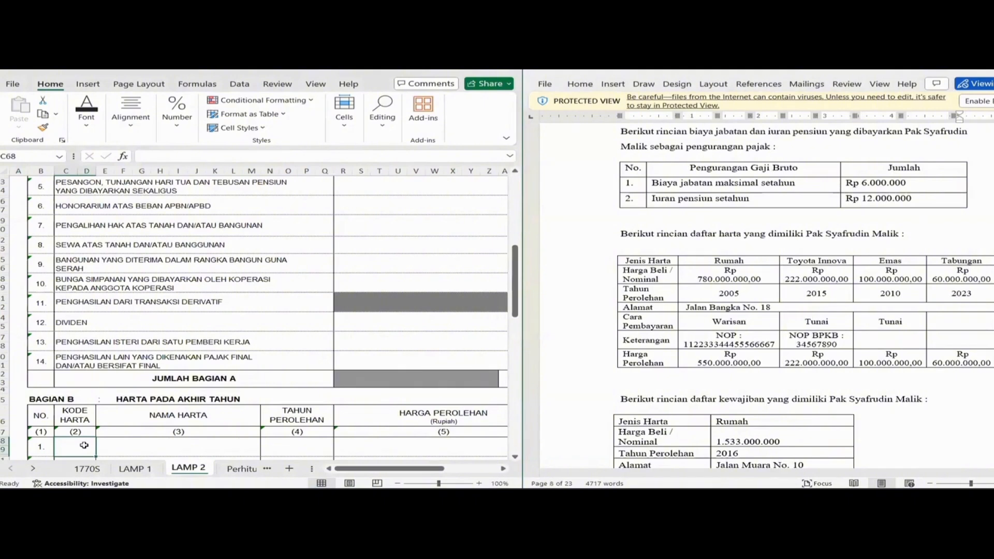
text(061)
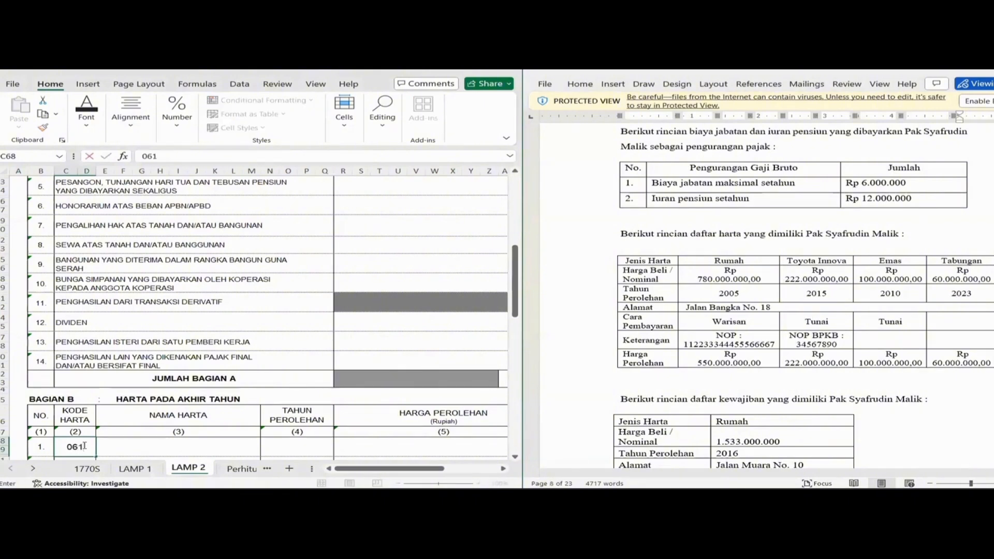
key(Tab)
text(RUMAH)
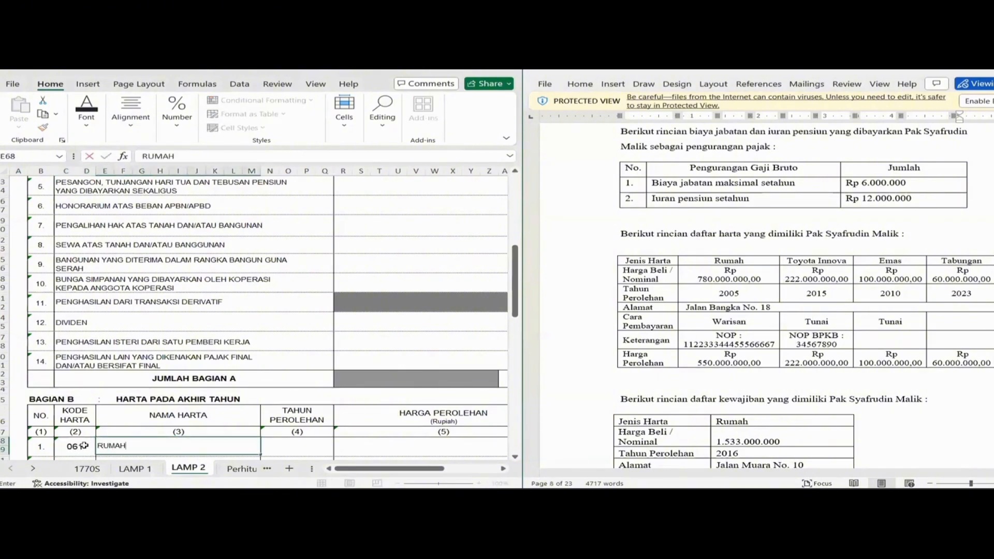
key(Tab)
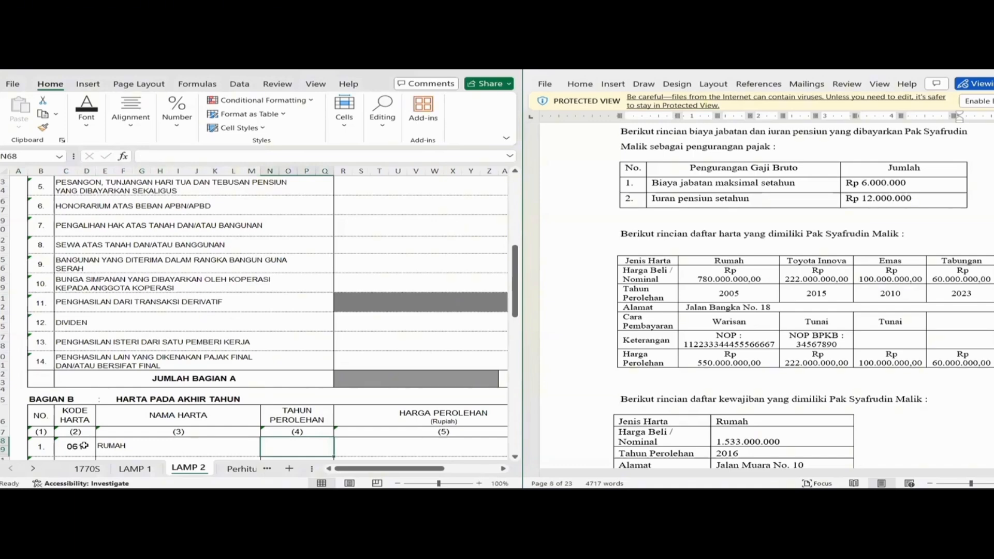
text(2005)
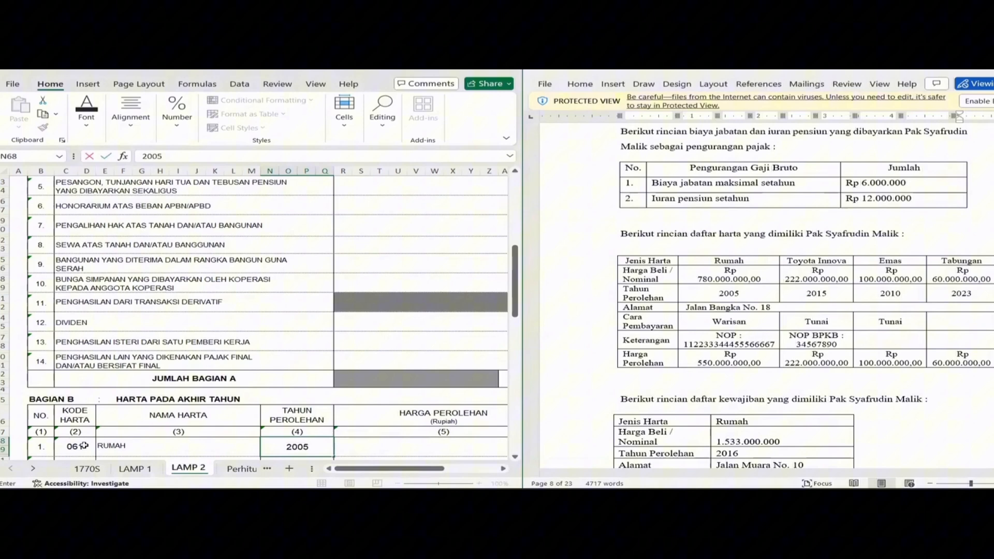
key(Tab)
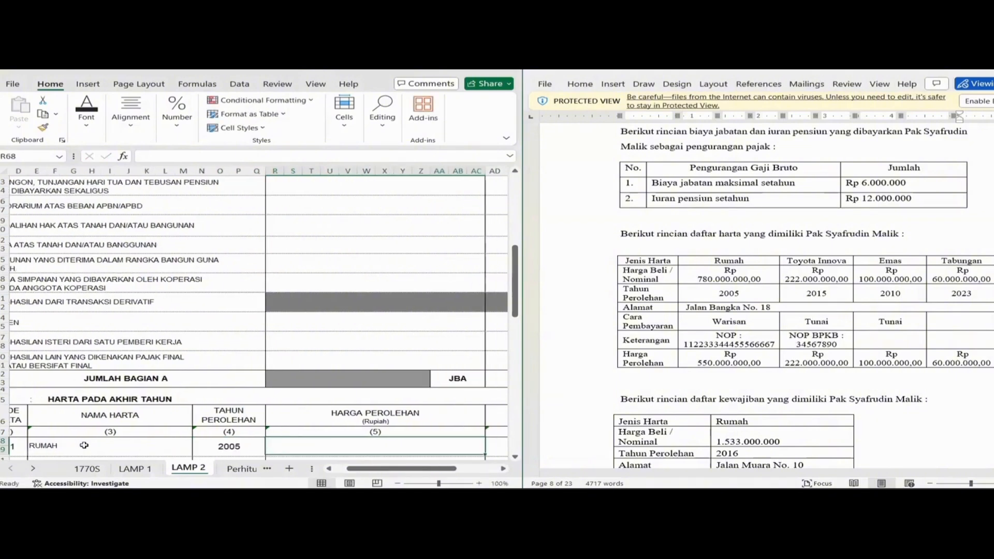
text(550)
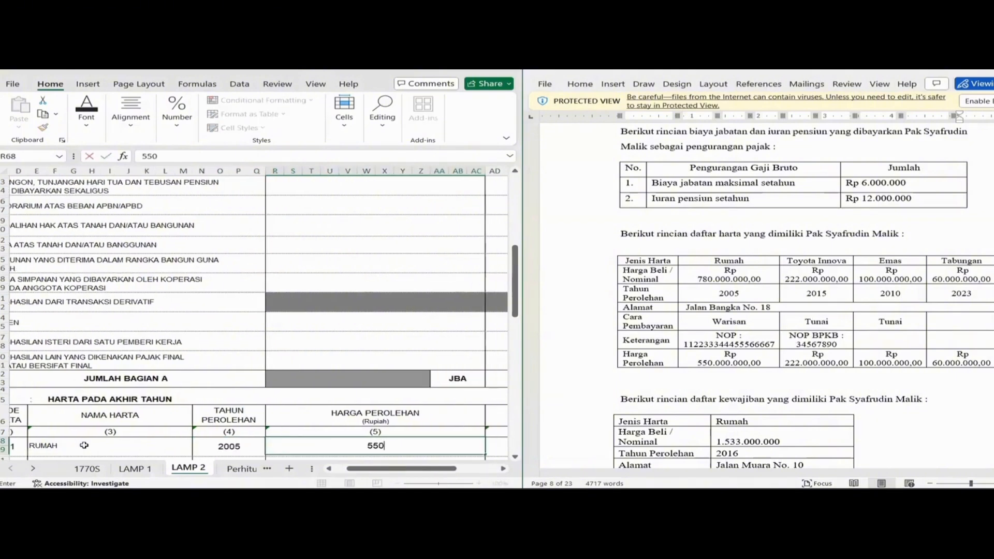
text(.000.000)
key(Tab)
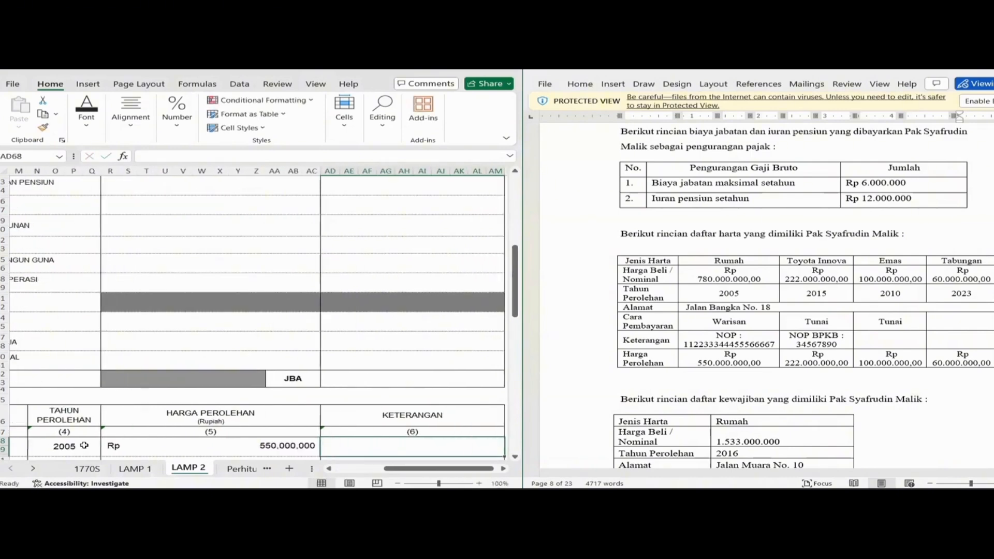
text(WARIS)
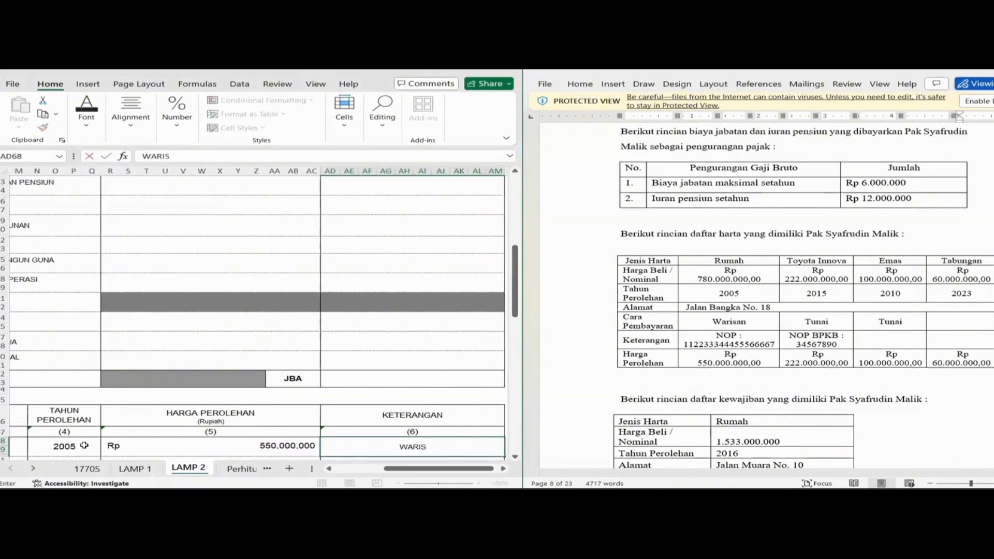
text(AN ORANG TU)
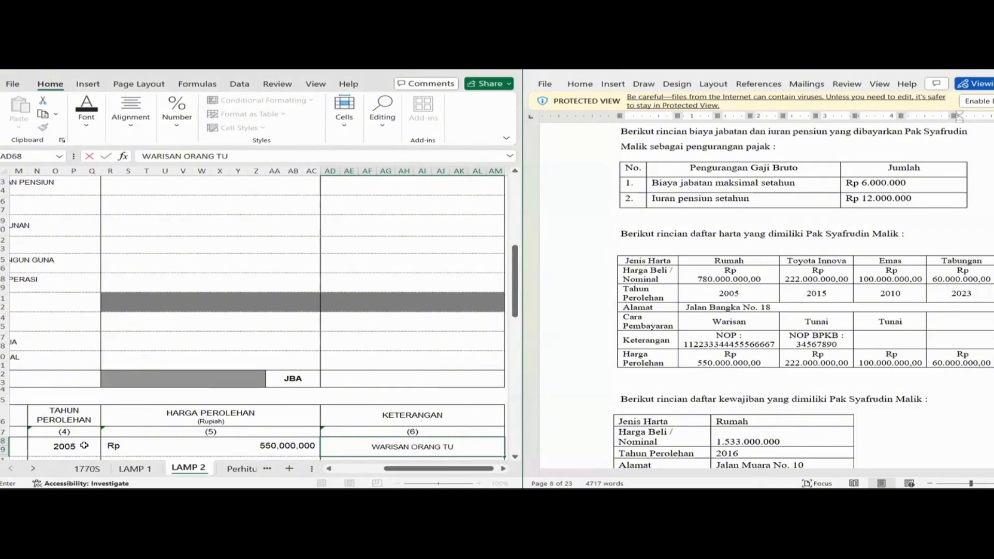
key(Return)
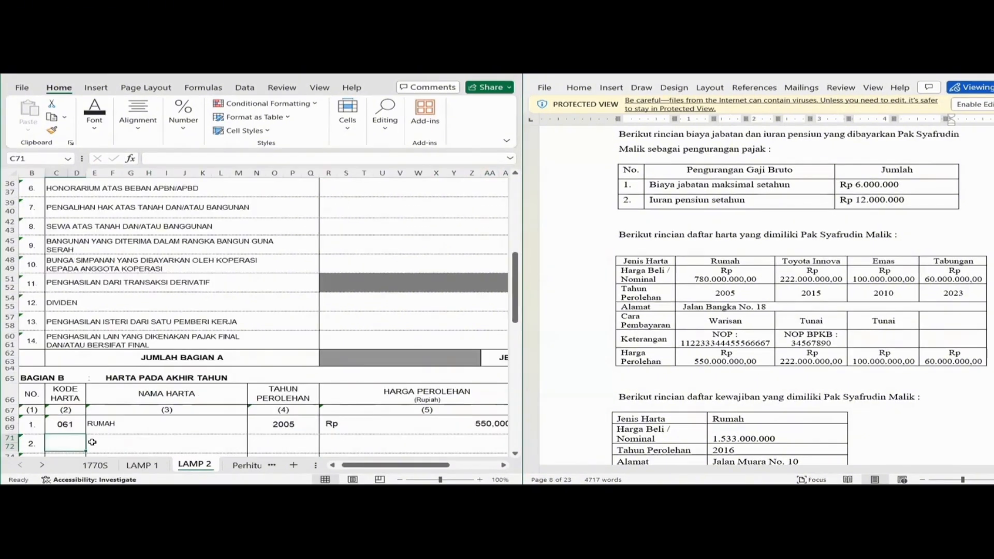
Enter asset 043 MOBIL INNOVA, 2015, Rp 222.000.000, with note MILIK PRIBADI.
text(0)
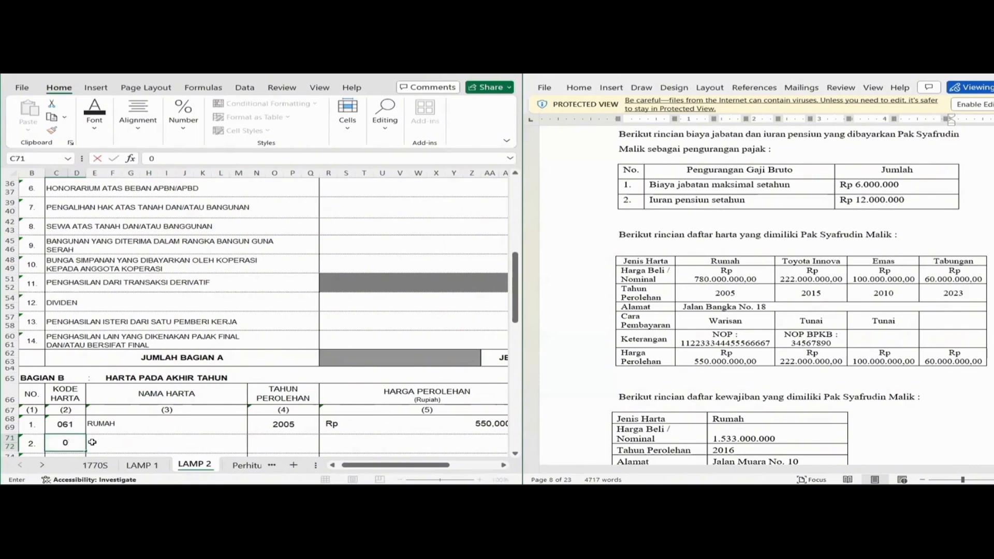
text(43)
key(Tab)
text(M)
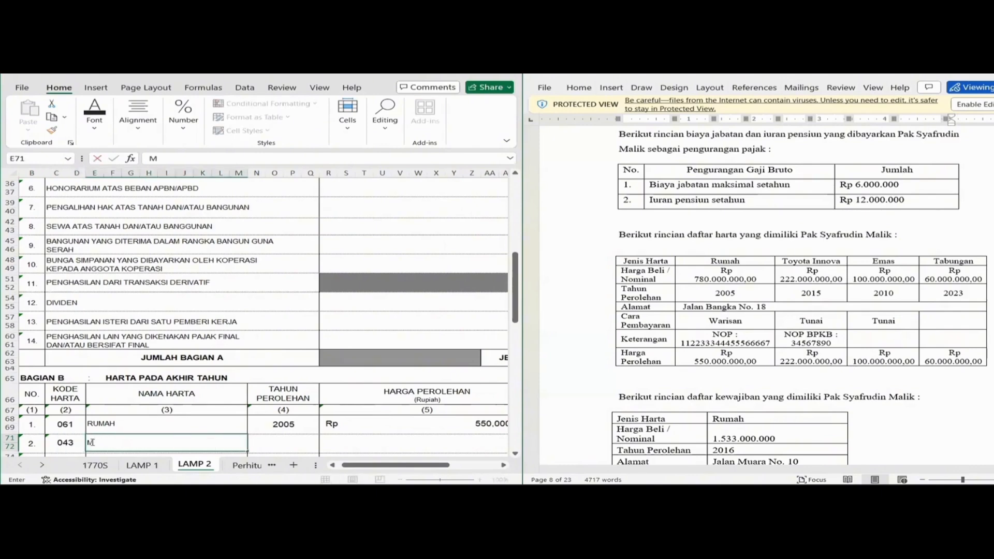
text(OBIL INNOVA)
key(Tab)
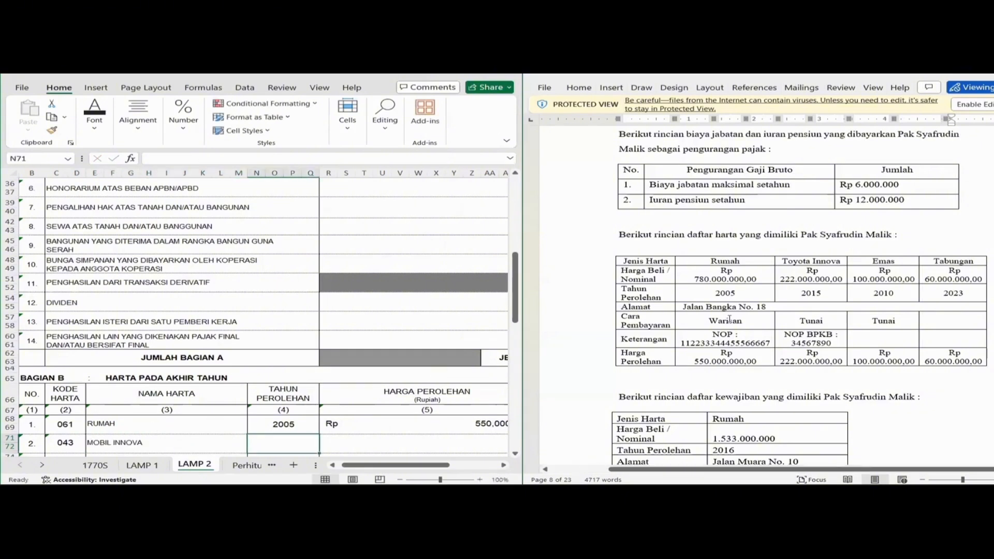
text(2015)
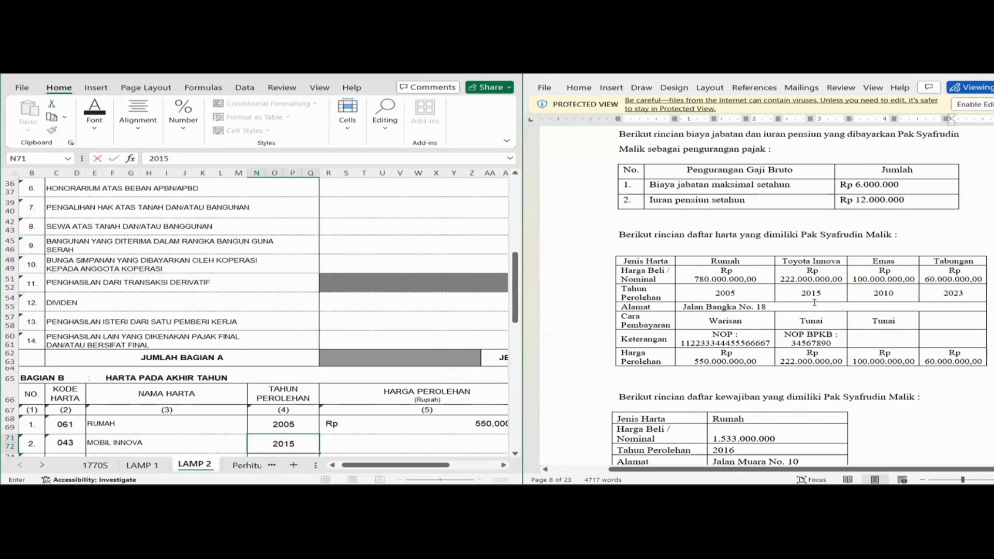
key(Tab)
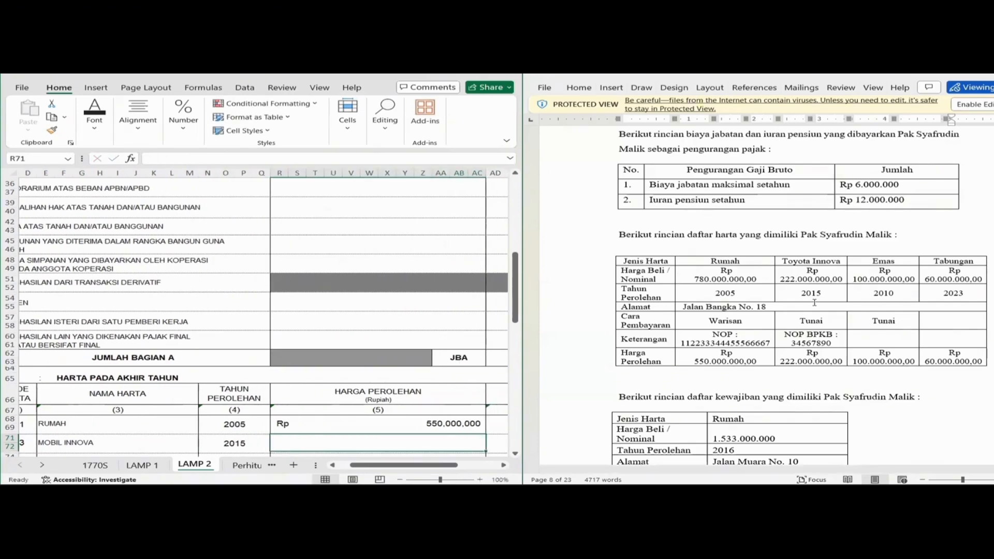
text(2220)
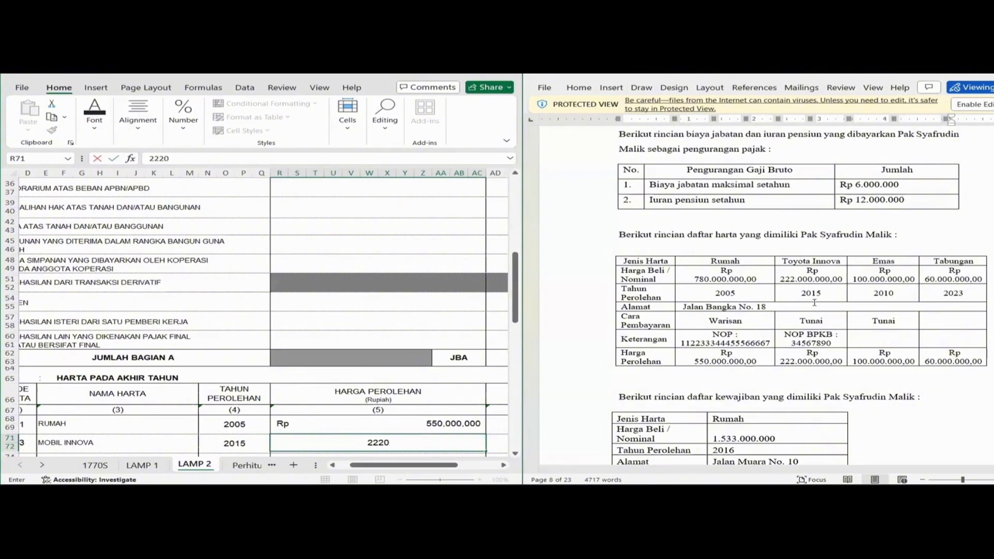
text(00000)
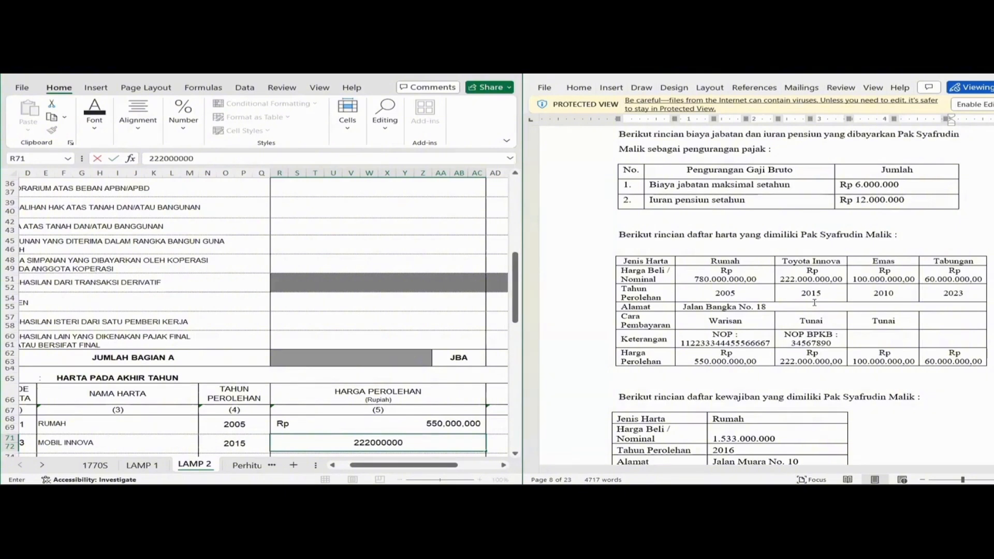
key(Tab)
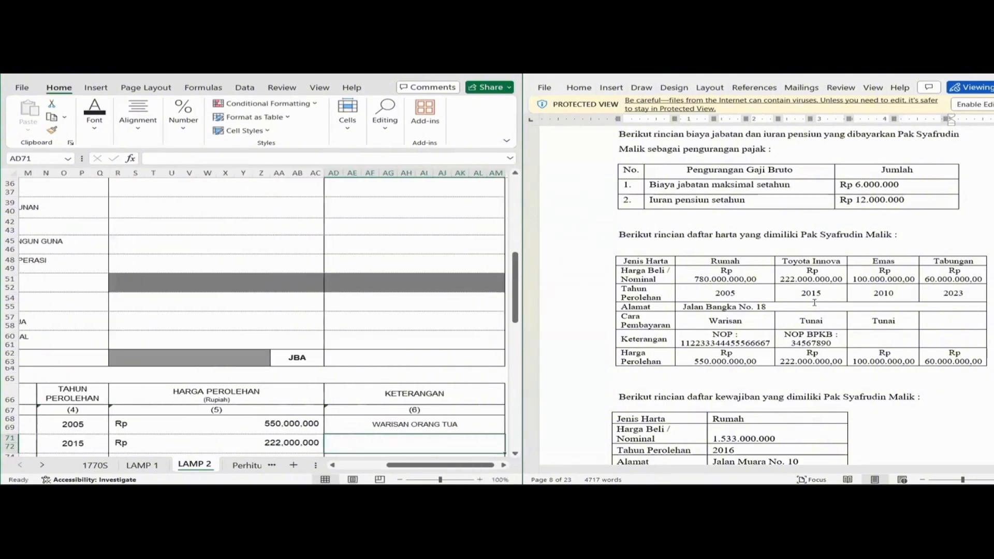
text(MILIK PR)
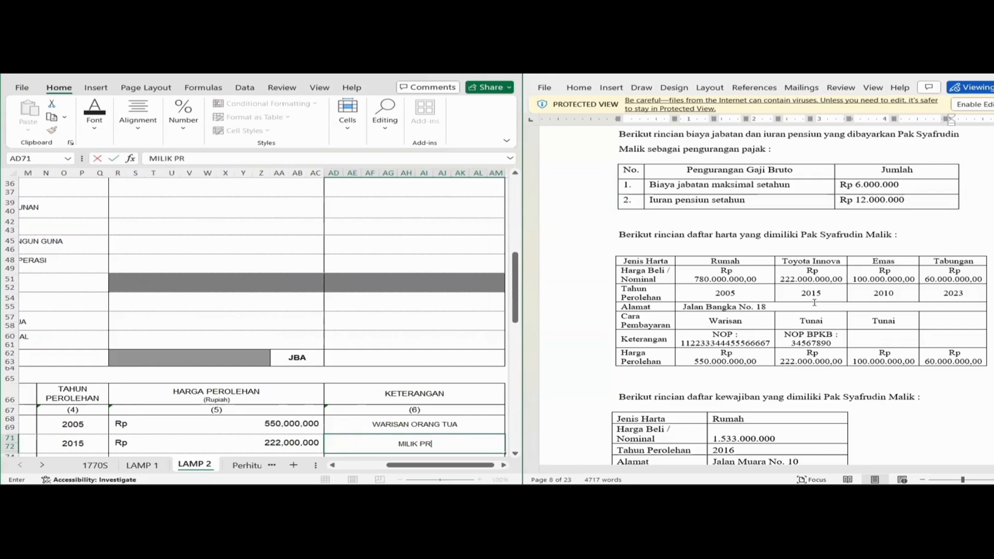
text(IBADI)
Commit the car's MILIK PRIBADI note and move to the third asset row's code cell.
key(Return)
key(Left)
key(Left)
key(Left)
key(Left)
key(Left)
key(Left)
key(Down)
key(Down)
key(Down)
key(Down)
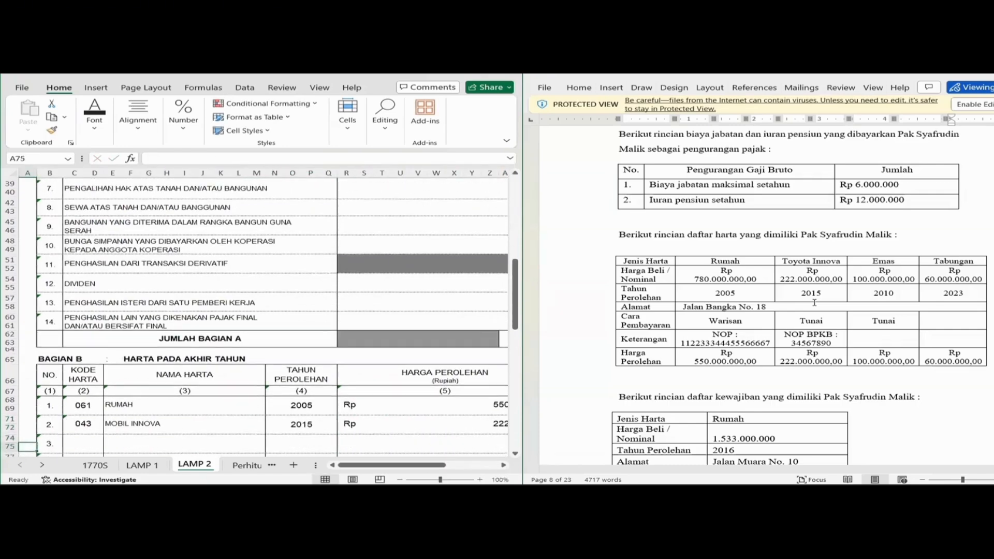
key(Right)
key(Right)
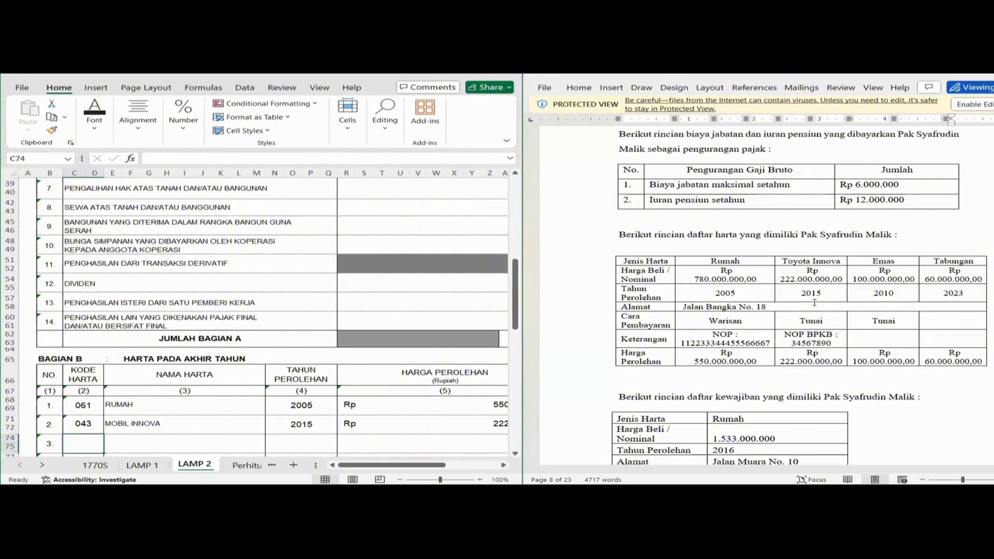
Enter asset 051 EMAS, 2010, Rp 100.000.000, noted MILIK PRIBADI.
text(0)
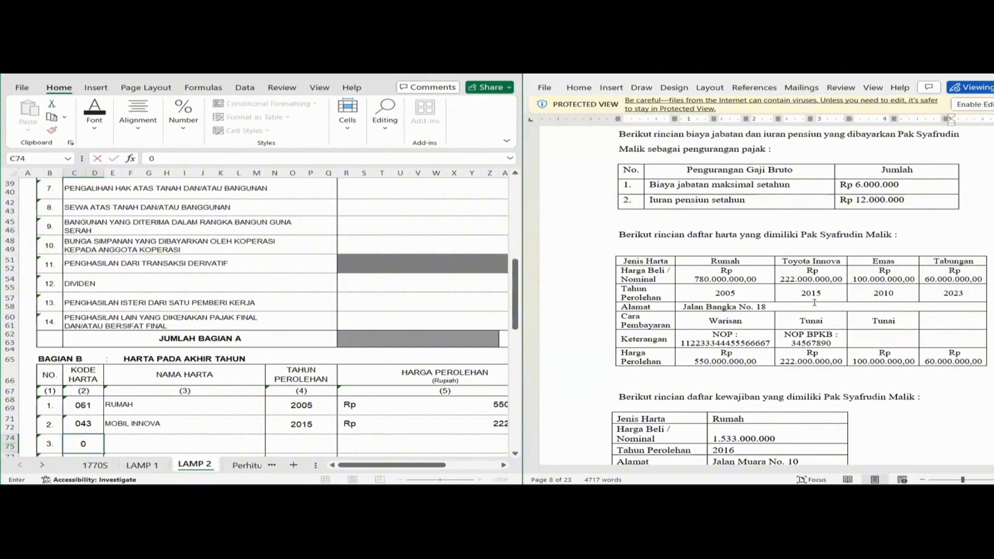
text(51)
key(Tab)
text(EM)
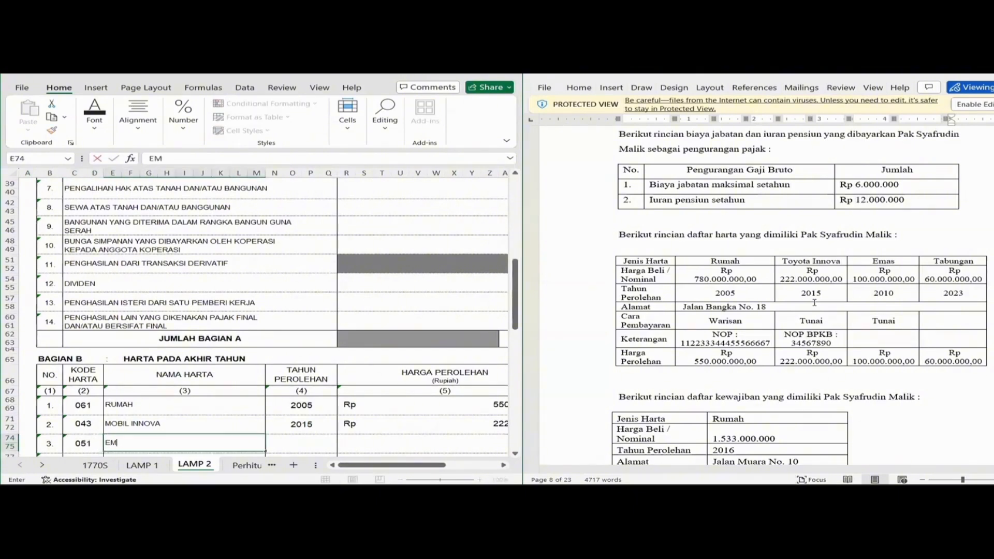
text(AS)
key(Tab)
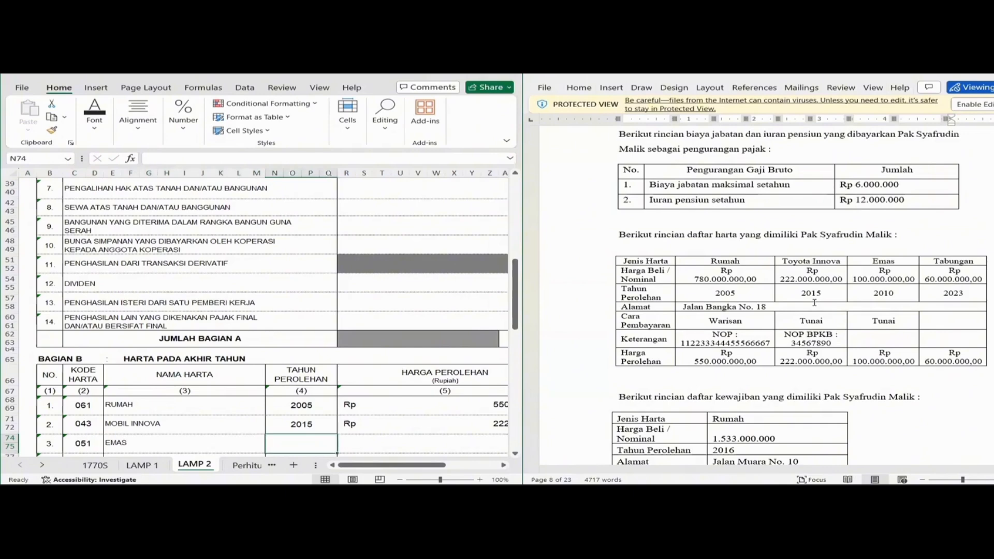
text(2010)
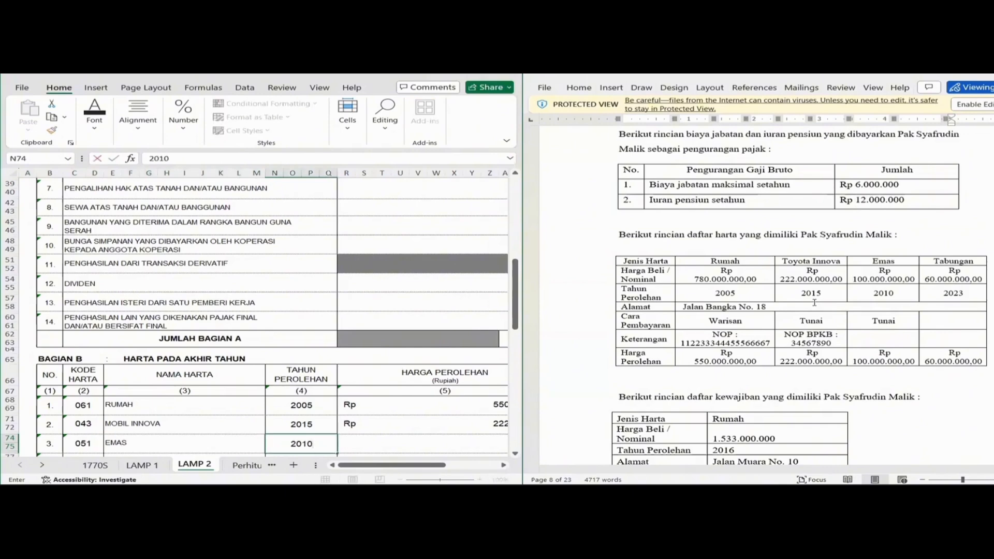
key(Tab)
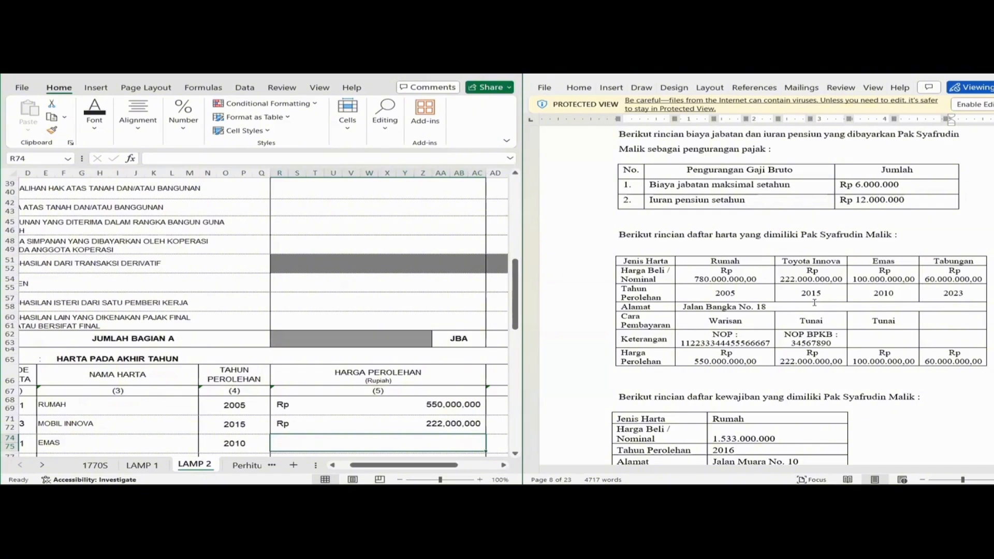
text(1)
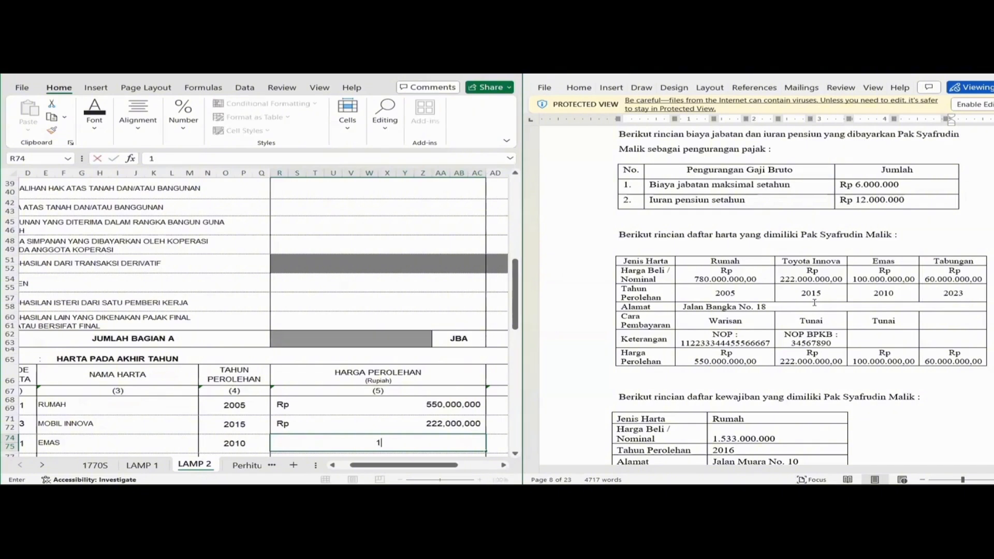
text(00000000)
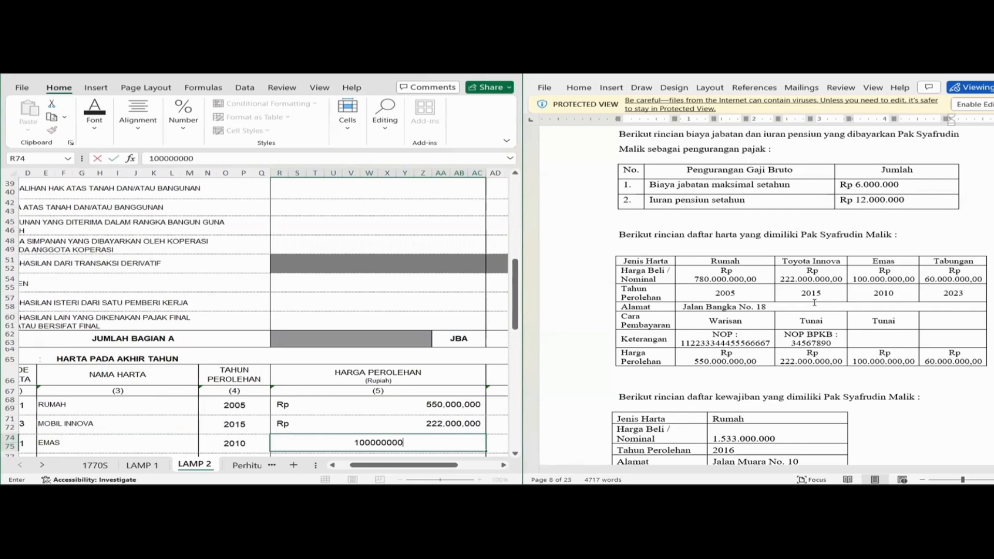
key(Tab)
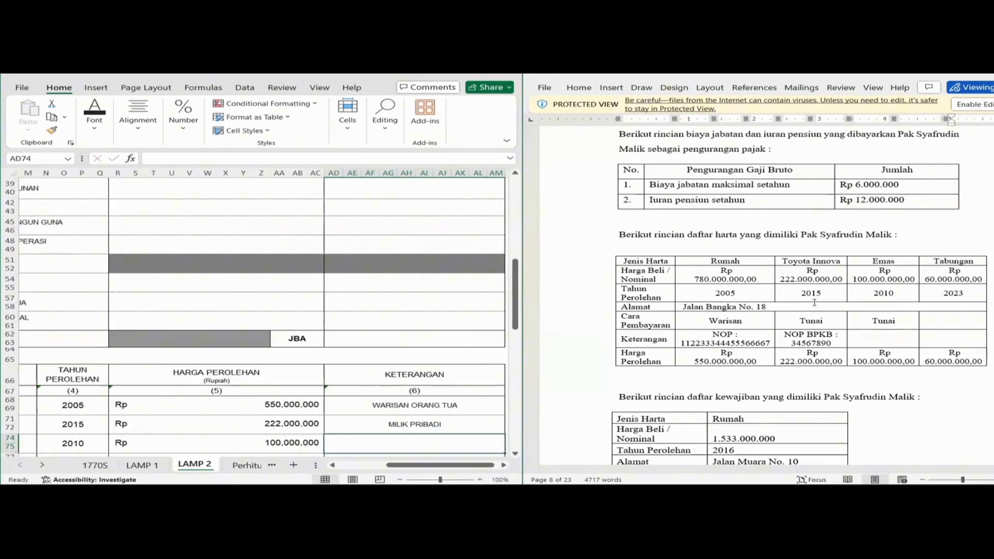
text(M)
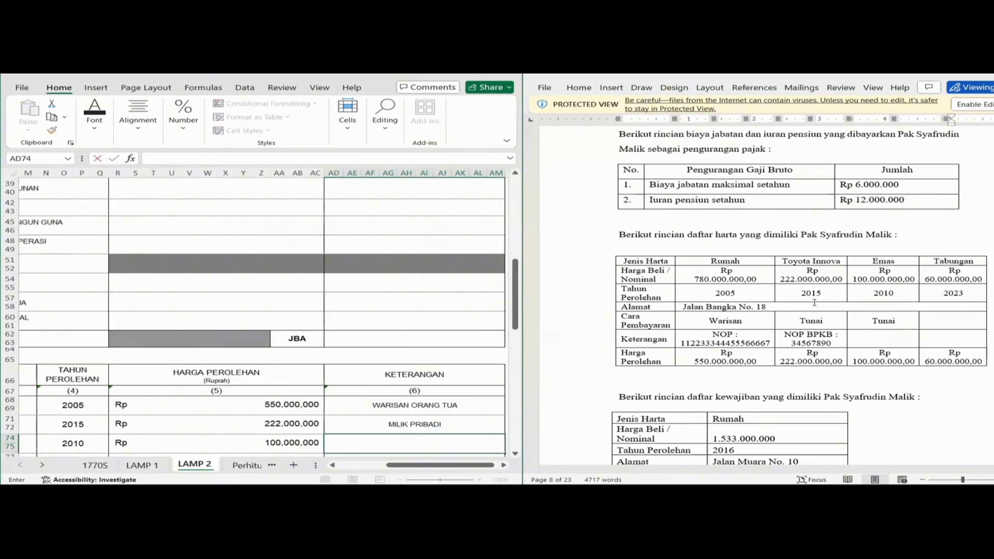
text(MILIL)
key(BackSpace)
text(K)
key(Return)
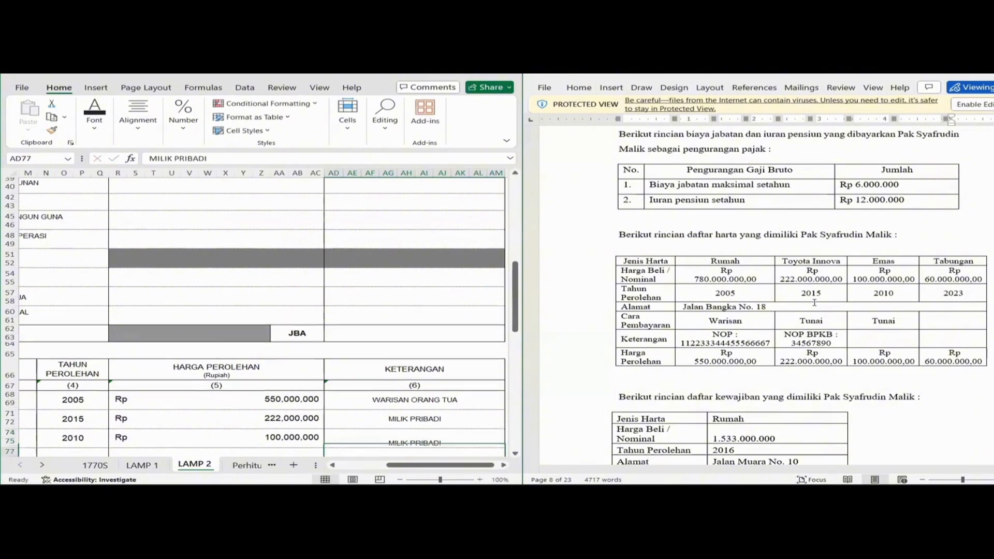
key(Left)
key(Left)
key(Left)
key(Left)
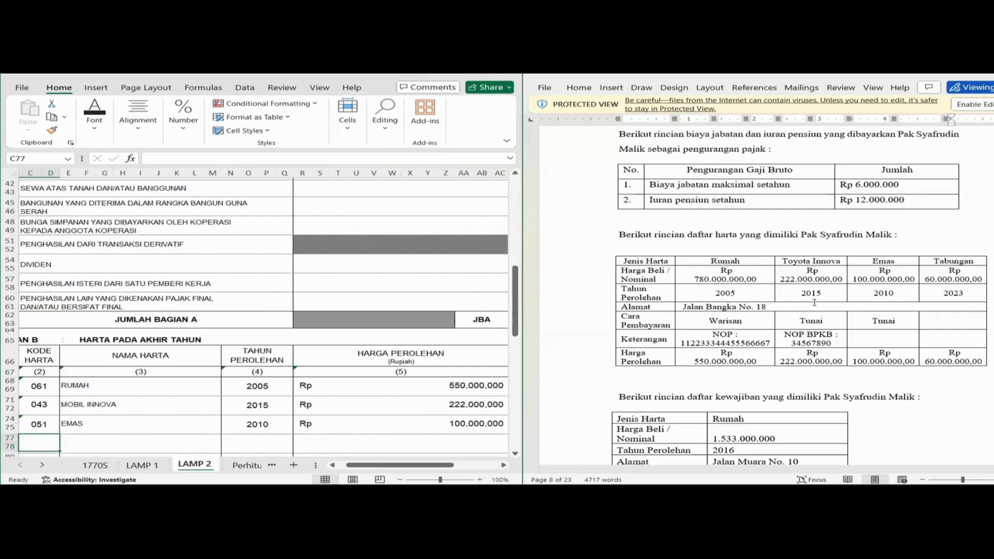
Enter asset 012 TABUNGAN, 2023, Rp 60.000.000, with remark MILIK PRIBADI.
text(12)
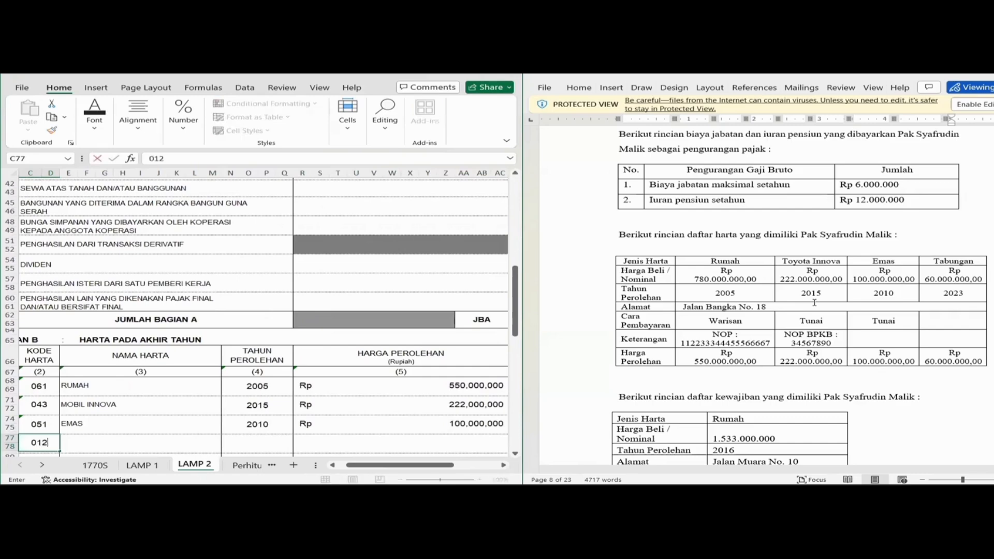
key(Tab)
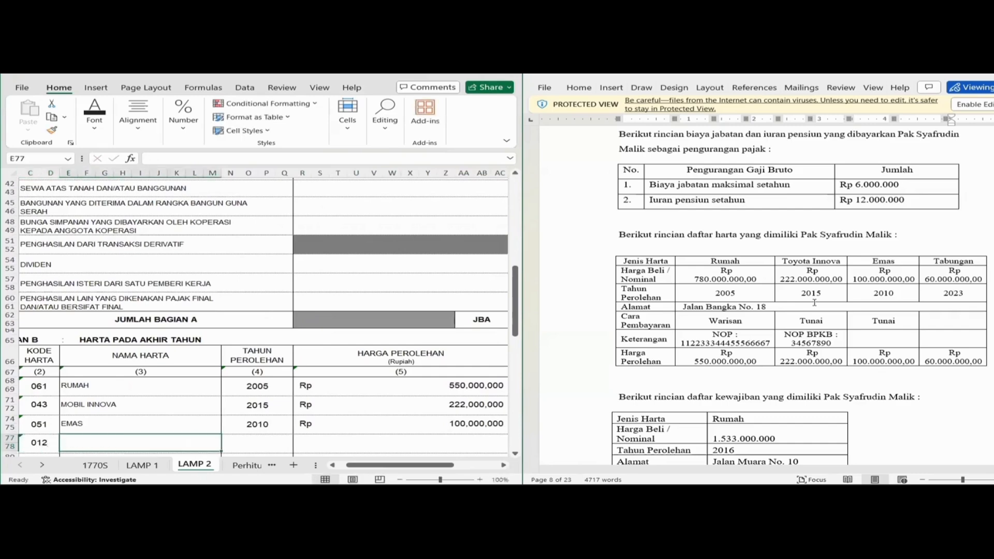
text(TABUNGAN)
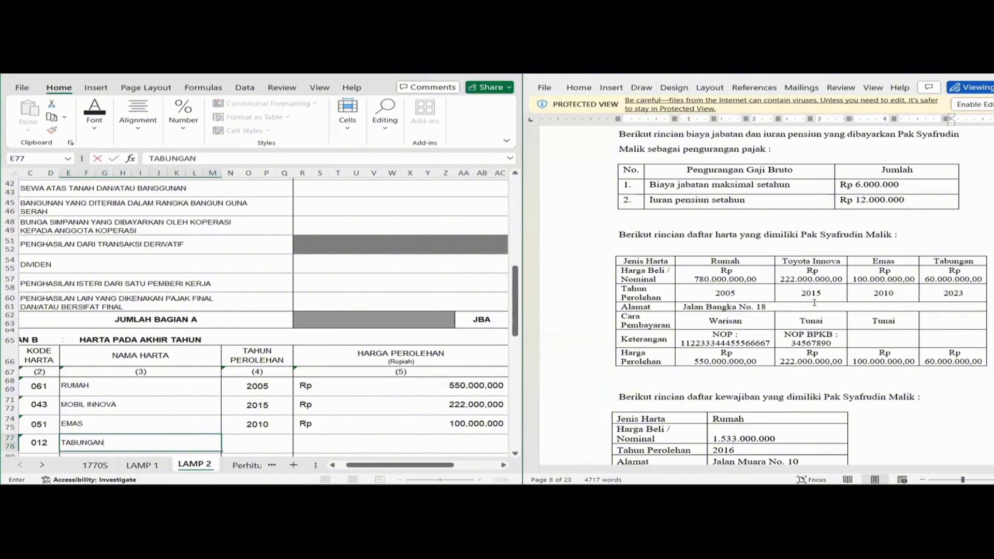
key(Tab)
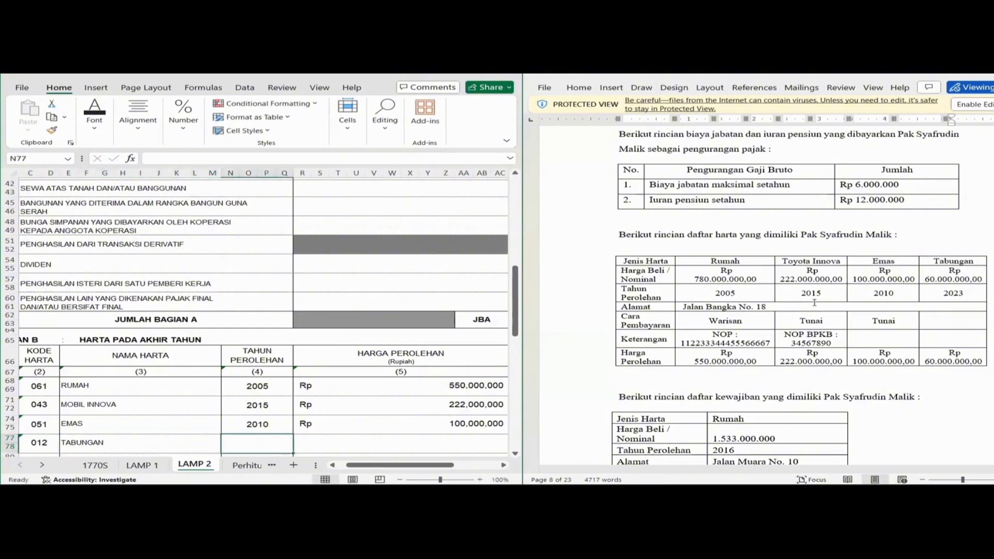
text(2023)
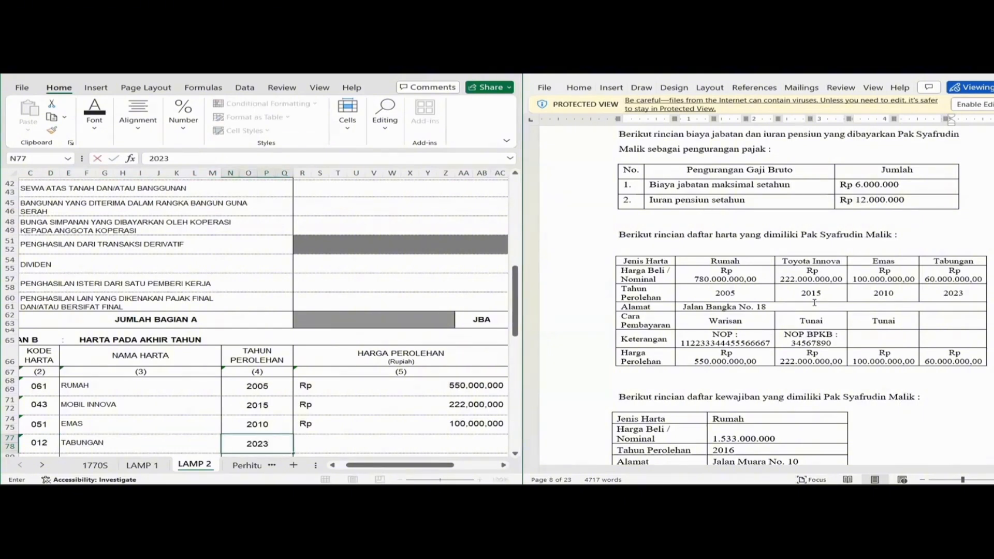
key(Tab)
text(60000000)
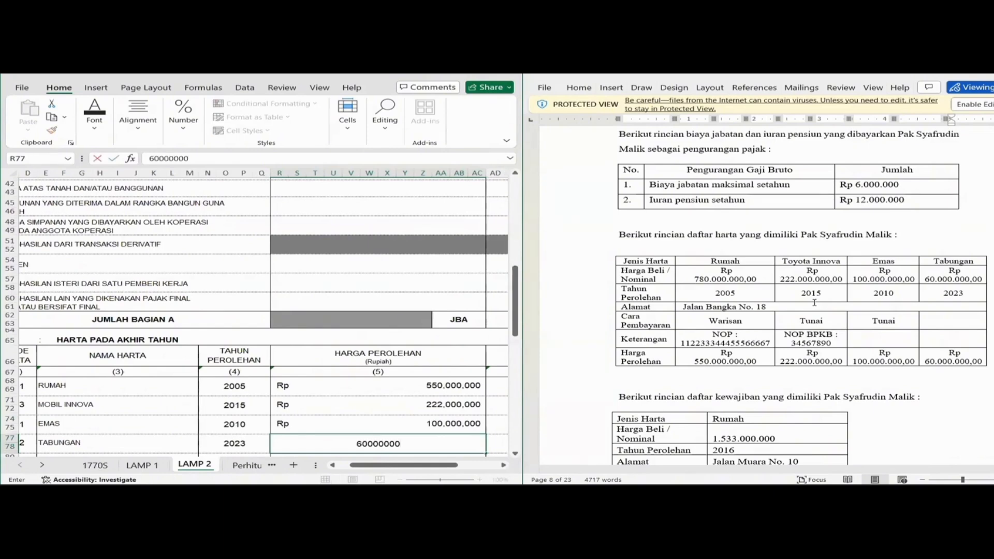
key(Tab)
text(MU)
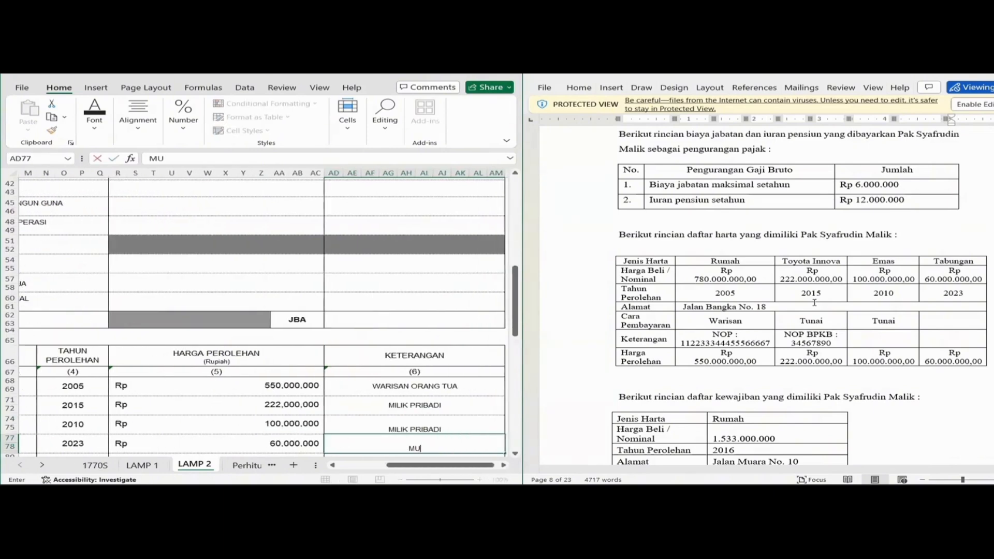
key(BackSpace)
text(IL)
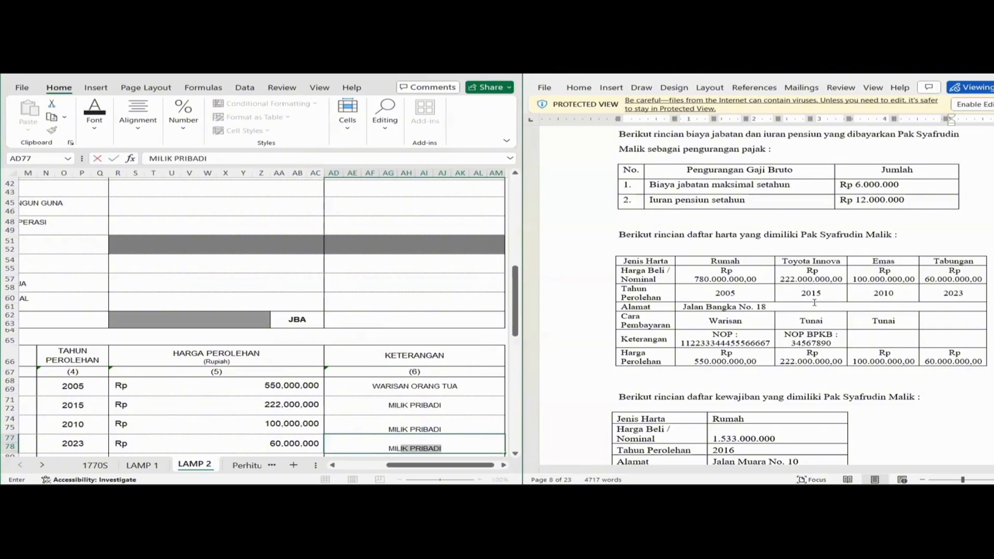
key(Return)
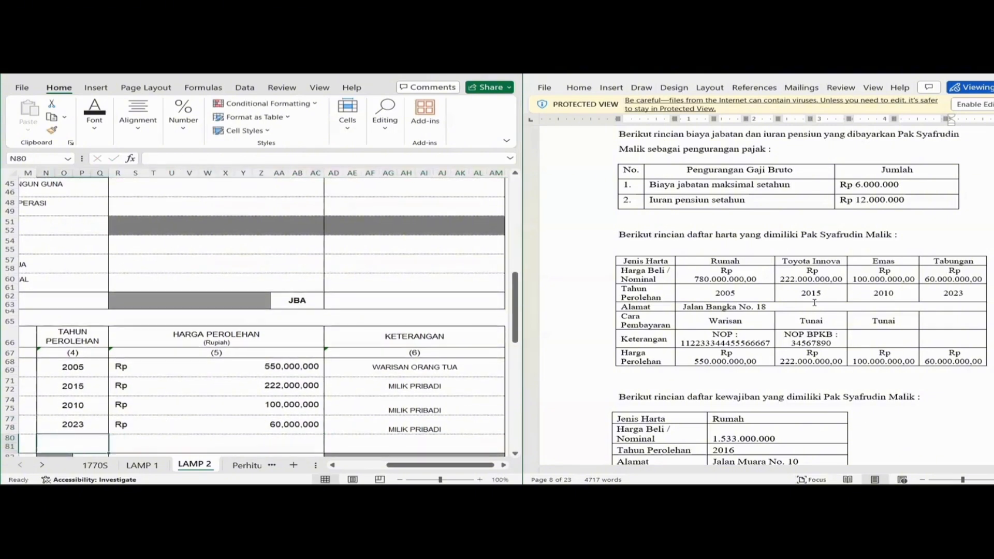
key(Down)
key(Right)
key(Right)
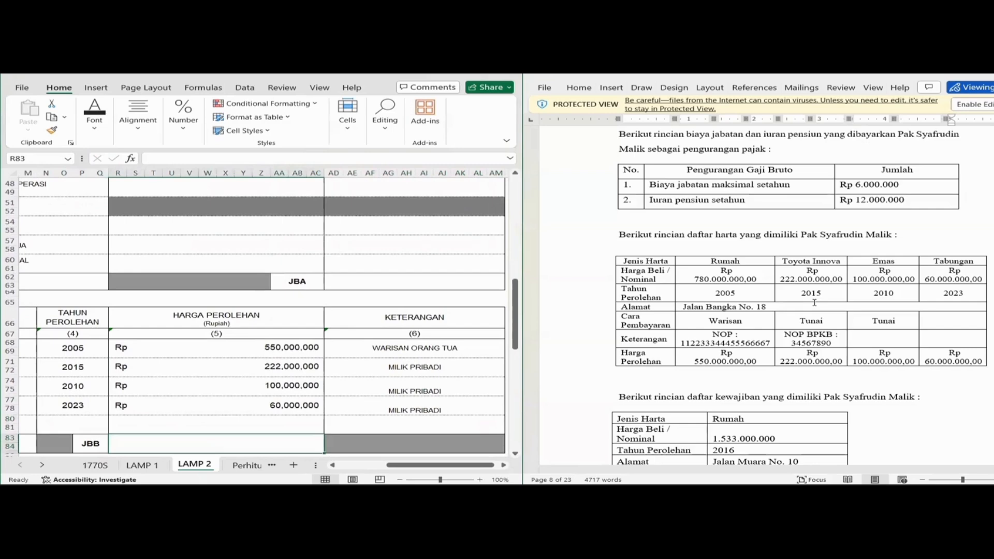
Set the JBB cell to a SUM over the four acquisition prices, giving Rp 932.000.000.
text(=SUM)
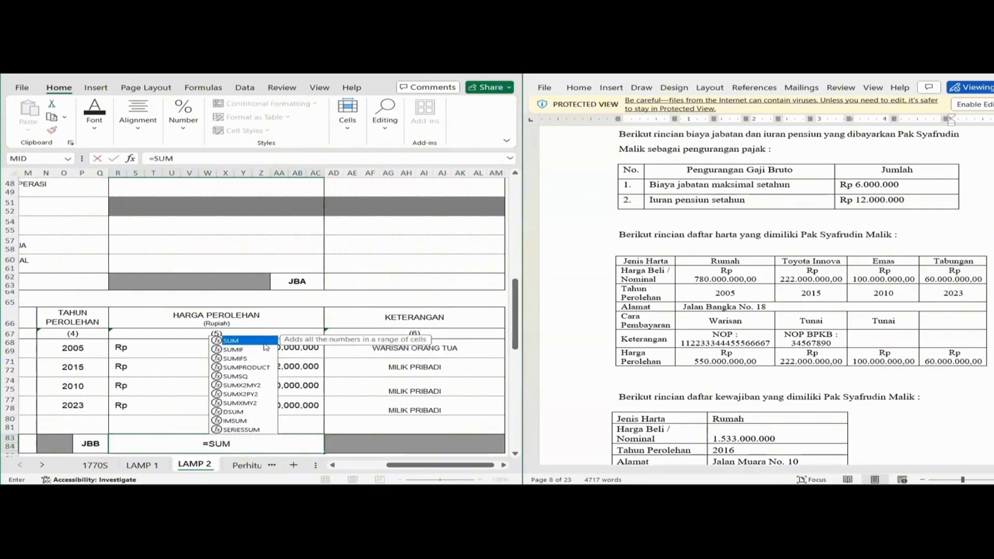
double_click(263, 341)
click(261, 347)
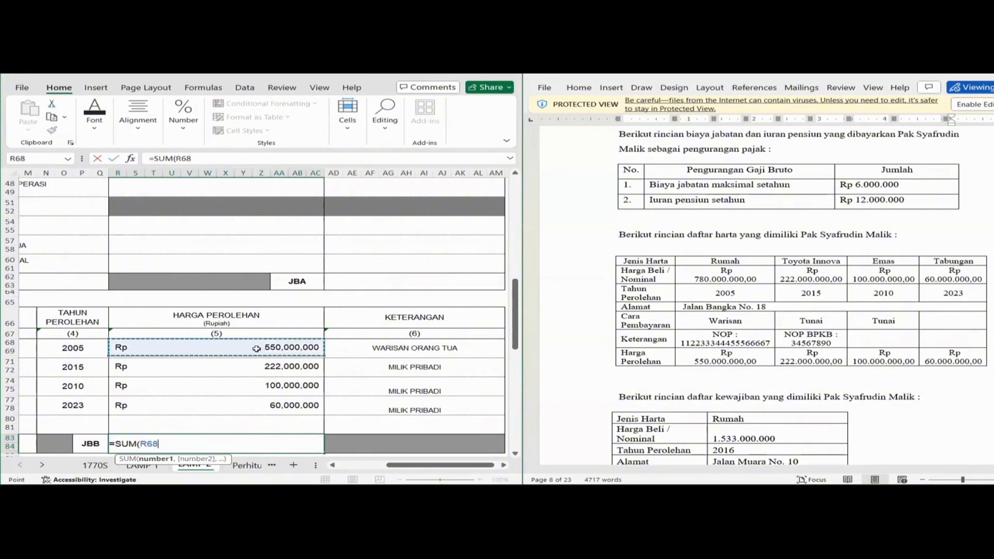
drag(256, 349, 261, 405)
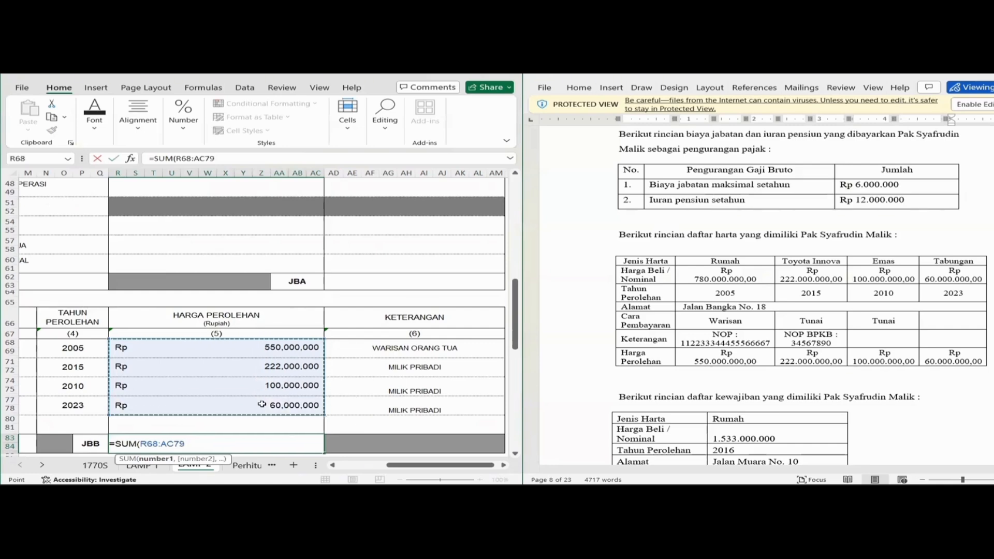
key(Return)
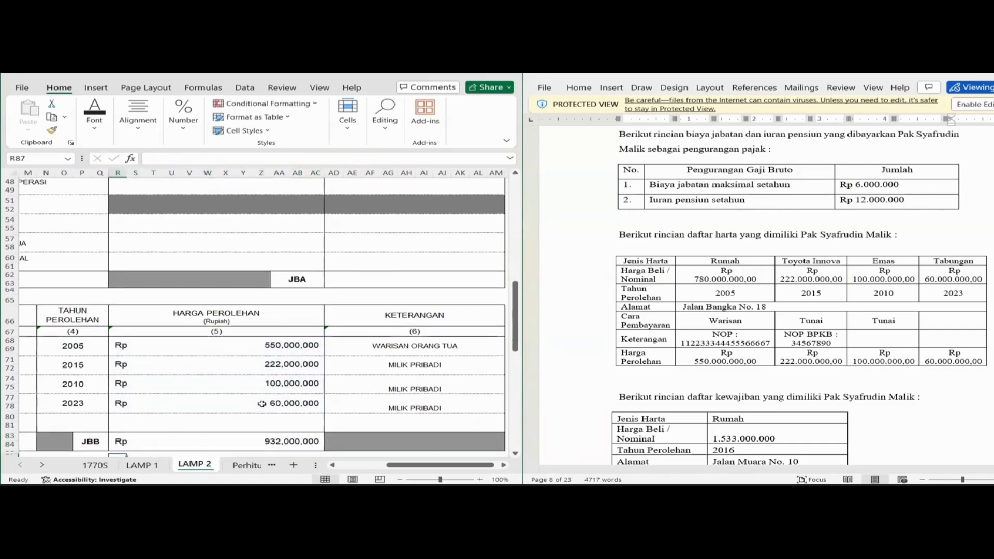
key(Down)
key(Down)
key(Down)
key(Down)
key(Down)
key(Down)
key(Down)
key(Down)
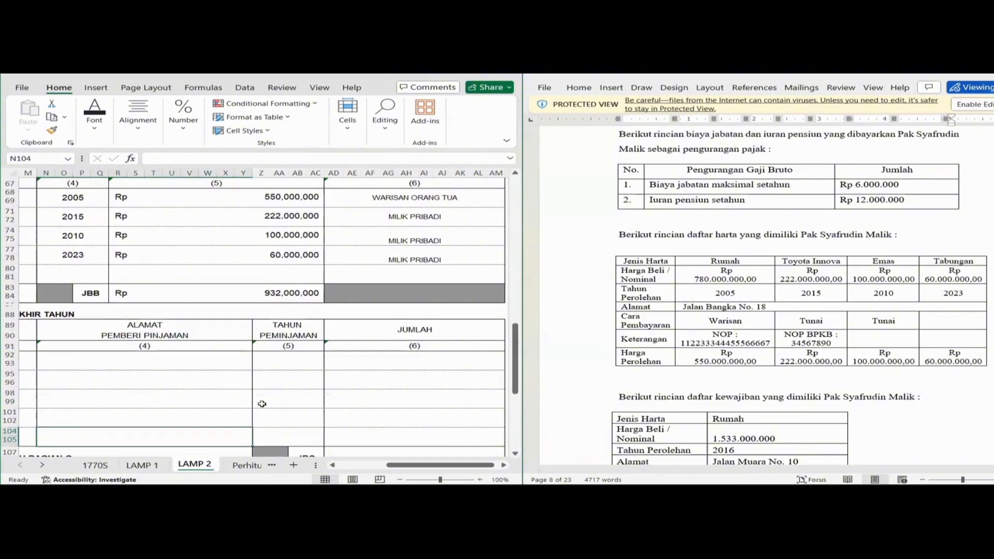
Move to the JUMLAH BAGIAN C row and scroll the source document to the KPR Mandiri loan.
key(Down)
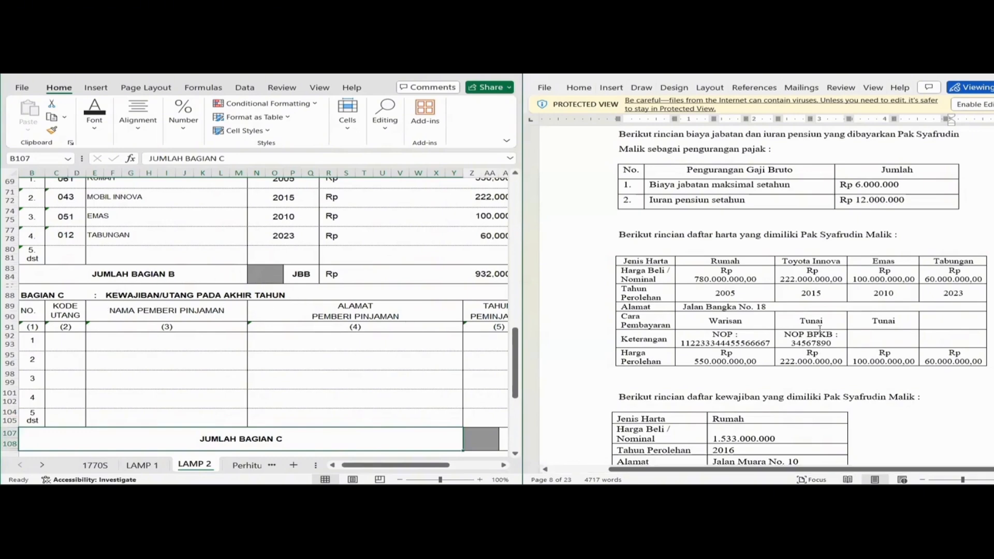
scroll(836, 261, down, 4)
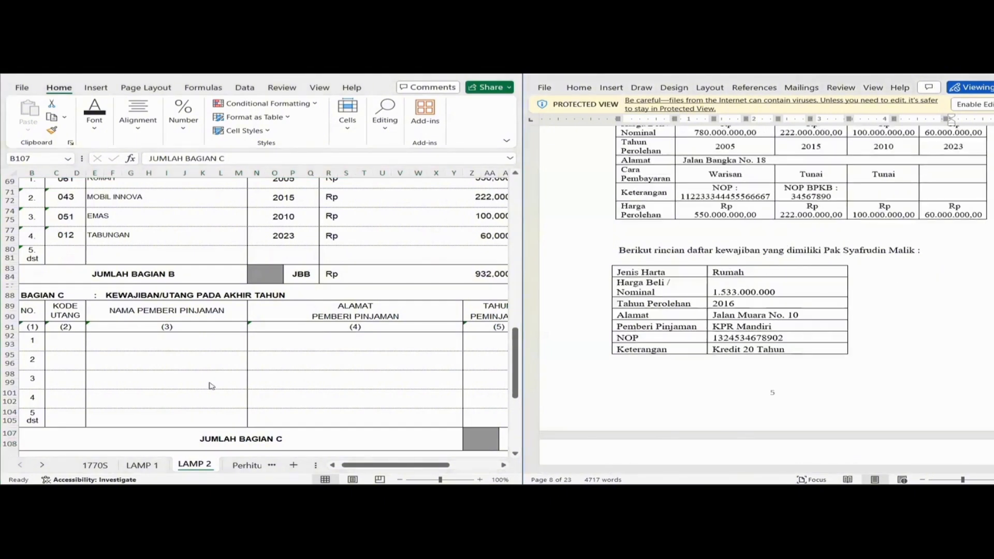
click(73, 339)
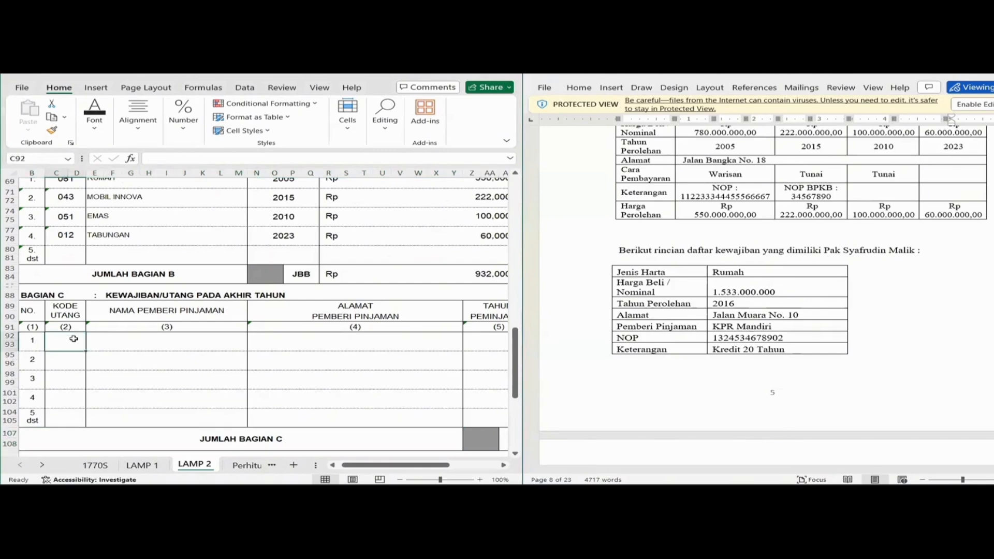
text(061)
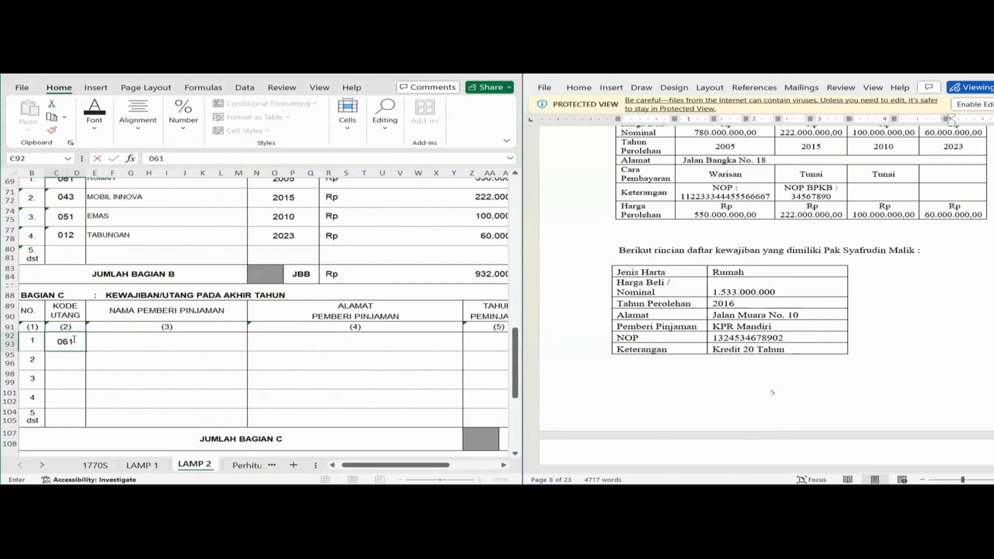
key(Tab)
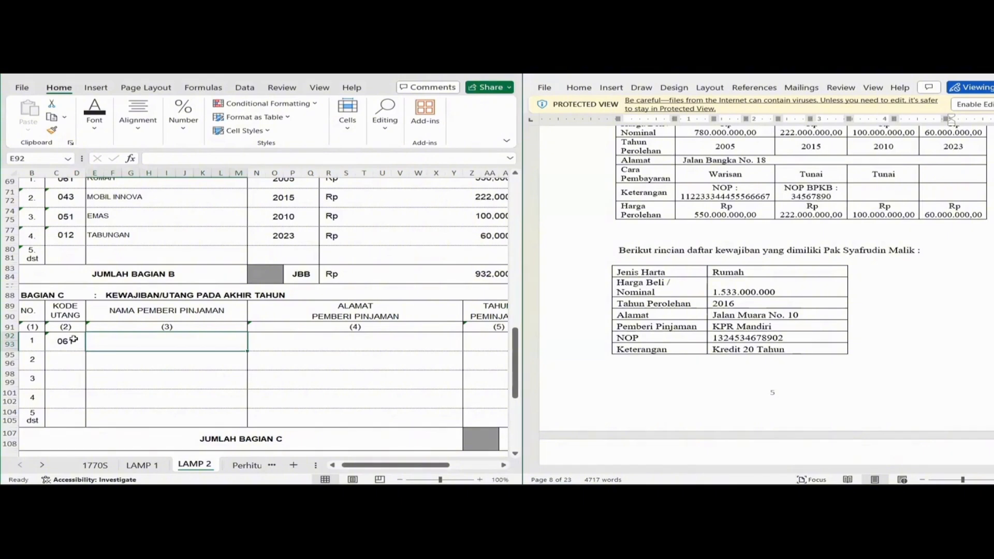
text(KPR MA)
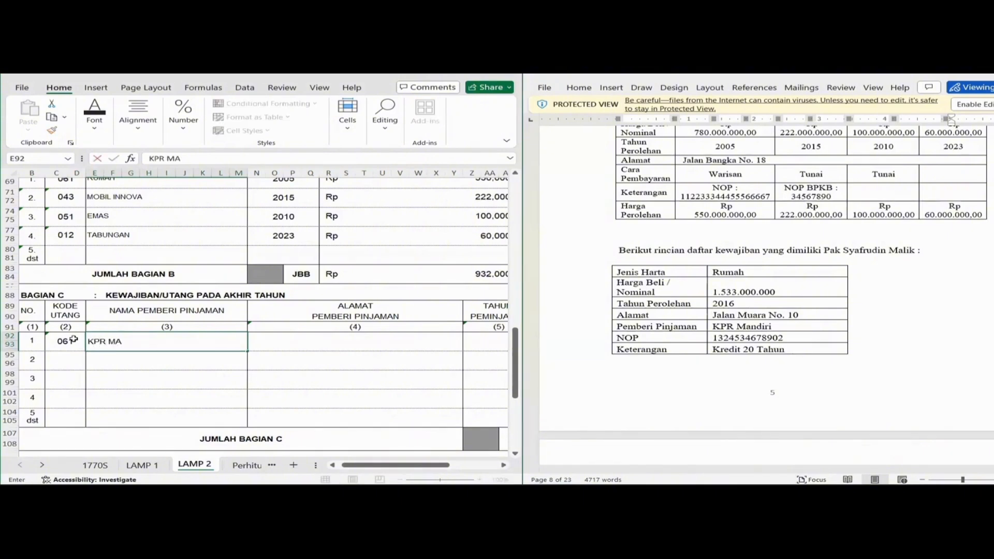
text(NDIRI)
key(Tab)
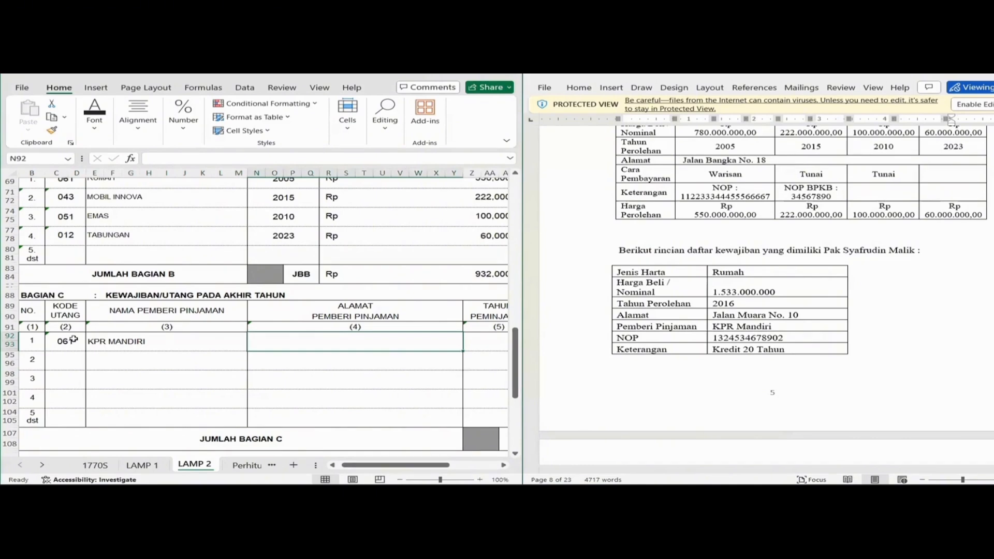
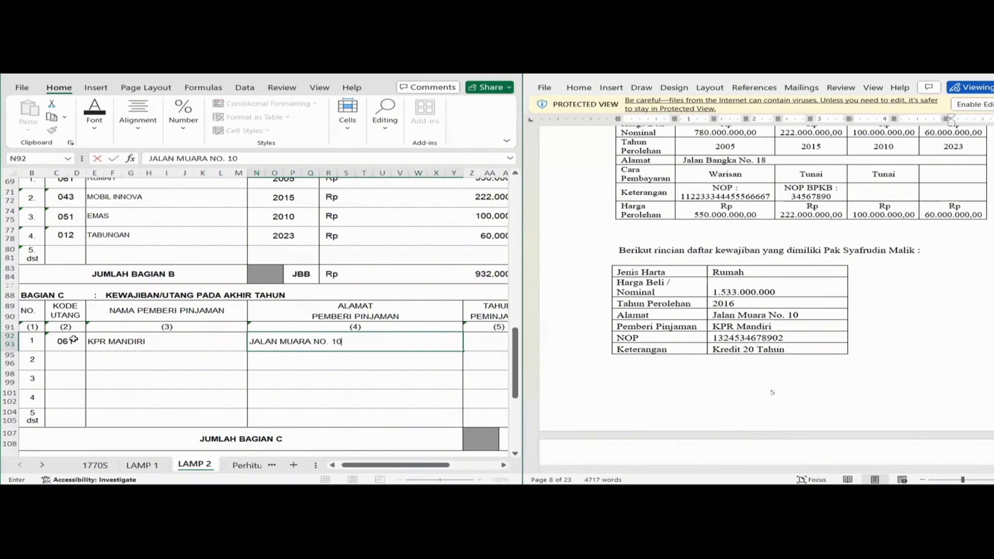
key(Tab)
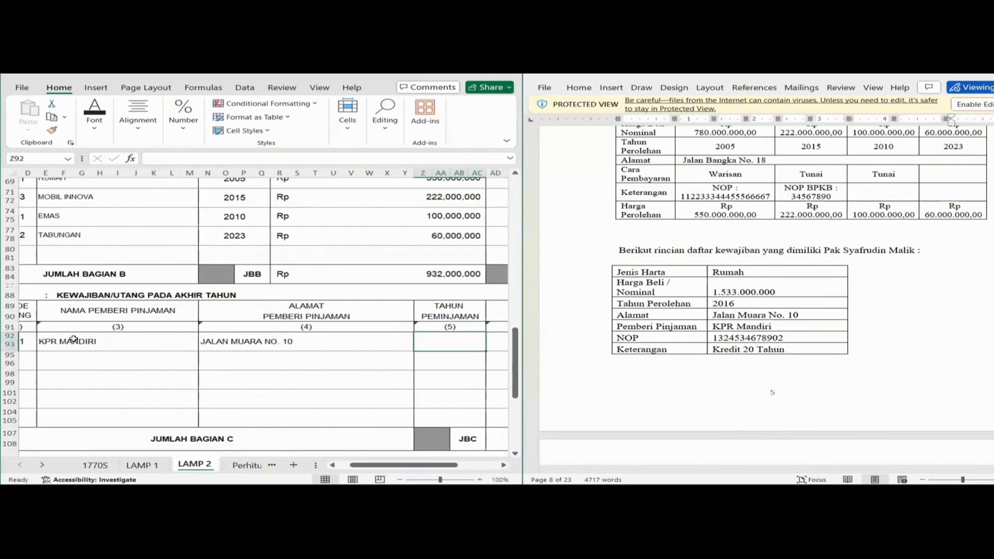
text(2016)
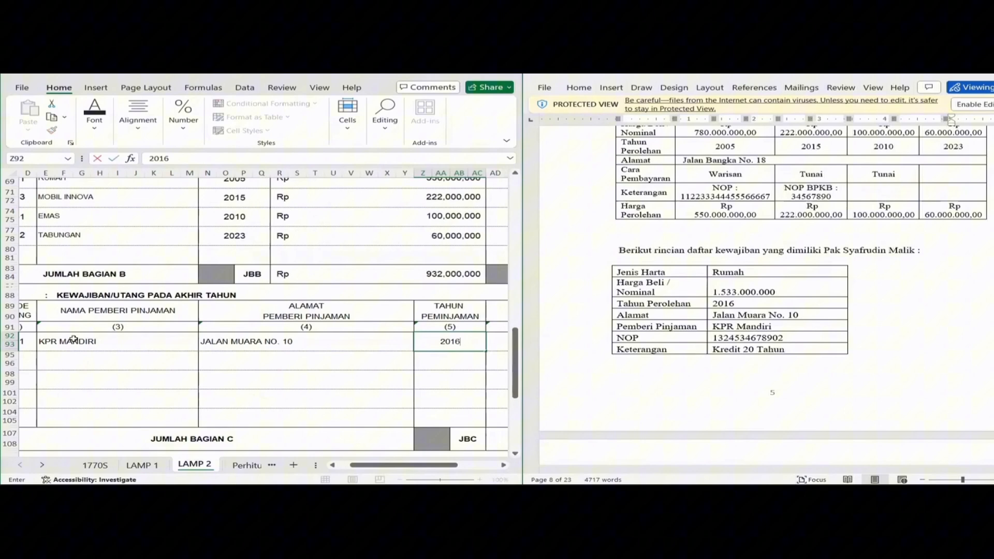
key(Tab)
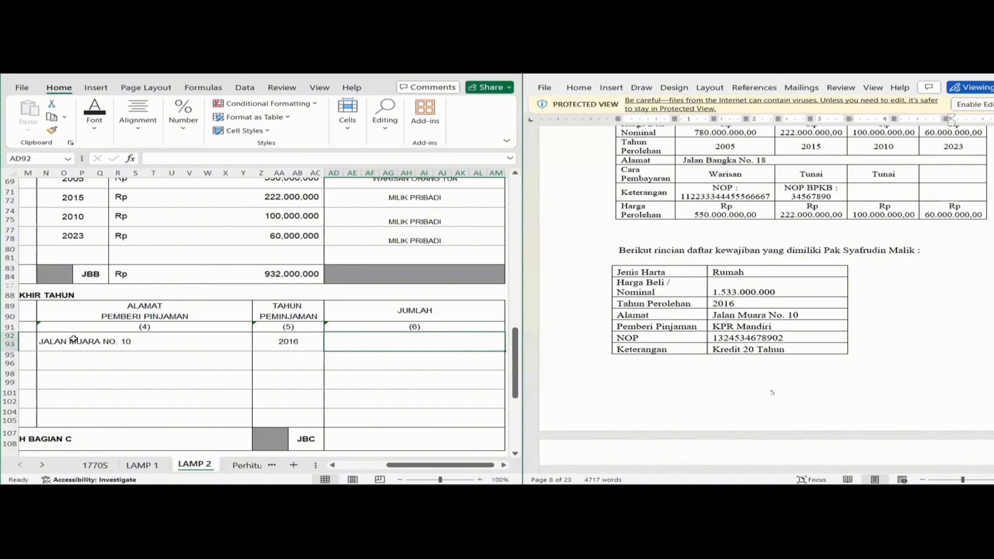
text(1)
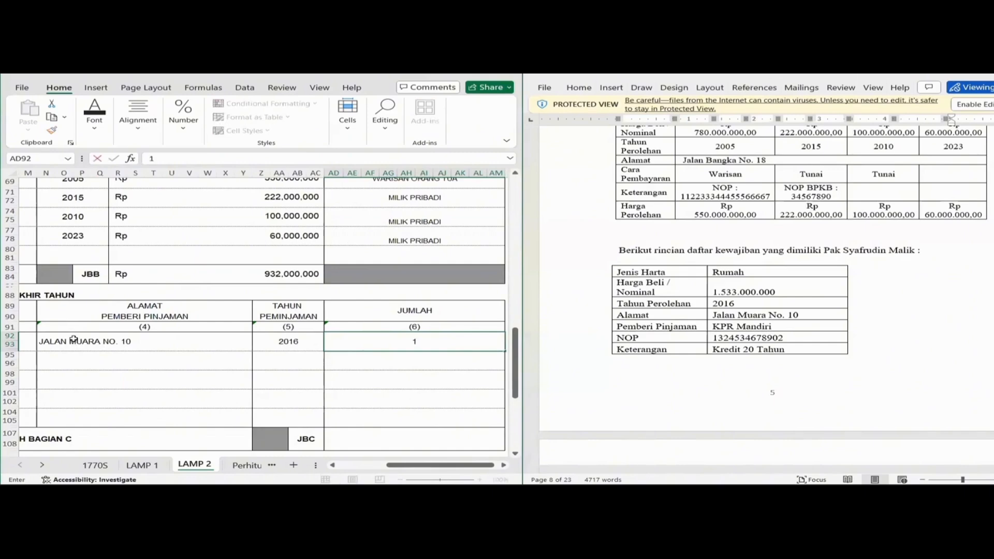
text(533000000)
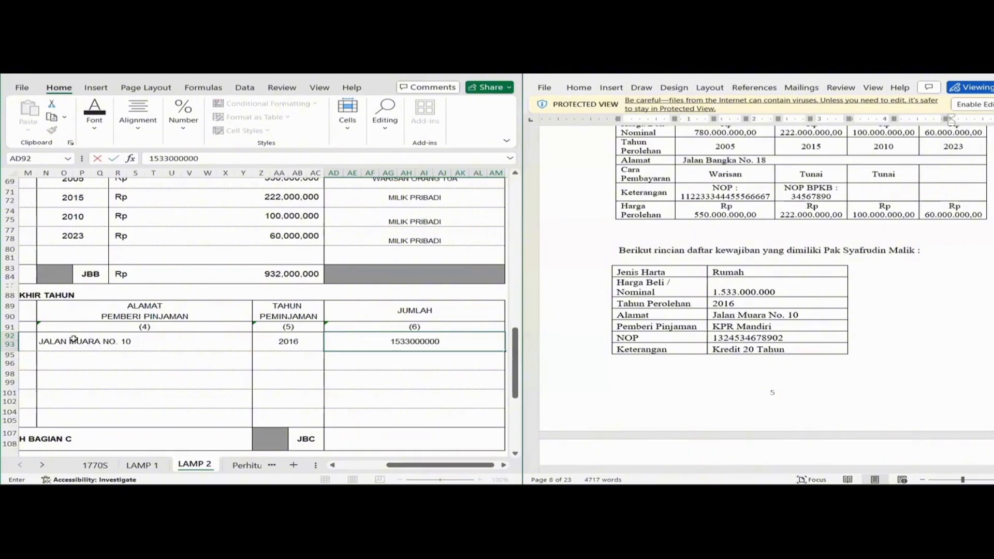
key(Return)
key(Down)
key(Down)
key(Down)
key(Down)
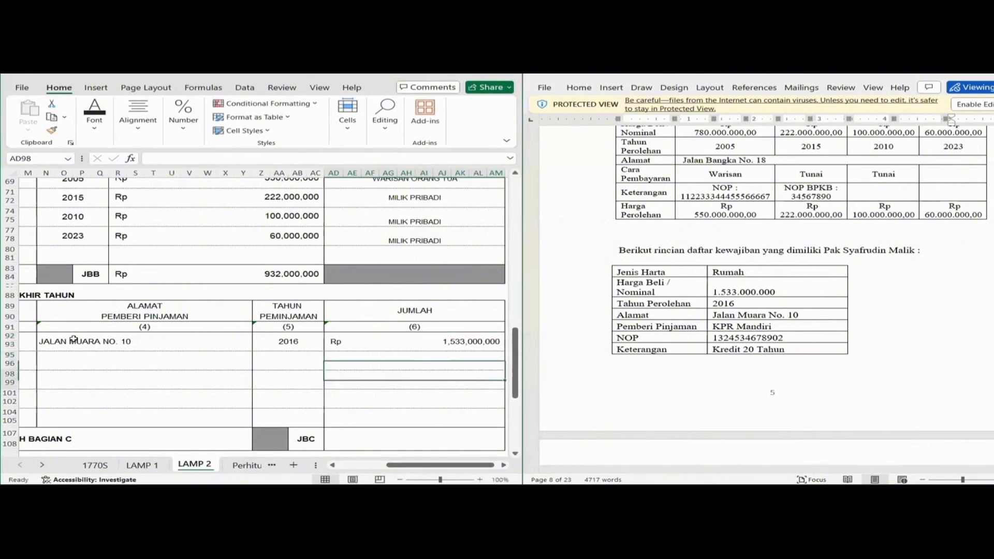
Put =SUM(AD92) in the Bagian C total cell AD107 so it shows Rp 1,533,000,000.
text(=)
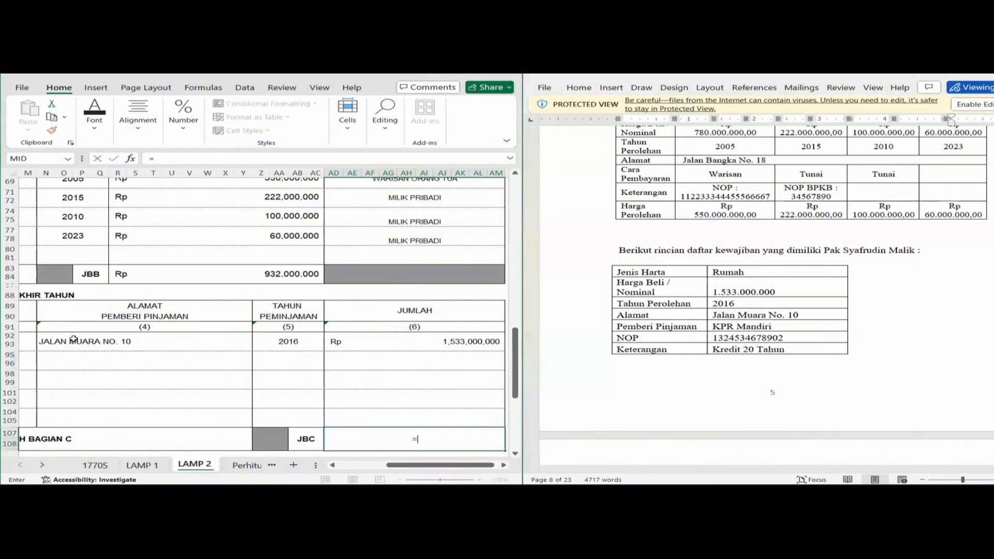
text(SUM)
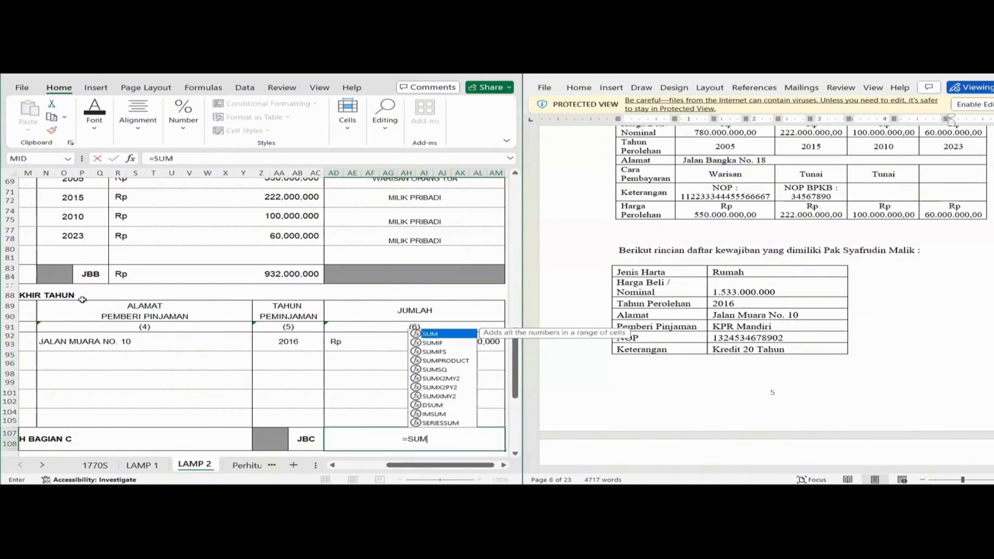
text(()
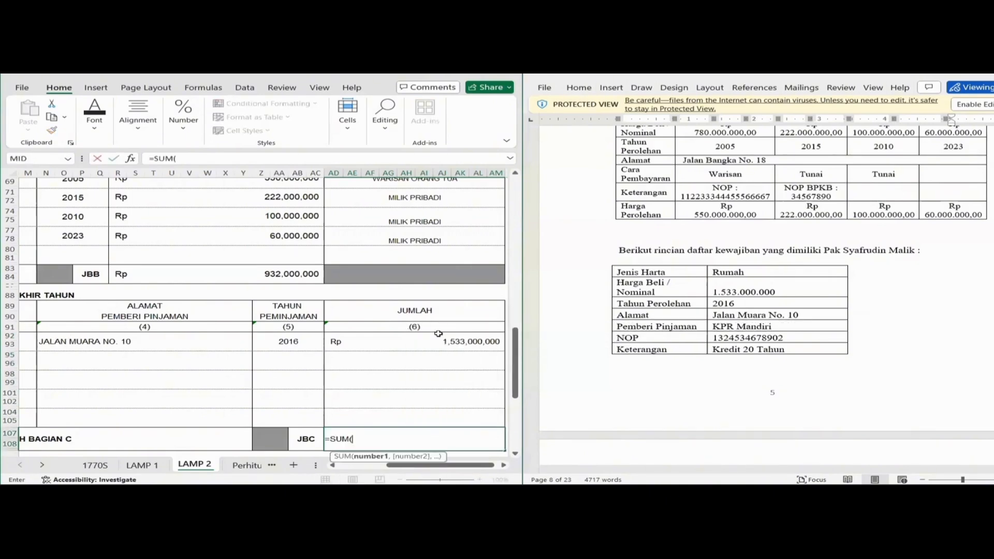
click(438, 338)
key(Return)
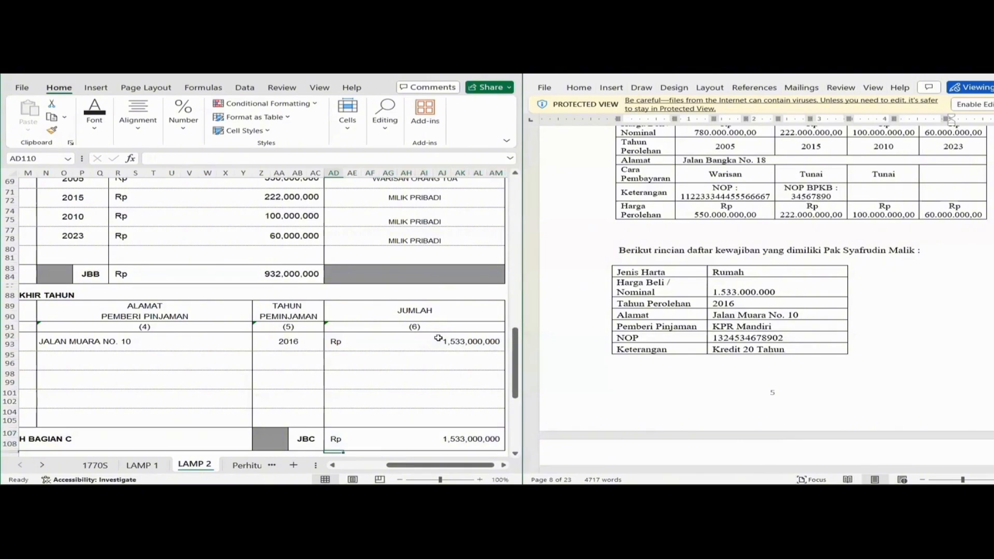
Move down to column A of the Bagian D family table and scroll the source document to the dependants list.
key(Down)
key(Down)
key(Down)
key(Down)
key(Down)
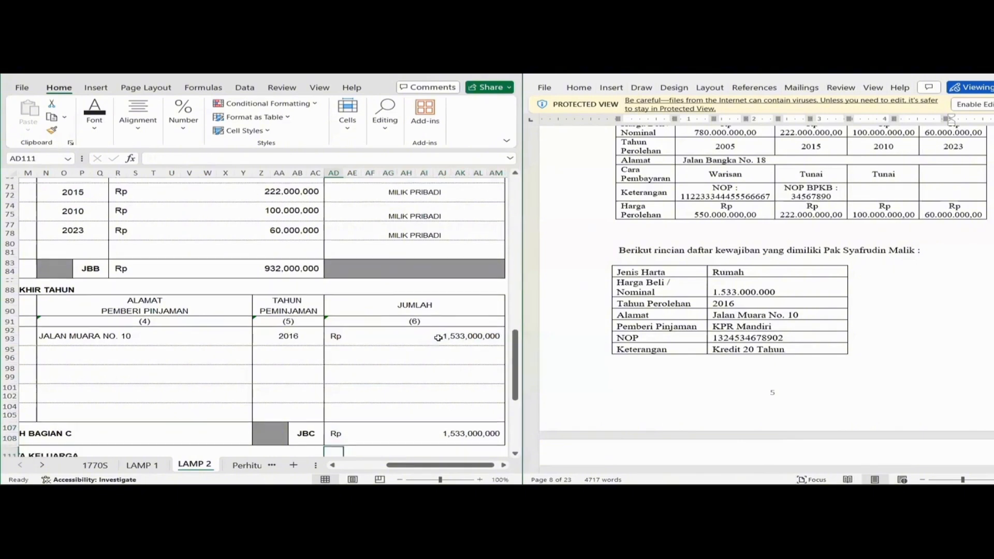
key(Down)
key(Down)
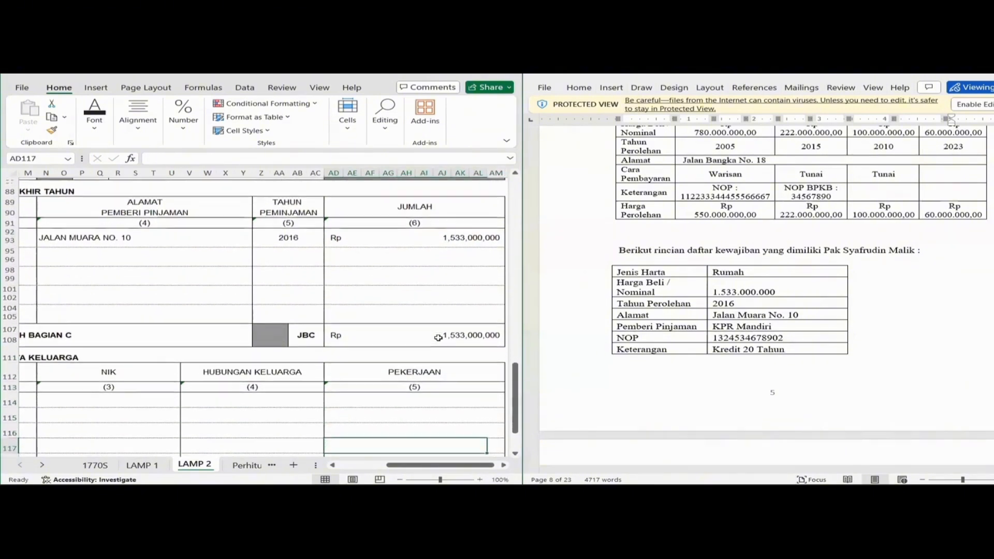
key(Home)
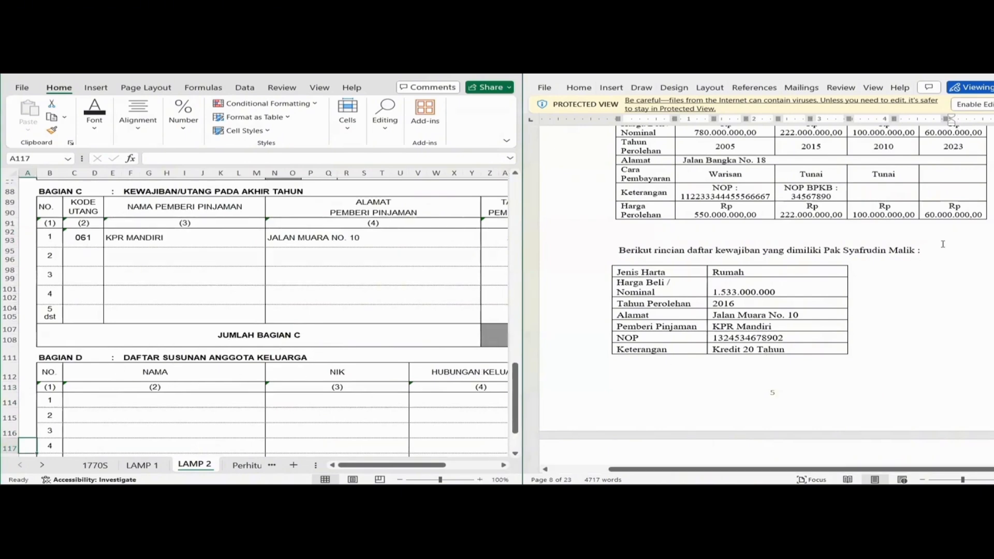
scroll(857, 274, down, 5)
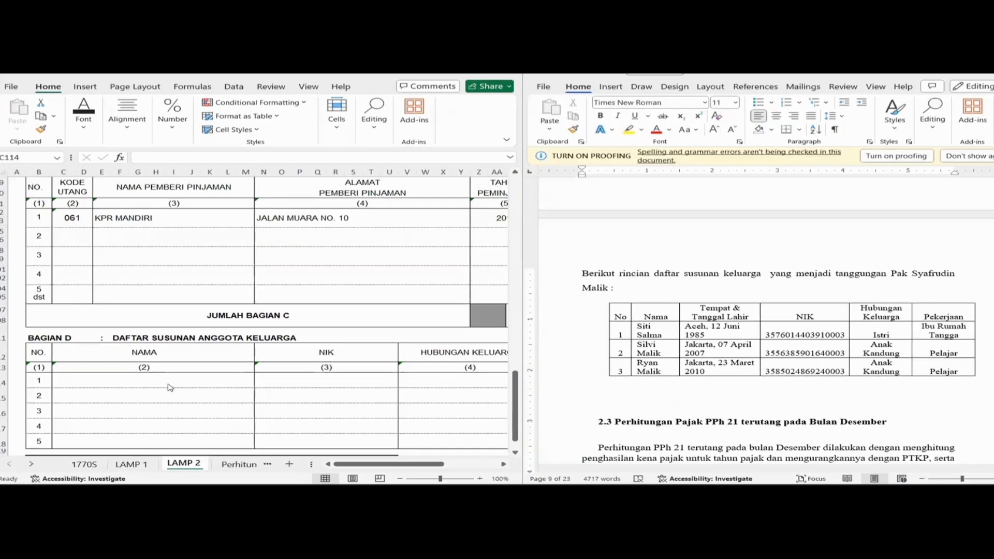
Enter the wife's name and NIK, relationship ISTRI and occupation IBU RUMAH TANGGA in row 114.
click(168, 382)
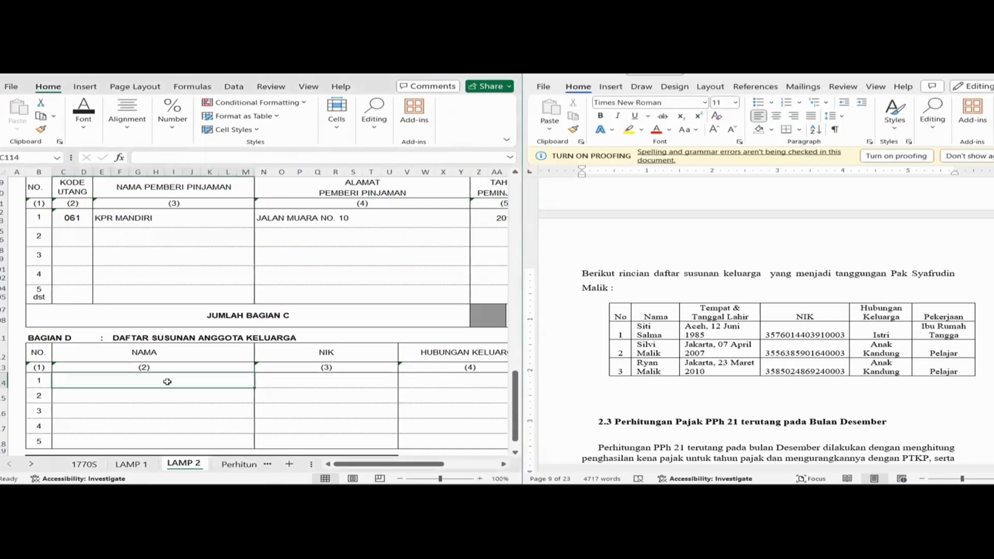
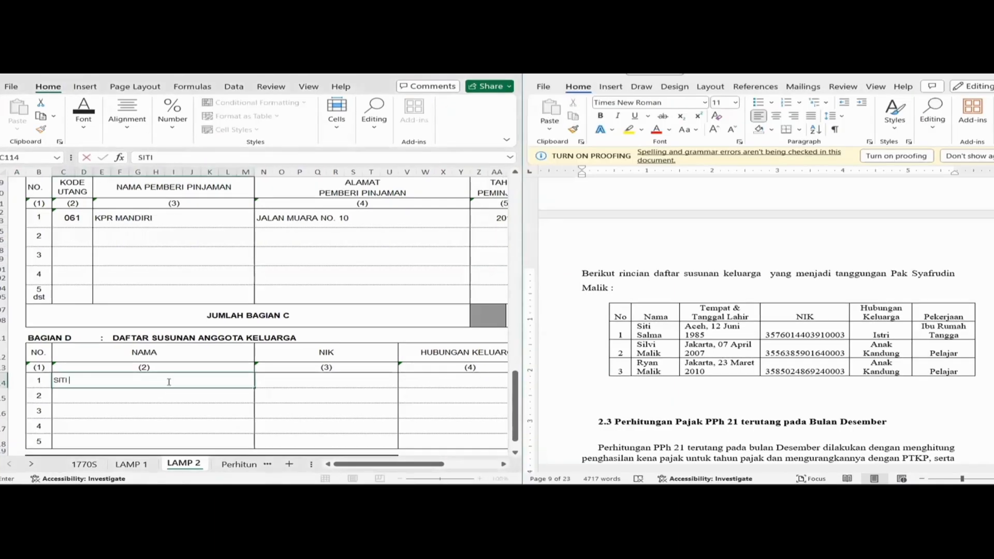
key(Tab)
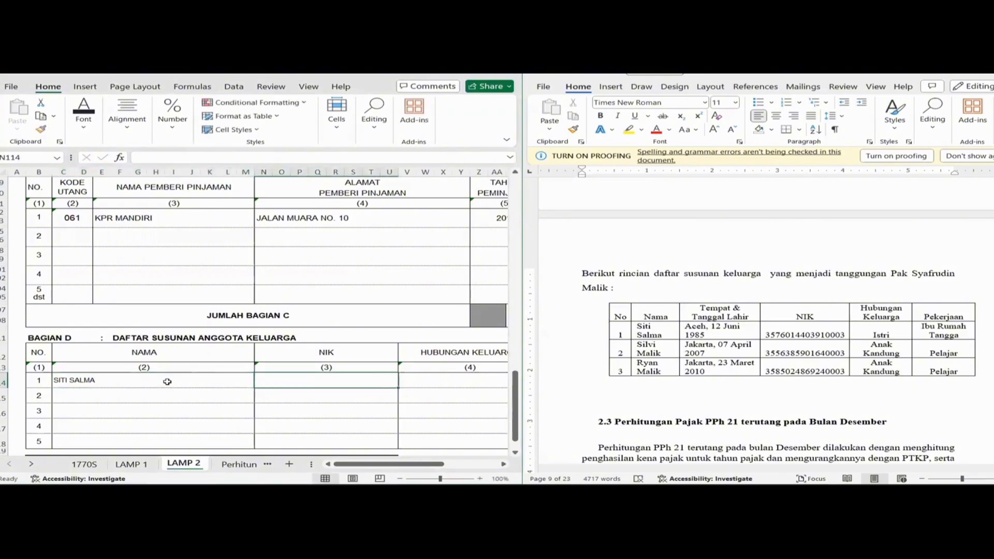
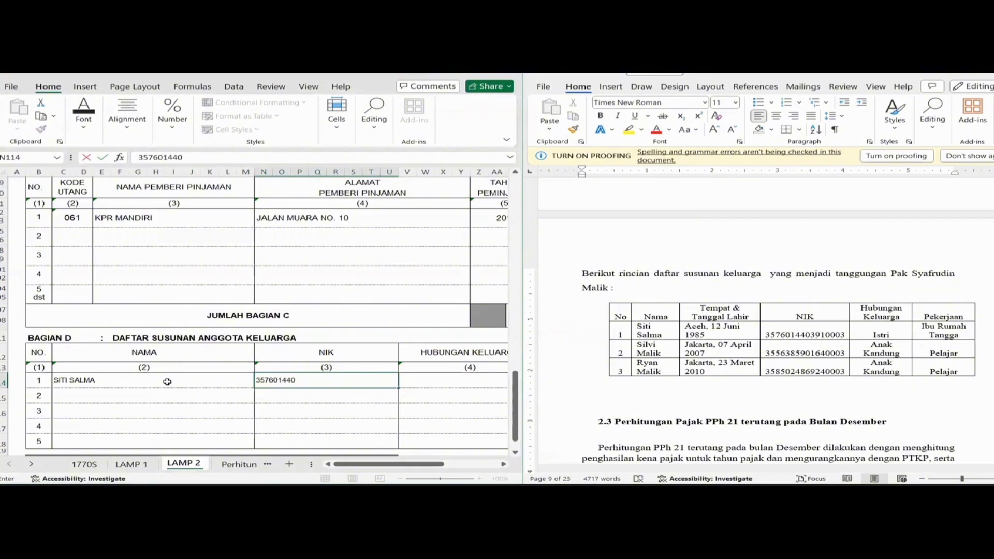
key(Tab)
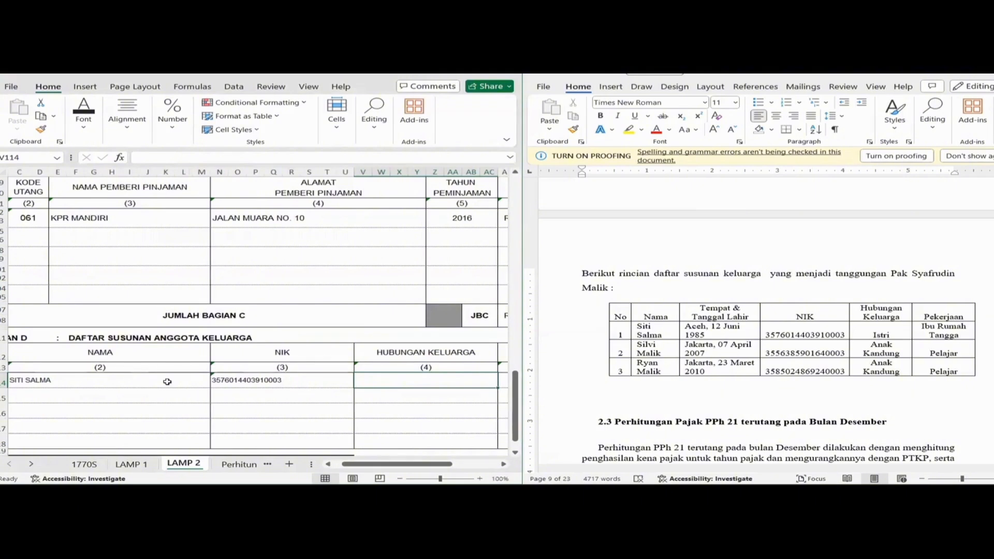
text(ISTRI)
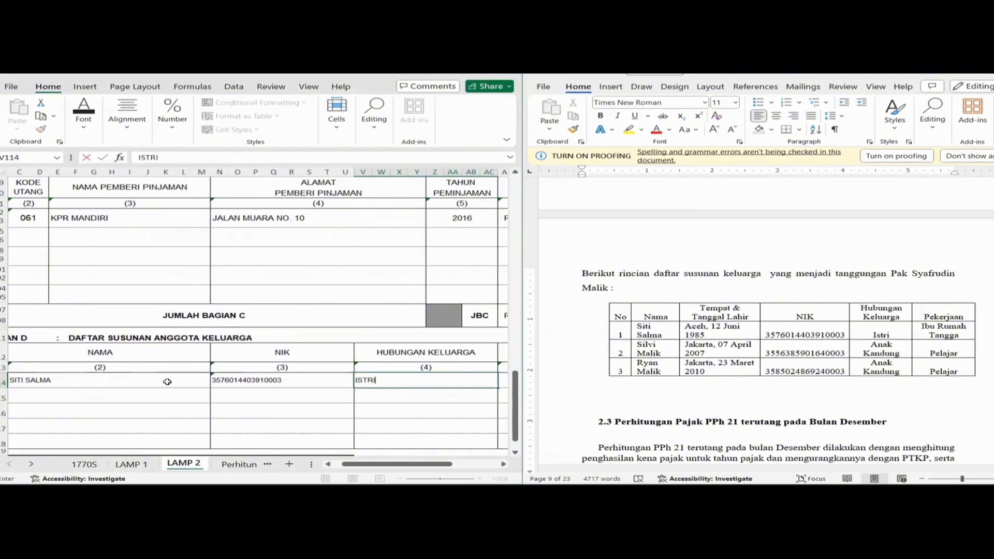
key(Tab)
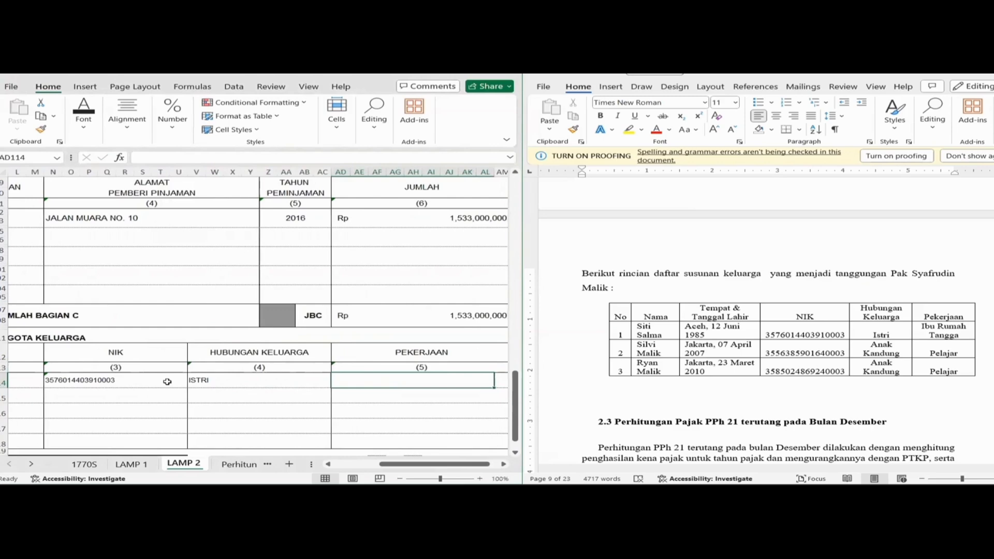
text(IBU R)
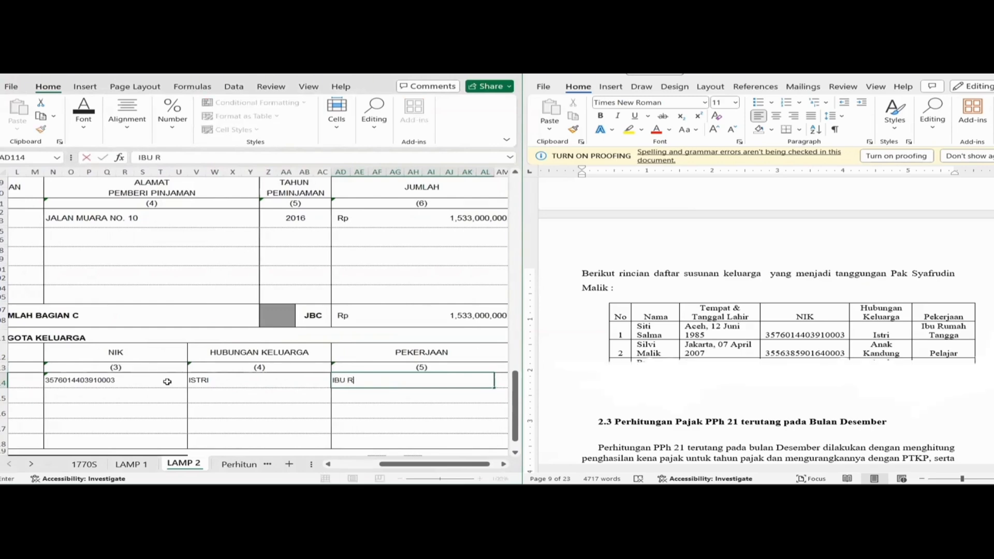
text(UMAH TANG)
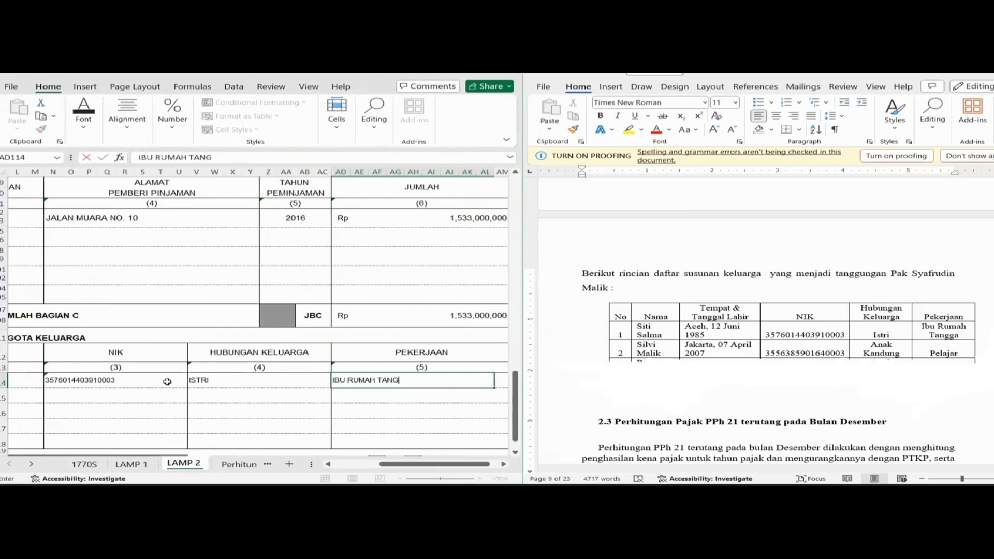
text(GA)
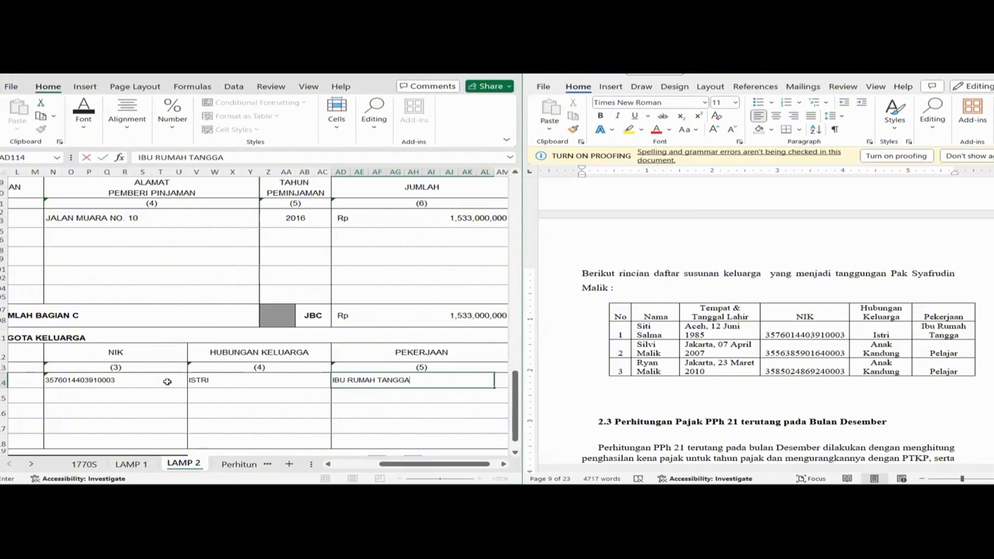
key(Return)
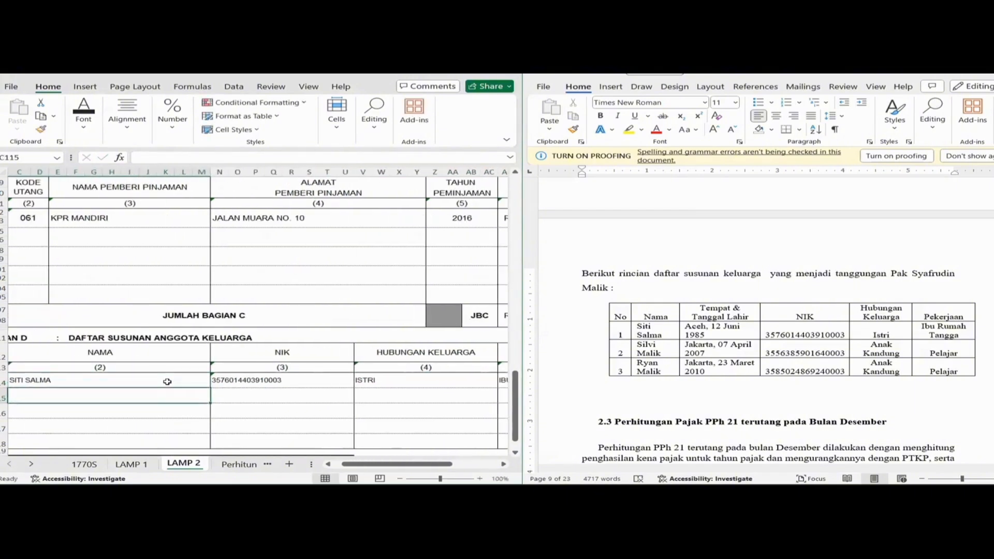
Enter the first child's name, NIK, relationship ANAK and occupation PELAJAR in the second Bagian D row.
key(Left)
key(Right)
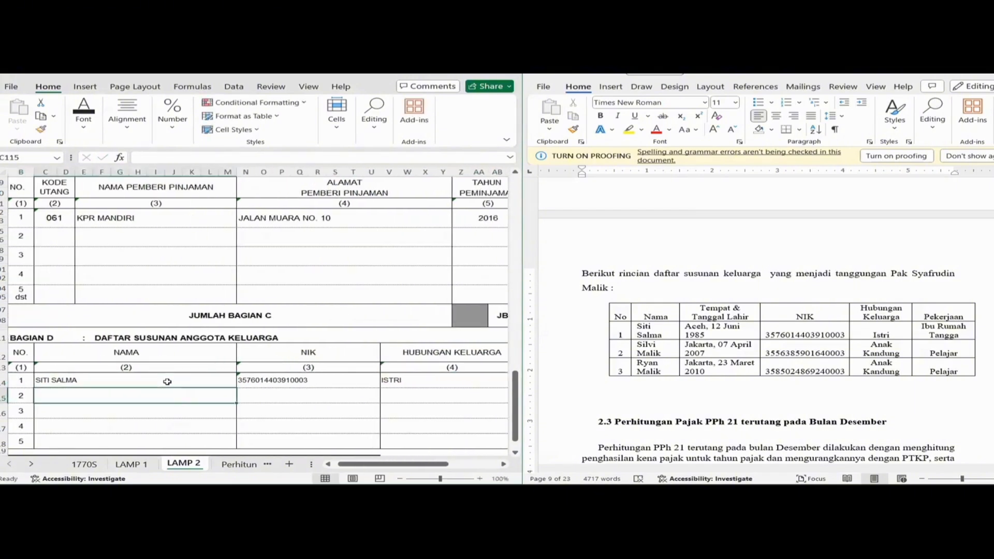
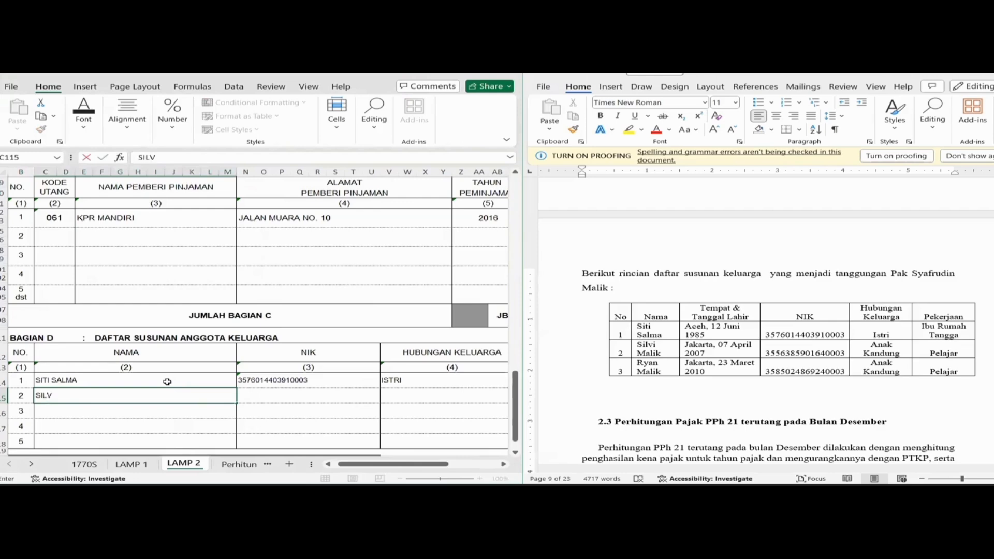
key(Tab)
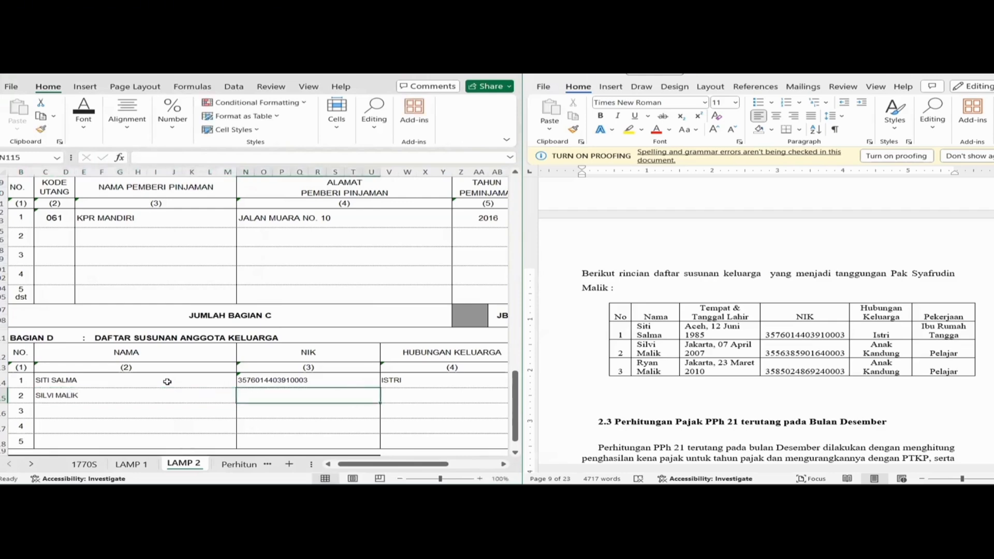
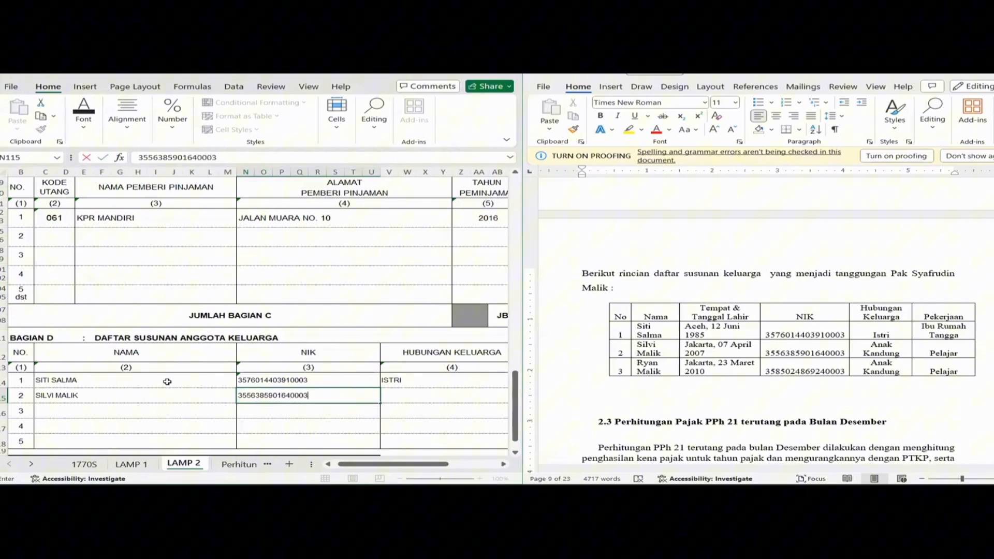
key(Tab)
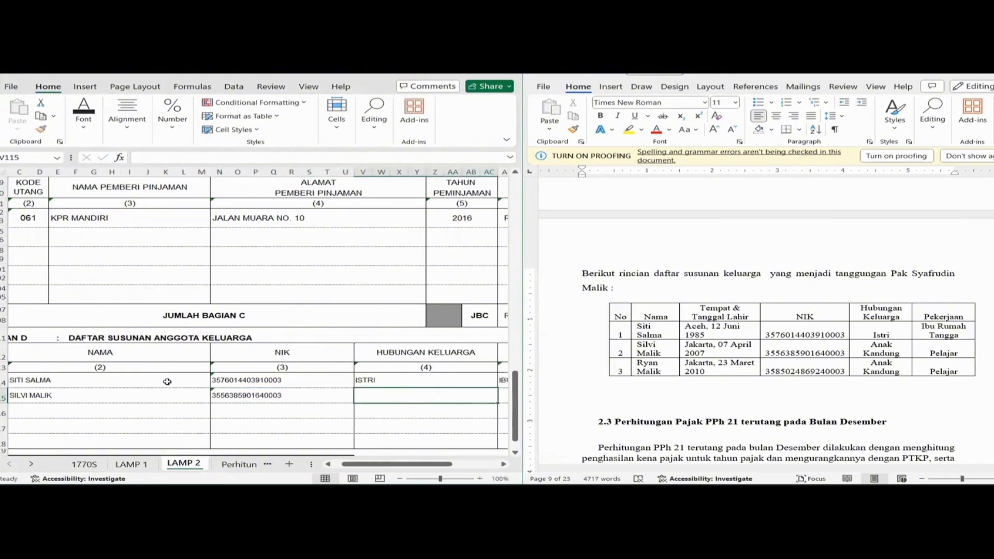
text(ANAK)
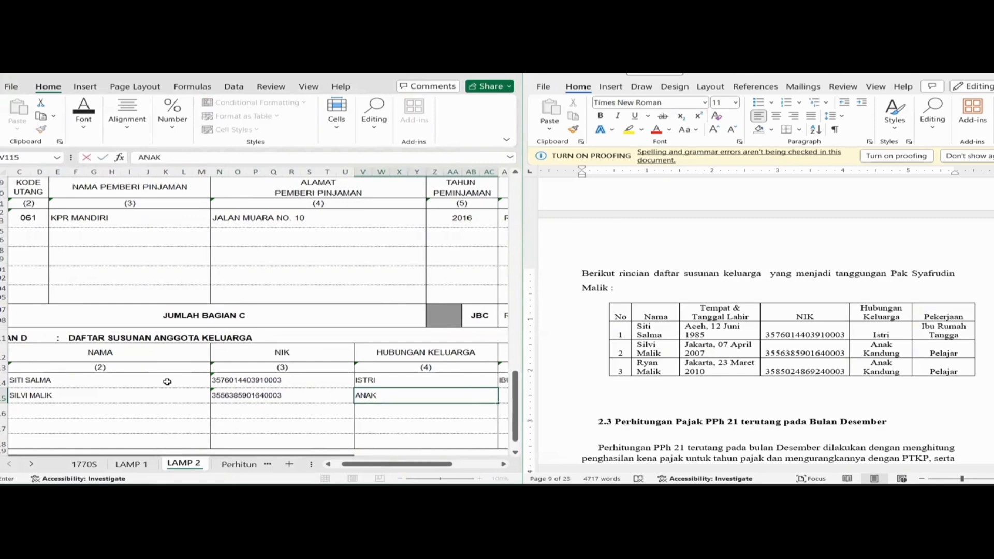
key(Tab)
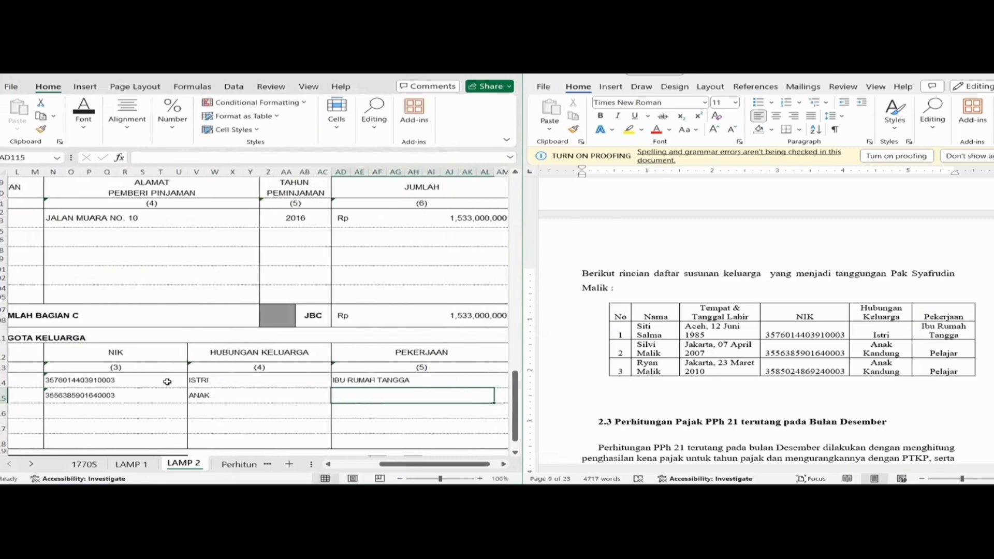
text(PELAJAR)
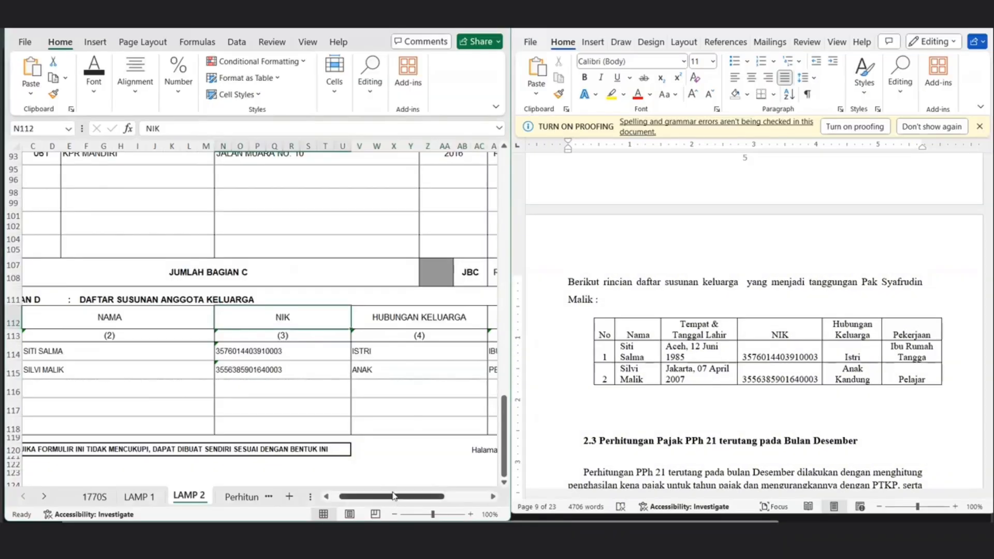
drag(394, 496, 386, 496)
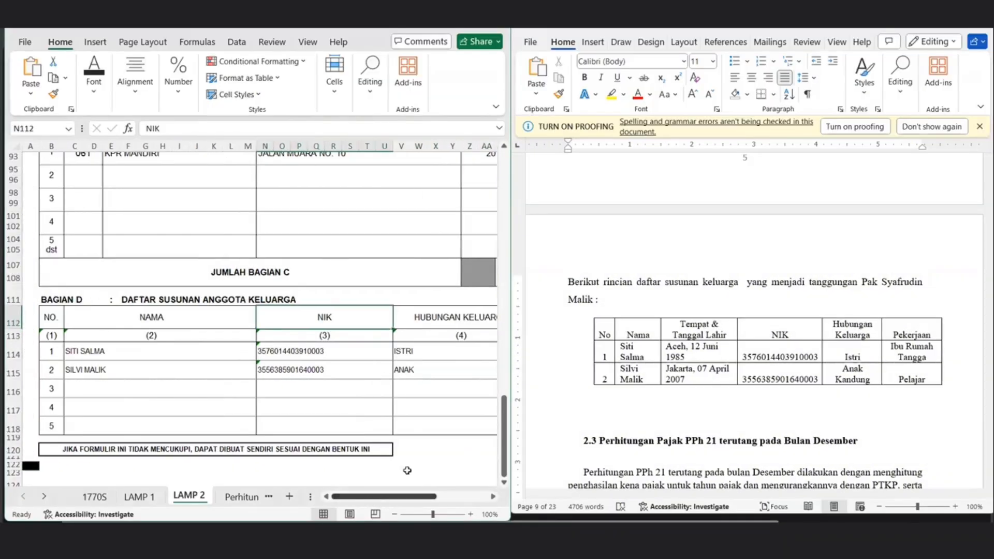
Scroll back to the top of LAMP 2 and bring up the LAMP 1 sheet.
drag(505, 448, 501, 192)
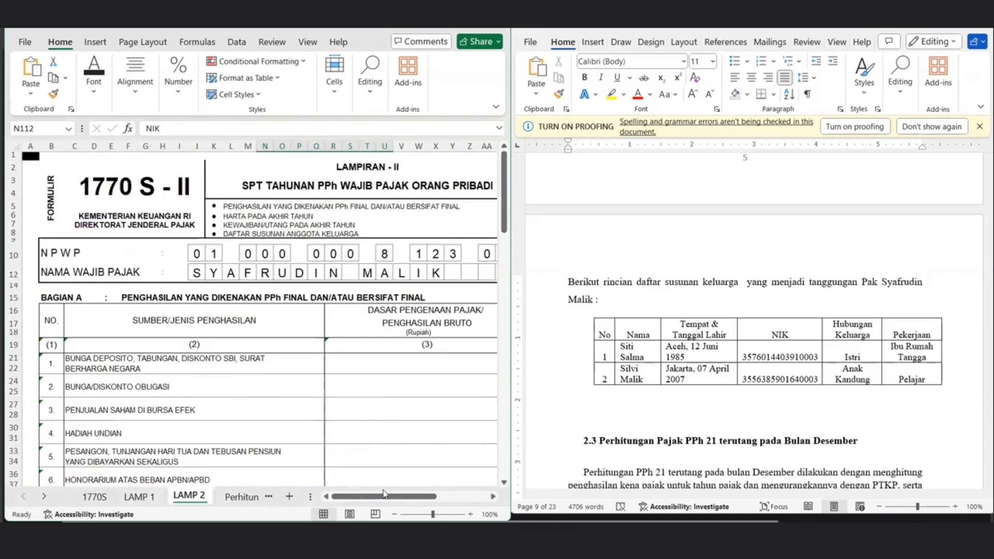
drag(385, 497, 426, 496)
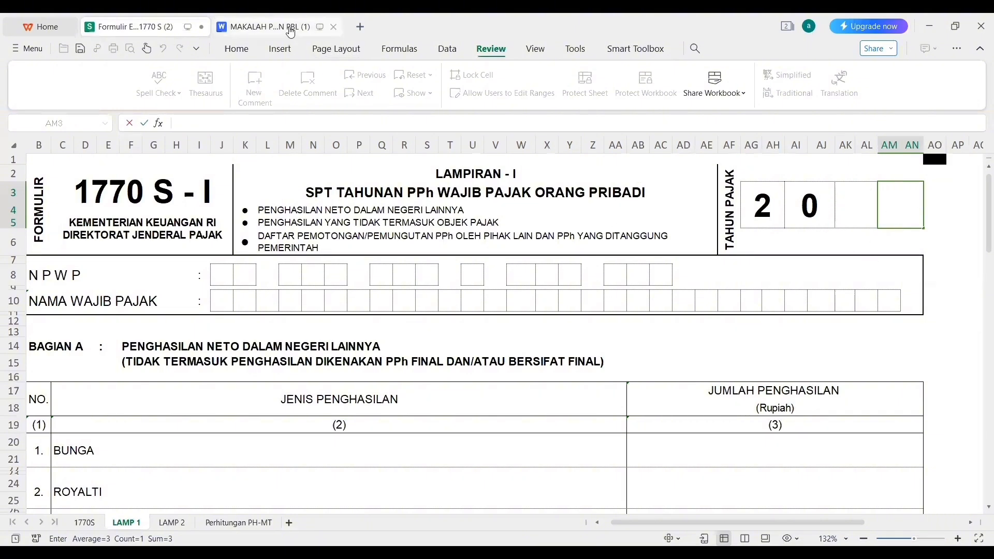
Check the withholding slip, then fill the last Tahun Pajak boxes with 2 and 3 to read 2023.
click(264, 26)
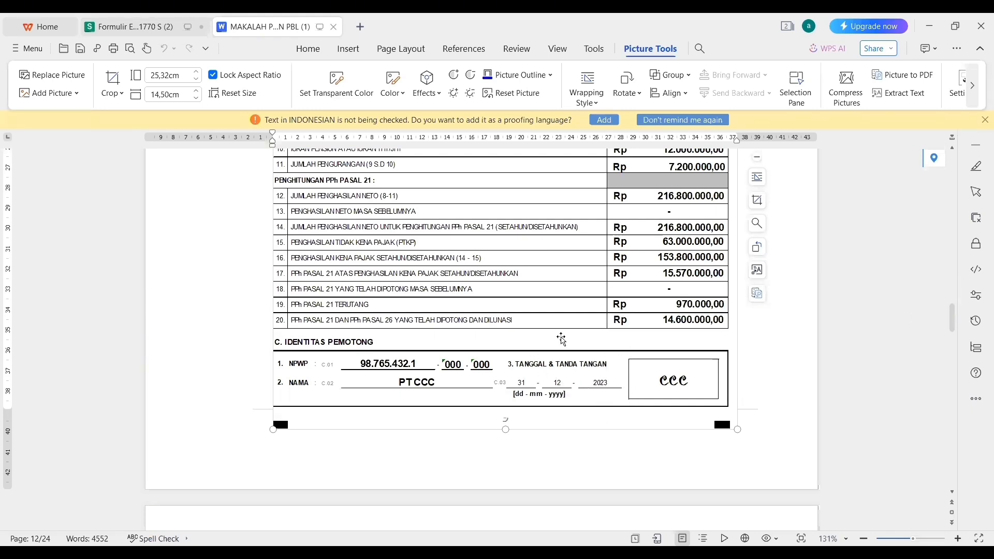
click(120, 26)
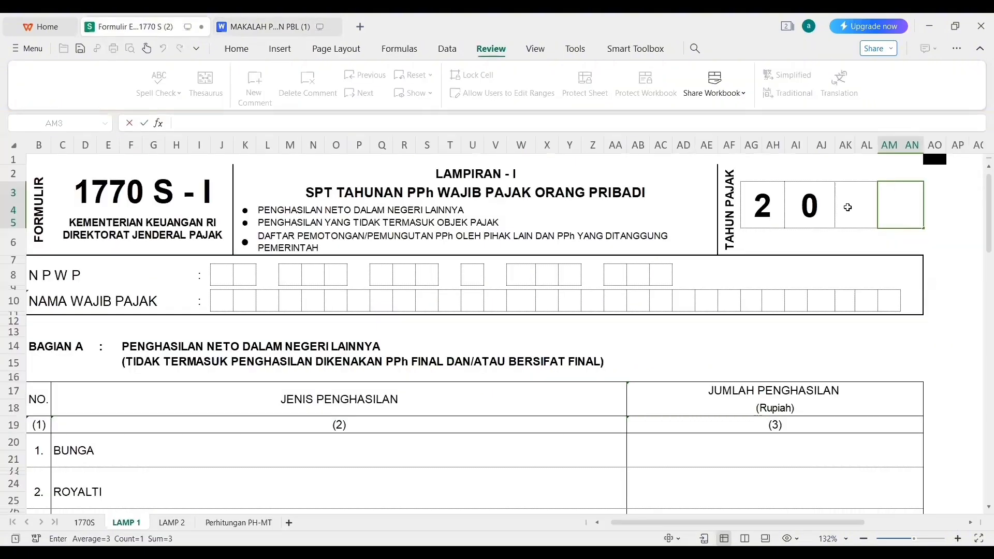
click(847, 208)
text(2)
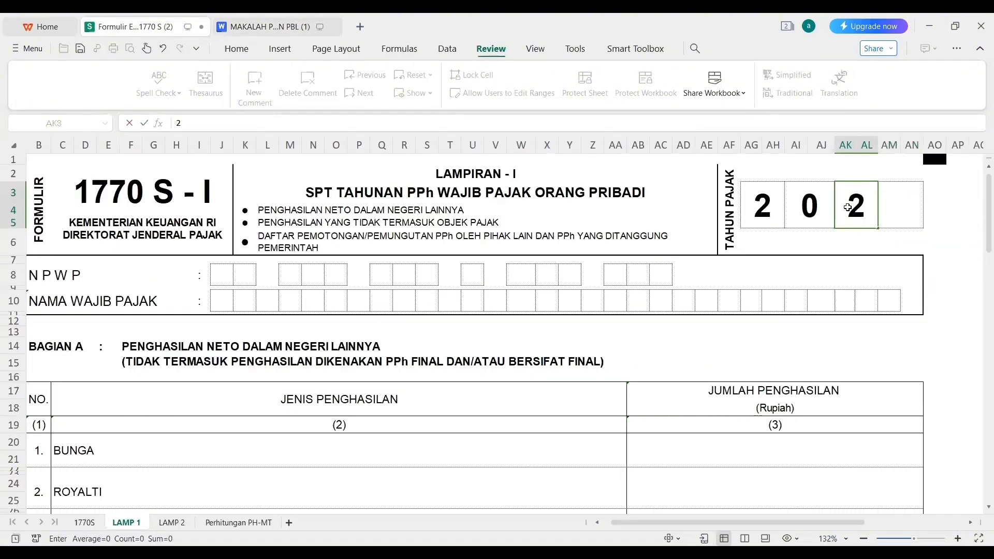
key(Tab)
text(3)
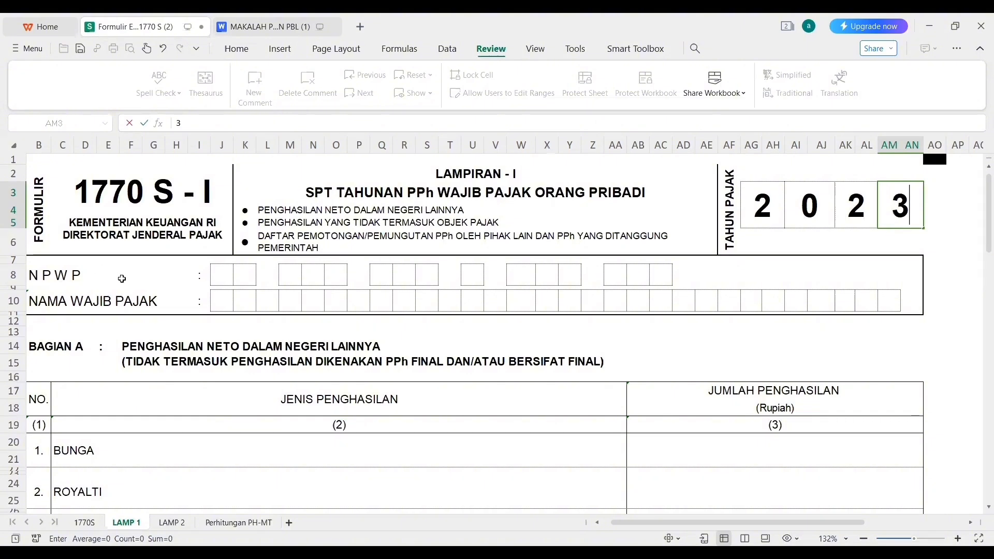
click(221, 272)
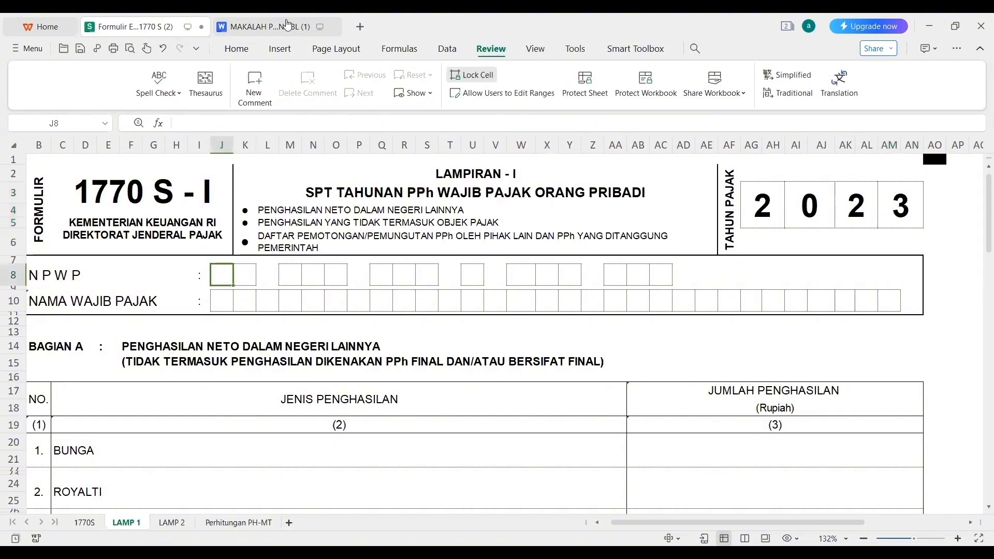
click(288, 24)
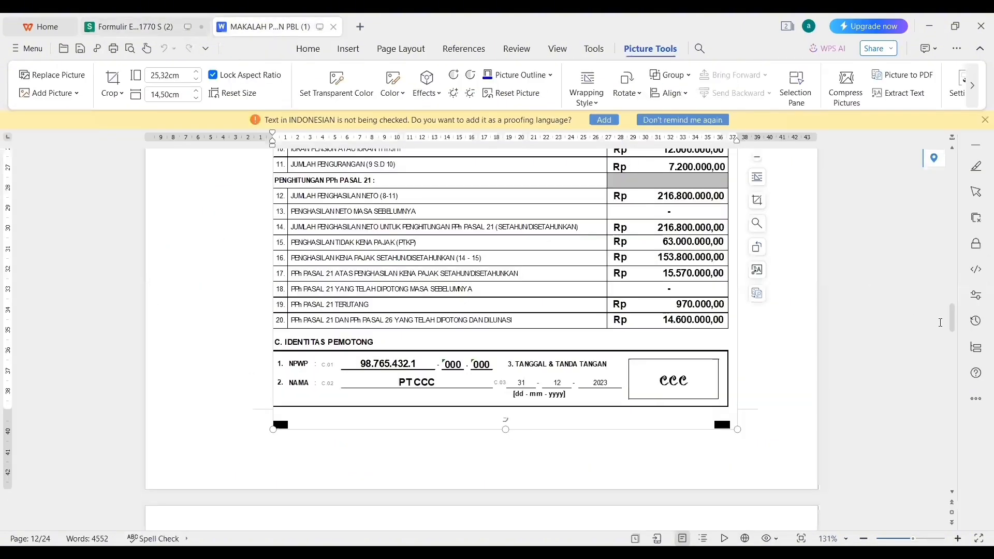
scroll(948, 321, up, 11)
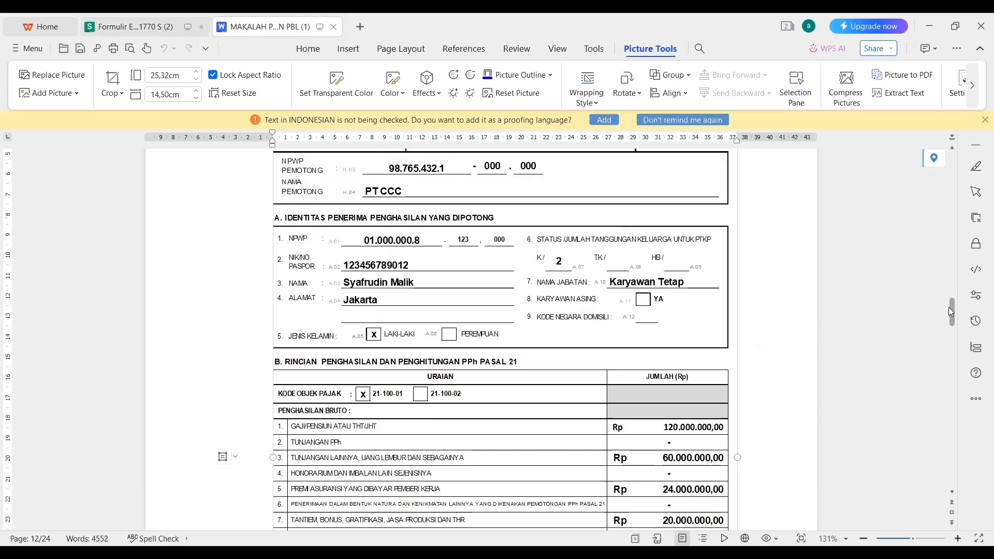
scroll(952, 313, down, 1)
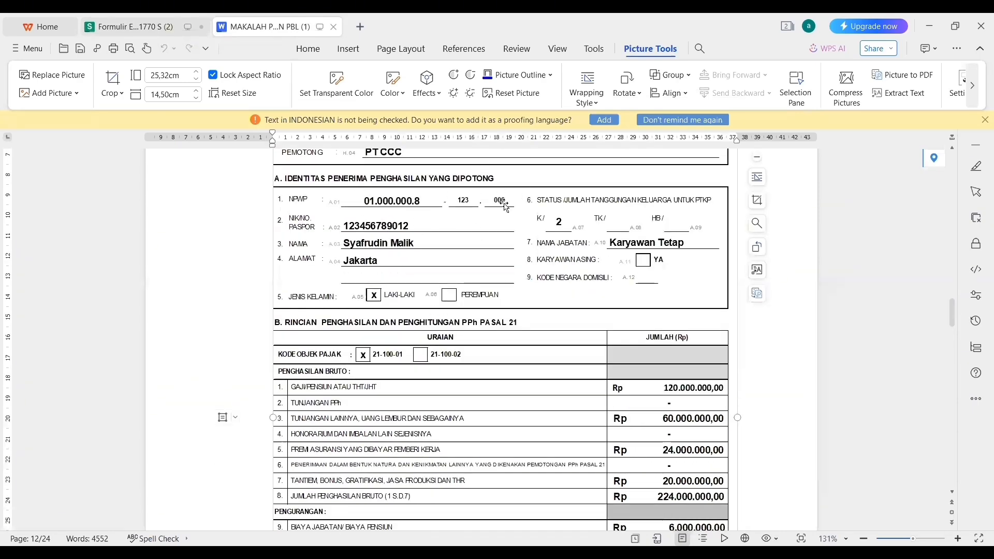
click(152, 33)
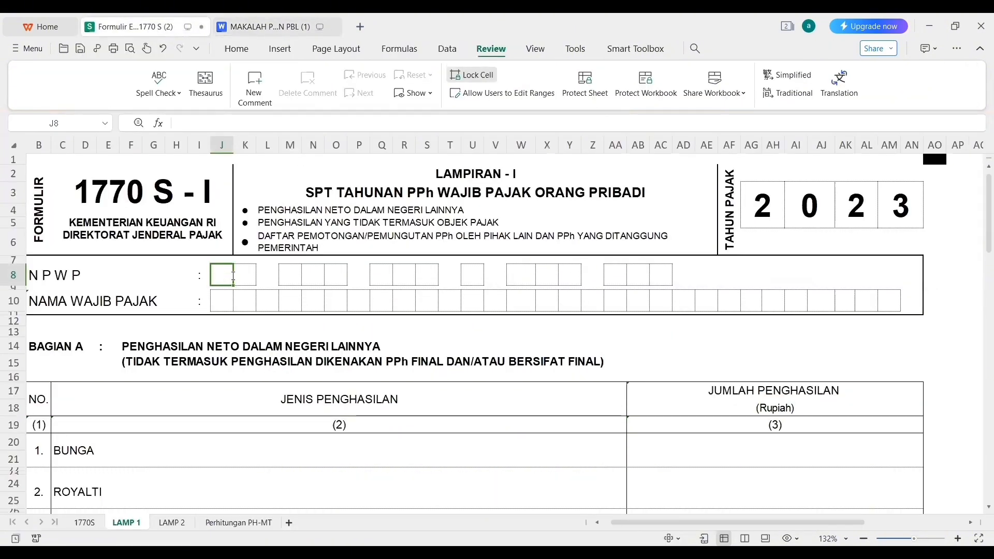
Type the taxpayer's NPWP one digit per box across the row 8 NPWP boxes.
key(Tab)
key(Tab)
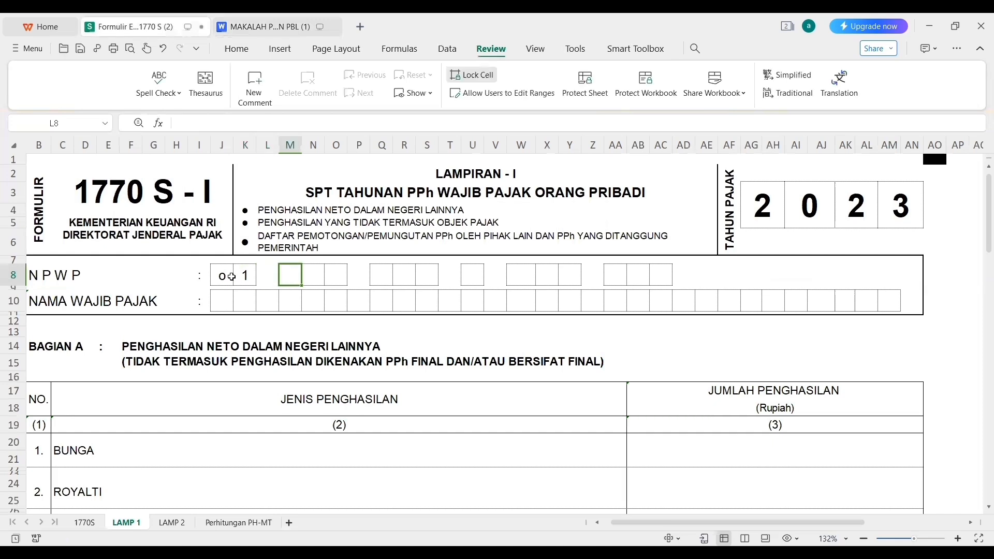
key(Tab)
key(Tab)
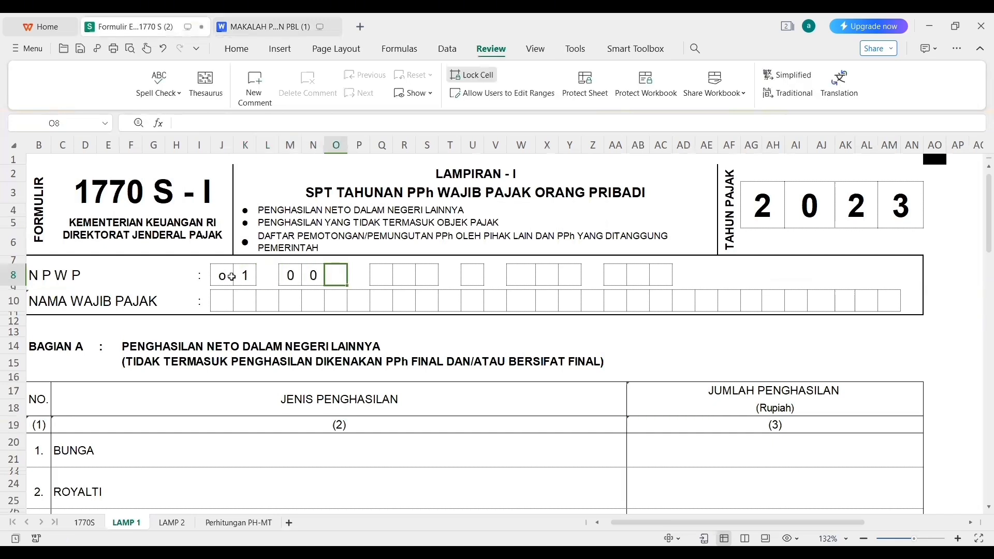
key(Tab)
key(Tab)
key(Tab)
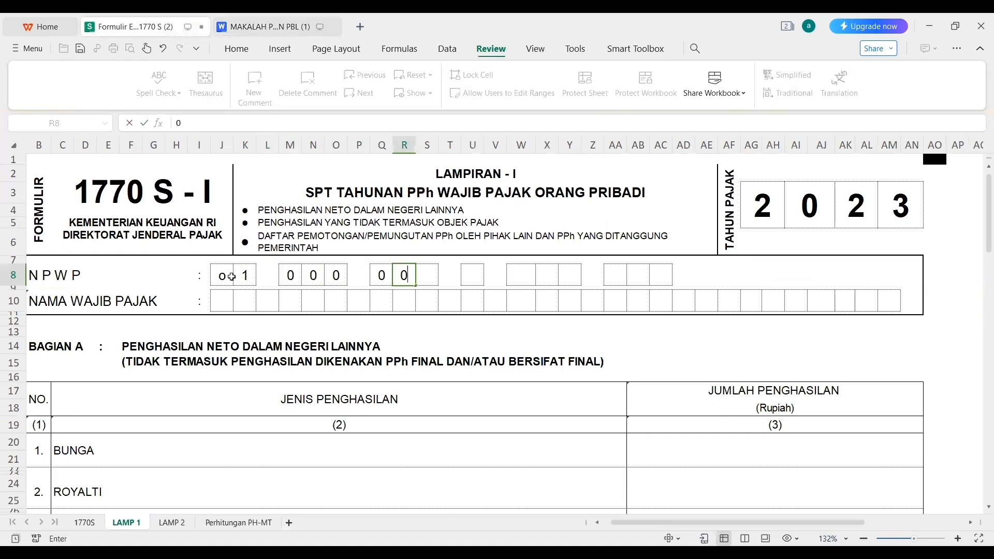
key(Tab)
key(Tab)
key(Tab)
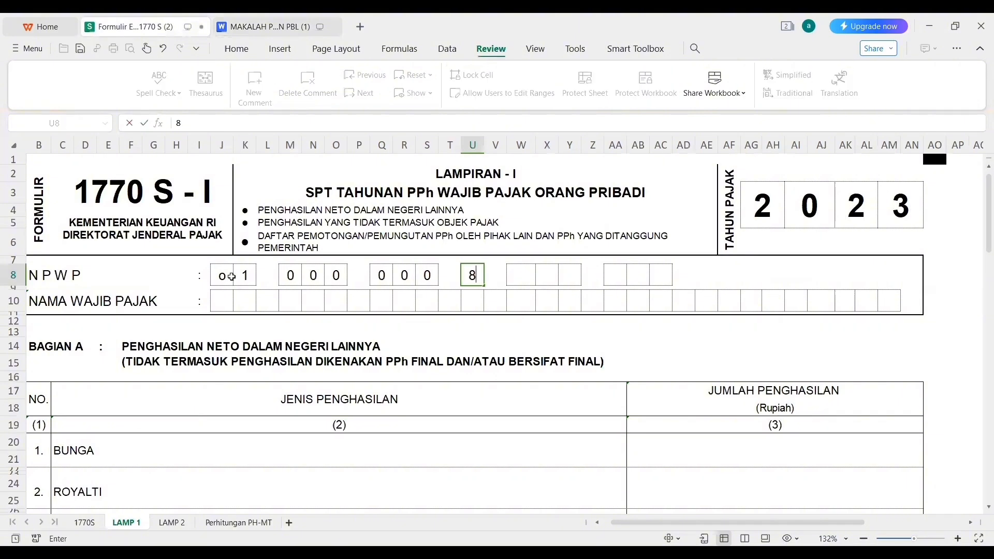
key(Tab)
key(Tab)
key(Tab)
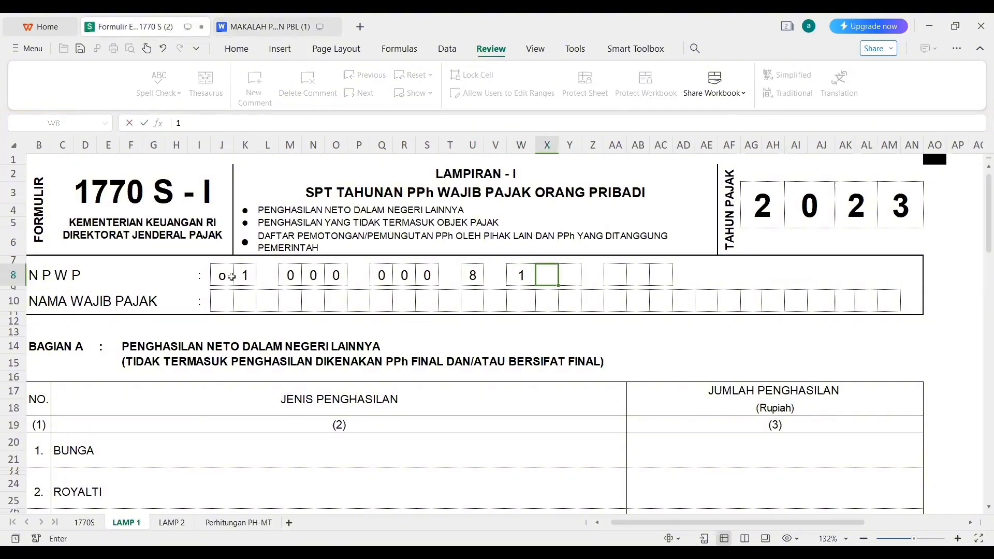
key(Tab)
key(Tab)
key(Tab)
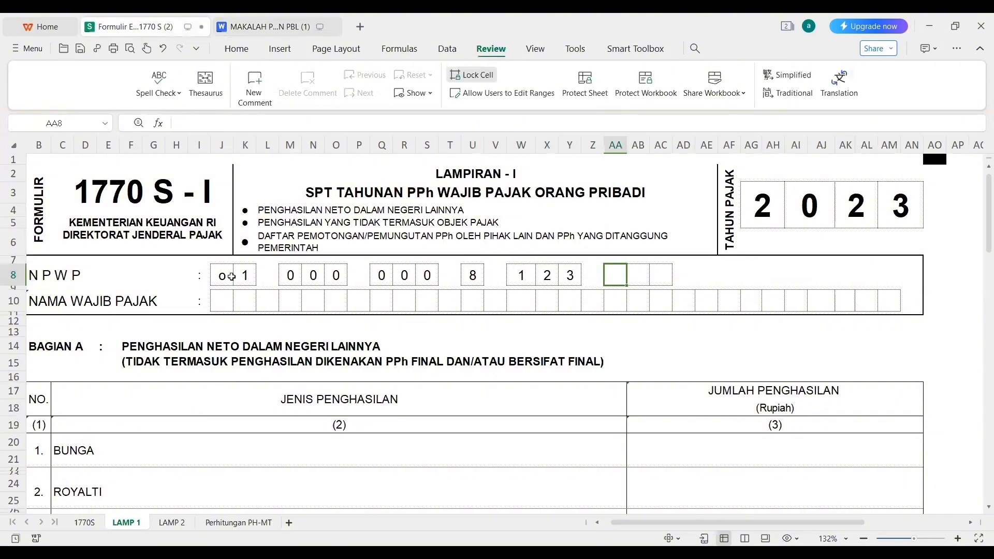
key(Tab)
key(Tab)
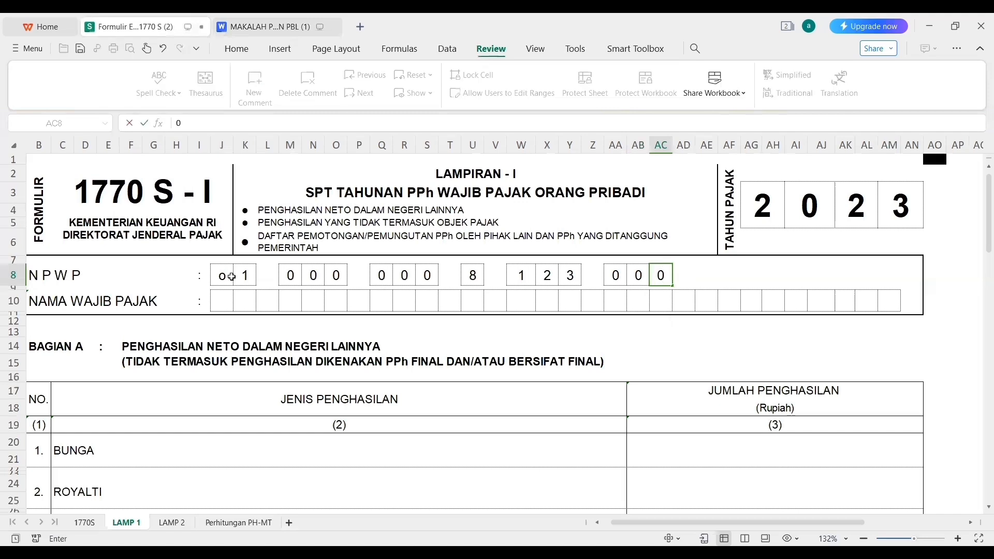
Correct the first NPWP box to 0 and check the taxpayer's name in the report document.
click(221, 280)
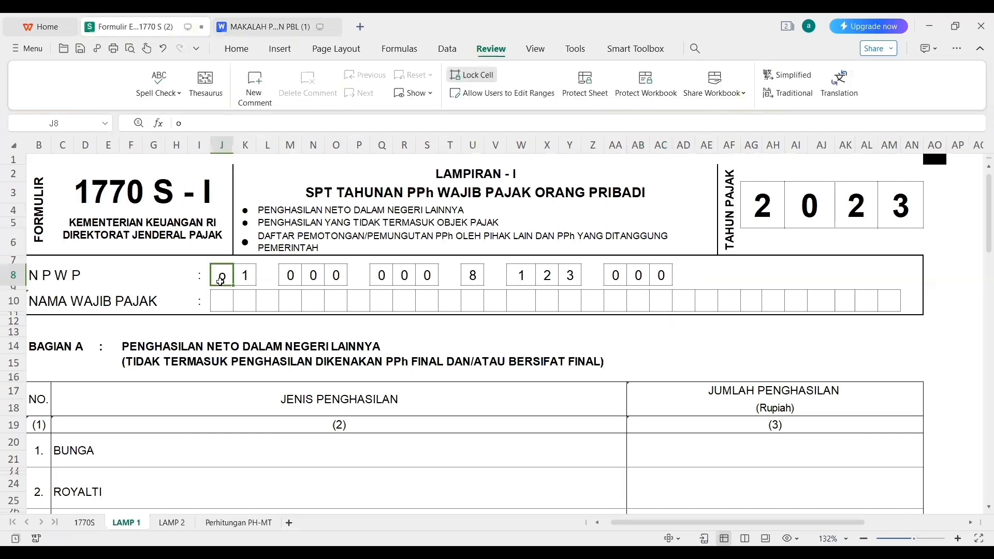
text(0)
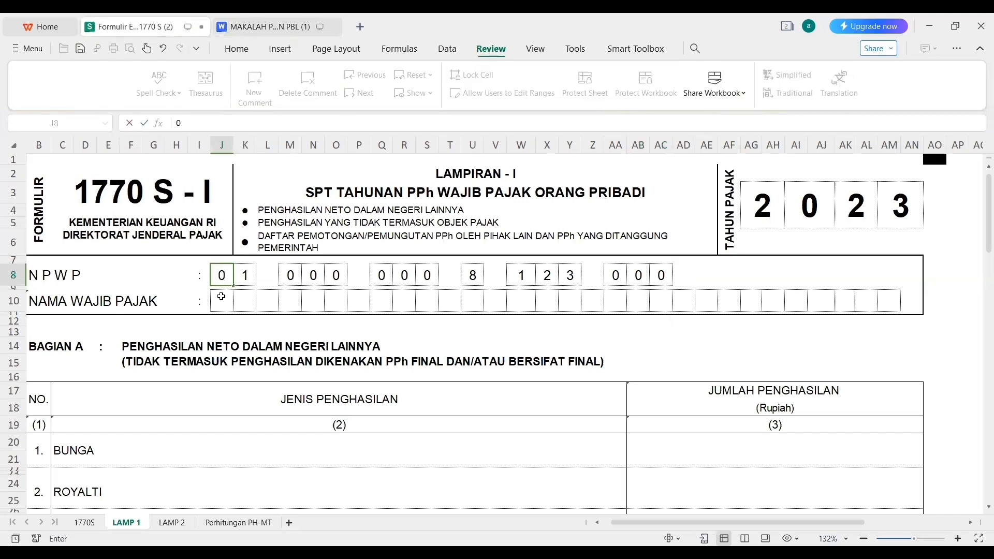
click(221, 297)
click(261, 27)
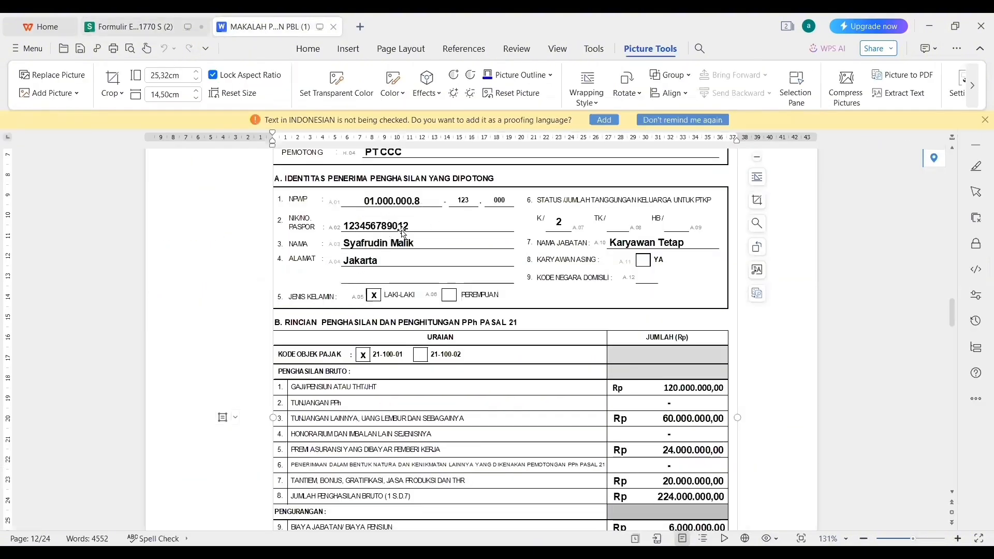
click(138, 26)
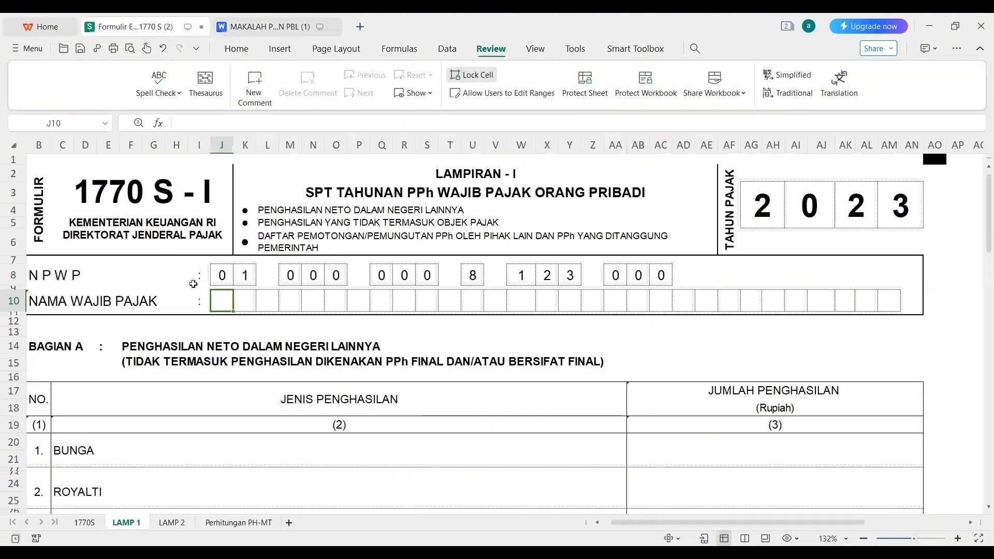
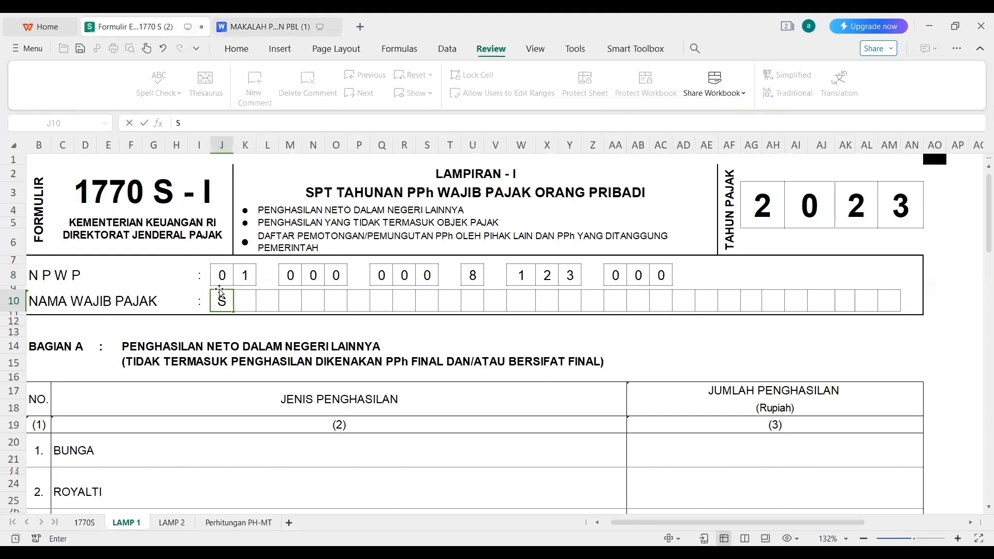
Spell the taxpayer's full name letter by letter in the row 10 boxes, leaving one blank between names.
key(Tab)
key(Tab)
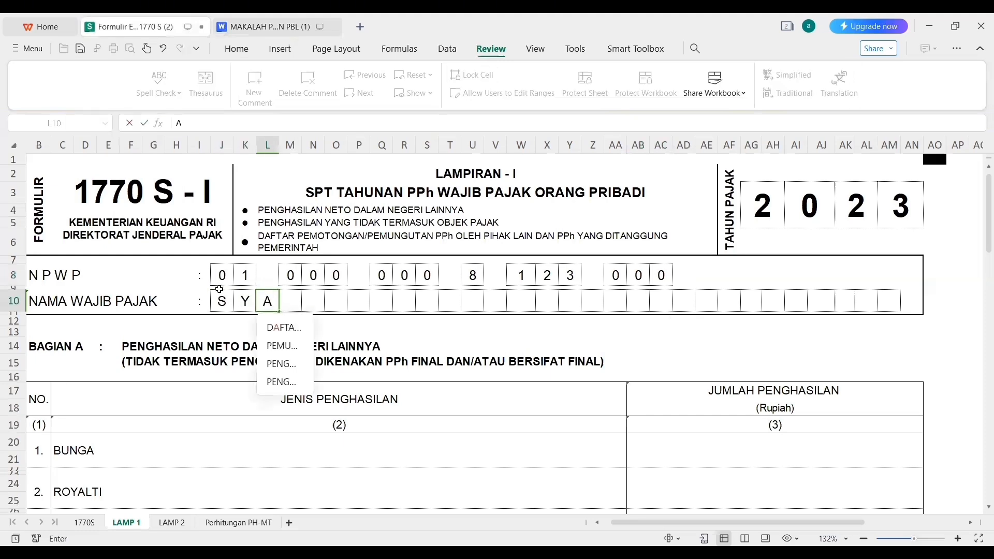
key(Tab)
key(Tab)
key(Tab)
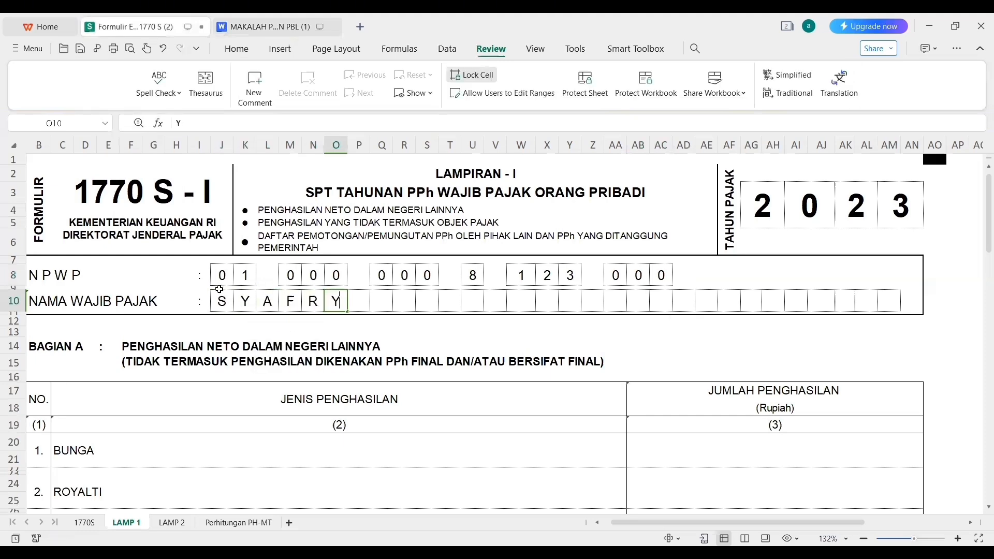
key(Tab)
key(Tab)
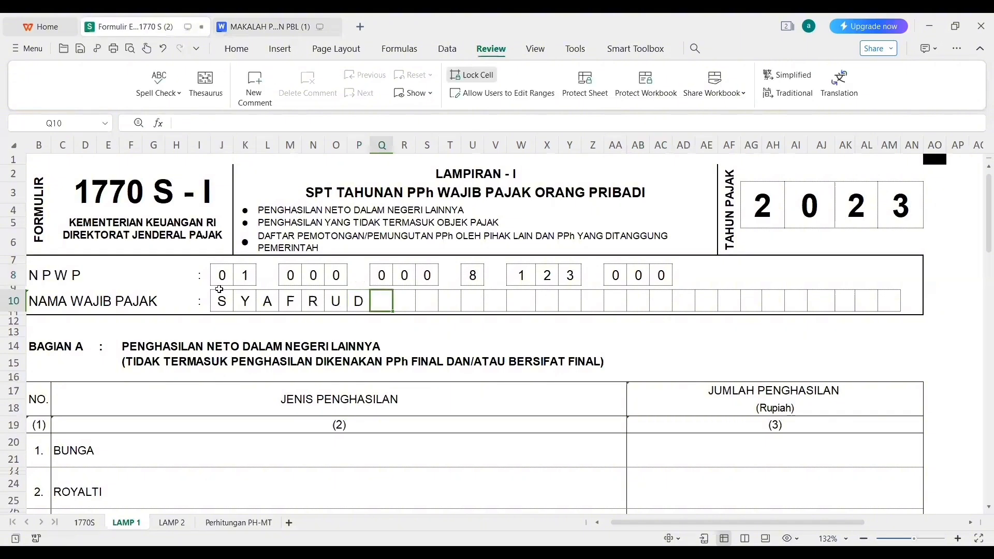
key(Tab)
key(Tab)
key(Tab)
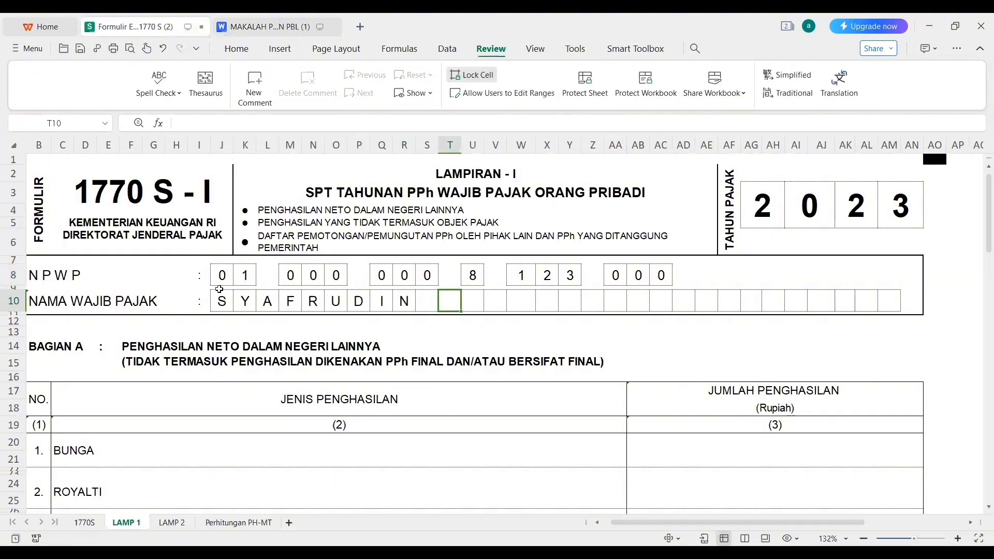
key(Tab)
key(Tab)
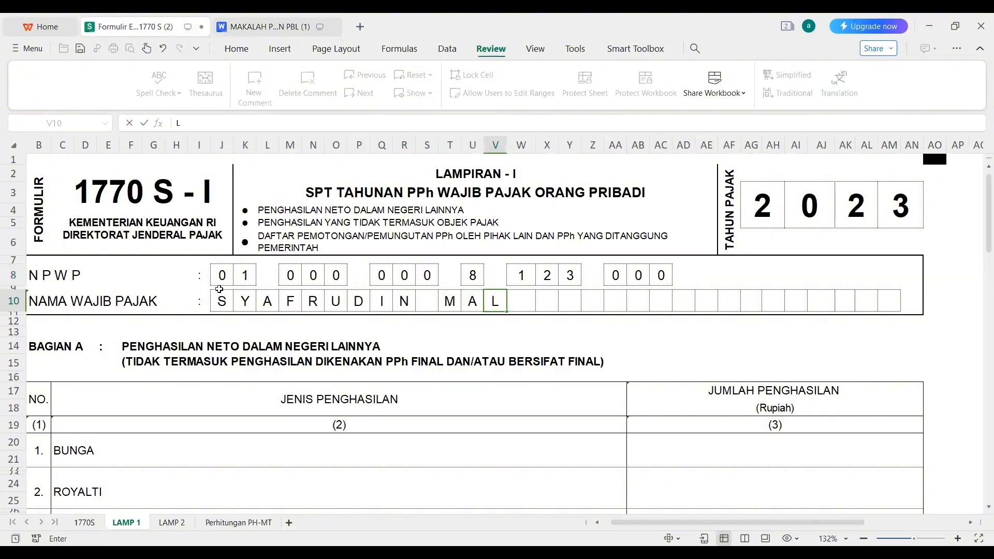
key(Tab)
key(Tab)
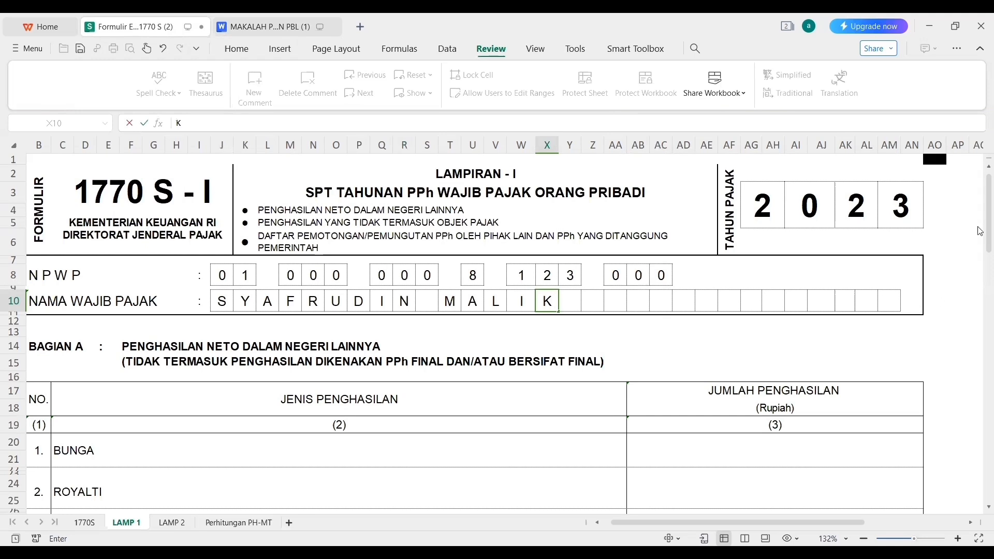
scroll(980, 232, down, 1)
scroll(980, 232, down, 3)
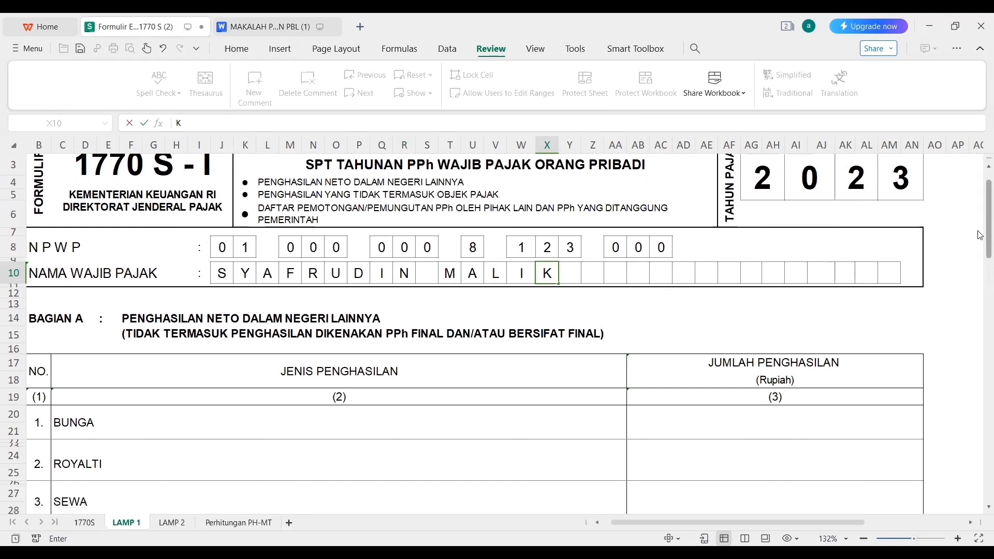
scroll(980, 250, down, 4)
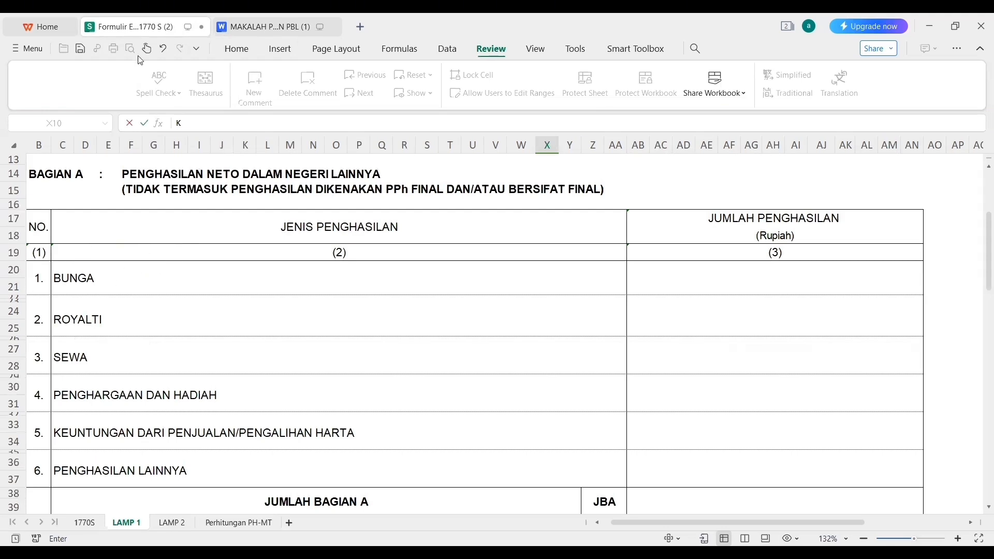
click(249, 28)
scroll(951, 262, down, 10)
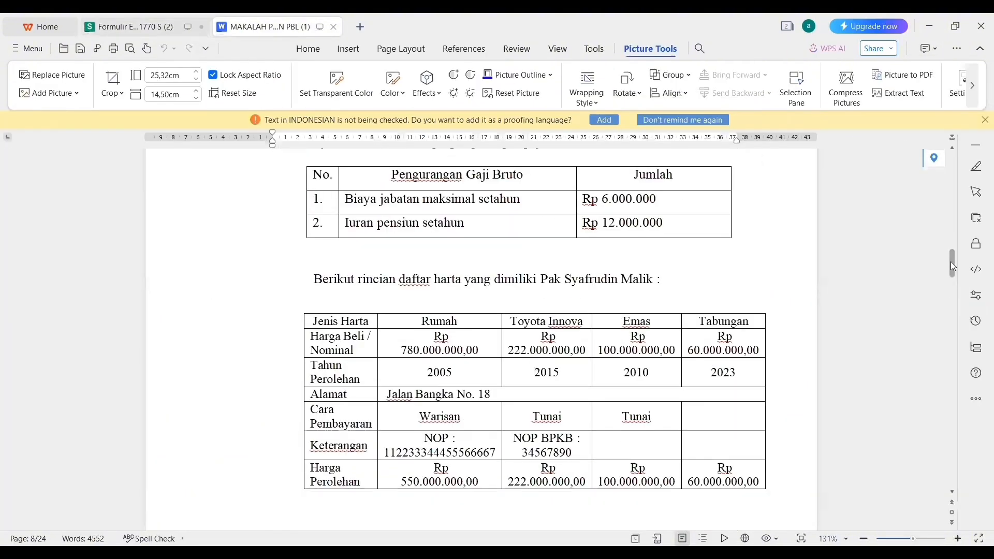
click(751, 241)
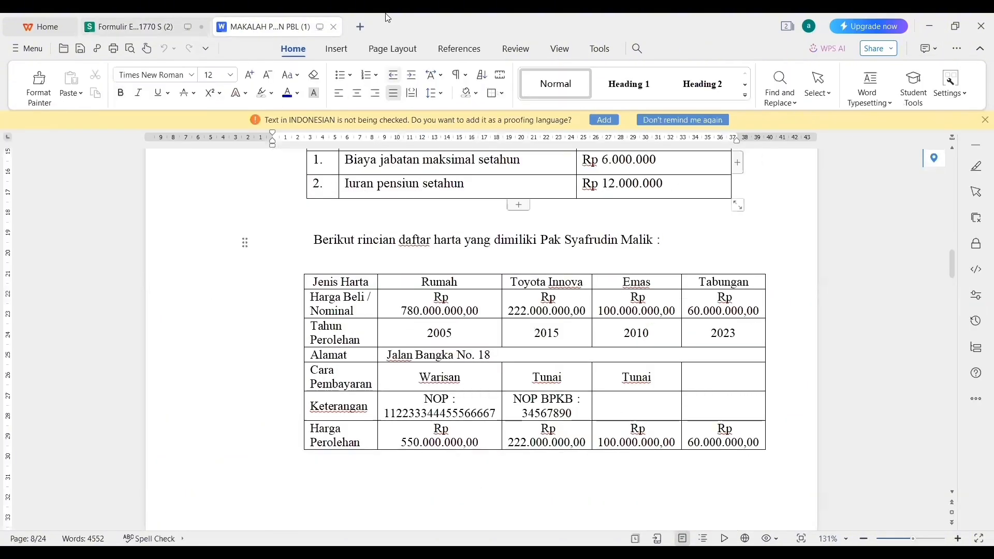
click(174, 26)
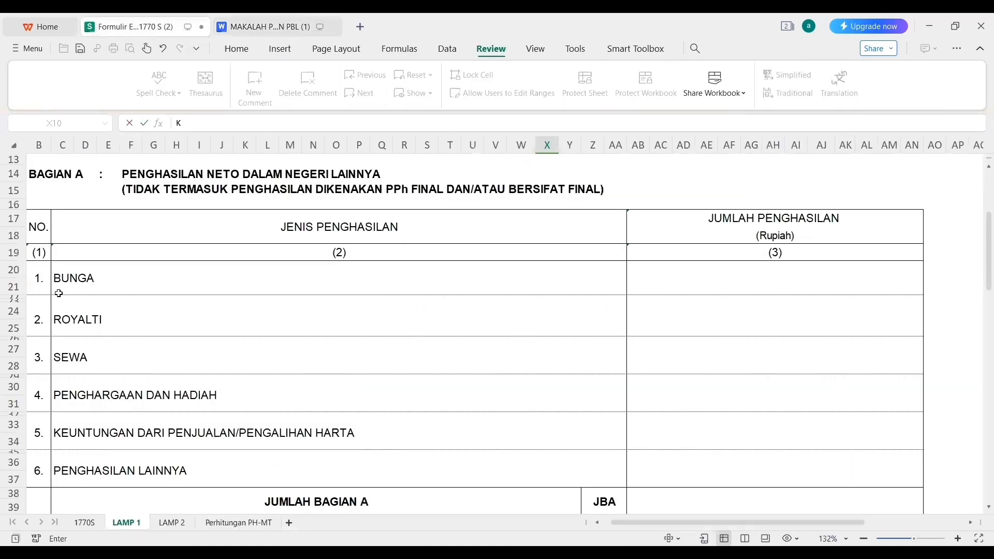
Enter 0 for Bagian A's bunga, royalti, sewa, hadiah, keuntungan and lainnya income amounts.
click(750, 280)
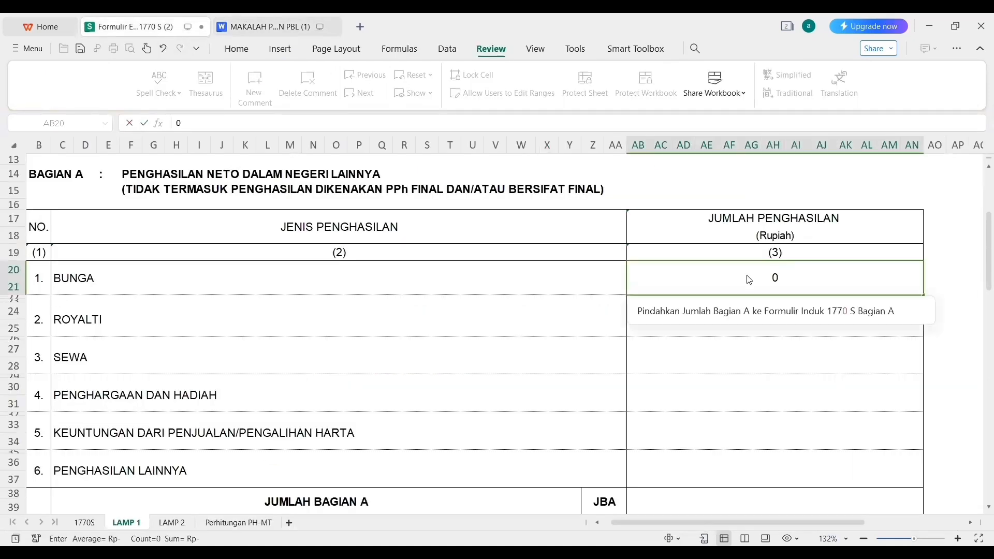
key(Return)
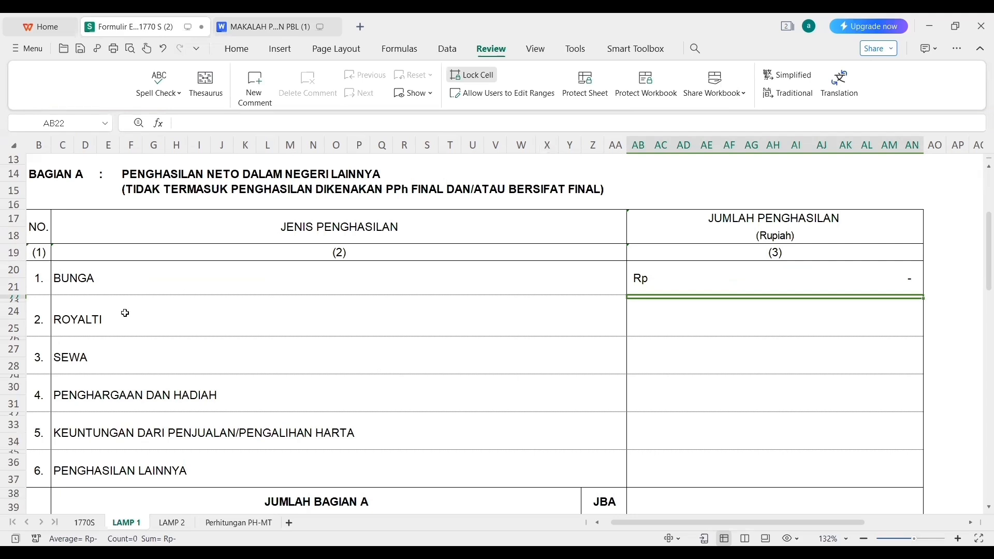
key(Down)
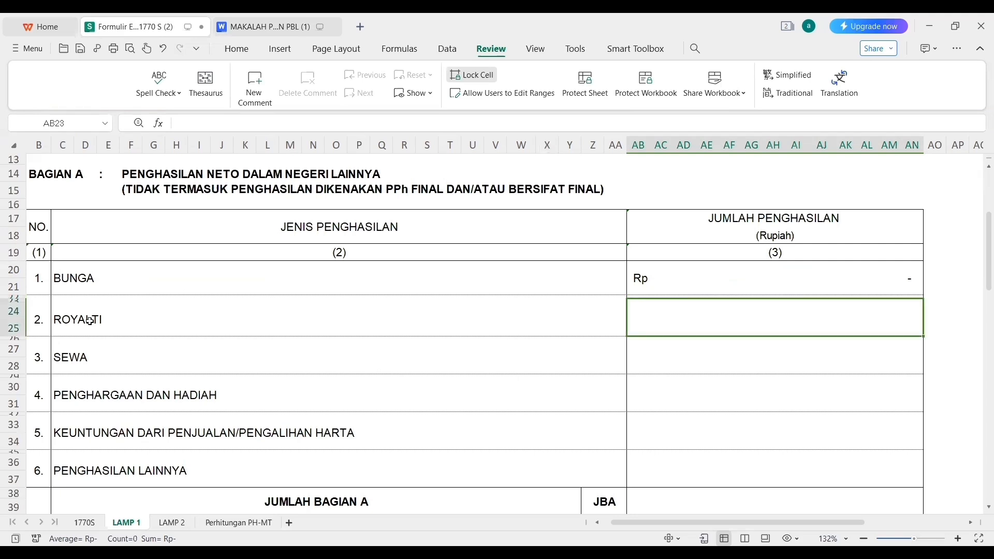
text(0)
key(Return)
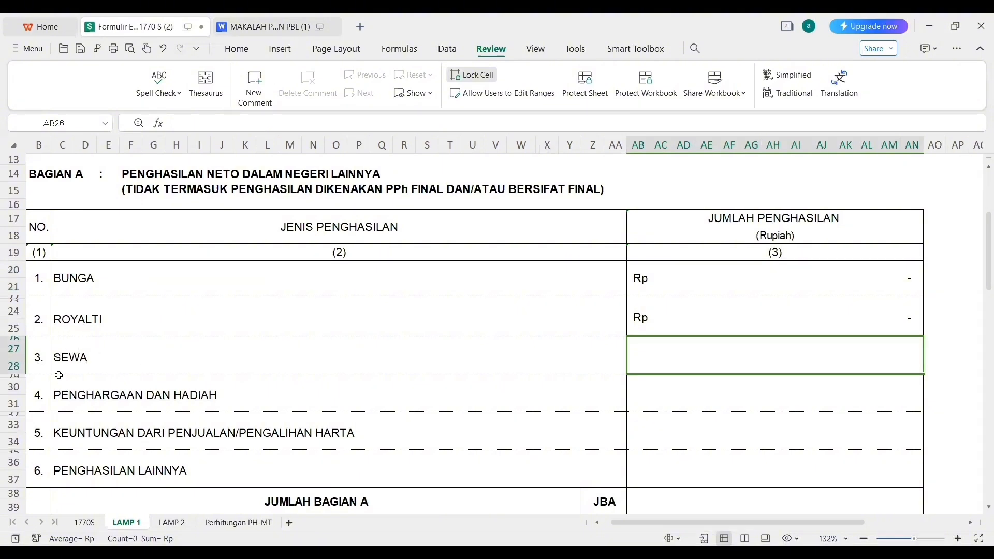
text(0)
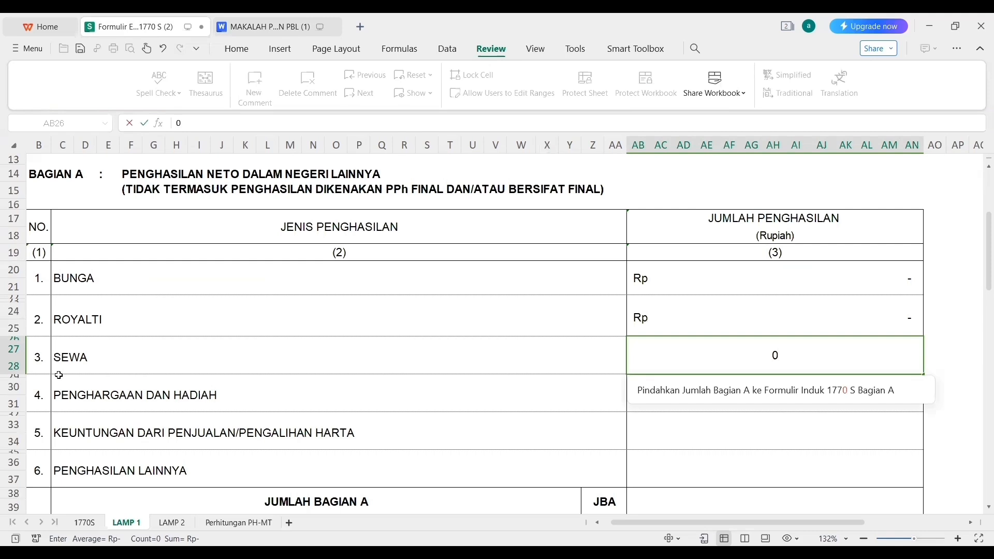
key(Return)
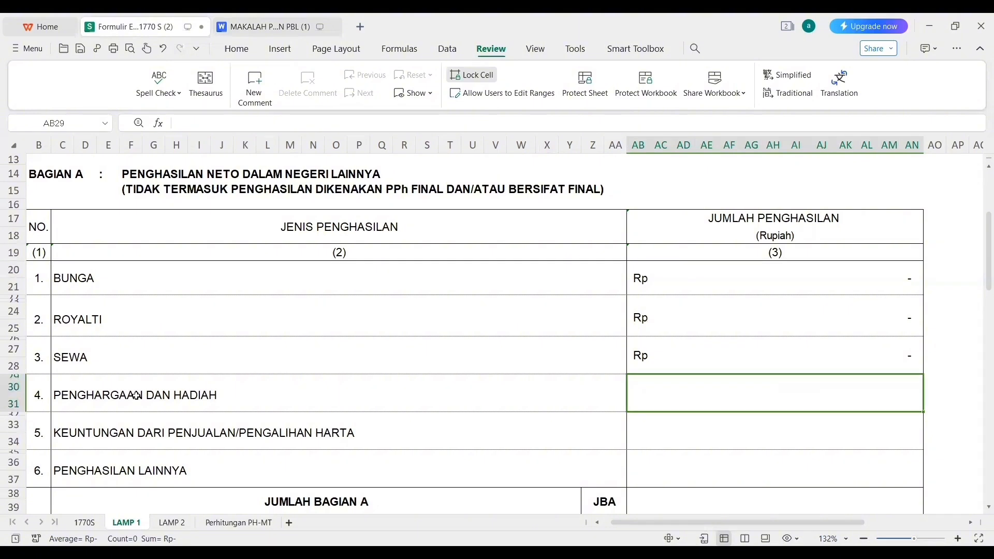
text(0)
key(Return)
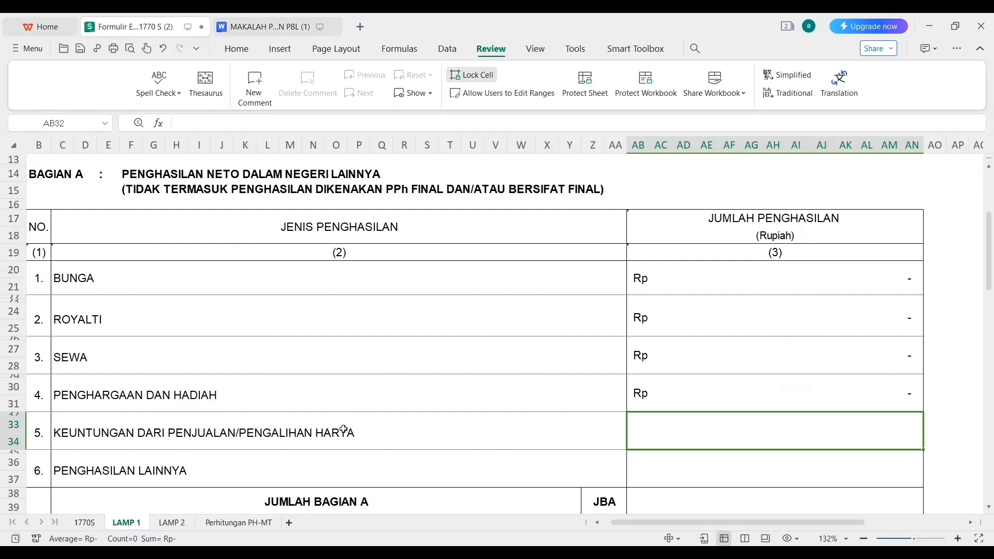
text(0)
key(Return)
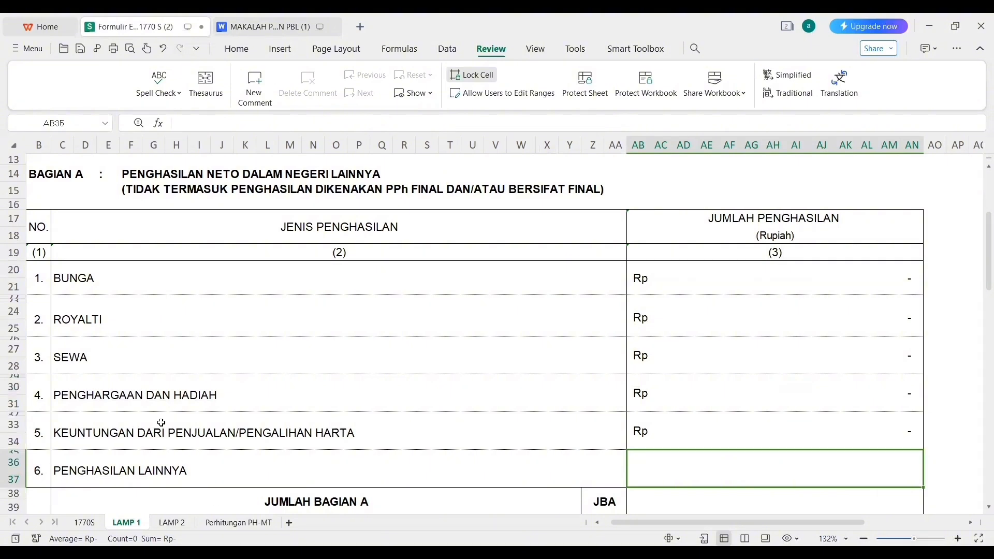
text(0)
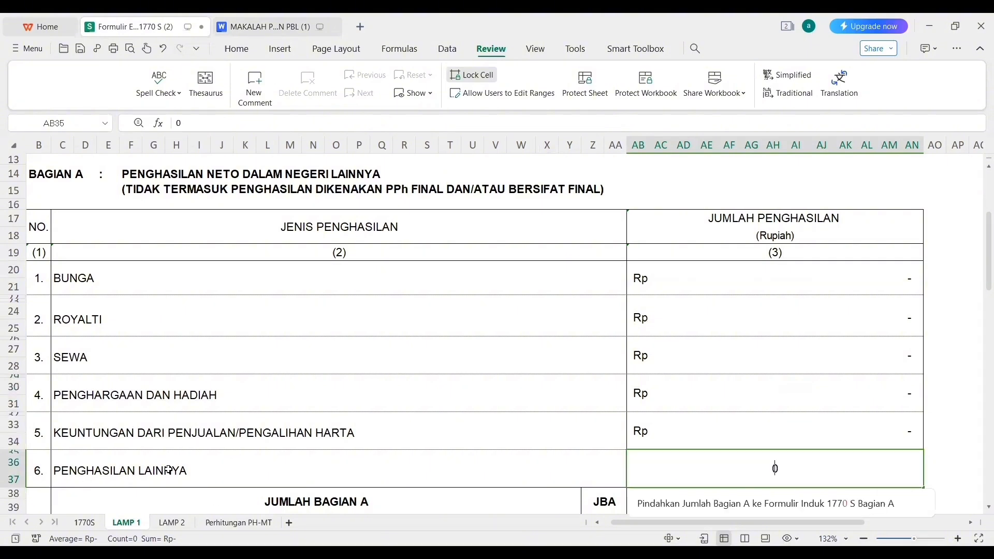
key(Return)
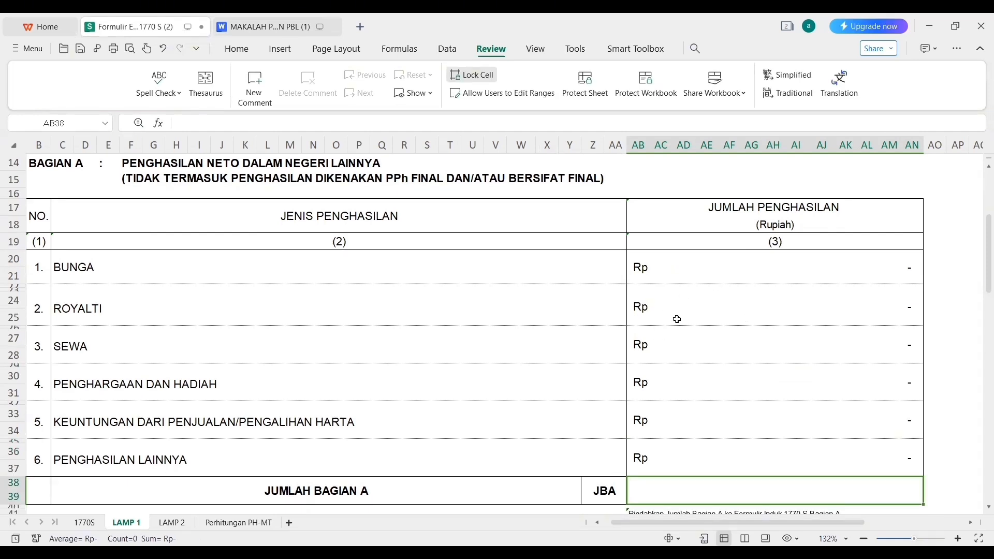
Put a =SUM( formula starting at AB20 in the JUMLAH BAGIAN A cell AB38, showing Rp -.
text(=)
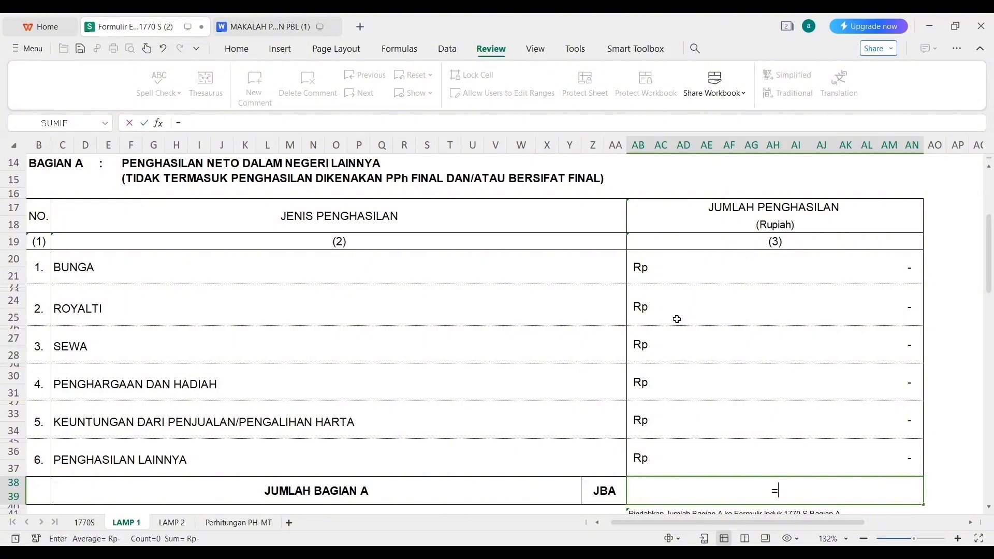
text(SUM)
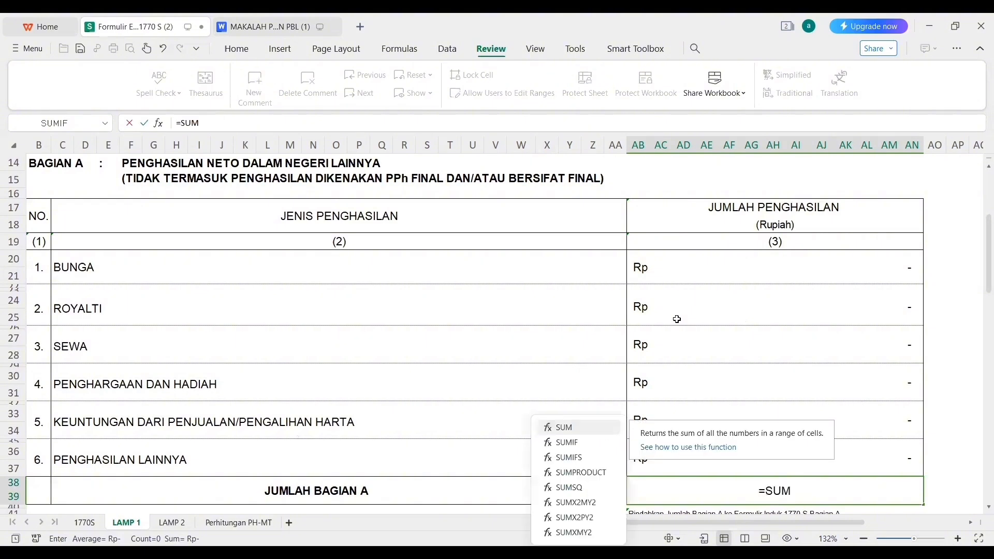
text(()
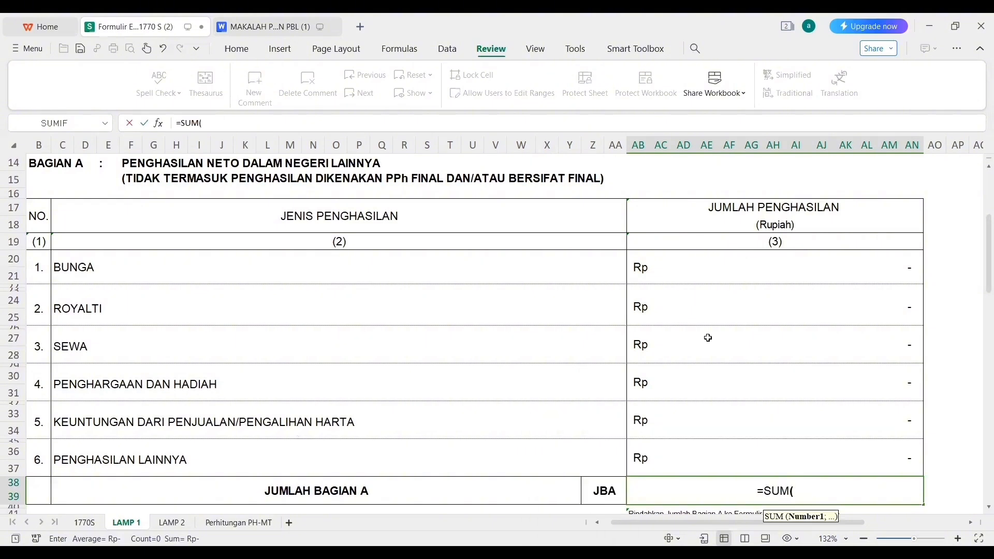
click(754, 262)
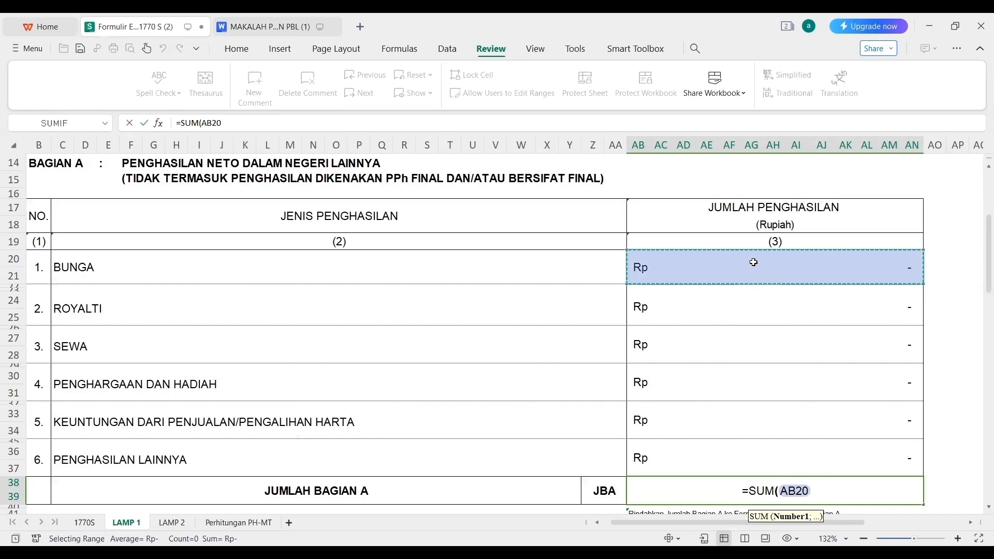
key(Return)
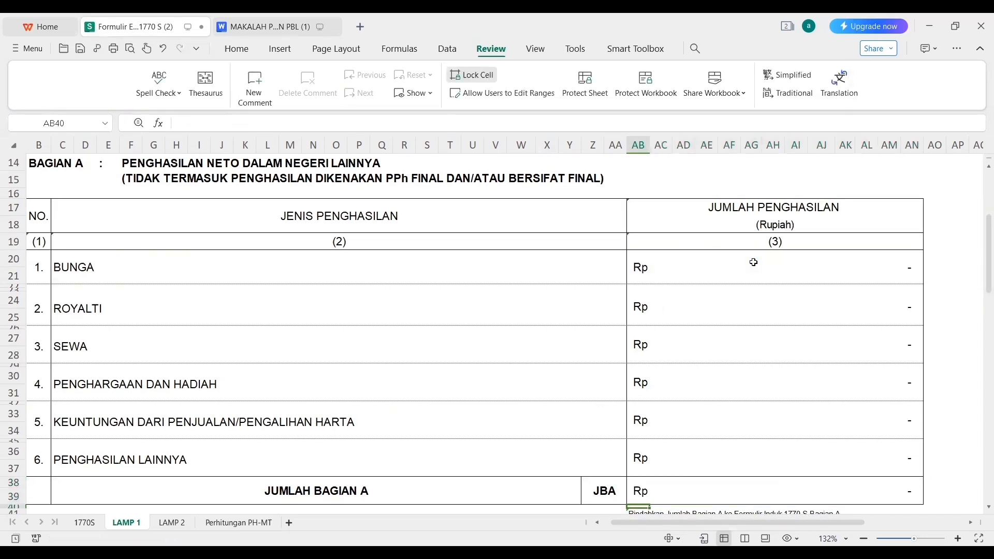
key(Down)
key(Down)
key(Down)
key(Down)
key(Down)
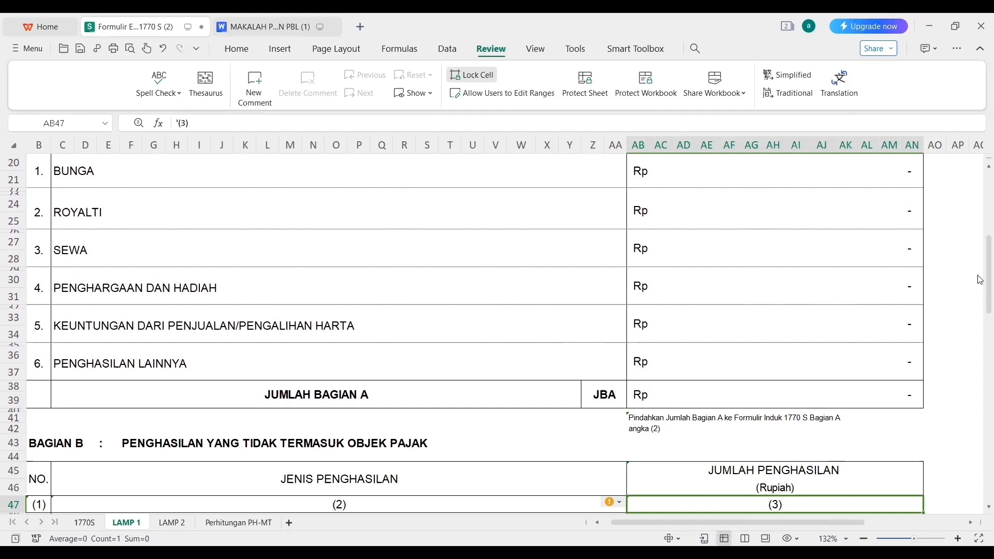
Enter 0 for BANTUAN/SUMBANGAN/HIBAH in AB48, checking the MAKALAH report along the way.
drag(981, 278, 980, 339)
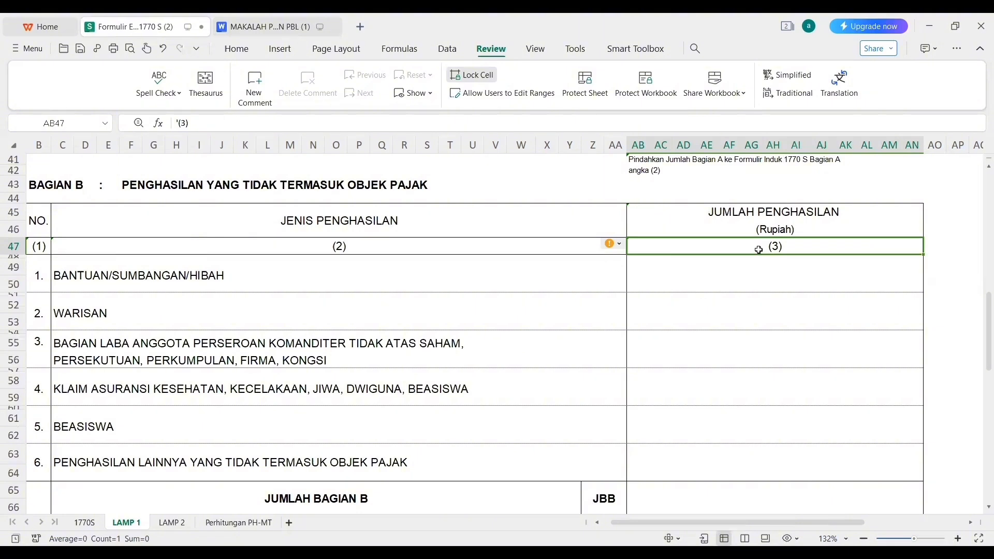
click(767, 265)
text(0)
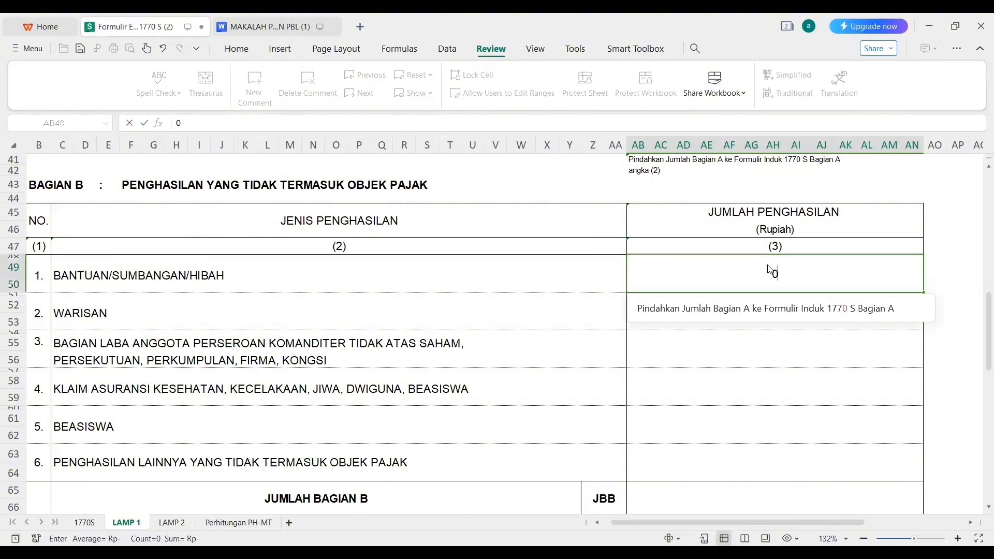
key(Return)
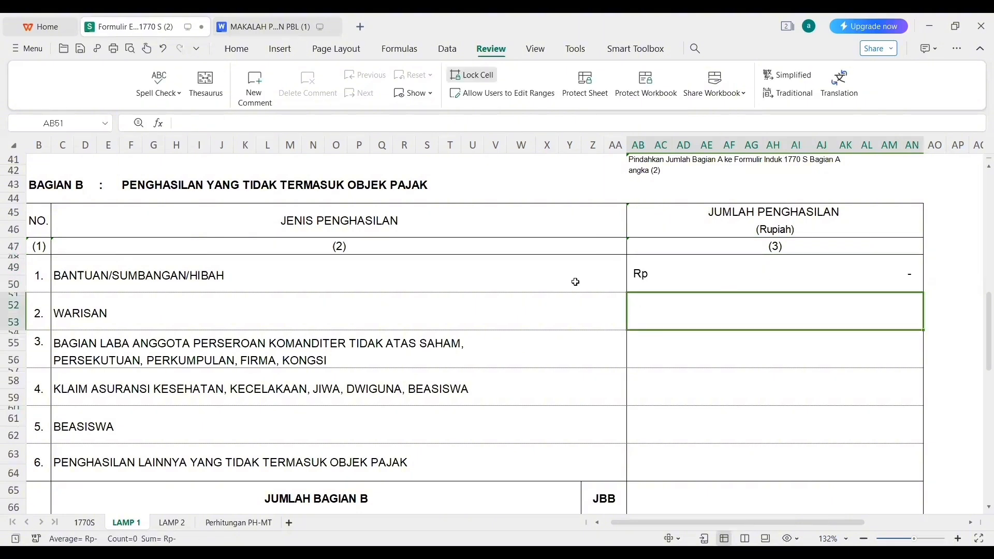
click(289, 23)
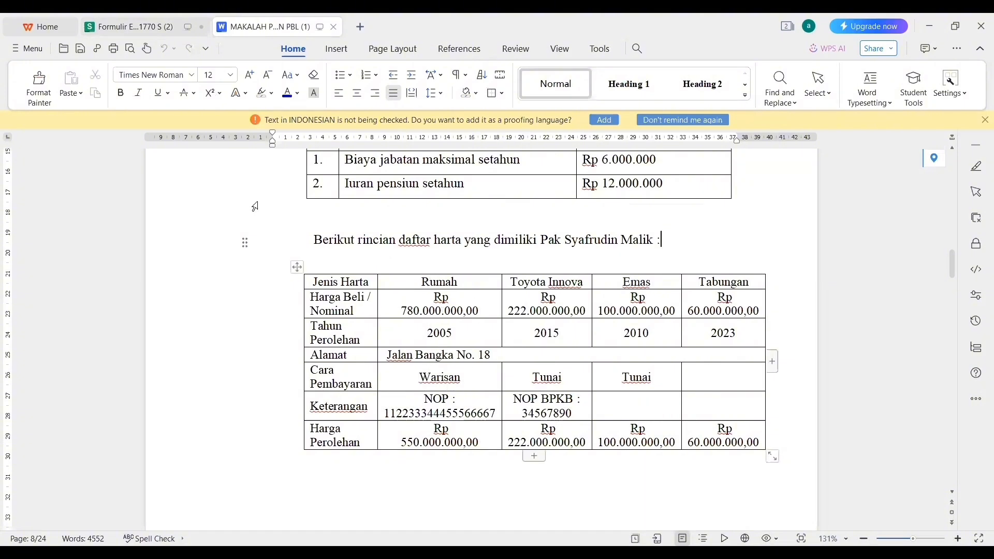
click(126, 25)
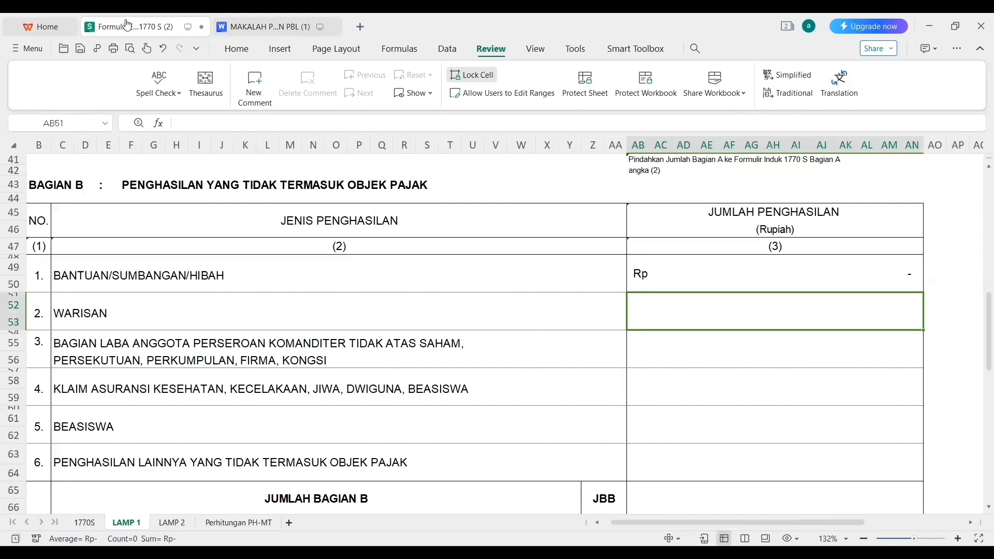
click(739, 326)
text(7)
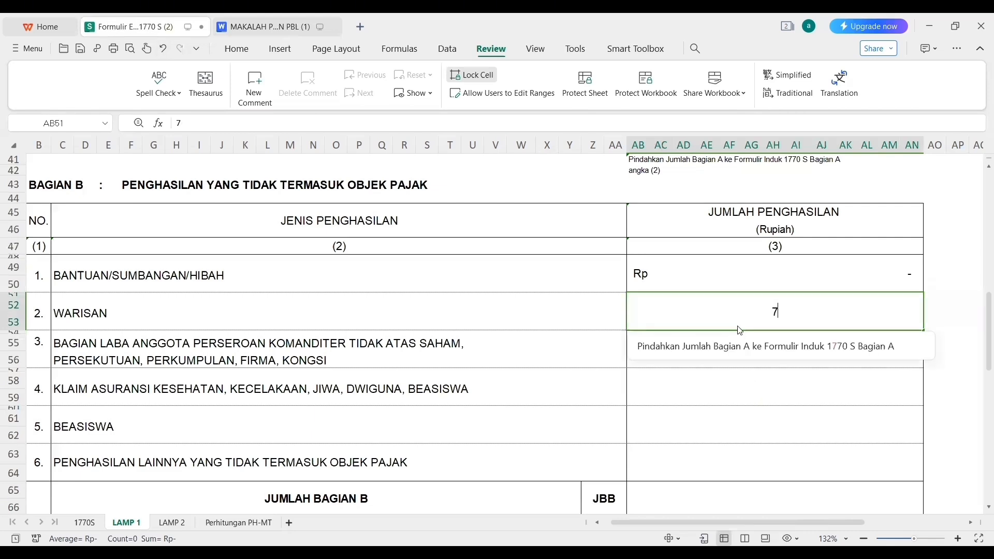
text(80000000)
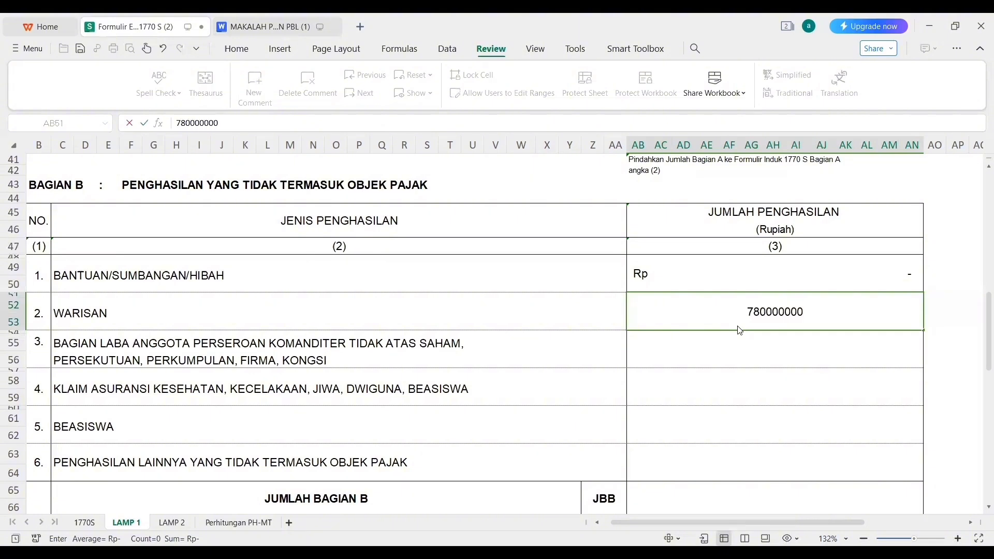
text(000)
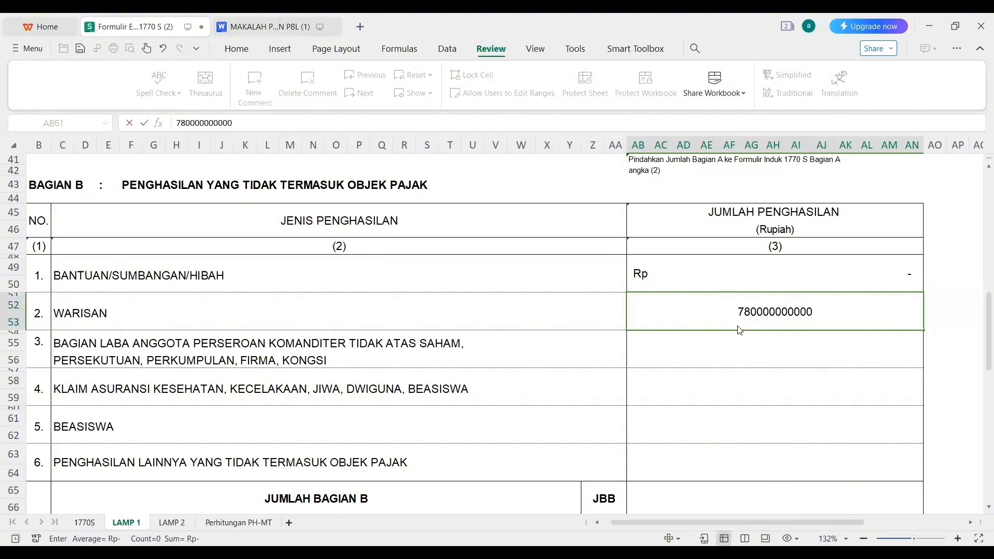
key(Return)
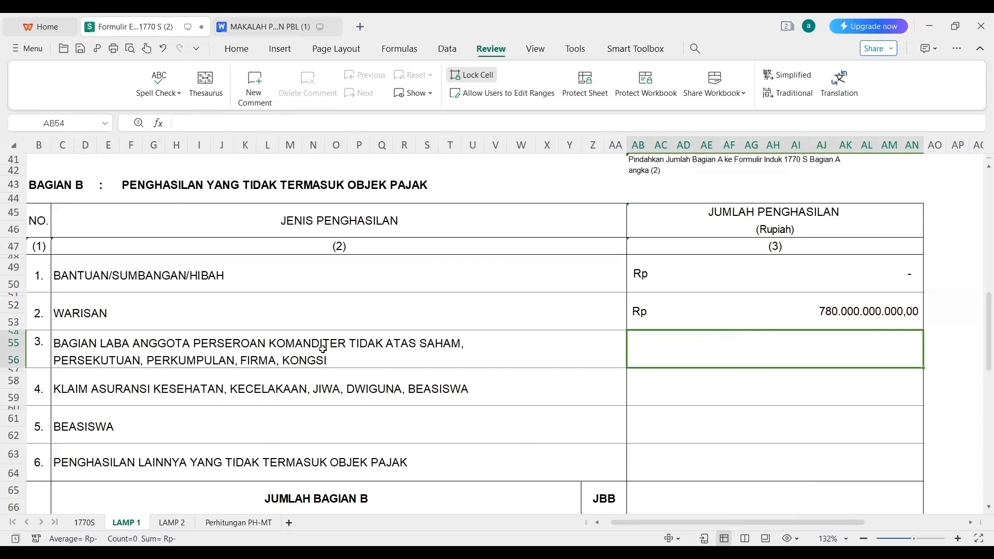
text(0)
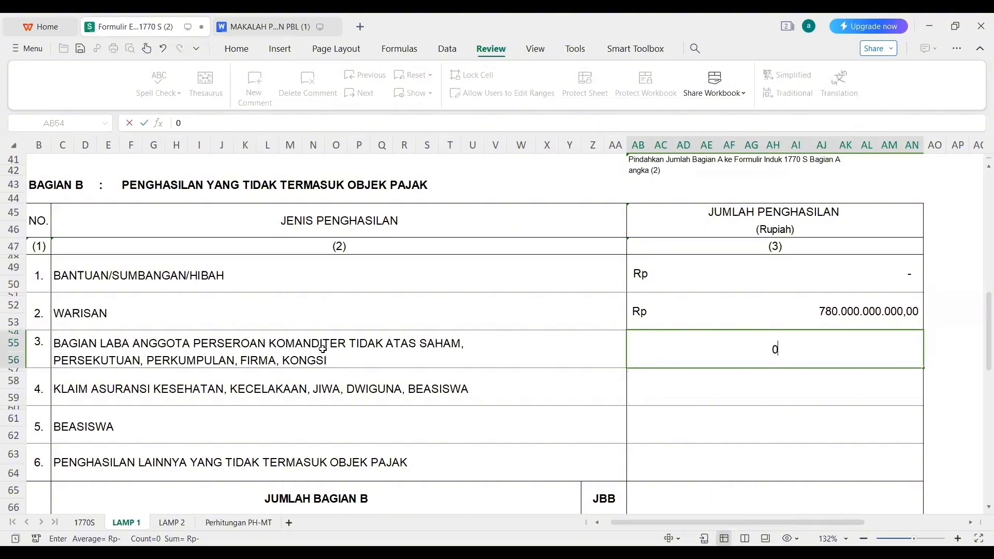
key(Return)
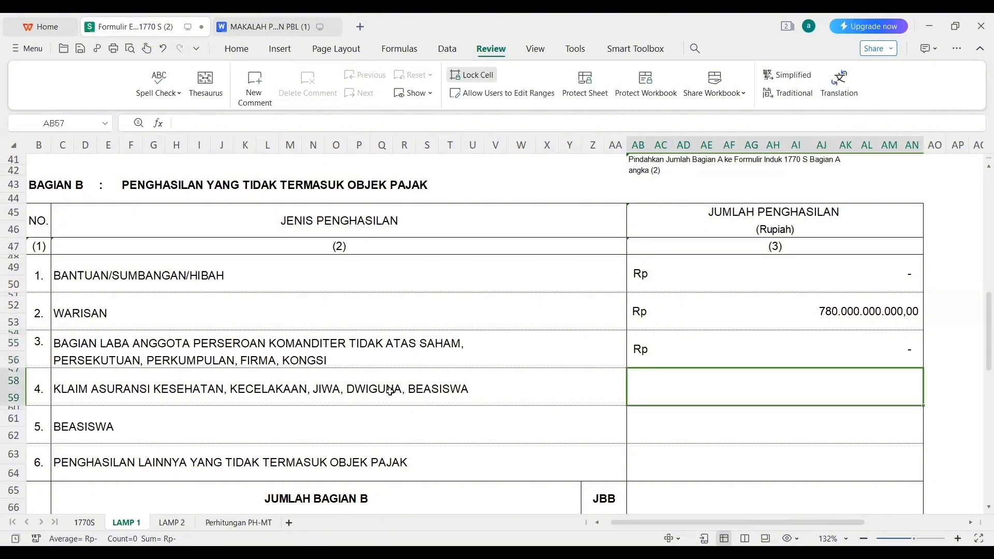
click(261, 26)
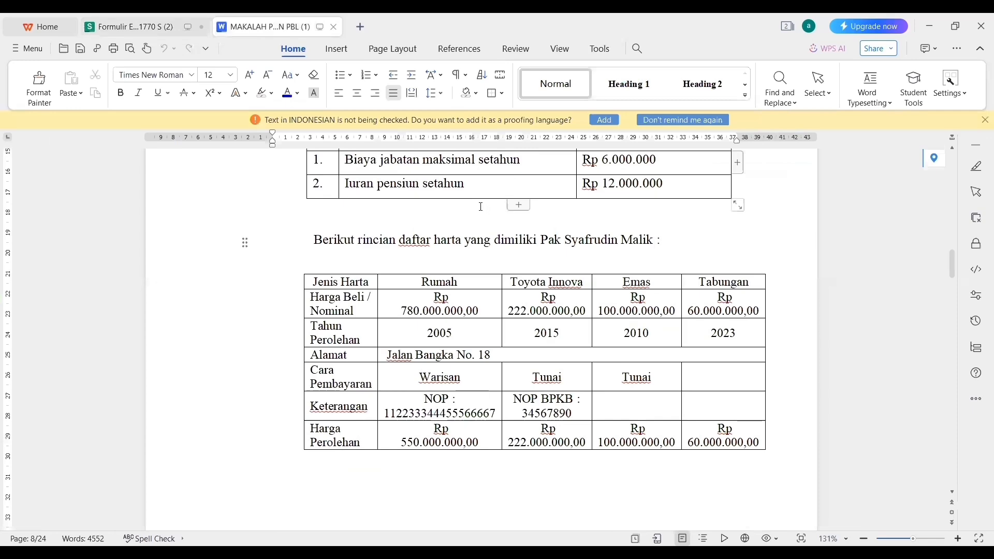
Move up through the MAKALAH report to the monthly salary table.
click(481, 207)
key(Up)
key(Up)
key(Up)
key(Up)
key(Up)
key(Up)
key(Up)
key(Up)
key(Up)
key(Up)
key(Up)
key(Up)
key(Up)
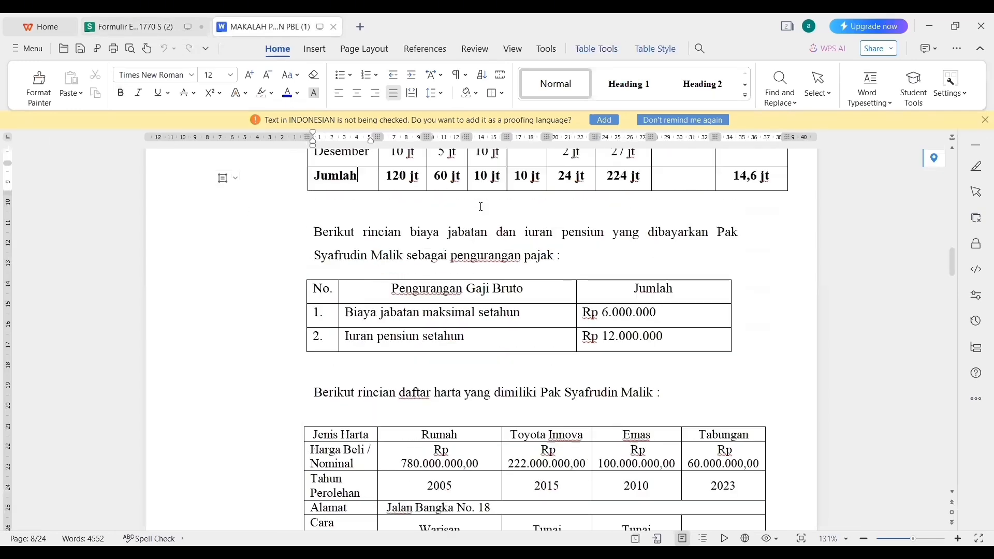
key(Up)
key(Up)
key(Up)
key(Up)
key(Up)
key(Up)
key(Up)
key(Up)
key(Up)
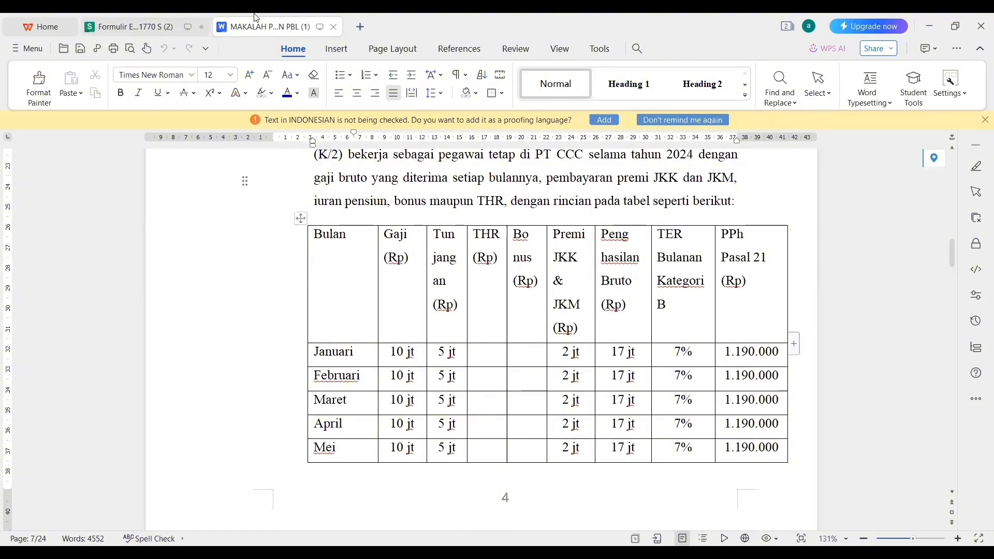
Back in the Formulir sheet, enter 0 for Bagian B items 4 and 5 (AB57, AB60).
click(129, 25)
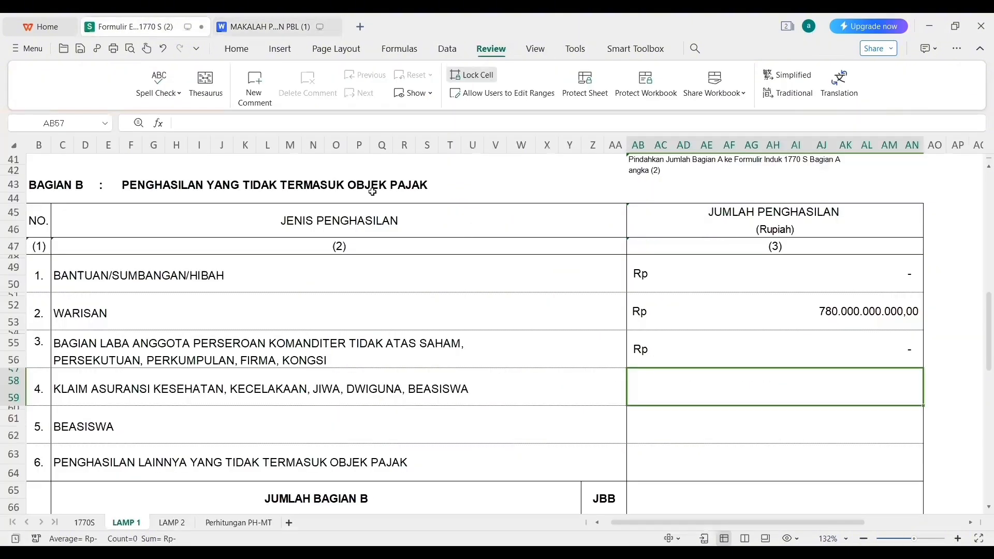
text(0)
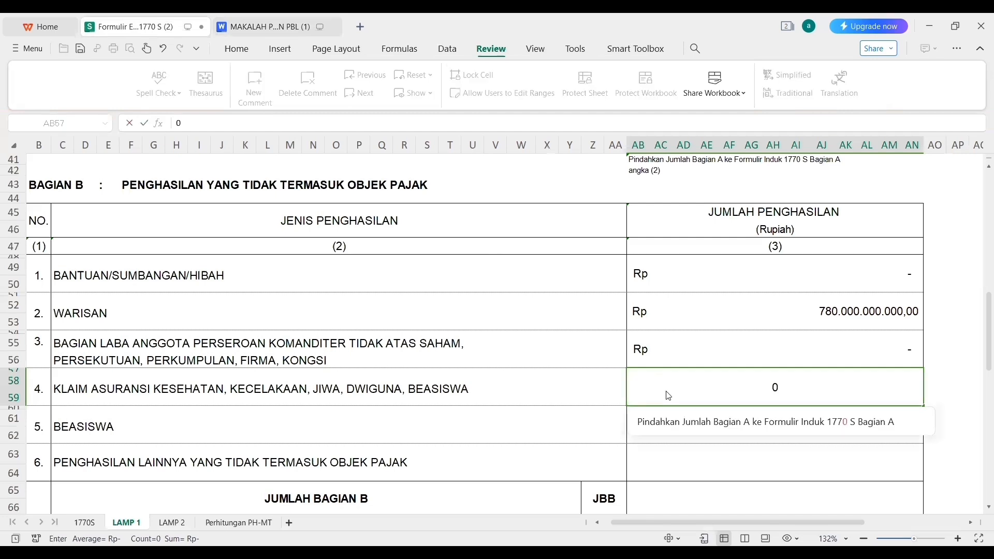
key(Return)
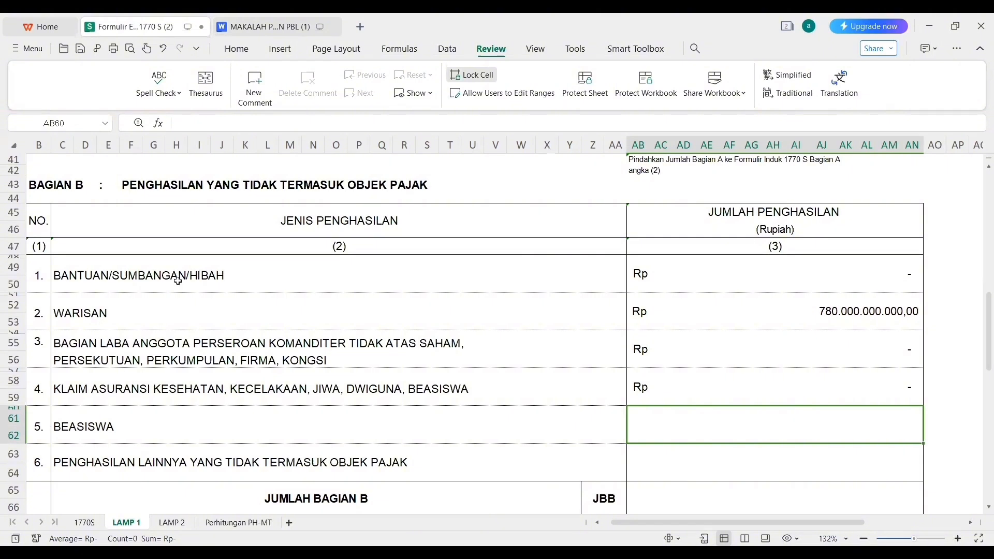
text(0)
key(Return)
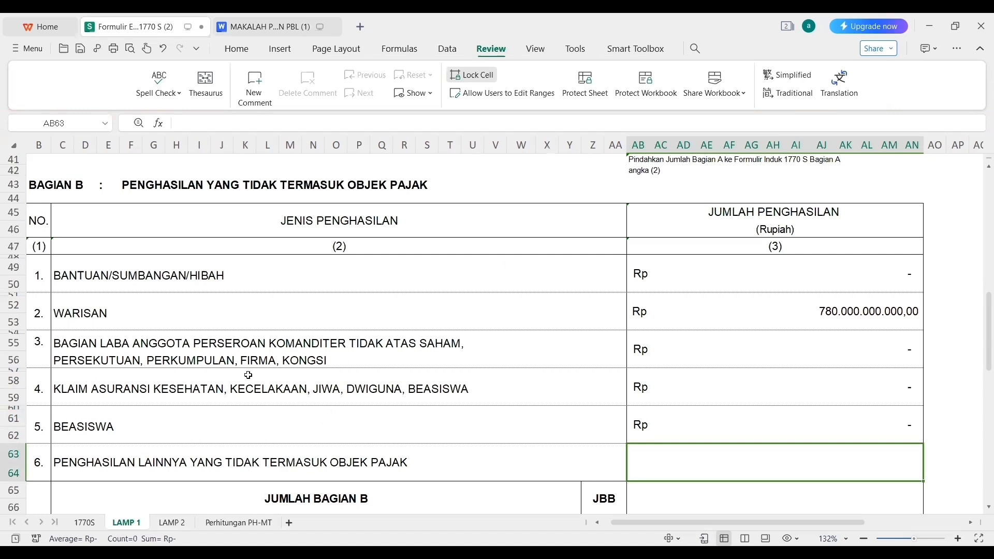
Enter 0 for item 6 and total Bagian B with =SUM( from AB48 in AB65, giving 780.000.000.000,00.
text(0)
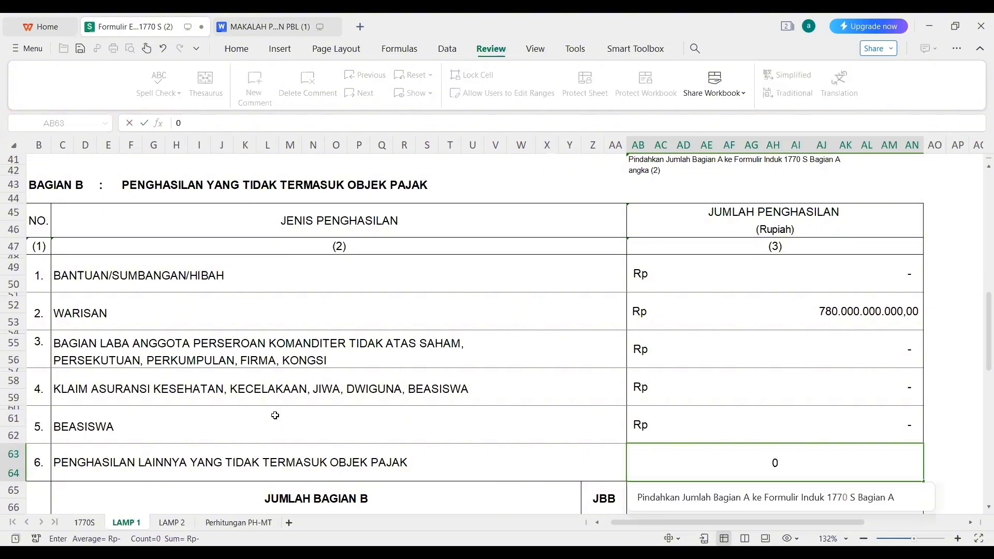
key(Return)
text(=)
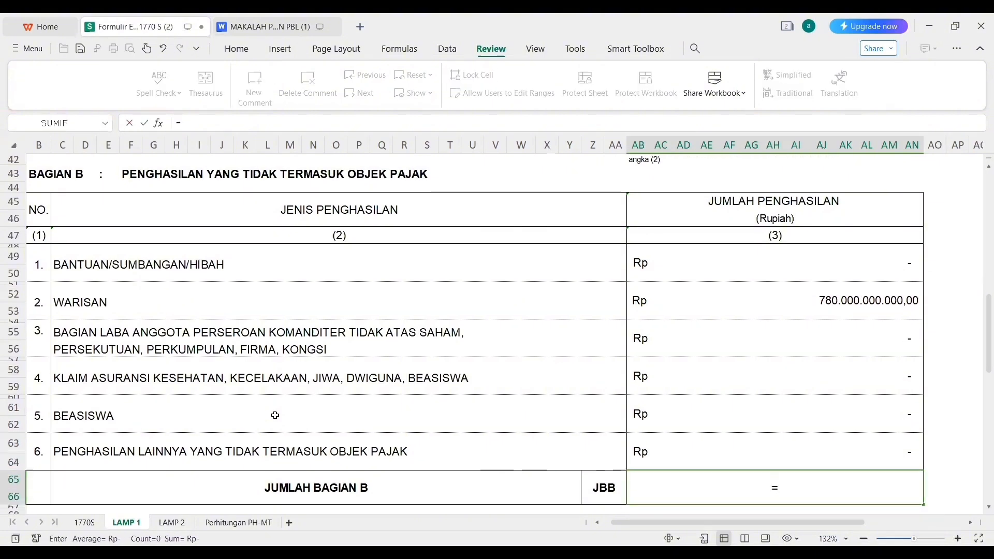
text(SUM)
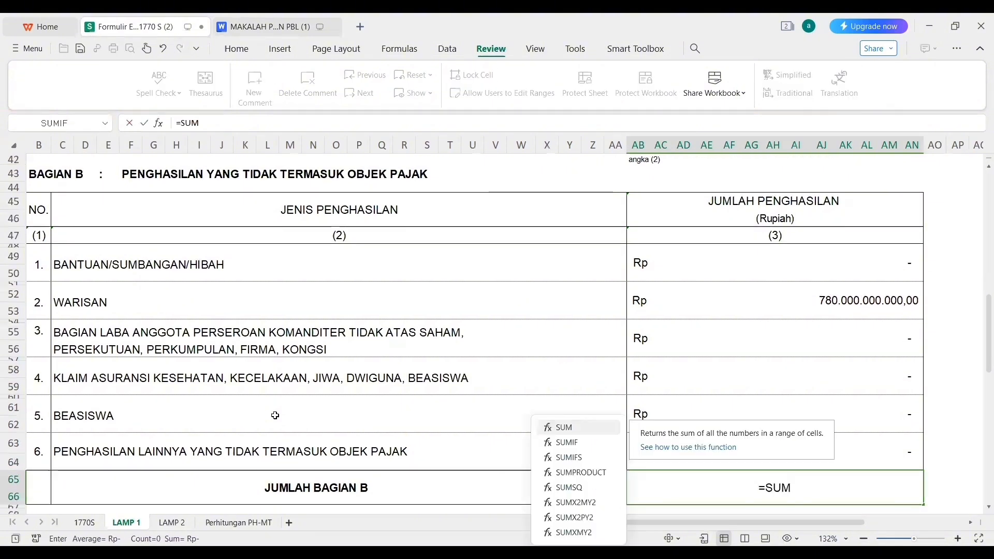
text(()
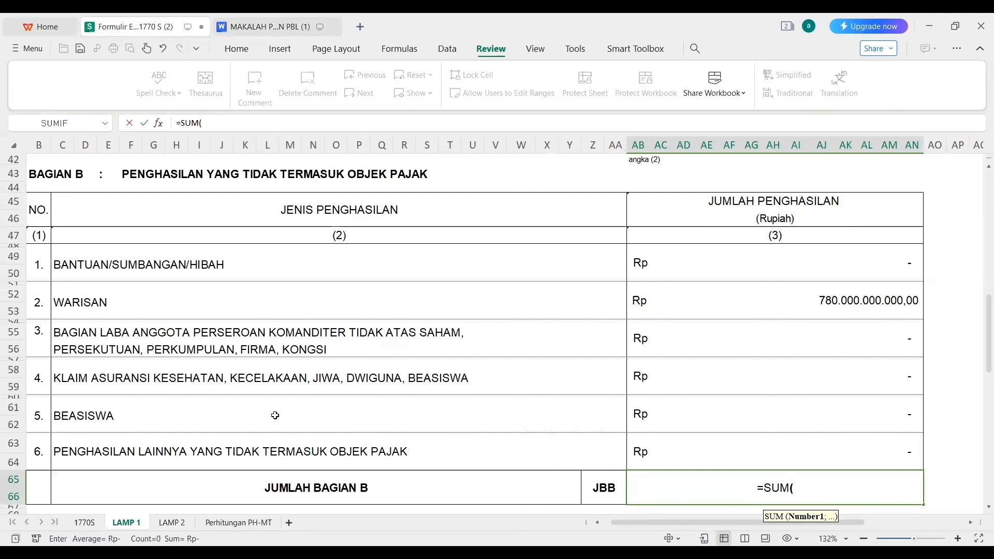
click(741, 255)
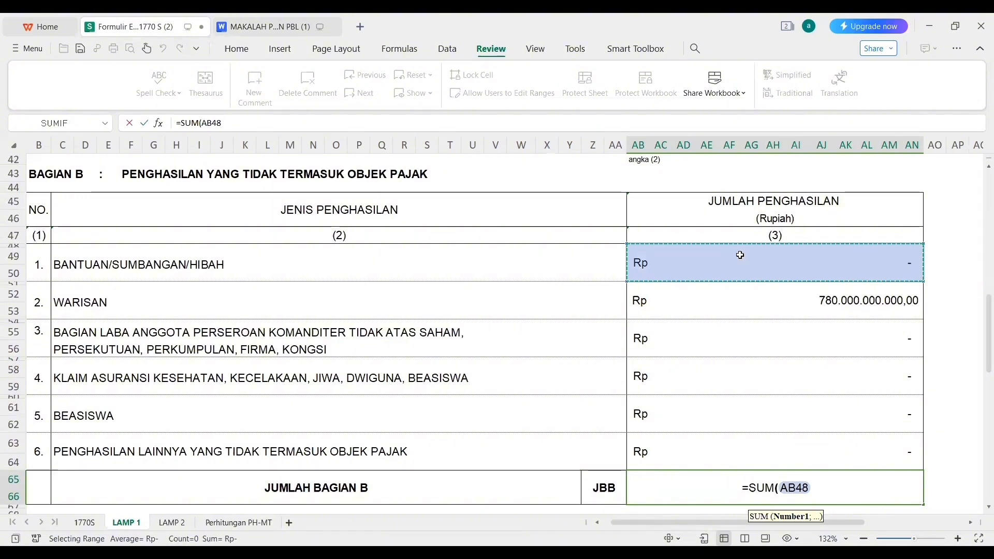
key(Return)
key(Down)
key(Down)
key(Down)
key(Down)
key(Down)
key(Down)
key(Down)
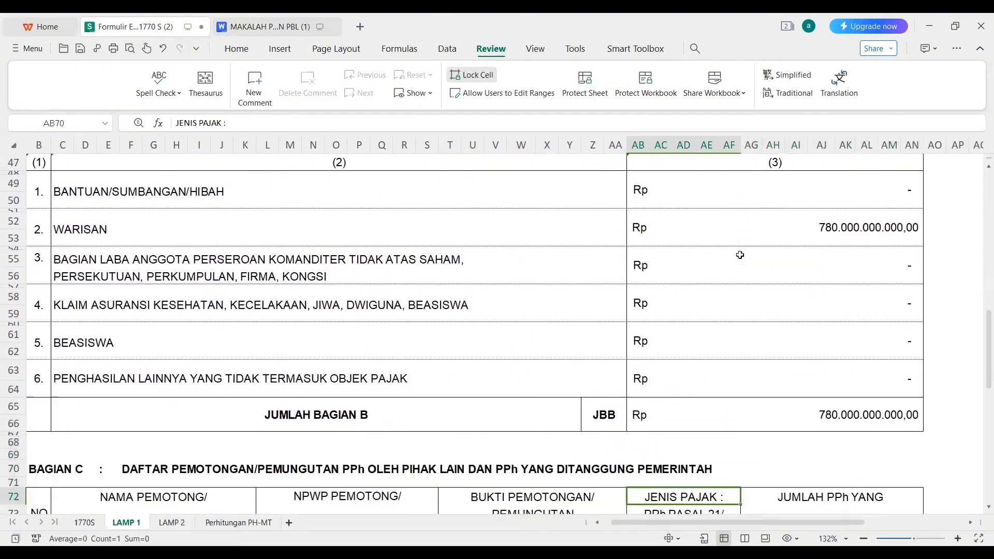
key(Down)
key(Down)
key(Down)
key(Down)
key(Down)
key(Down)
key(Down)
key(Down)
key(Down)
key(Down)
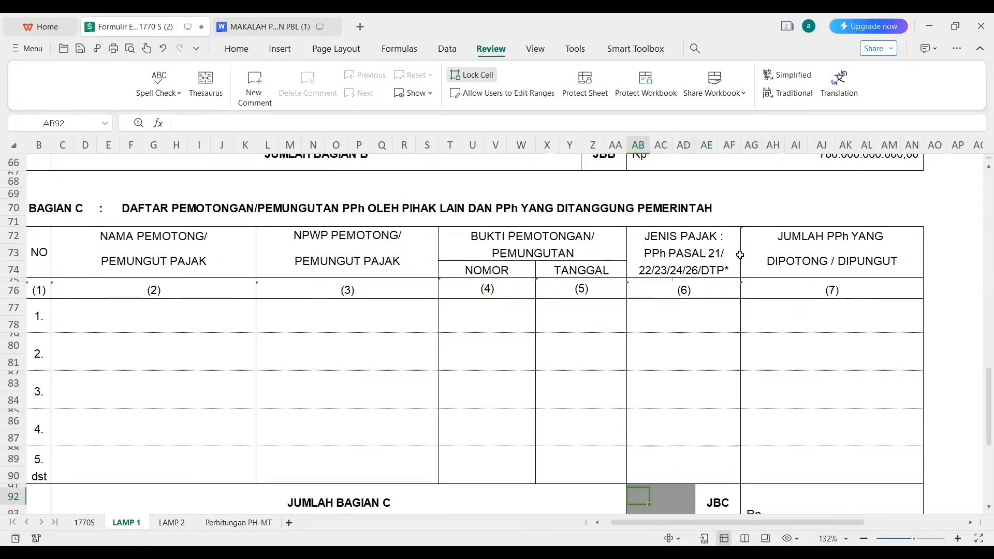
Look up the withholder on the 1721-A1 slip and enter PT CCC in Bagian C cell C77.
key(Down)
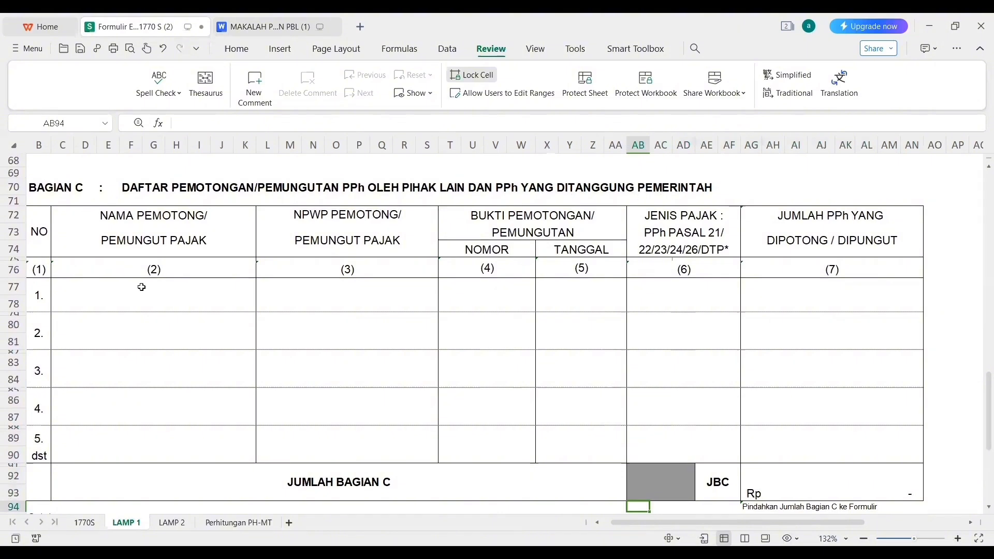
click(142, 287)
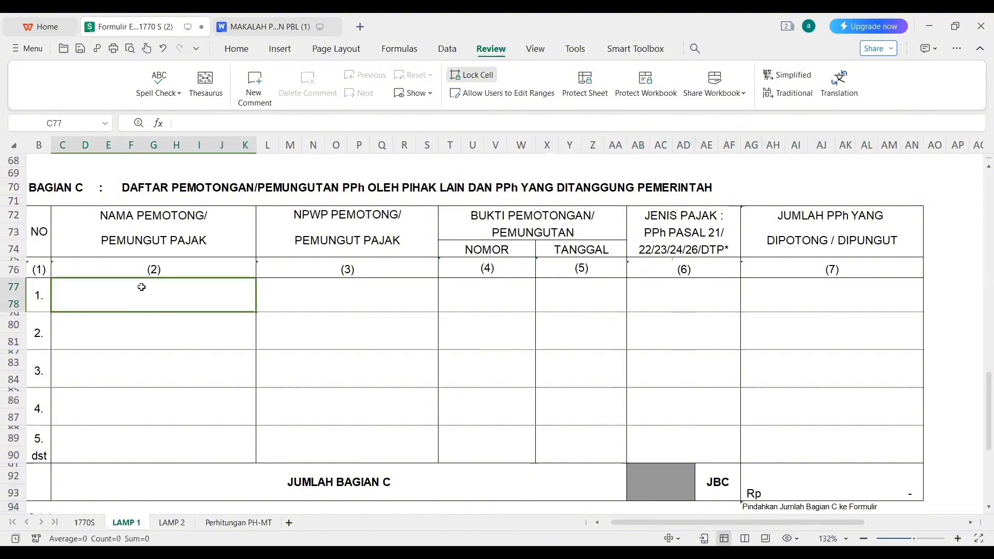
click(262, 26)
drag(952, 254, 963, 310)
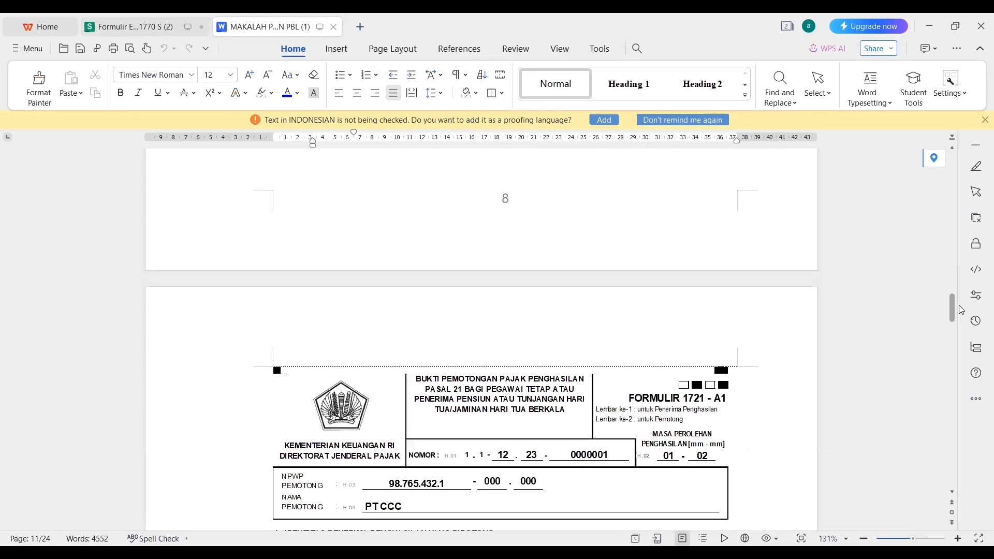
scroll(962, 309, down, 3)
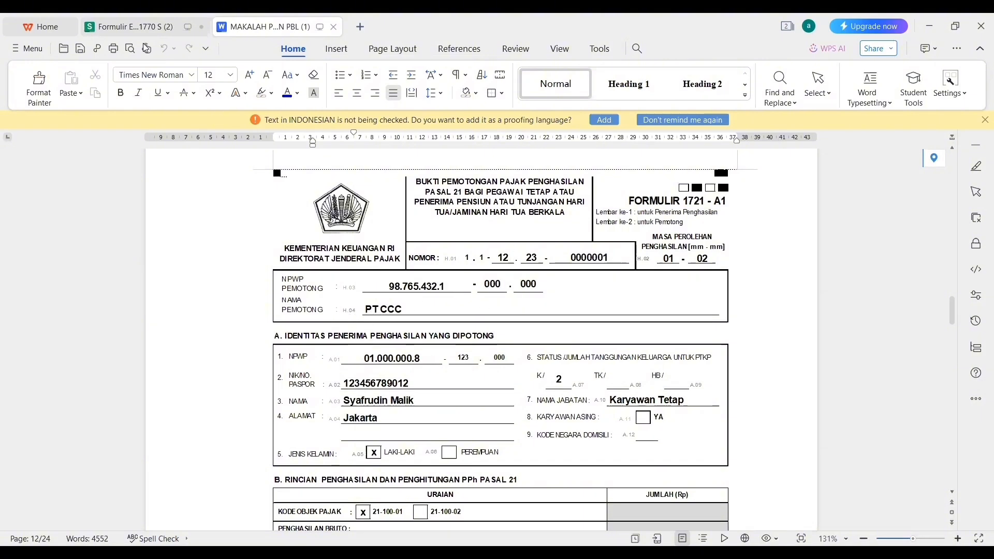
click(131, 28)
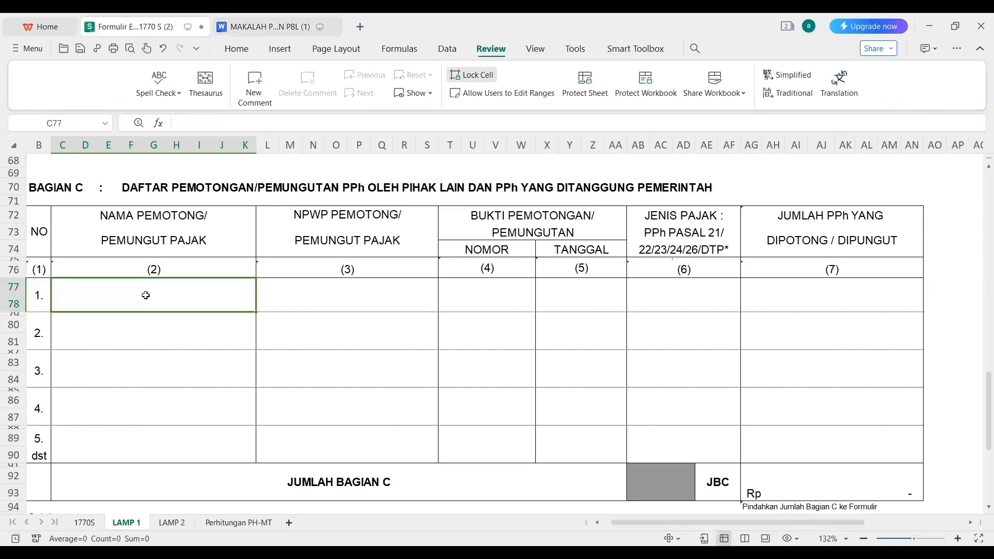
text(P)
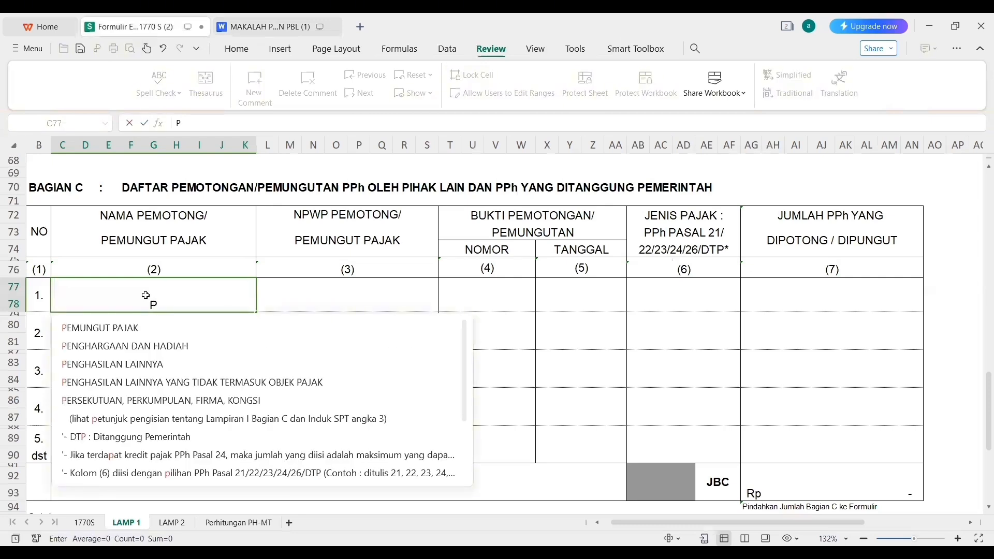
text(T CCC)
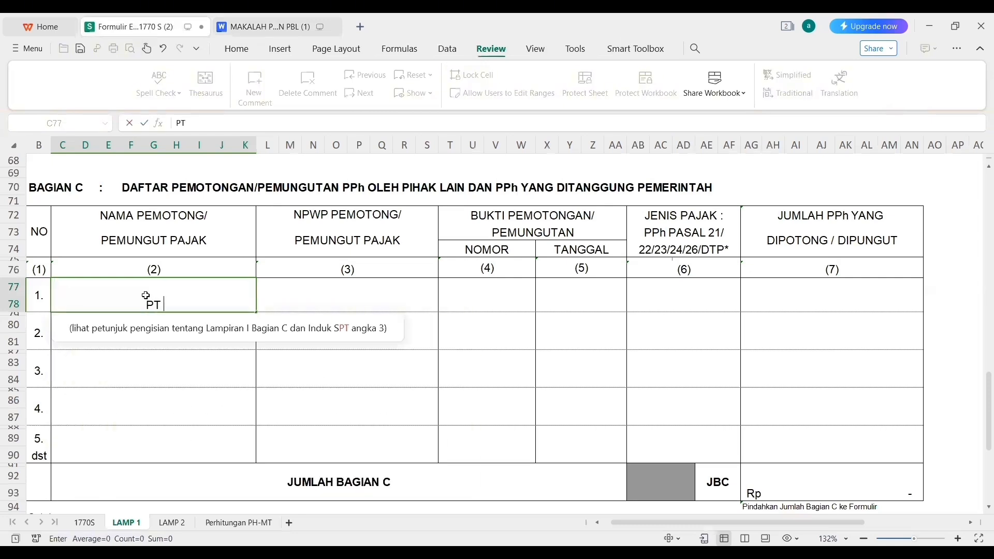
click(295, 304)
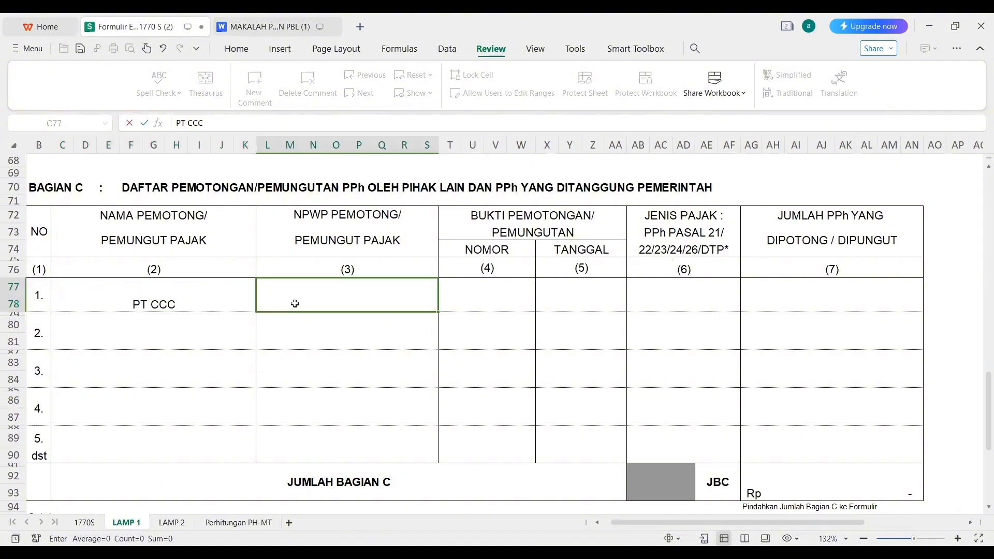
click(245, 30)
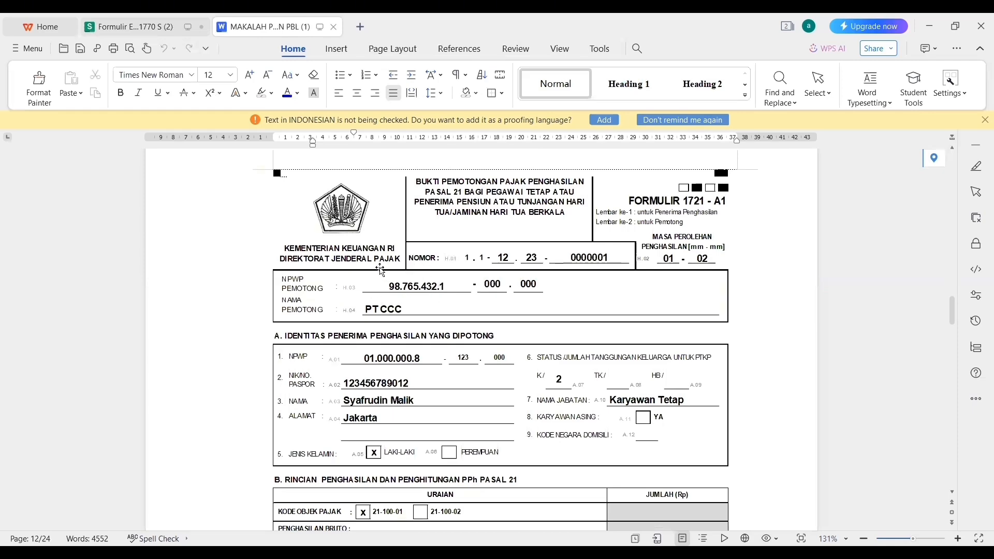
click(156, 24)
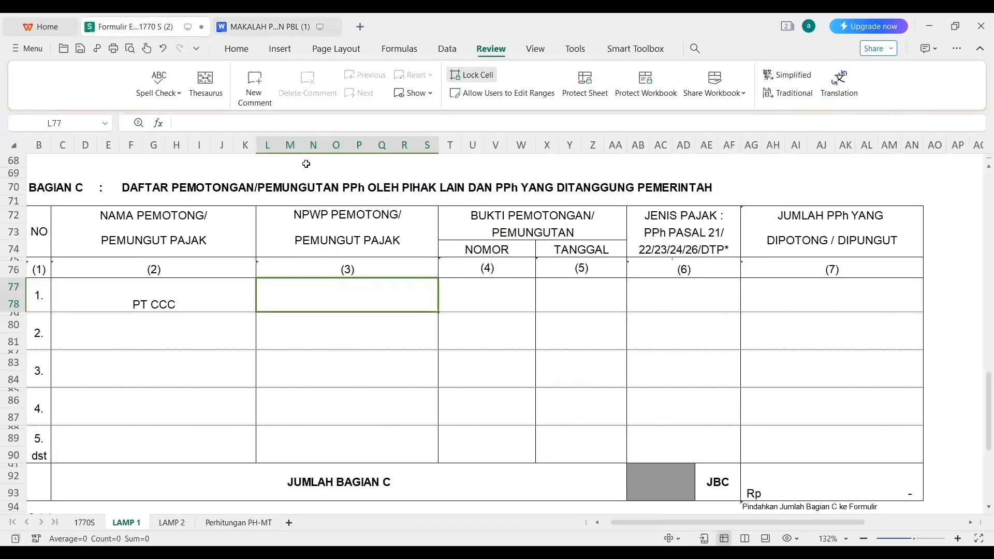
Enter PT CCC's NPWP in L77 and the 1721-A1 slip number in T77.
text(98)
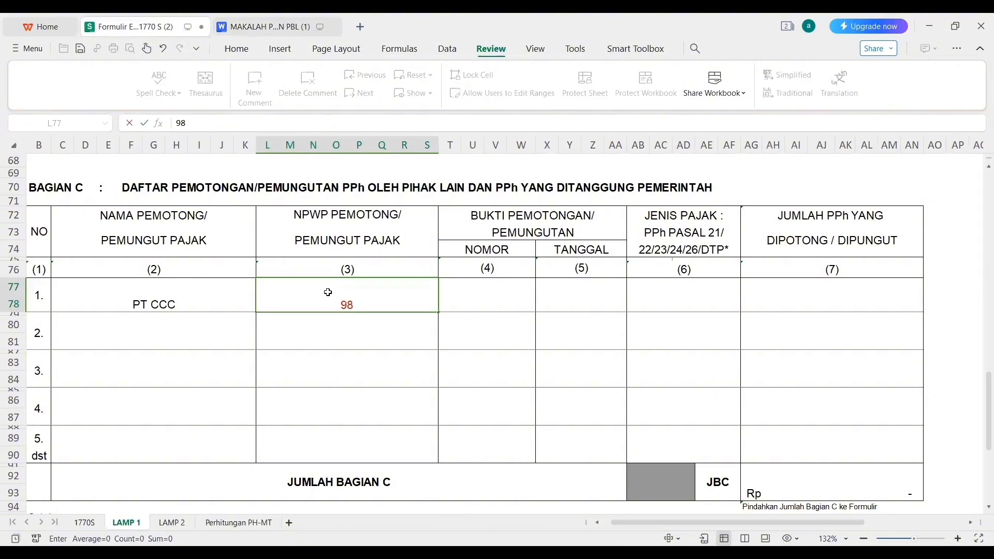
text(.765.432.)
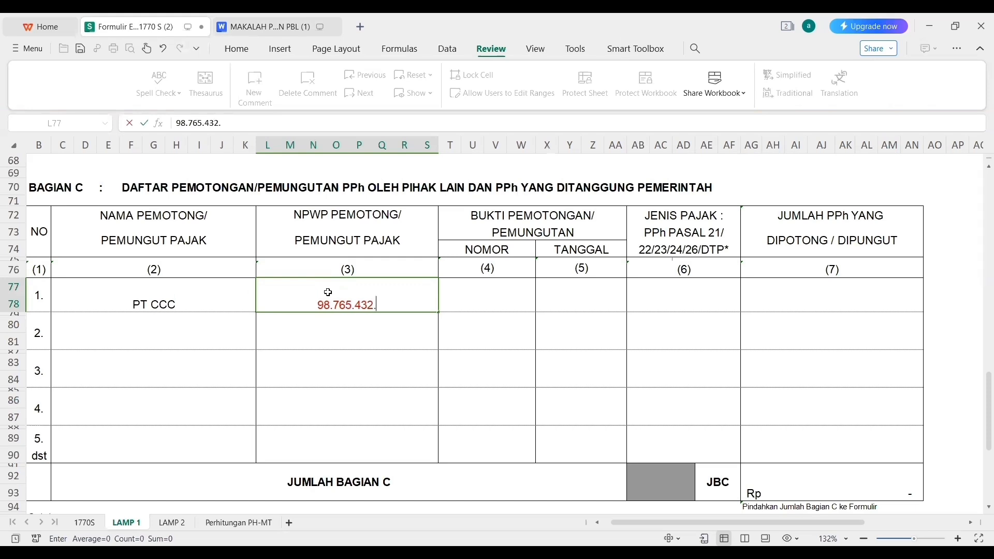
text(1-000)
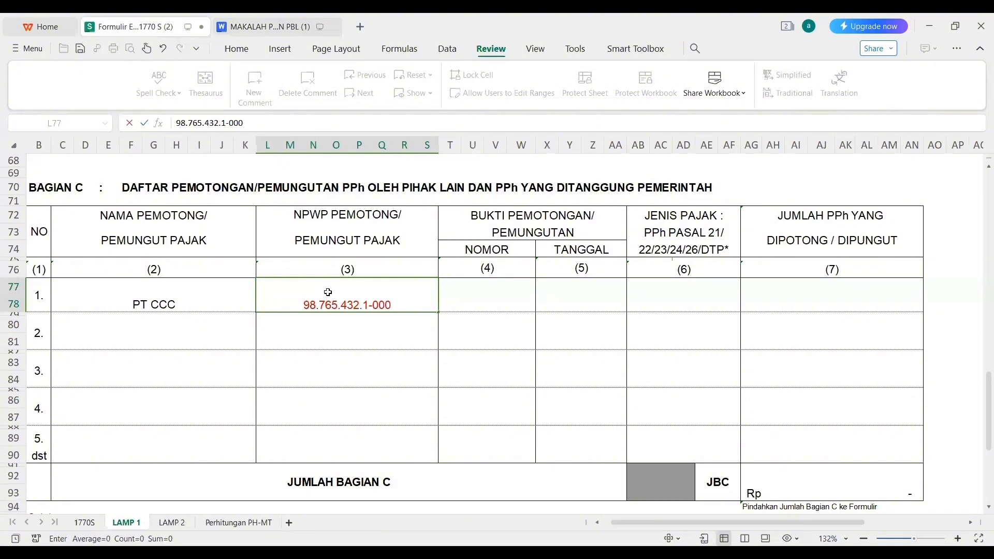
text(.000)
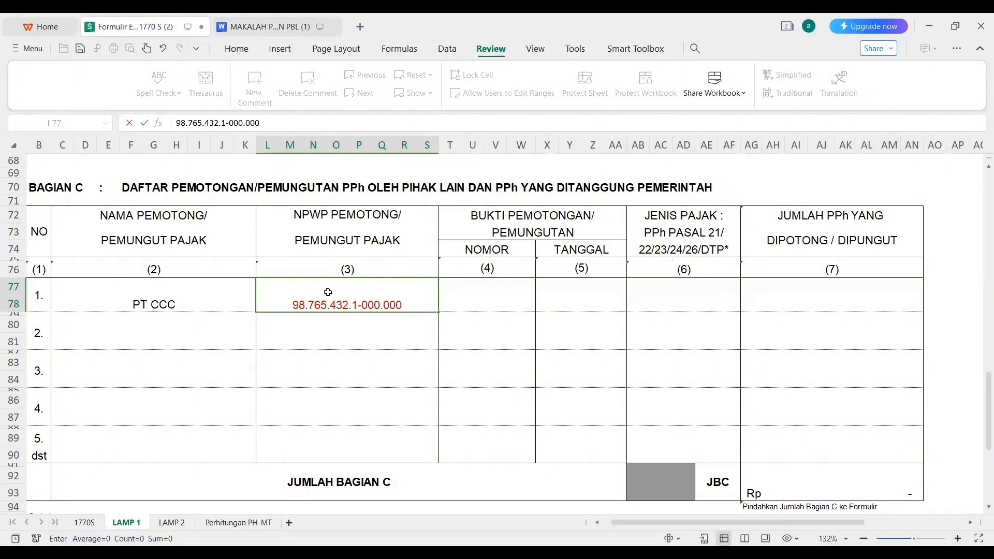
click(453, 293)
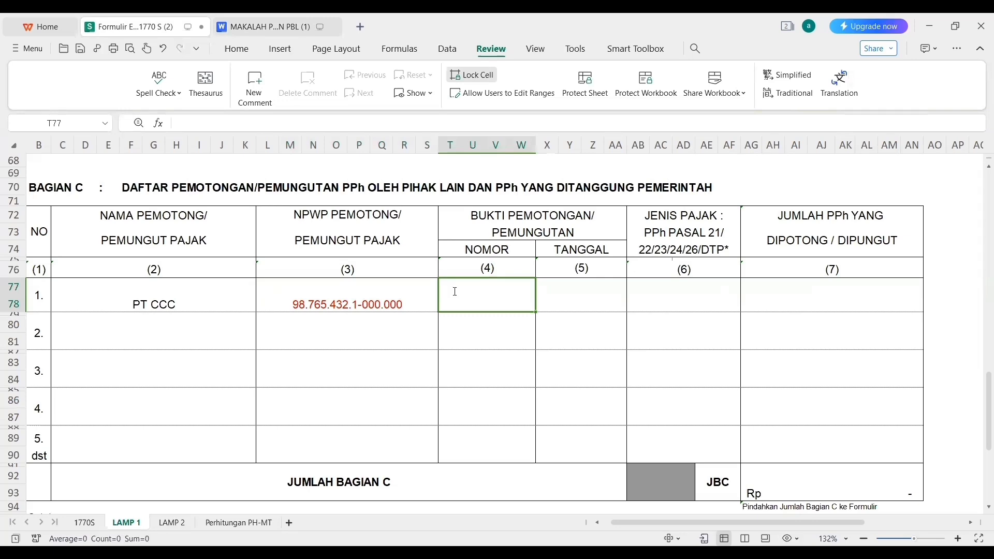
text(1)
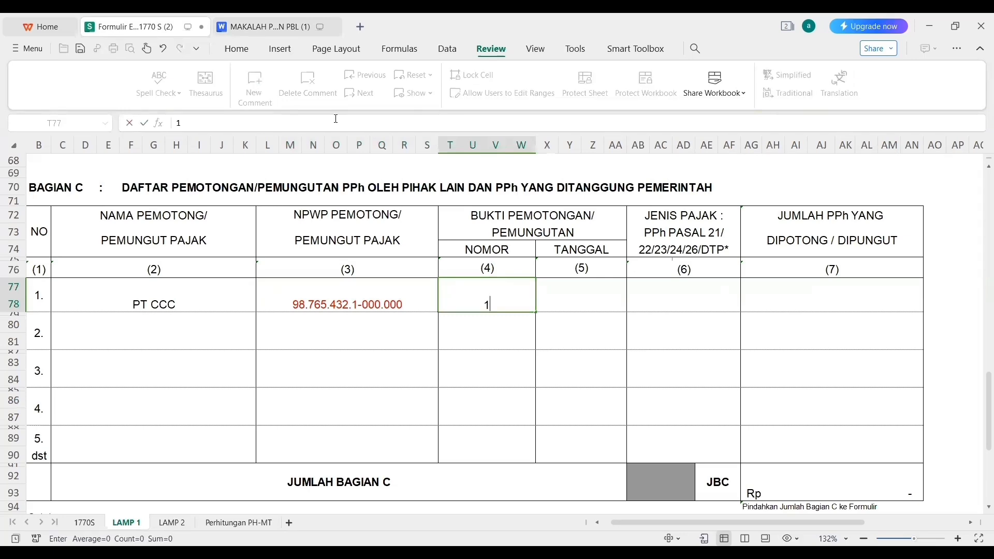
key(BackSpace)
click(260, 31)
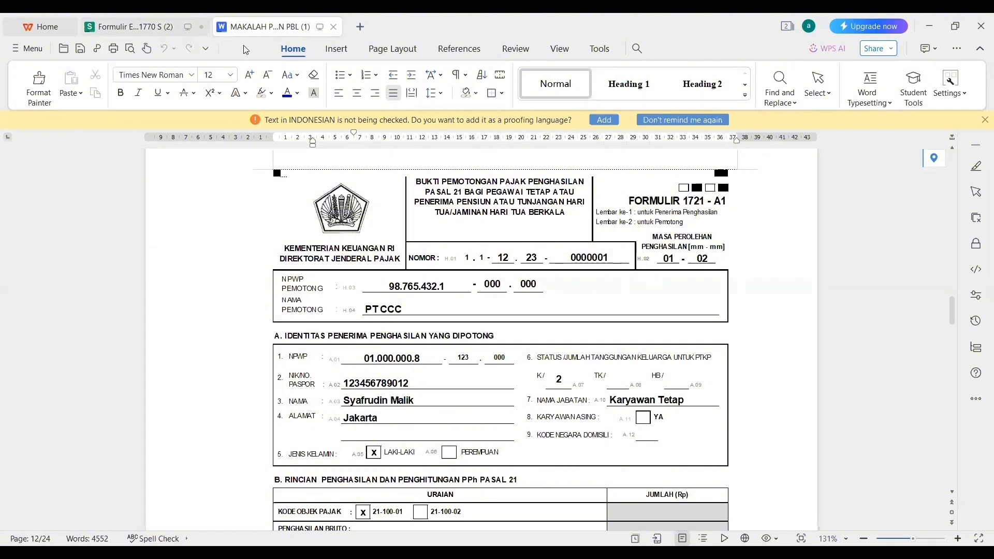
click(152, 31)
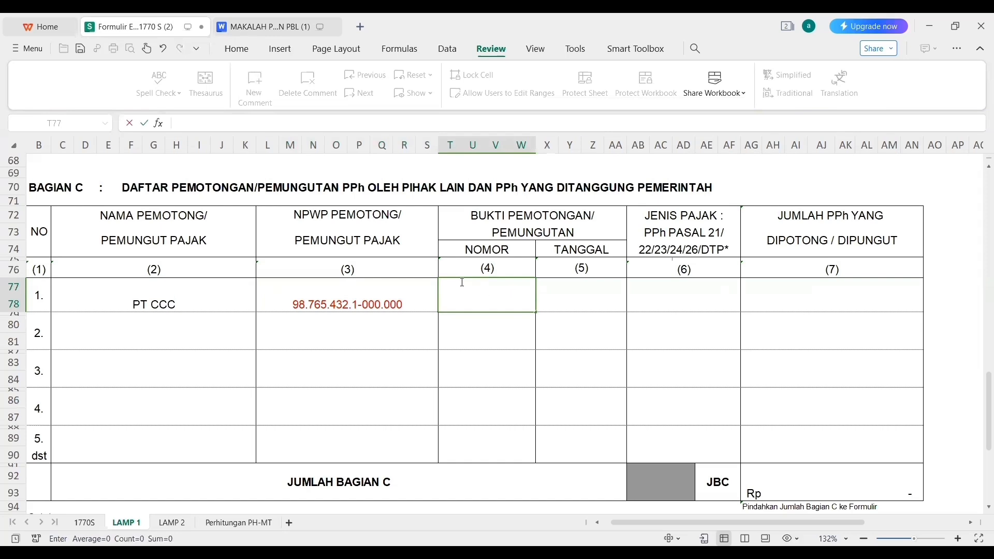
text(1.1-)
text(12.23.000000)
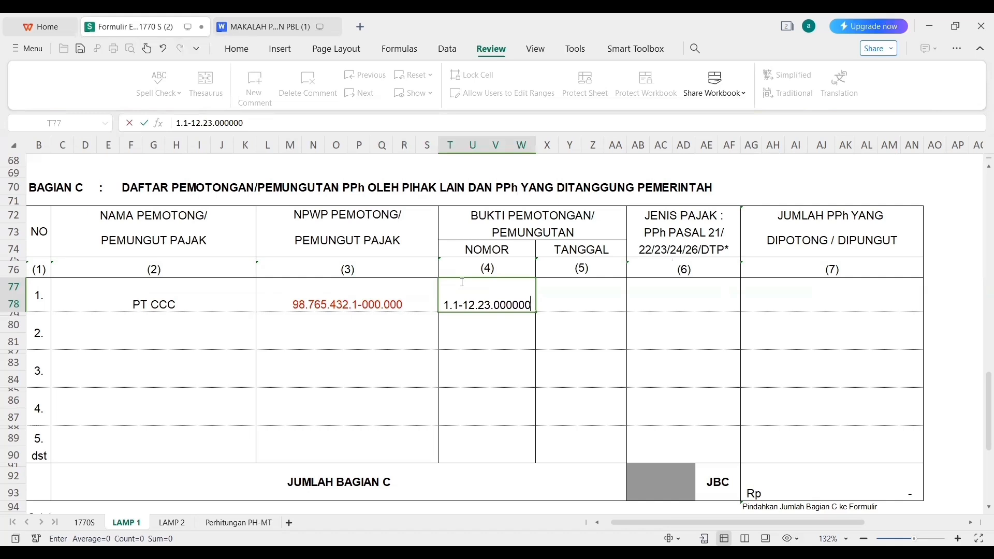
text(1)
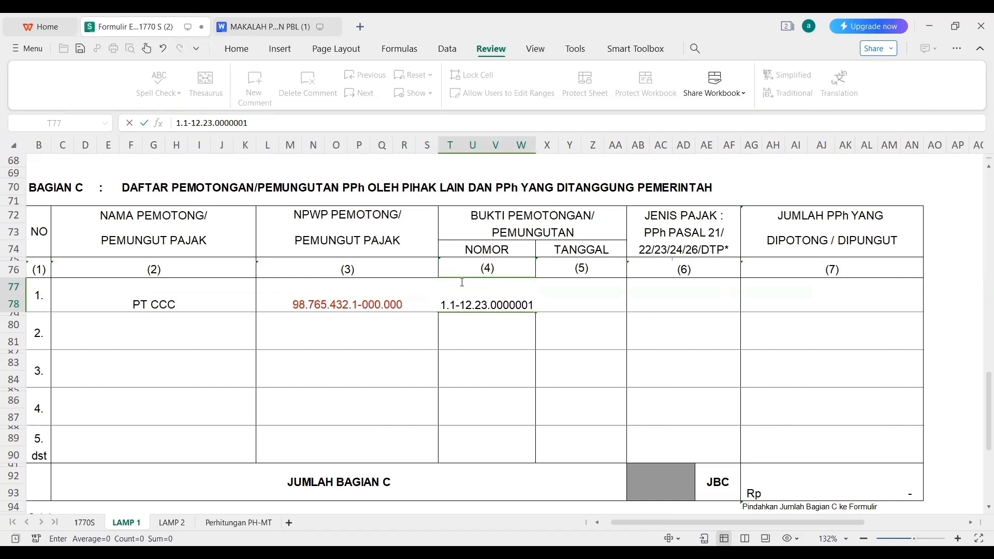
click(577, 293)
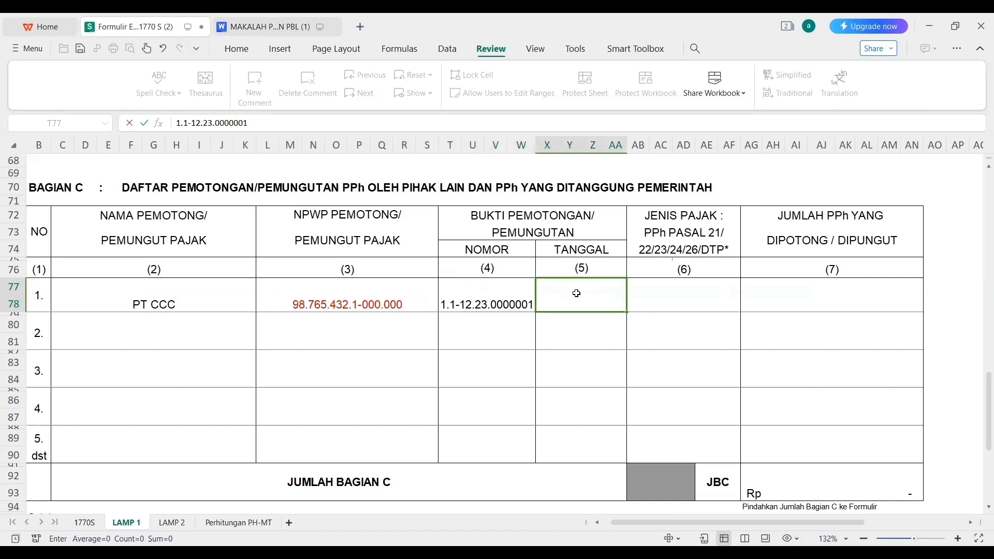
click(264, 26)
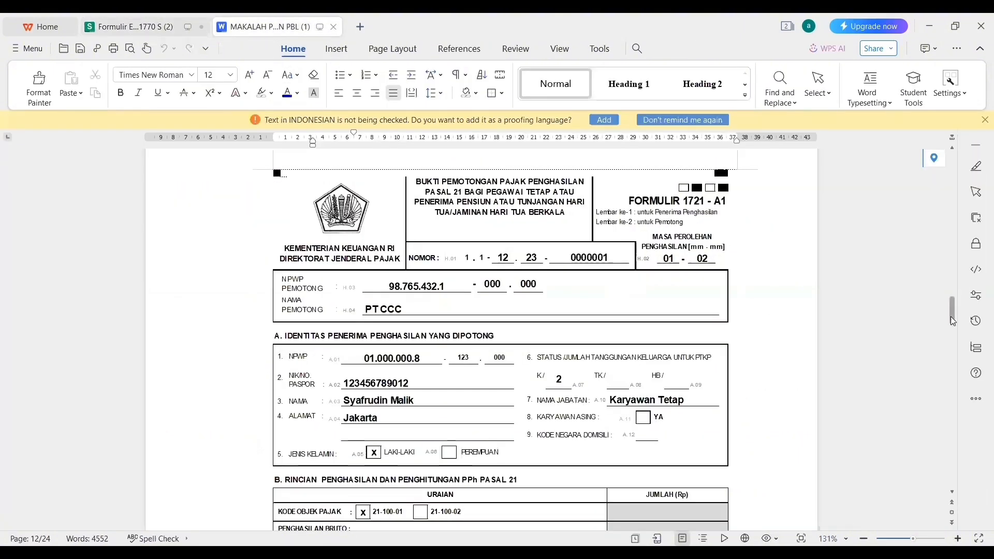
scroll(953, 325, down, 10)
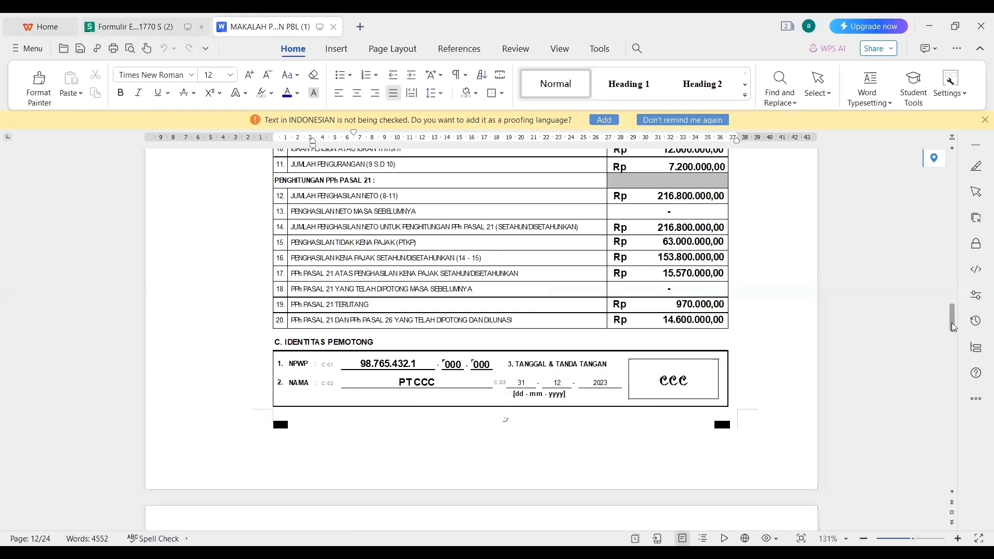
scroll(952, 322, down, 2)
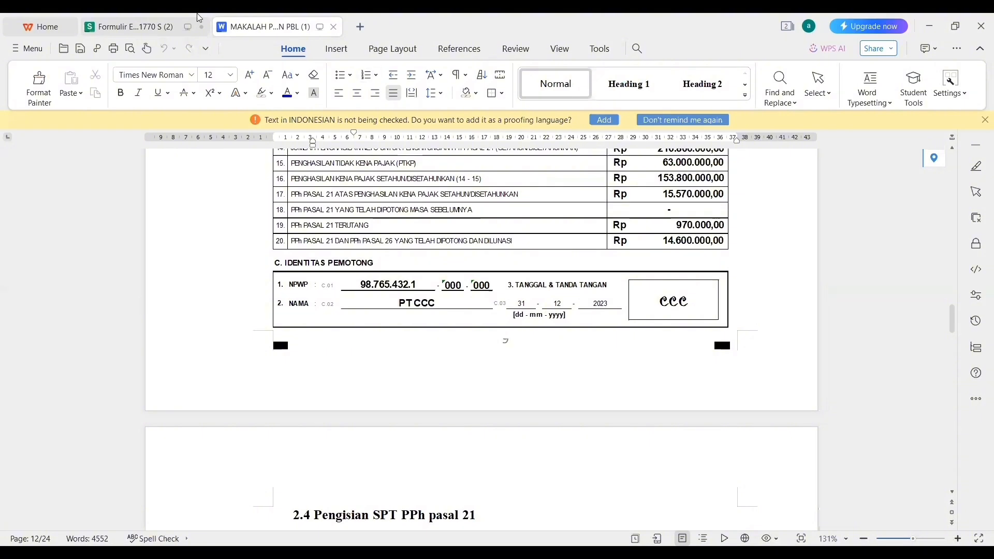
click(149, 27)
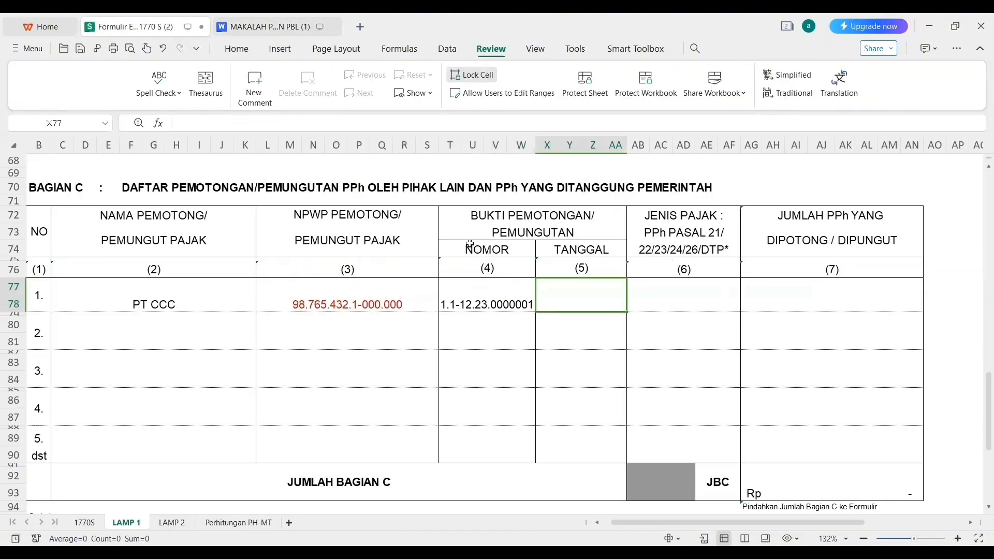
Enter slip date 31/12/2023 and tax type 21 for PT CCC, then check the 1721-A1 withheld amount.
text(31)
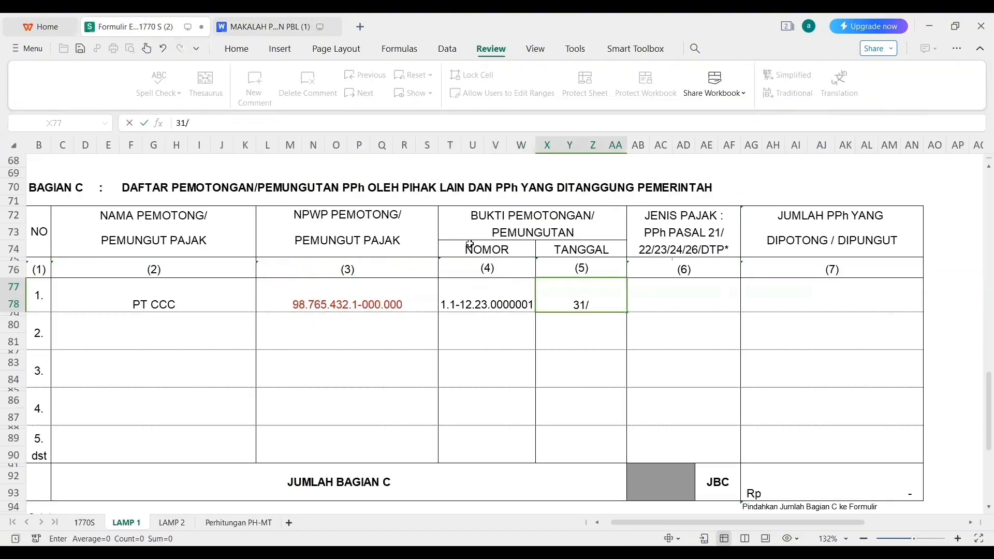
text(/12/2023)
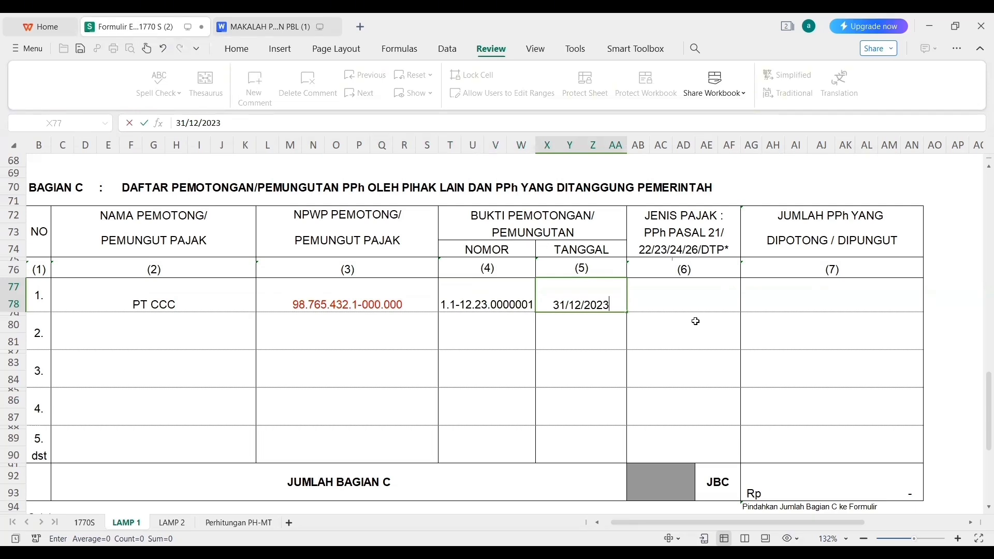
click(688, 296)
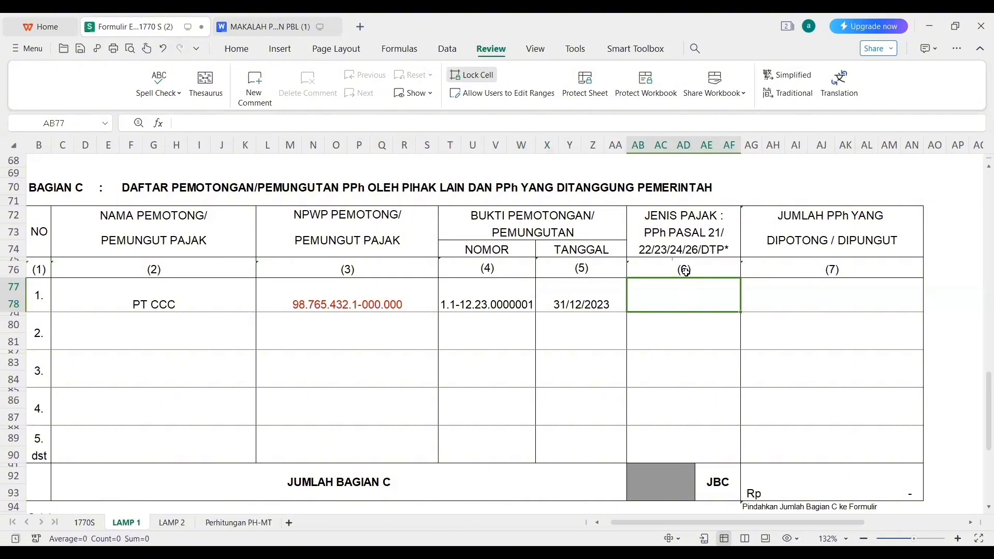
text(21)
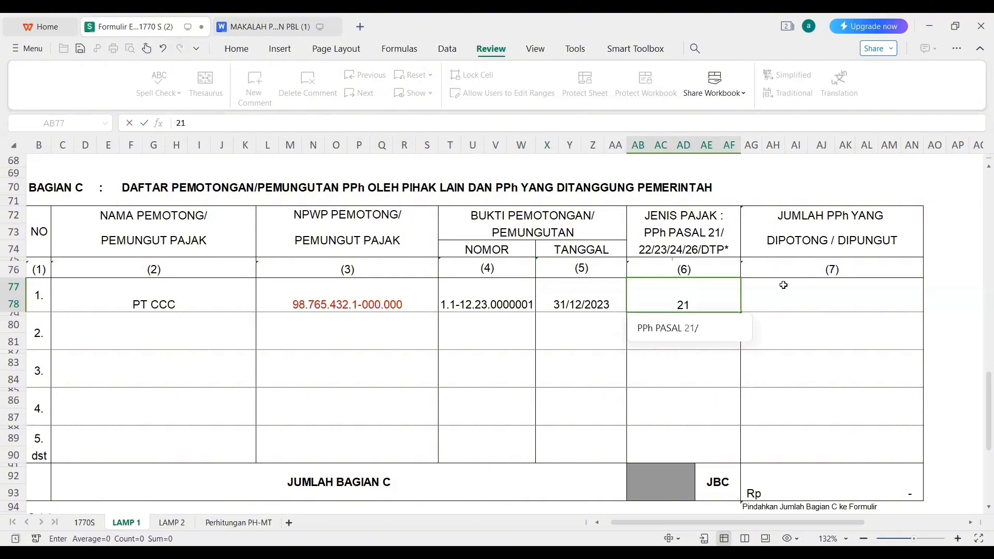
click(793, 296)
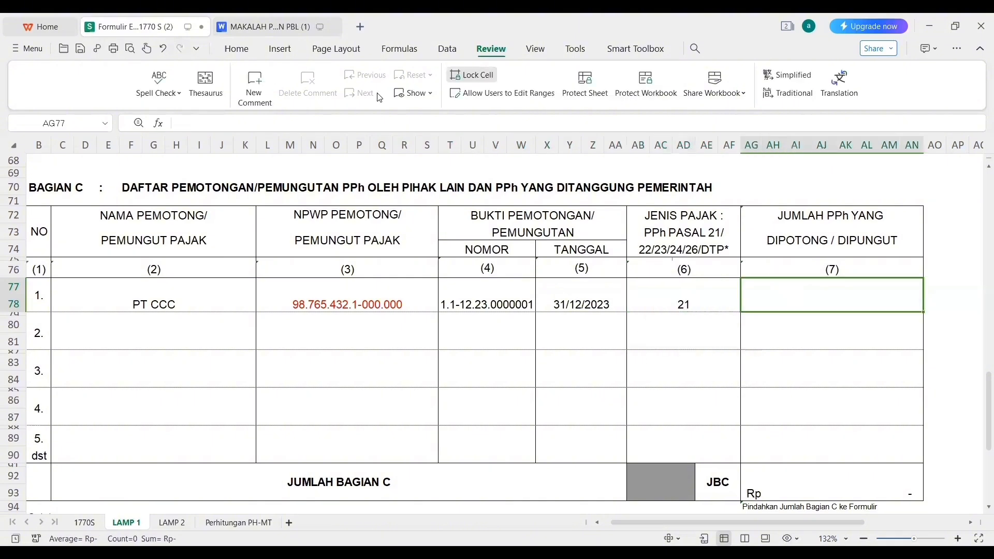
click(288, 26)
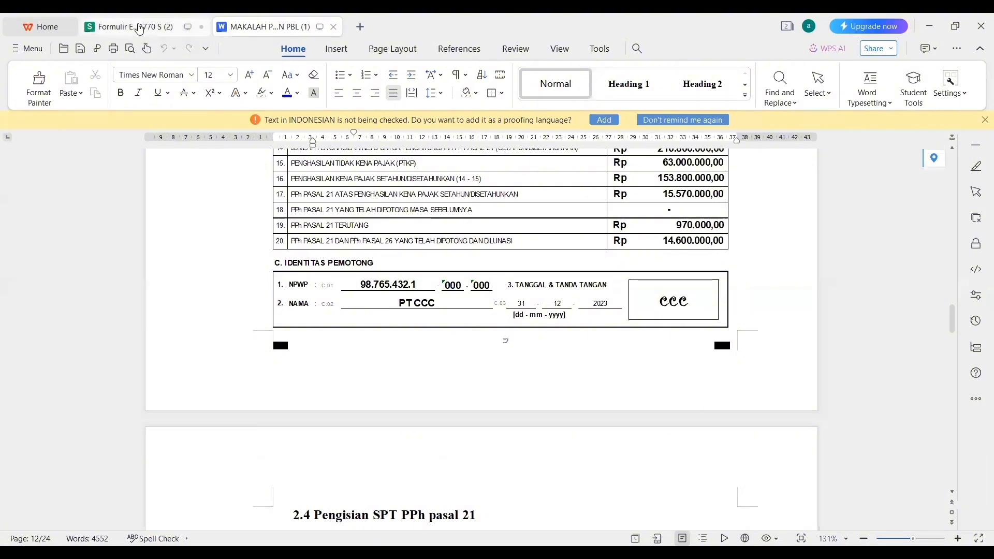
Enter 14600000 as PT CCC's withheld PPh in AG77, making the JBC total 14.600.000,00.
click(140, 30)
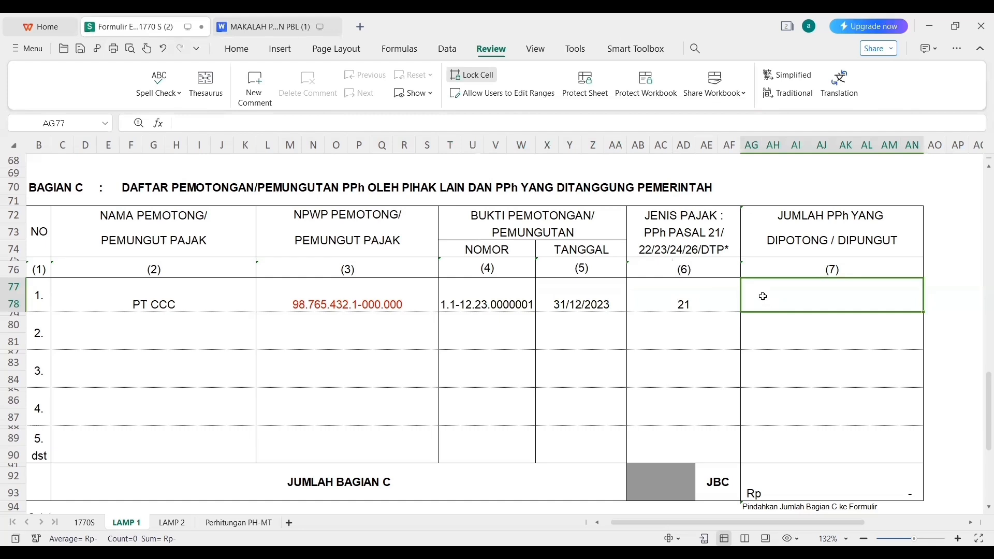
text(1)
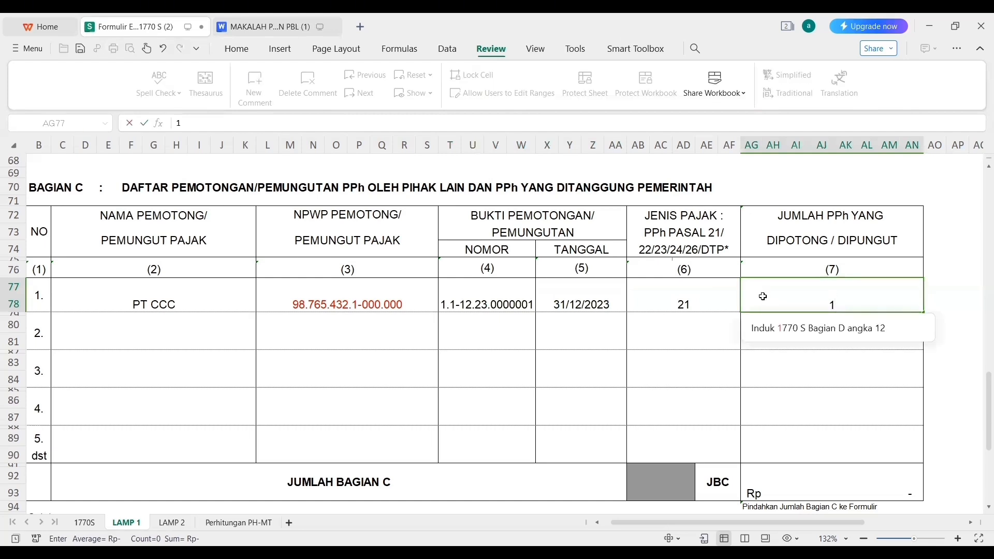
text(4600000)
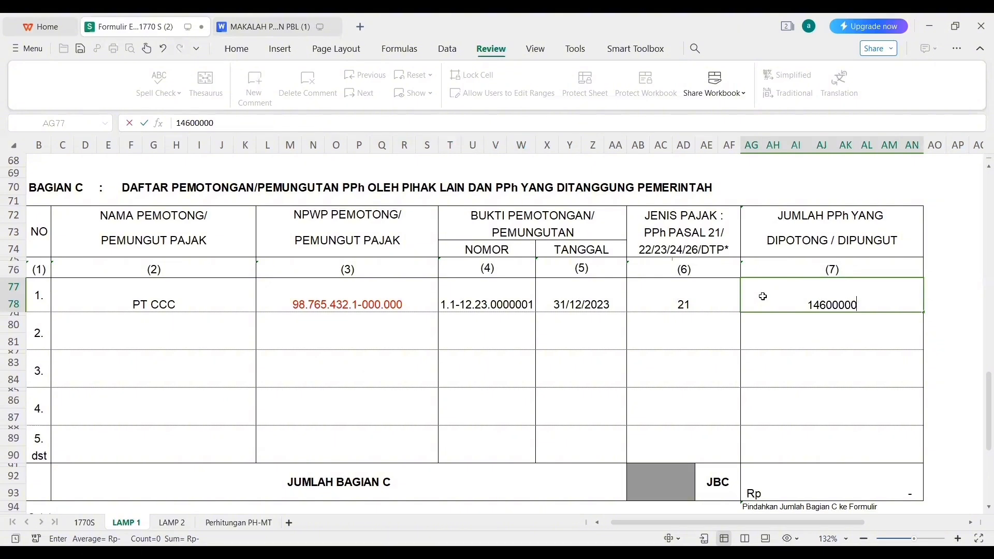
key(Return)
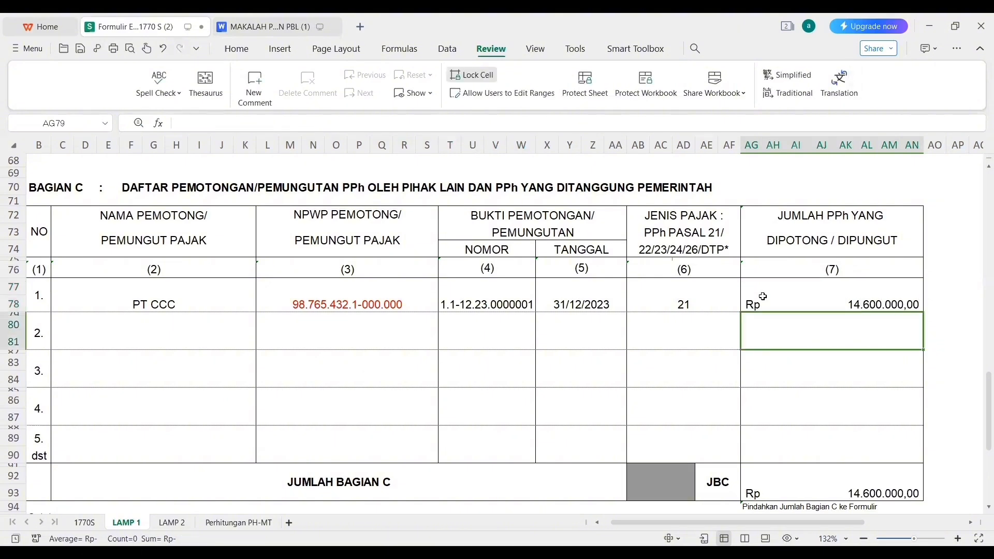
key(ctrl+Home)
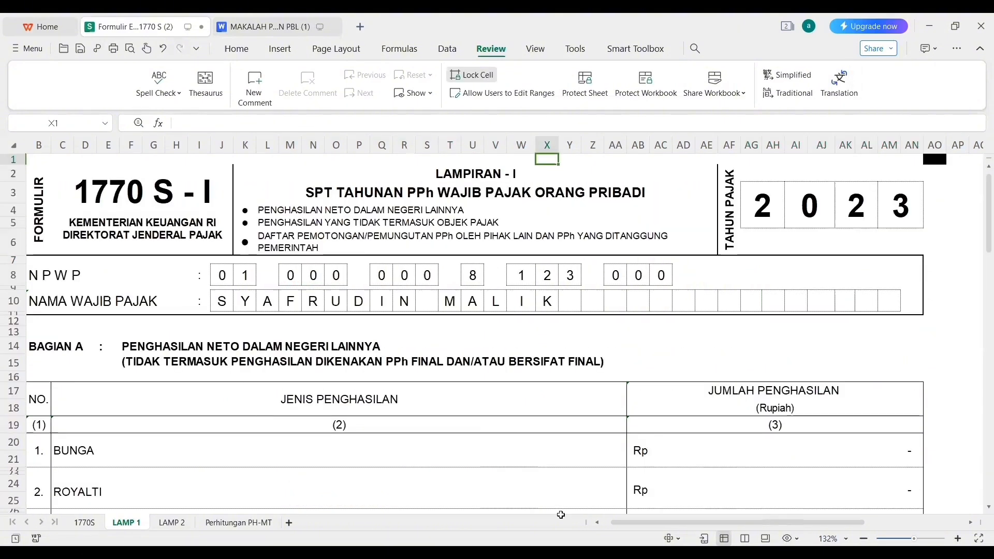
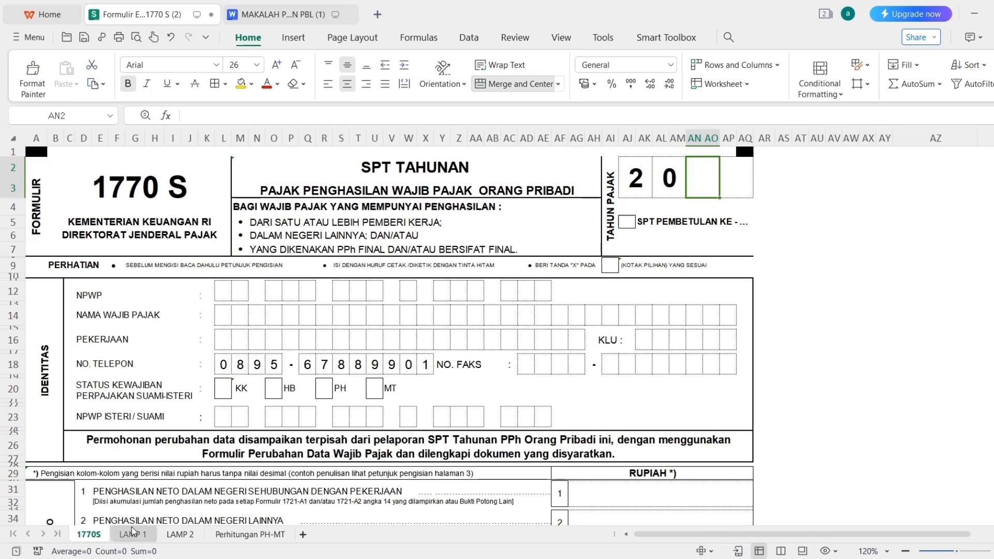
Fill the last TAHUN PAJAK boxes with 2 and 3 for tax year 2023, then view Form 1721-A1.
text(2)
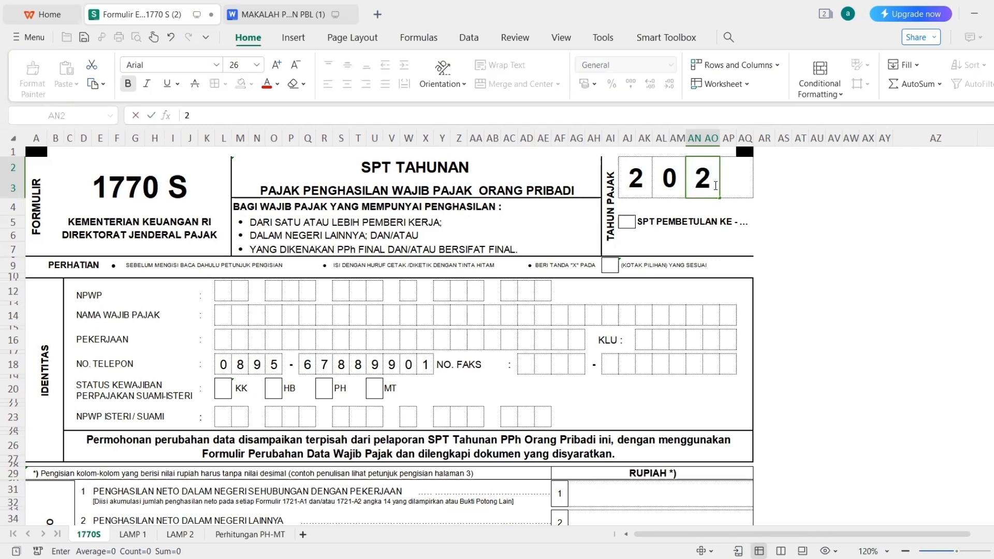
click(740, 185)
text(3)
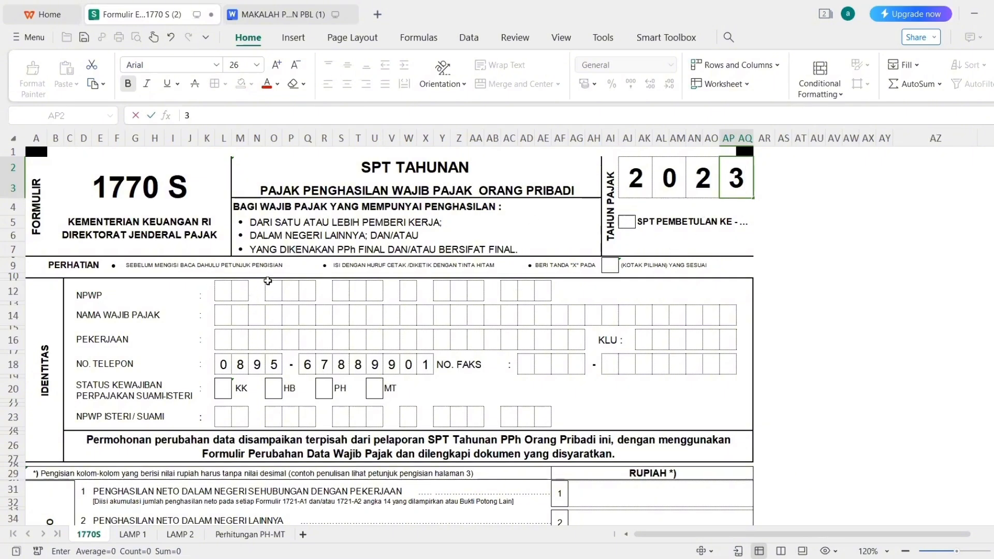
click(278, 16)
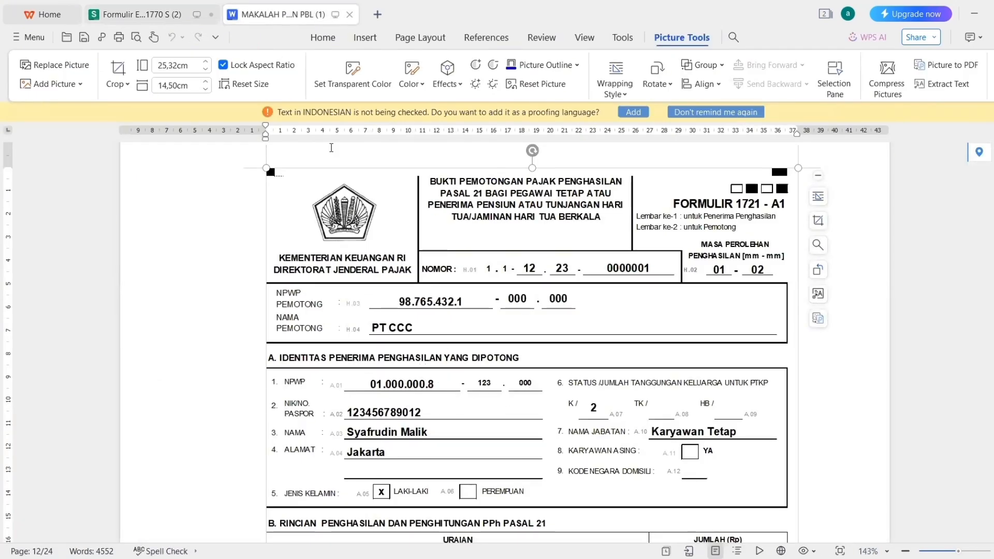
Enter the first digit groups of the taxpayer's NPWP, one digit per box, on the 1770 S form.
click(178, 15)
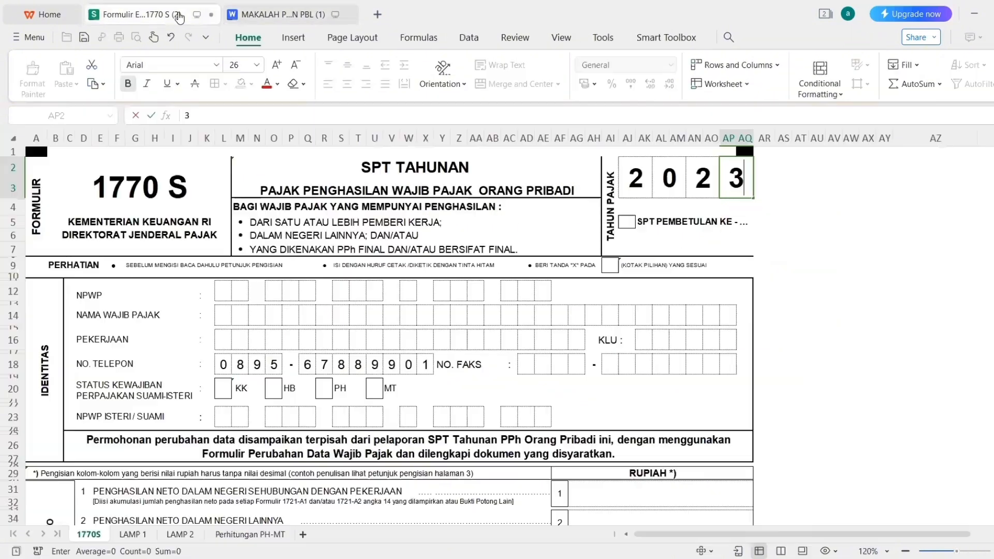
click(231, 293)
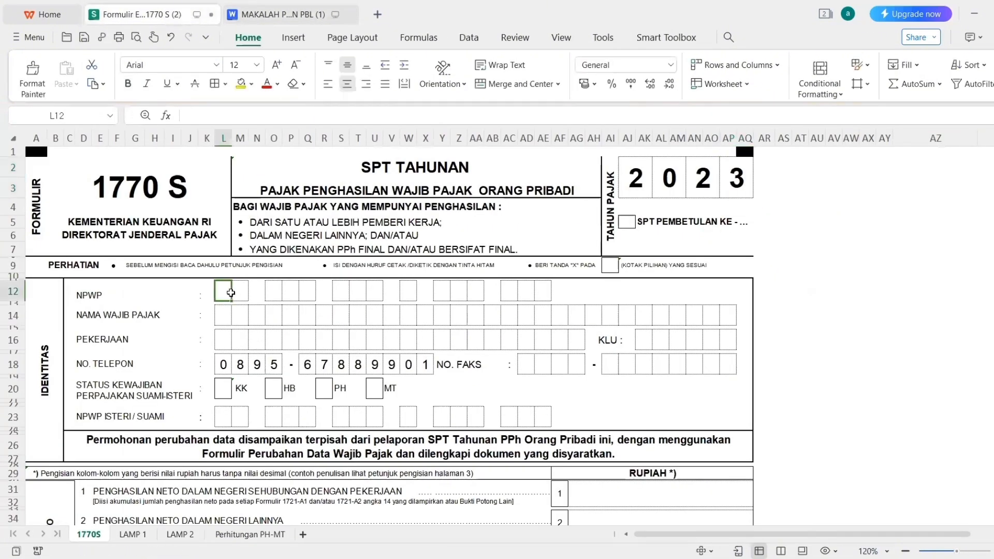
key(Tab)
key(Tab)
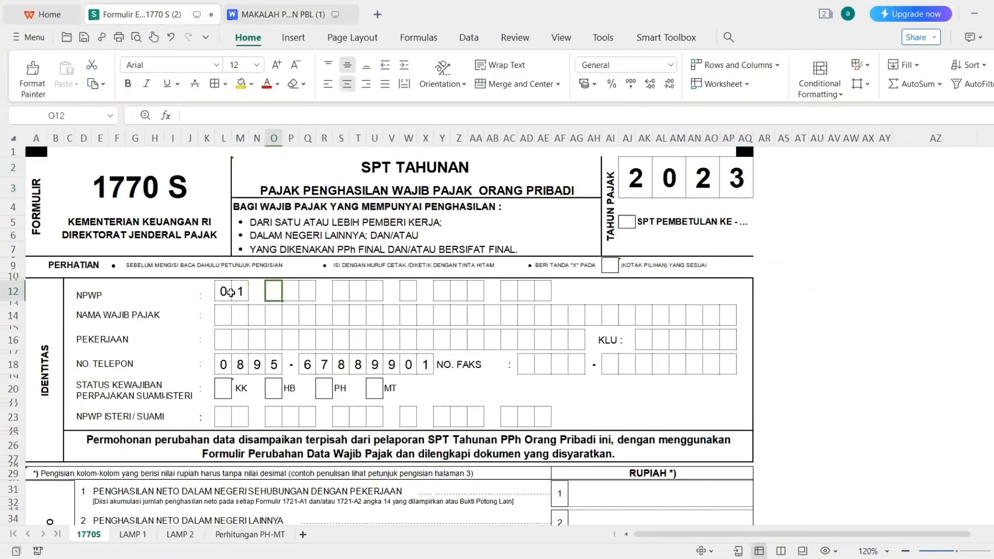
key(Tab)
key(Tab)
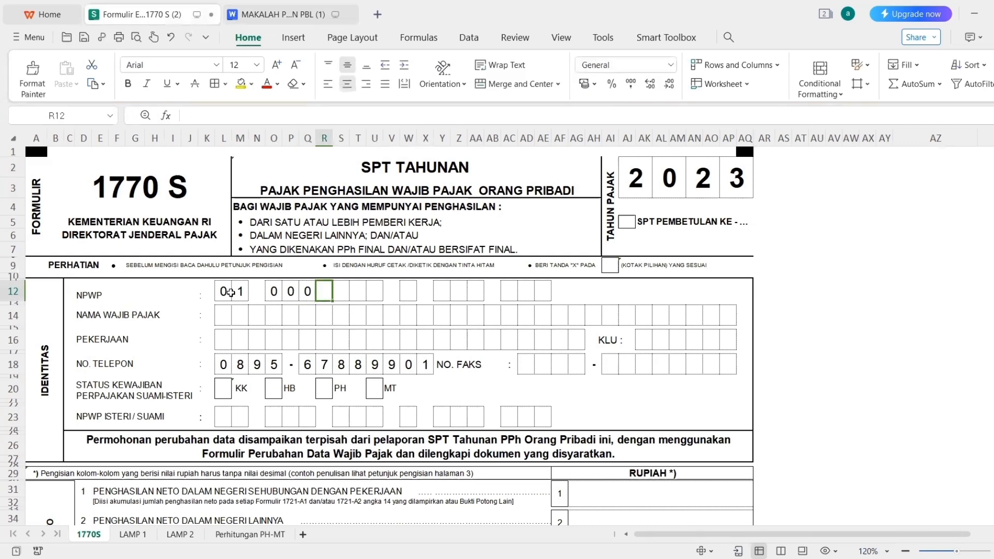
key(Tab)
key(Tab)
key(Tab)
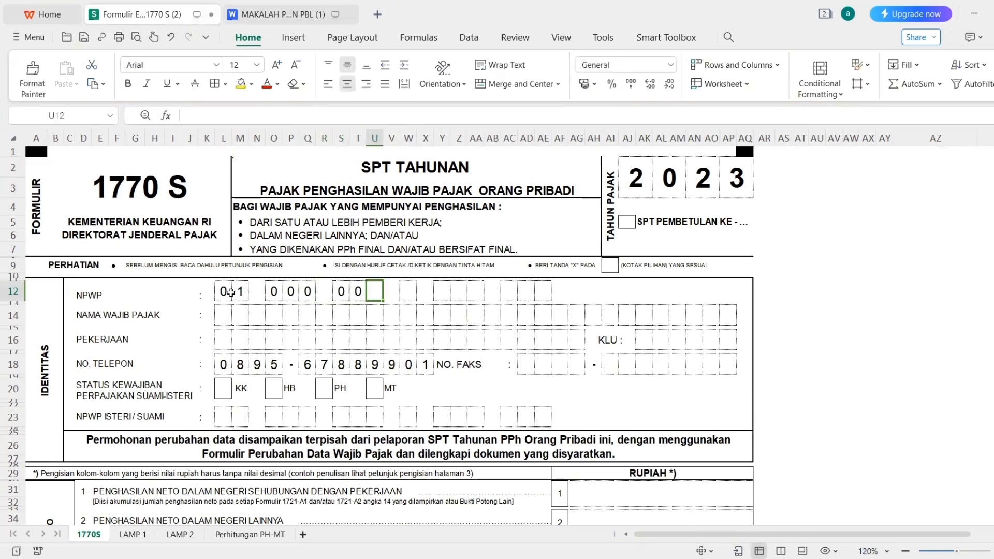
key(Tab)
key(Tab)
Move the misplaced 8 to its correct box and complete the remaining NPWP digit groups.
key(shift+Tab)
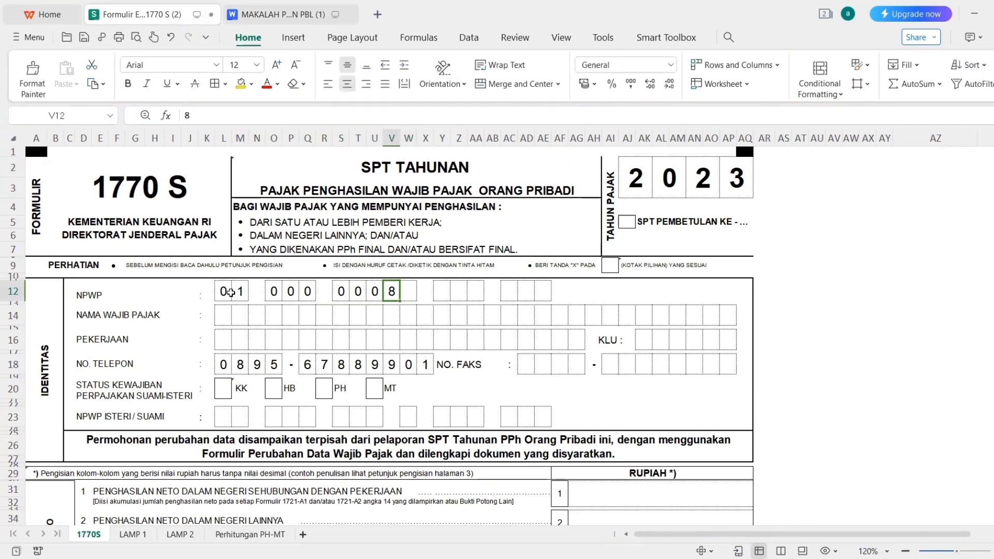
key(Delete)
key(Tab)
key(Tab)
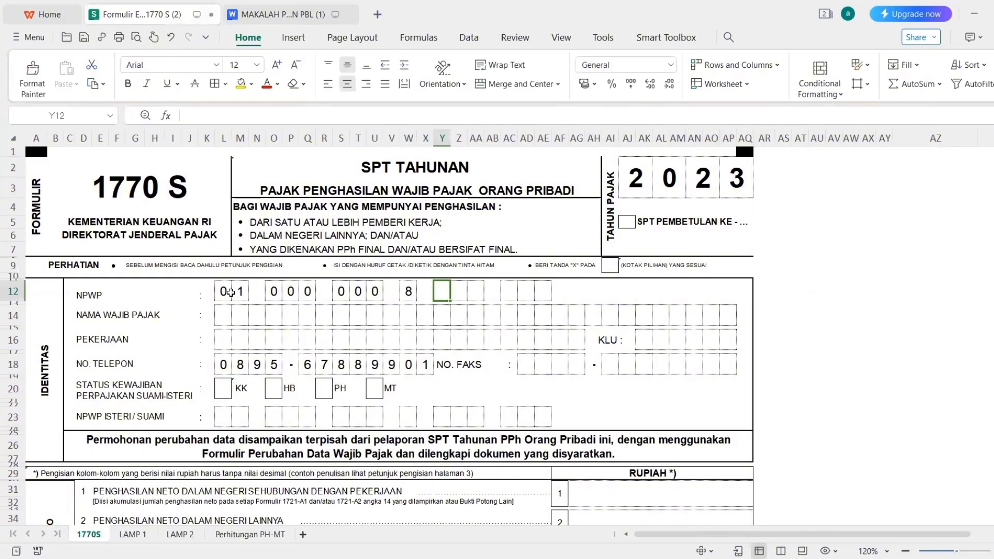
key(Tab)
key(Tab)
key(Tab)
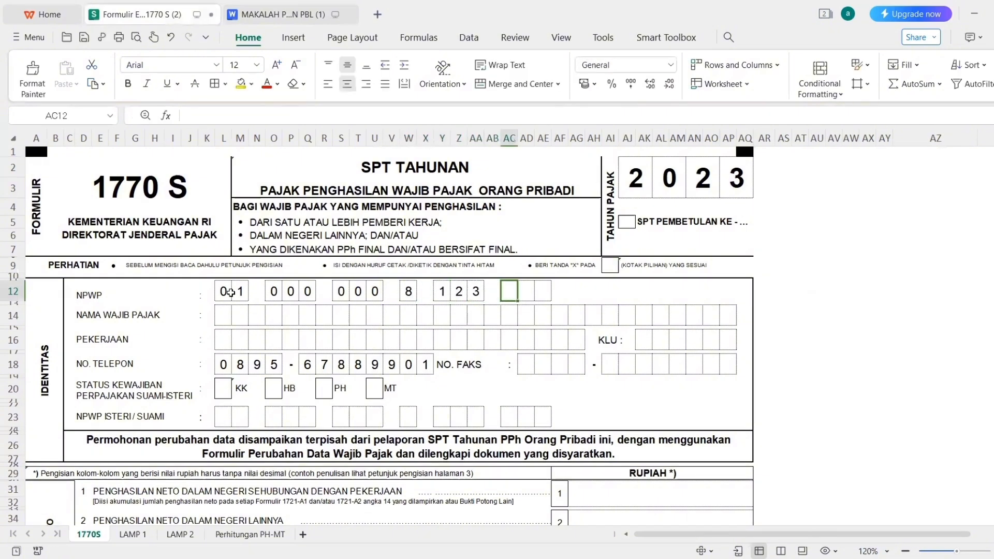
key(Tab)
key(Tab)
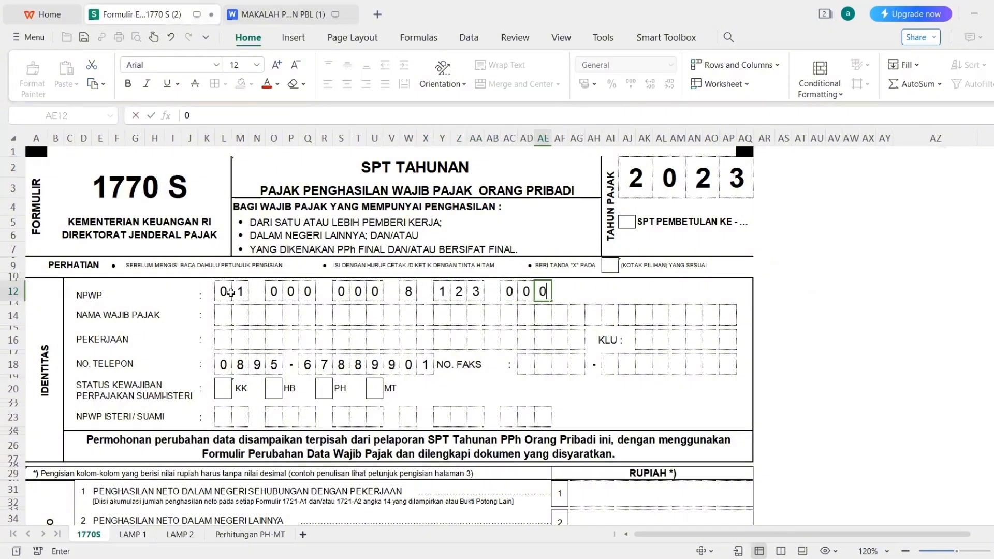
click(223, 315)
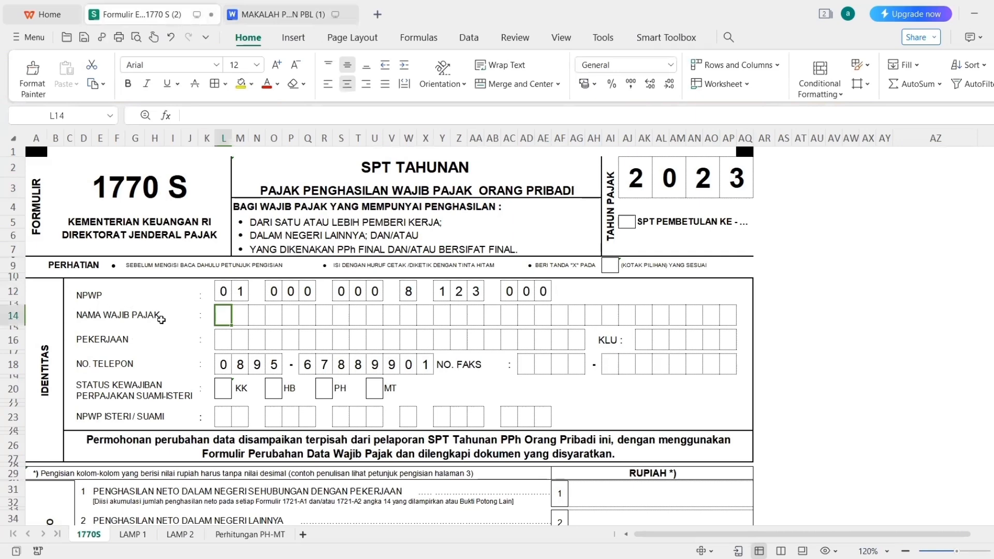
click(269, 15)
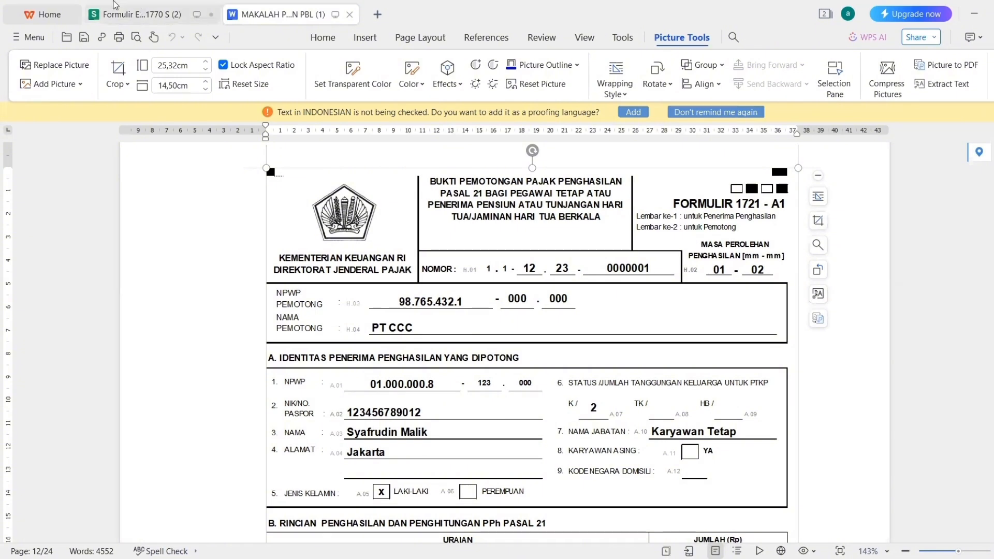
Begin the taxpayer's name, then clear the three lowercase letters typed by mistake.
click(130, 16)
text(s)
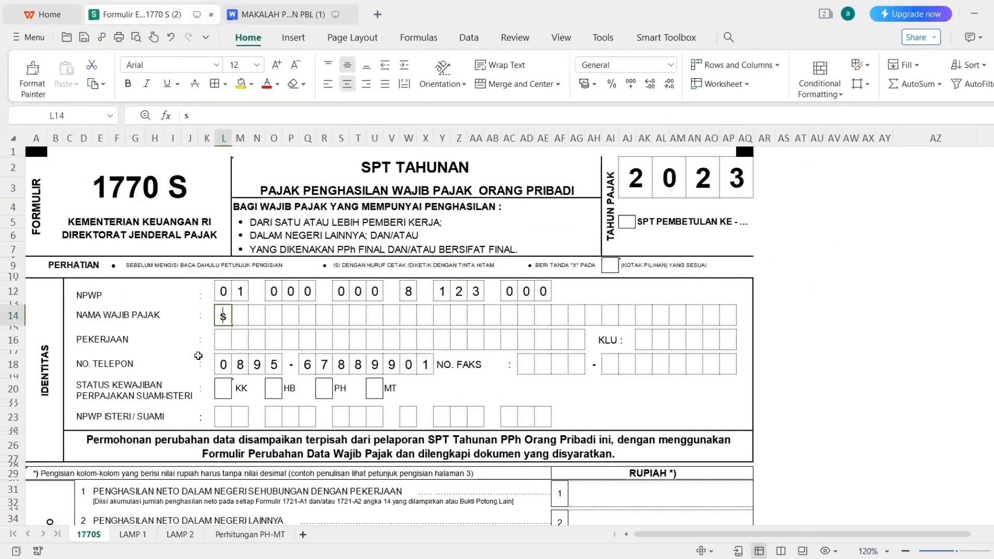
key(Tab)
text(y)
key(Tab)
text(a)
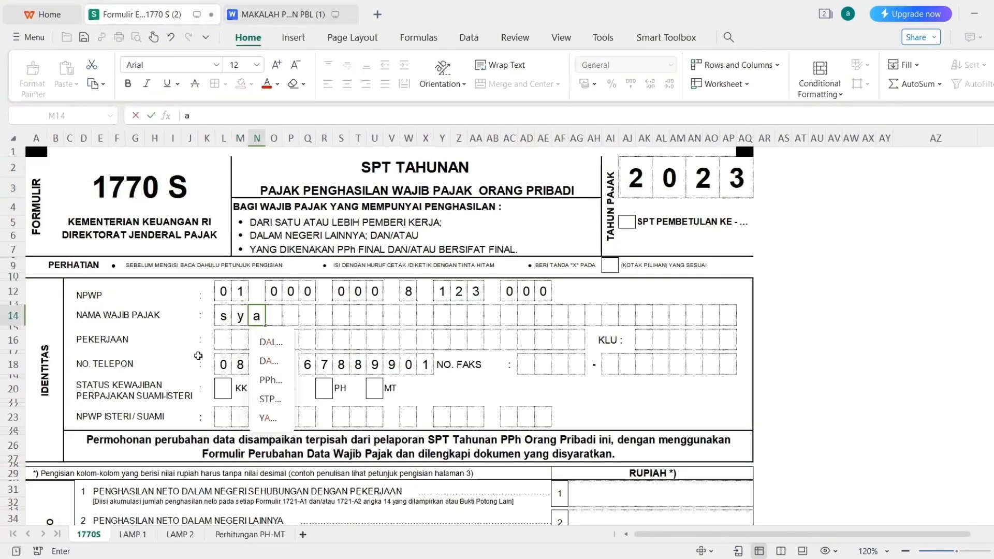
key(BackSpace)
key(Left)
key(BackSpace)
key(Left)
key(BackSpace)
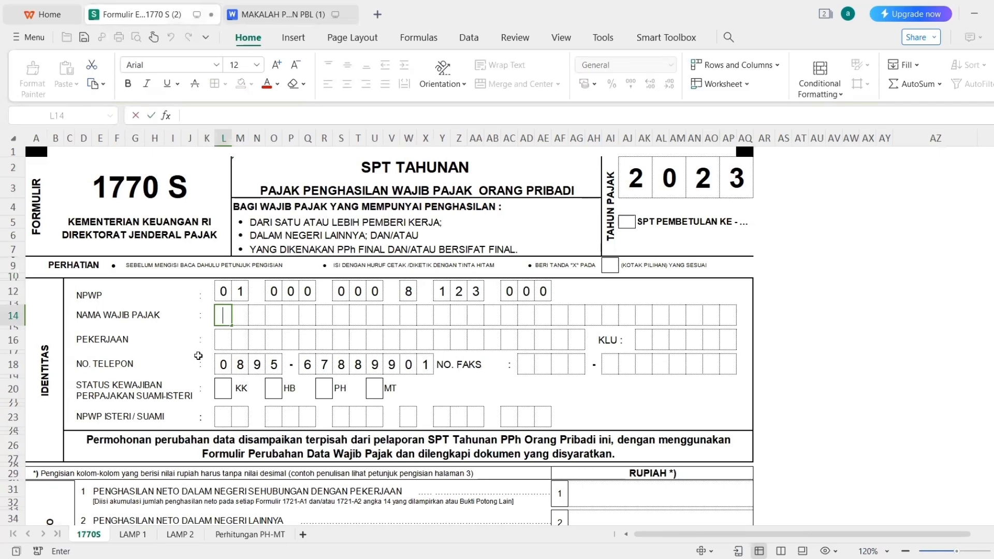
Enter the taxpayer's first name in capitals, one letter per box, rejecting autocomplete.
key(Tab)
key(Tab)
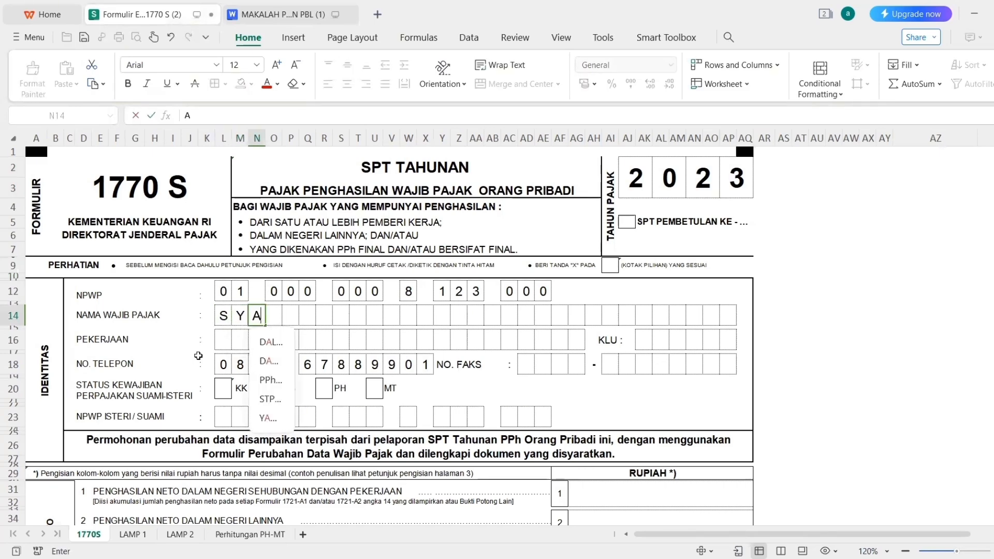
key(Tab)
key(Tab)
key(Tab)
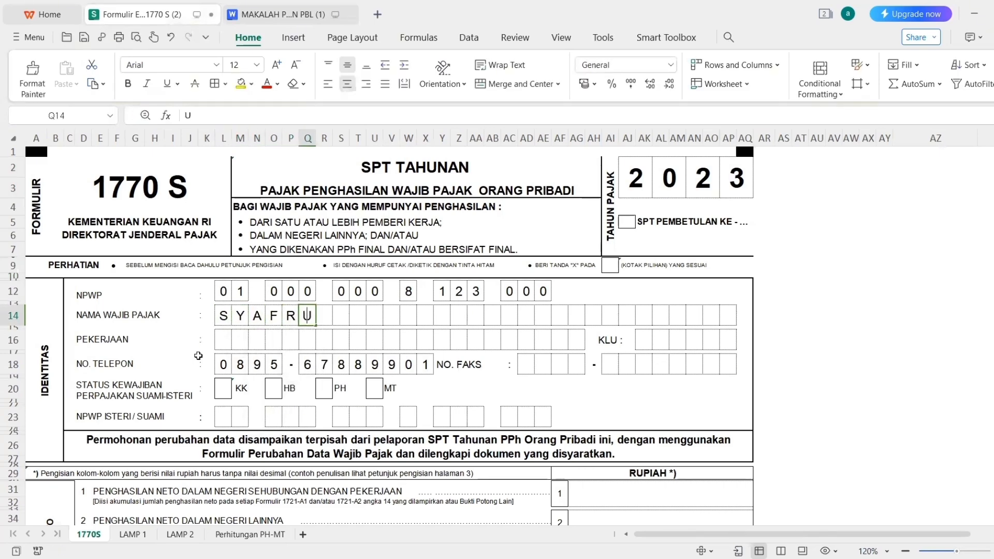
key(Tab)
key(Tab)
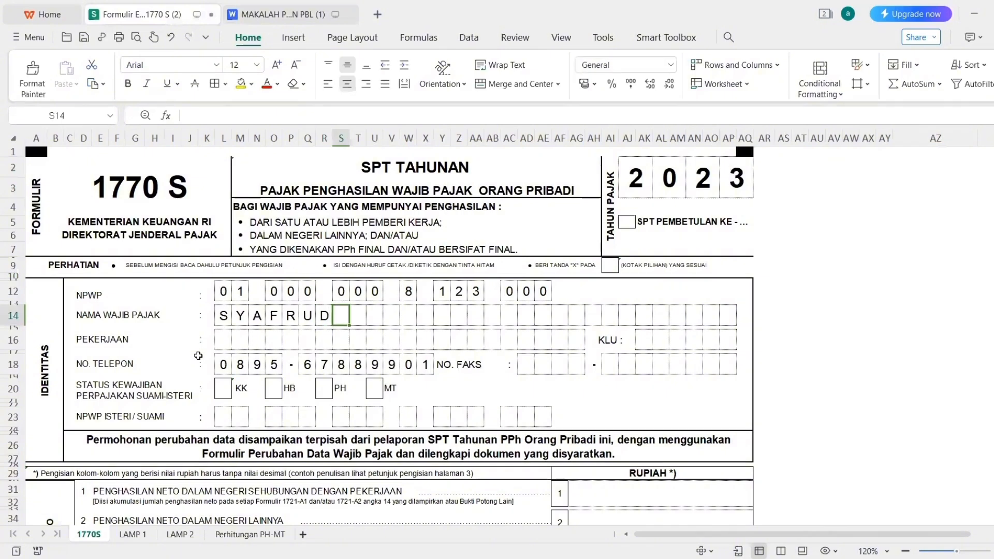
key(Delete)
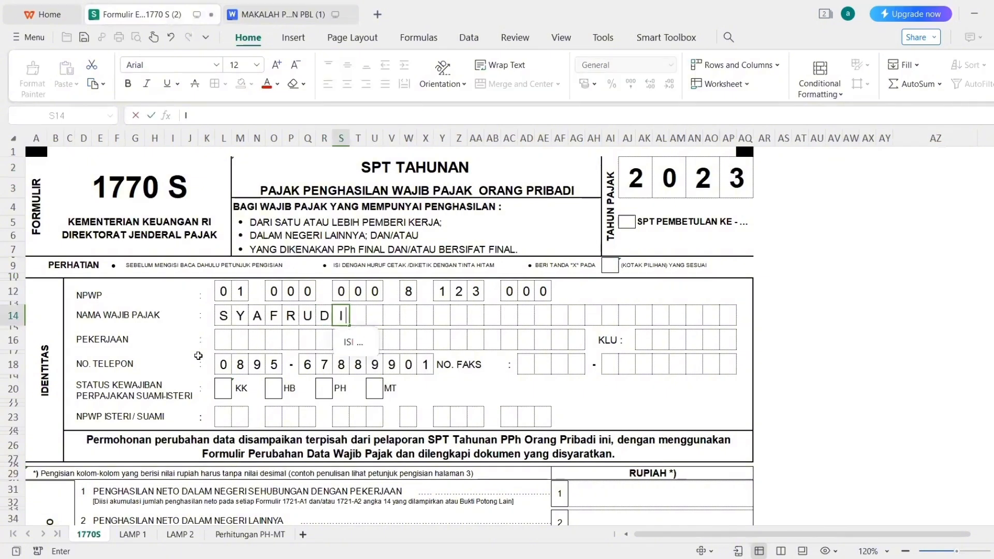
key(Tab)
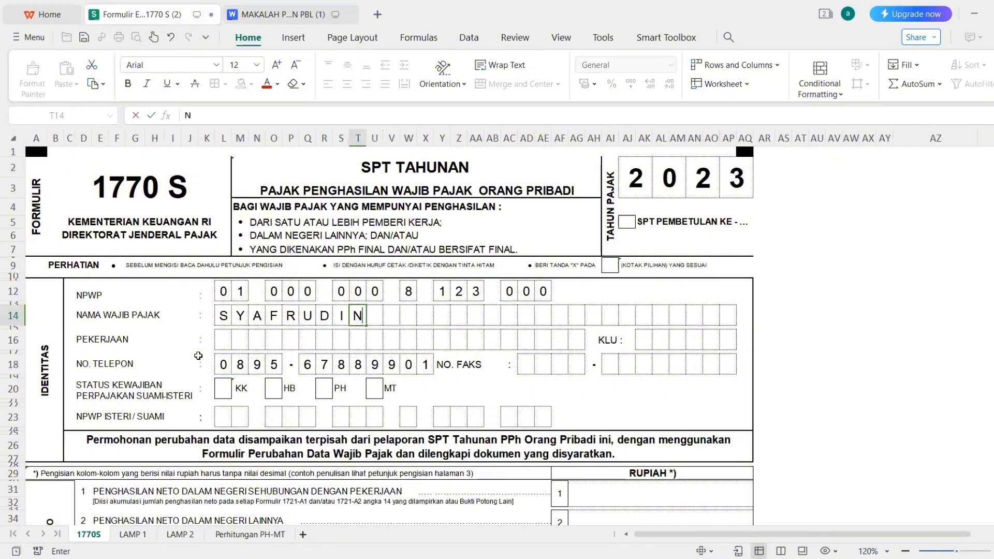
Add the taxpayer's surname in capitals after one blank box in NAMA WAJIB PAJAK.
key(Tab)
key(Tab)
key(Delete)
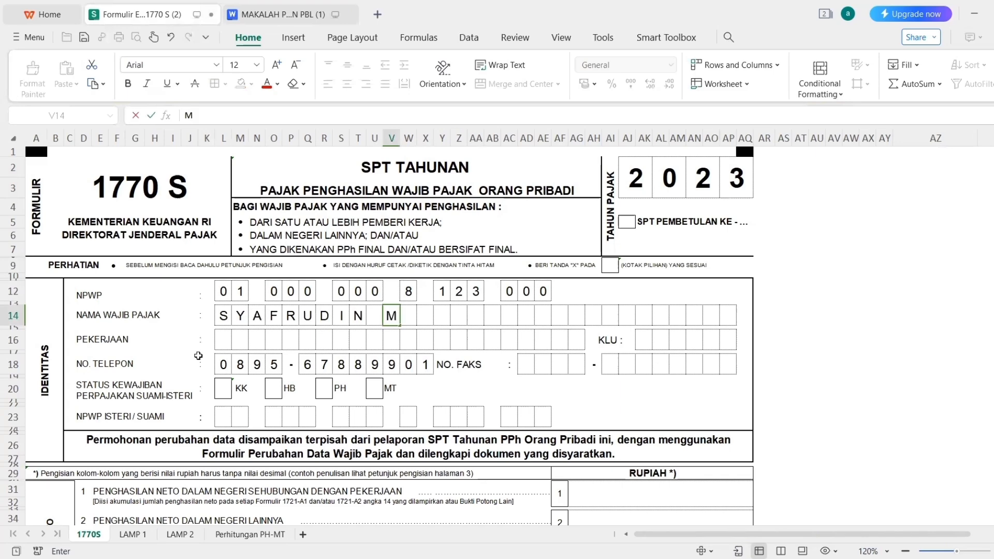
key(Tab)
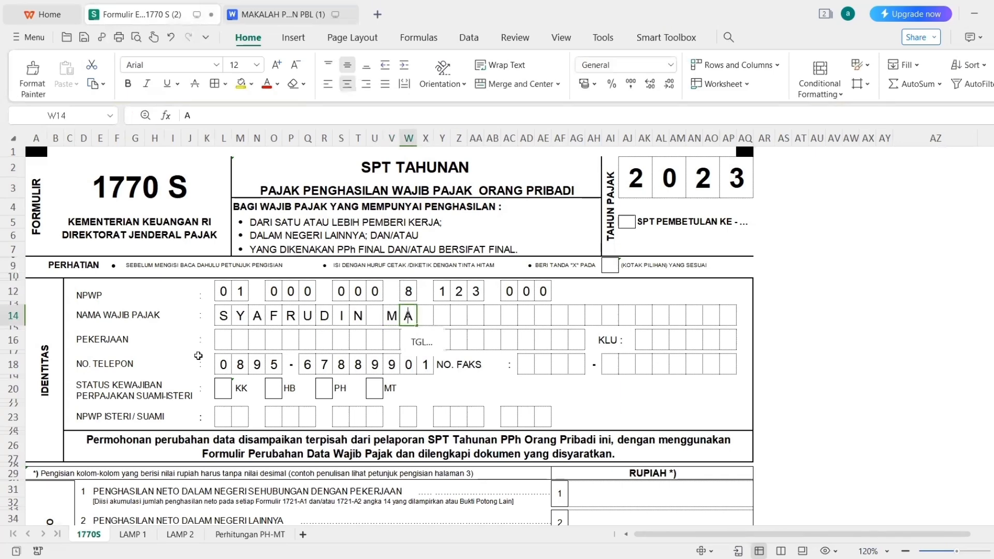
key(Tab)
key(Tab)
key(Tab)
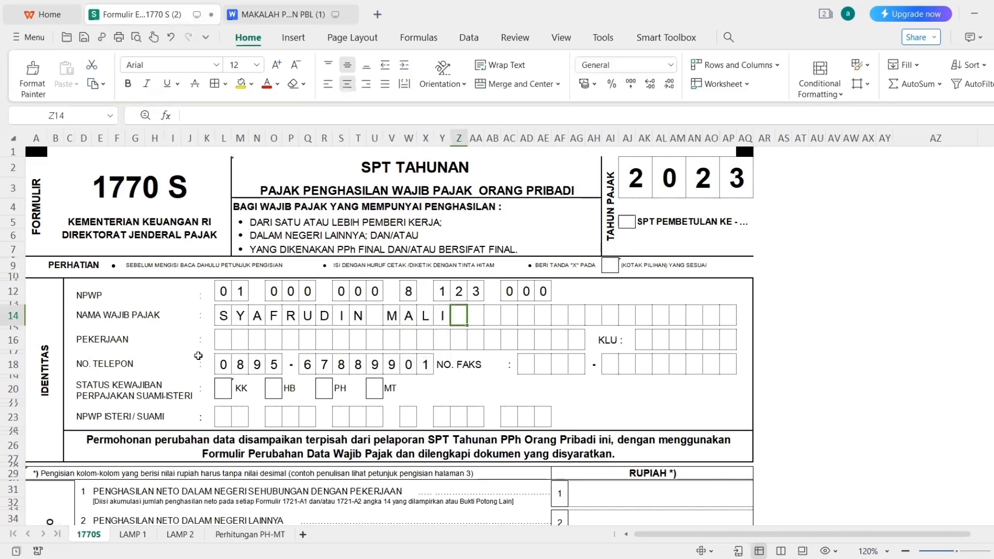
key(Tab)
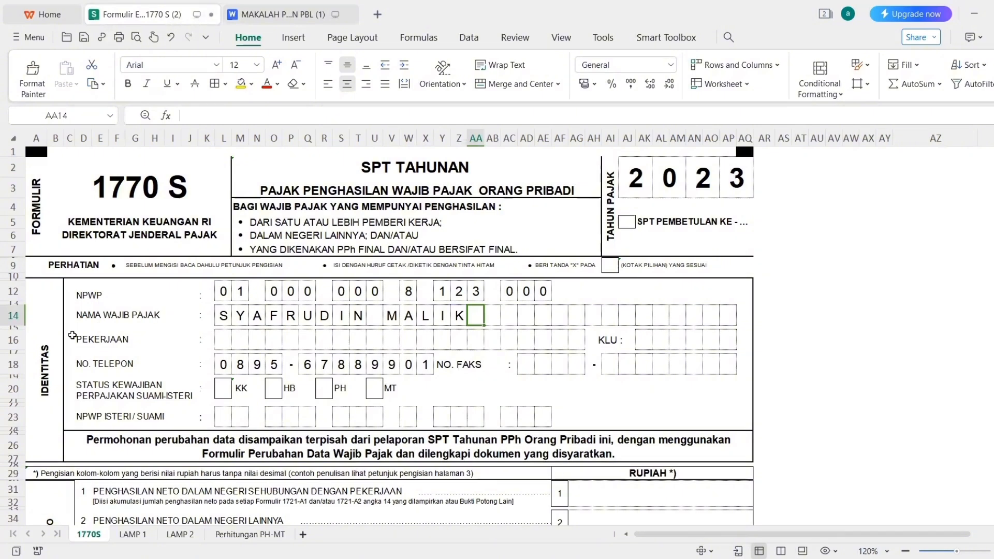
click(282, 14)
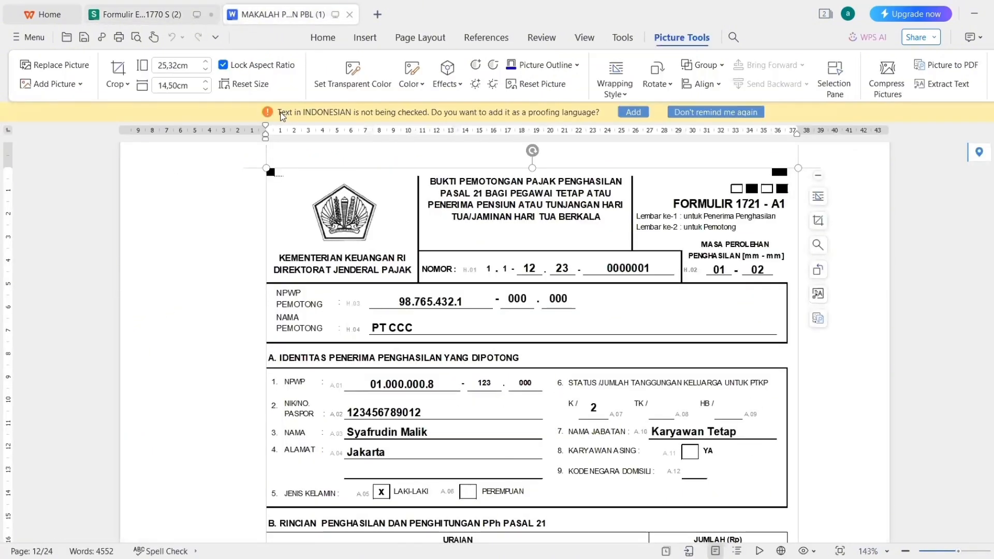
Type KARYAWAN into the first PEKERJAAN boxes, one letter per box.
click(135, 15)
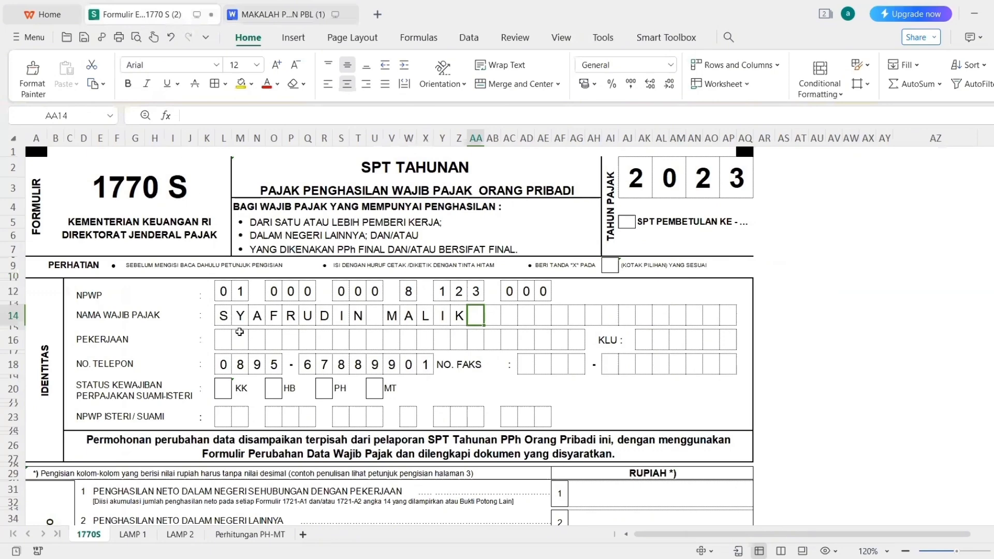
click(219, 335)
text(K)
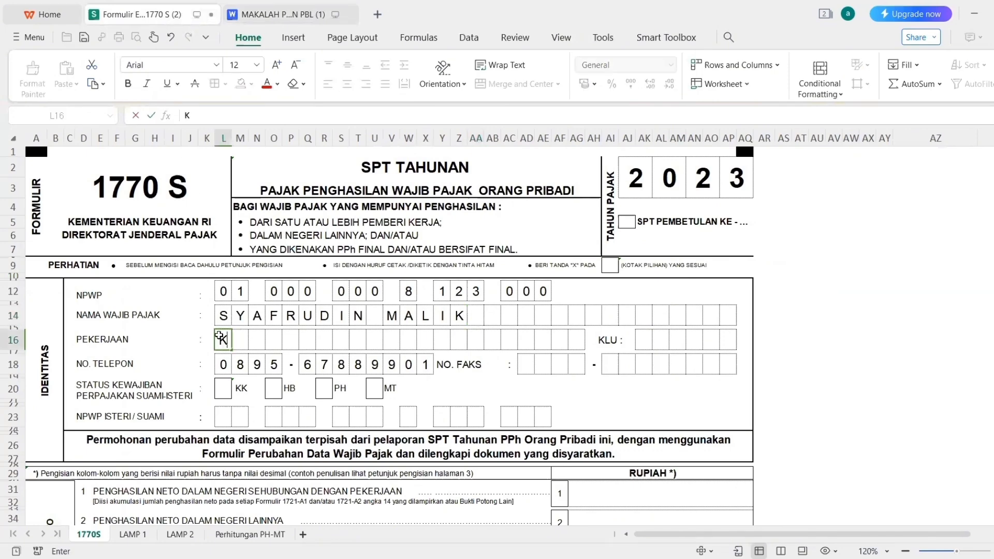
key(Tab)
text(A)
key(Tab)
text(R)
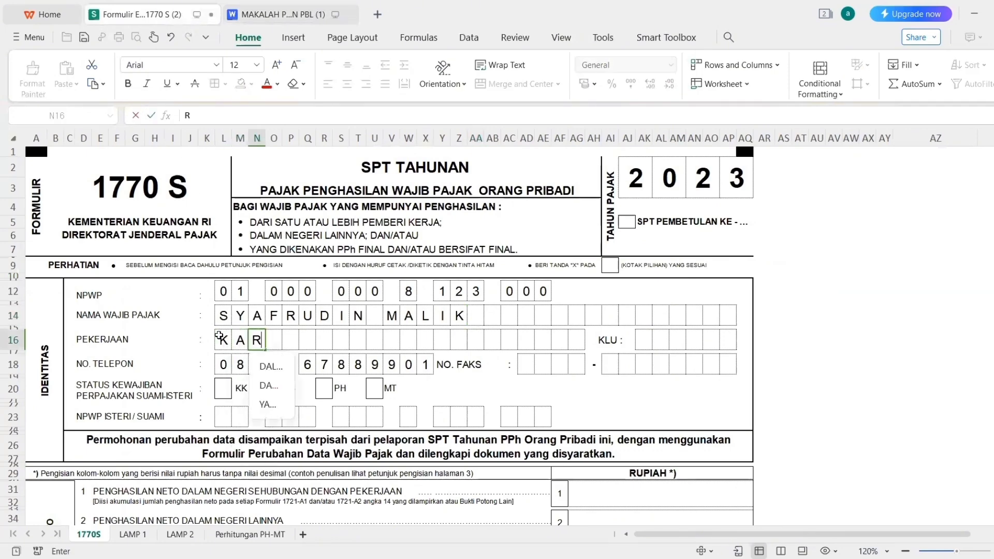
key(Tab)
text(Y)
key(Tab)
text(A)
key(Tab)
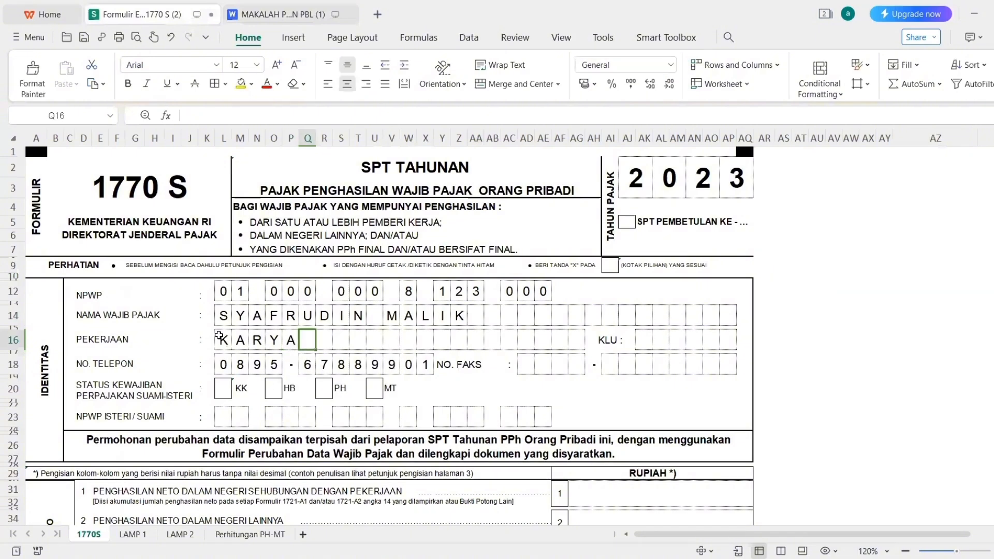
text(W)
key(Tab)
text(A)
key(Tab)
text(N)
key(Tab)
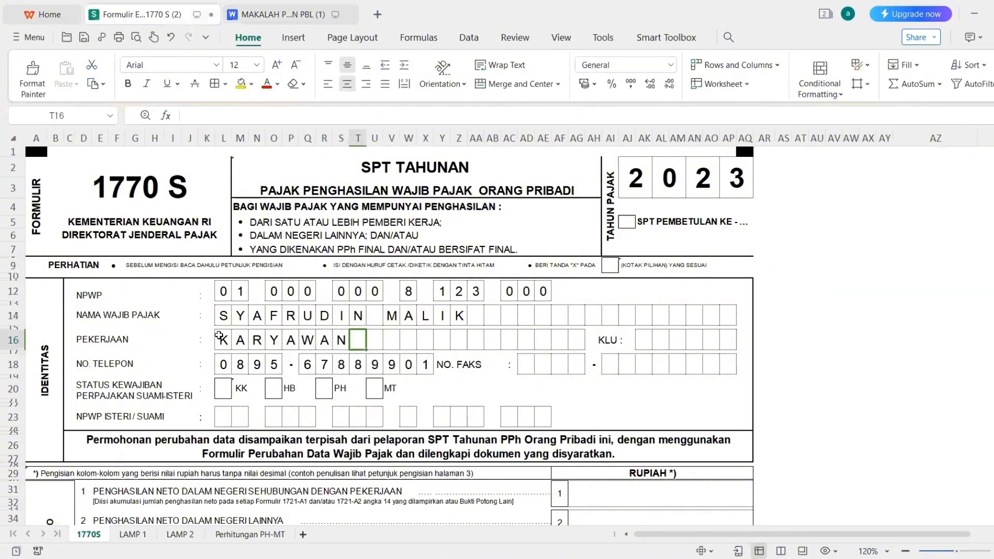
Add TETAP after a blank box to complete the occupation KARYAWAN TETAP.
key(Tab)
text(T)
key(Tab)
text(E)
key(Tab)
text(T)
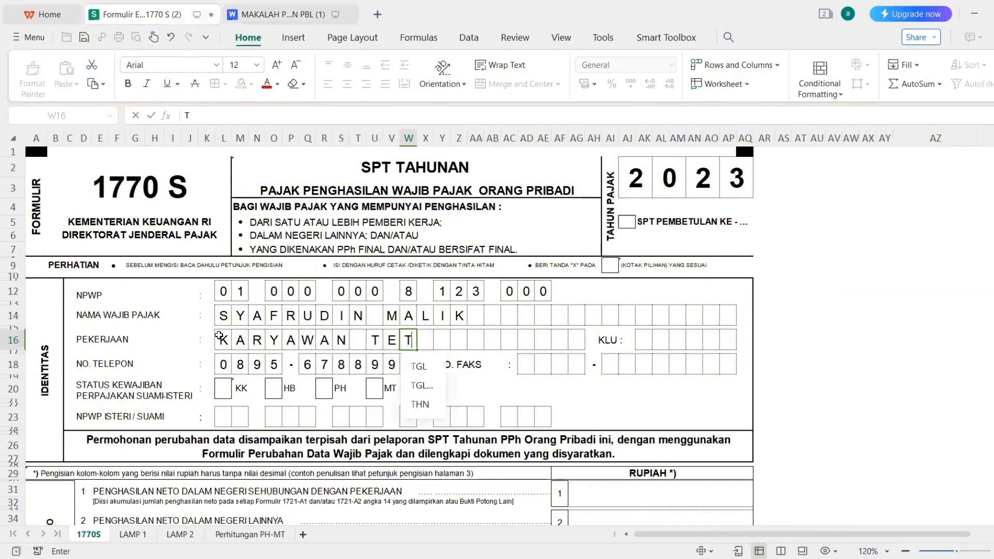
key(Tab)
text(A)
key(Tab)
text(P)
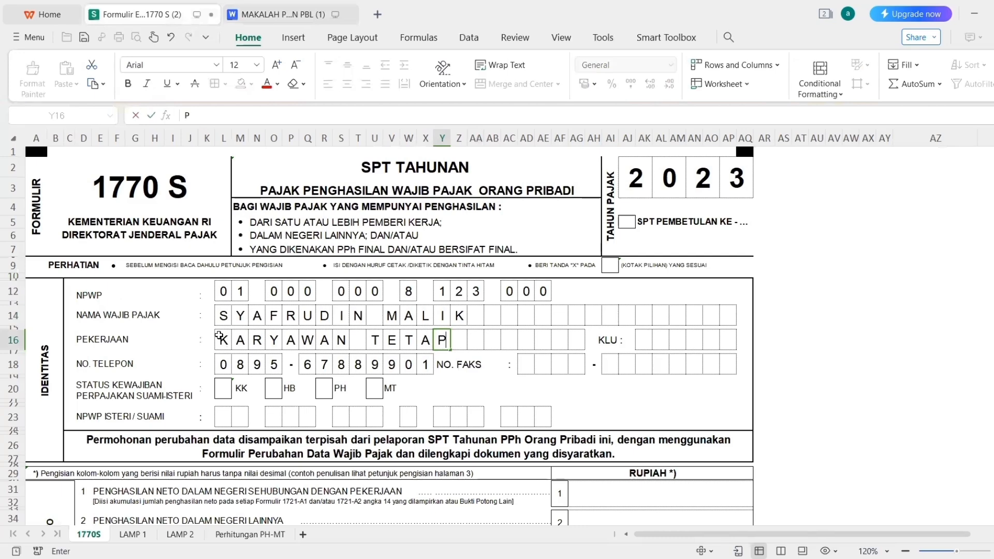
key(Return)
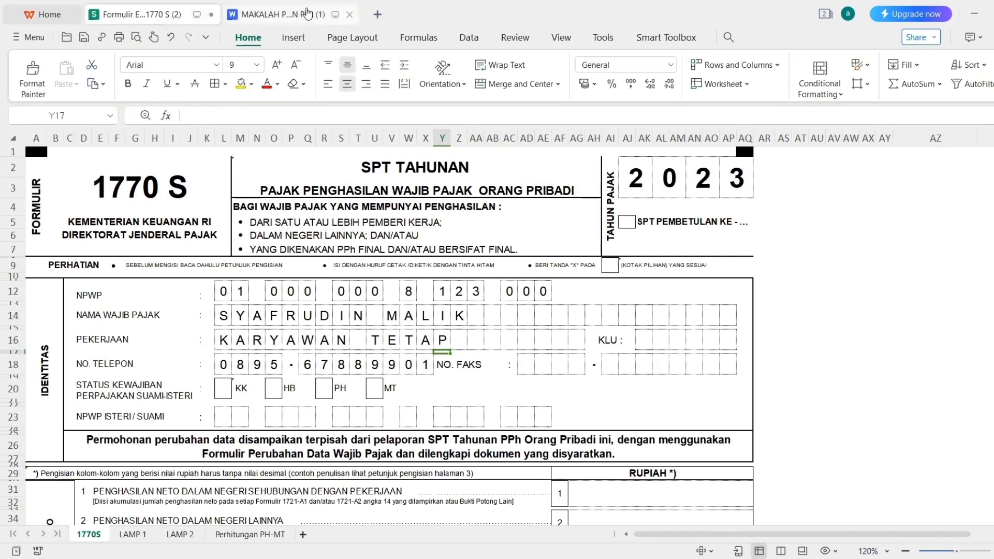
click(290, 14)
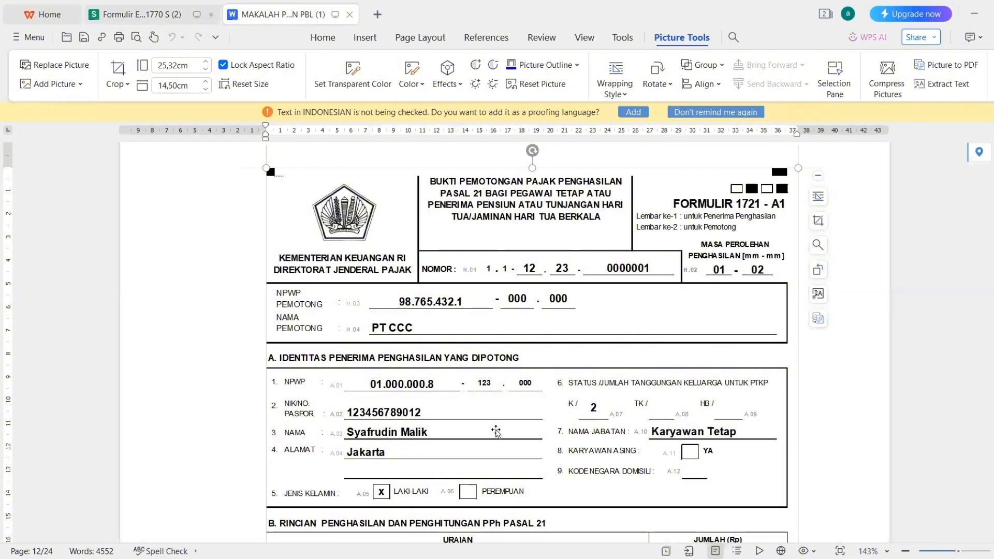
Mark an X in the KK status box at cell L20.
click(137, 14)
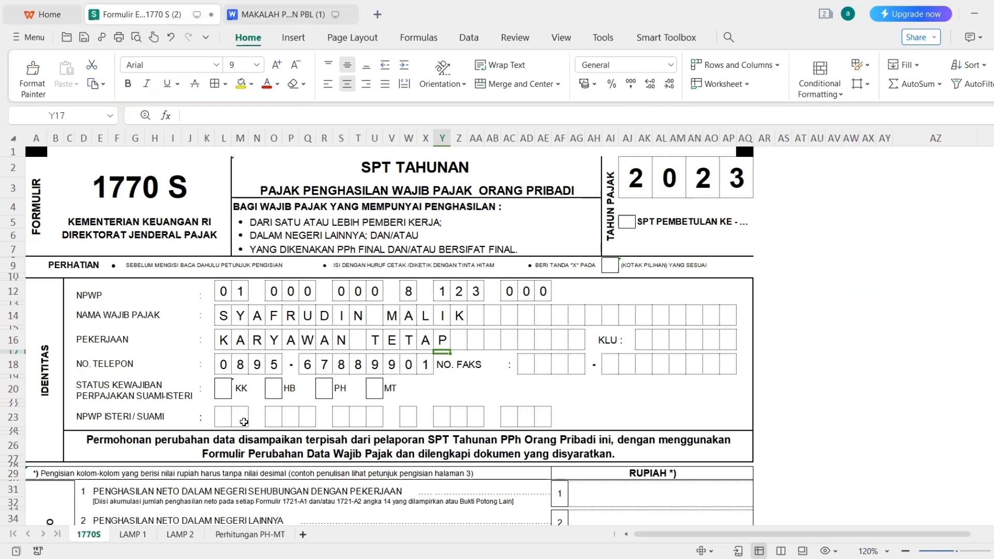
click(227, 386)
text(X)
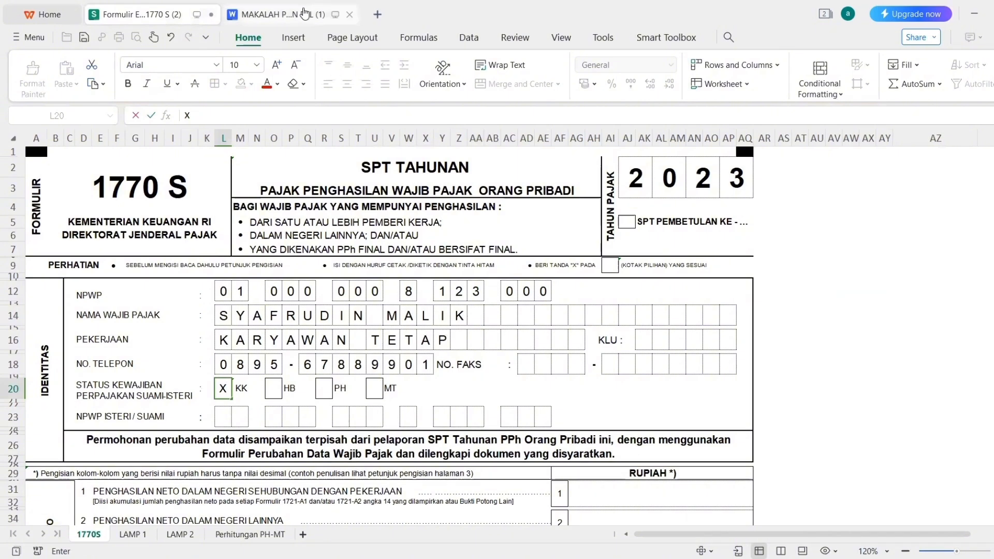
Check the 1721-A1 reference, then scroll the 1770 S form down to the net-income section.
click(305, 15)
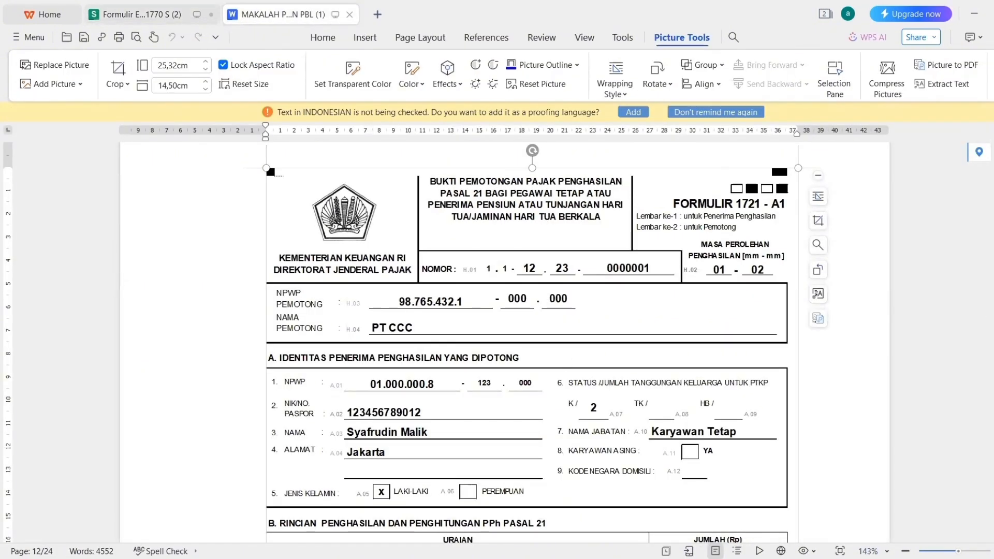
scroll(527, 342, down, 1)
scroll(562, 352, down, 2)
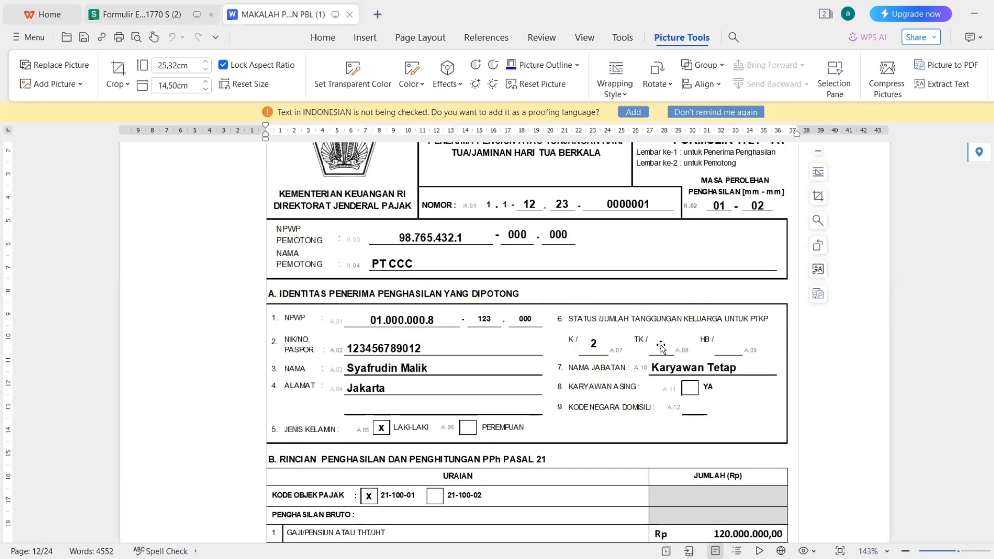
click(139, 19)
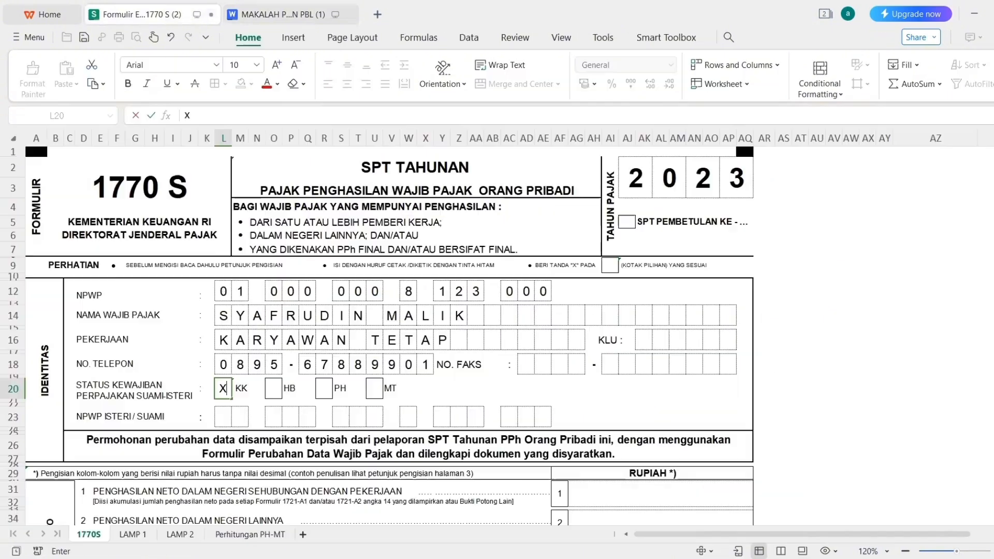
scroll(743, 135, down, 3)
scroll(361, 209, down, 1)
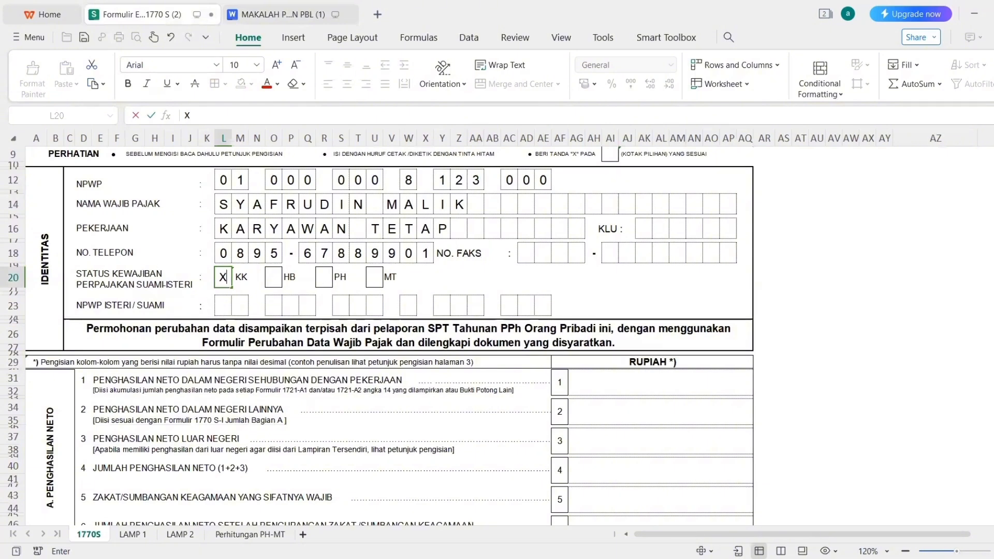
scroll(378, 336, down, 4)
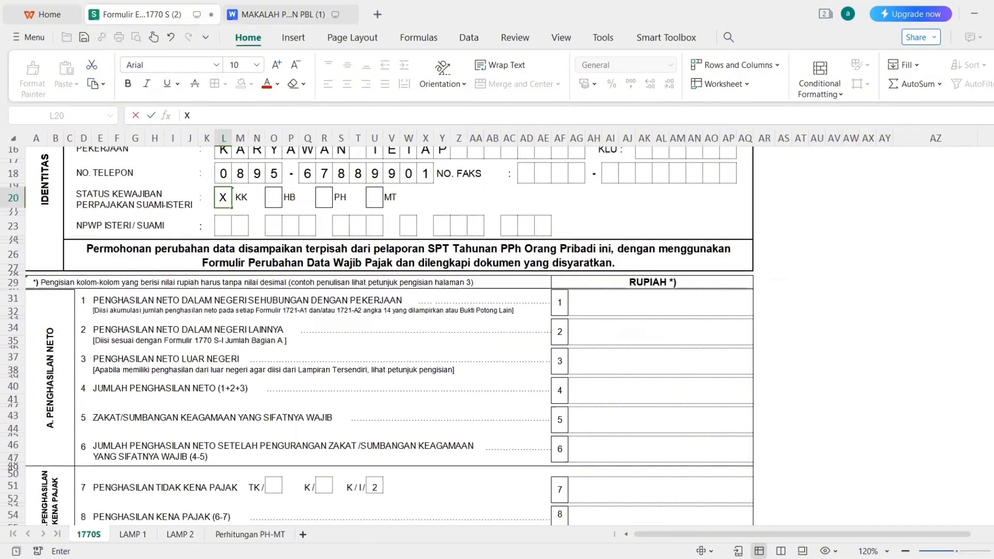
scroll(99, 226, down, 1)
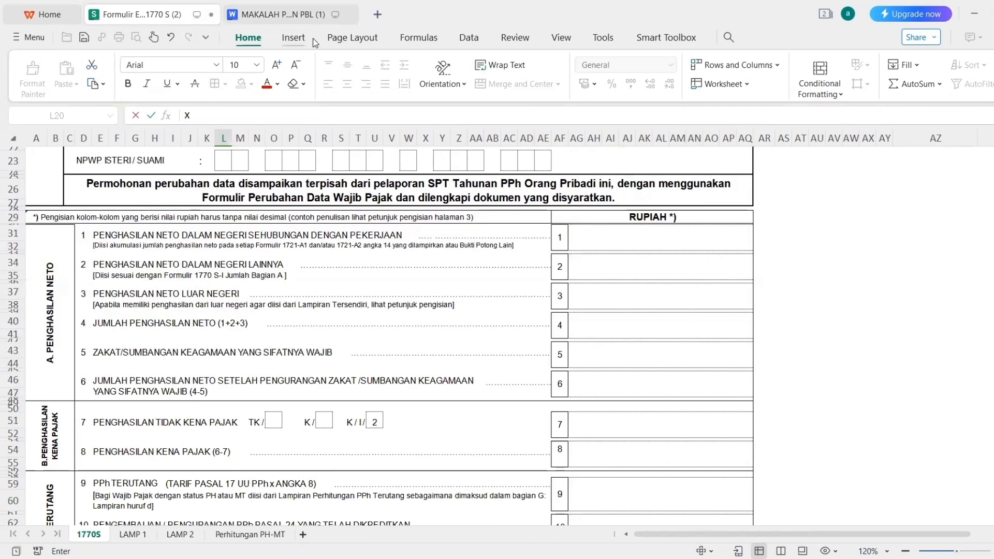
Look up the 216.800.000 net income on the 1721-A1 reference document.
click(299, 17)
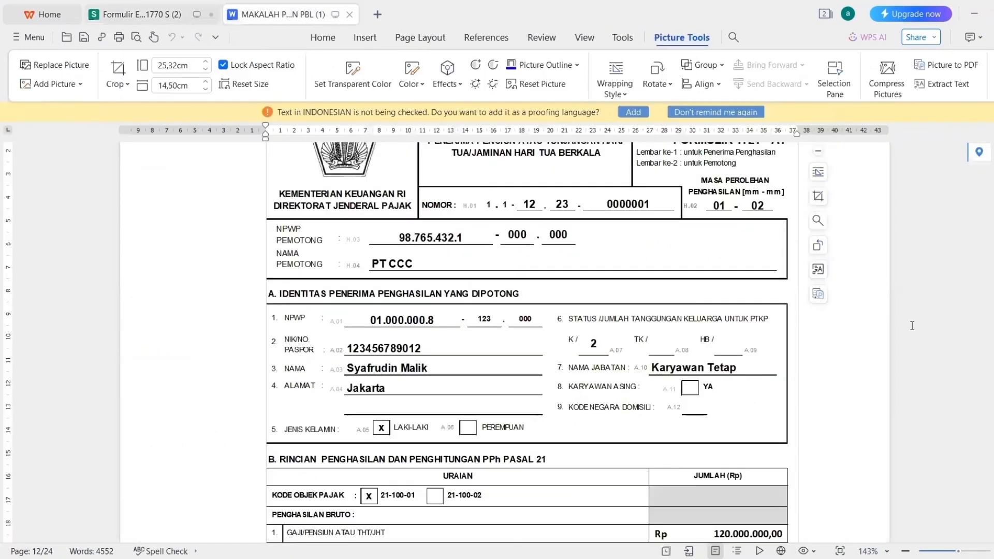
scroll(527, 342, down, 10)
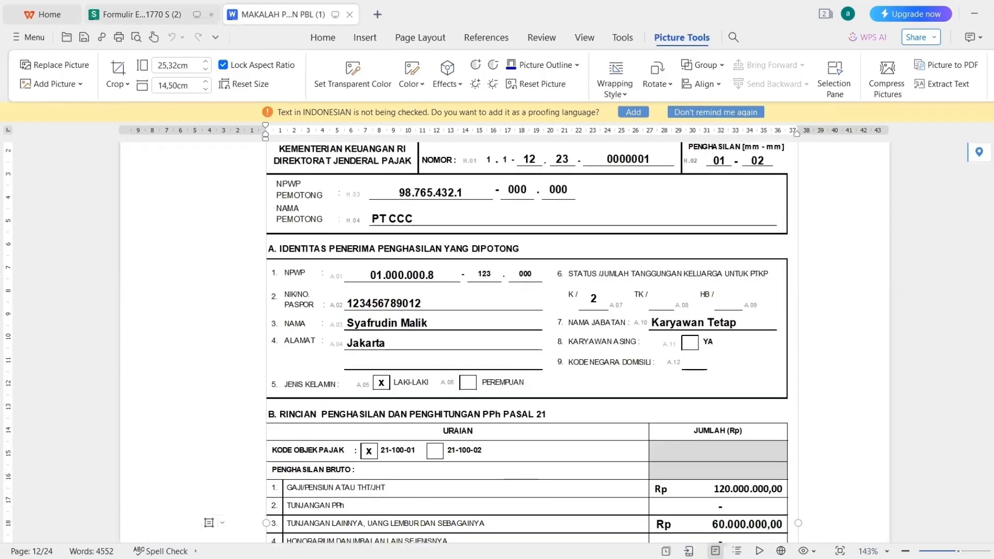
scroll(865, 302, up, 1)
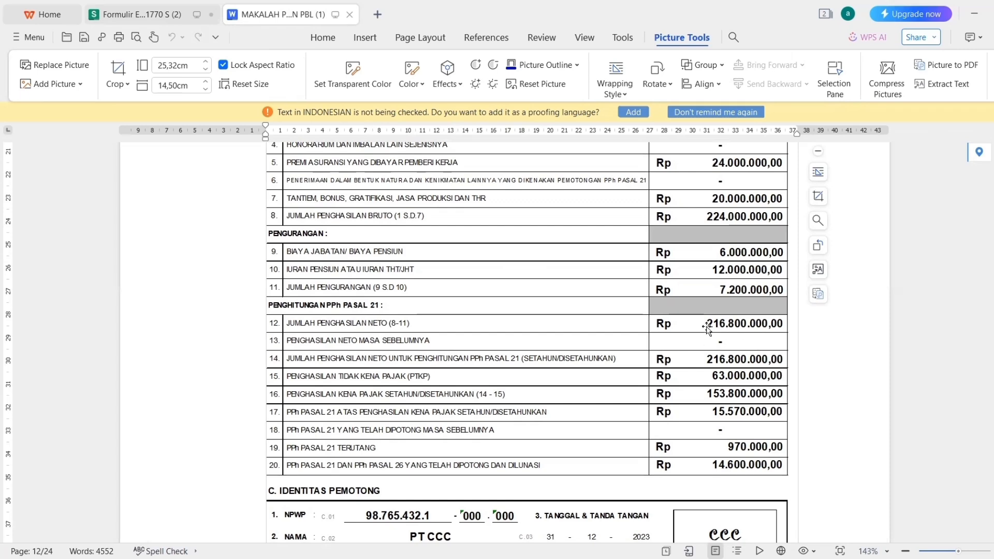
click(125, 13)
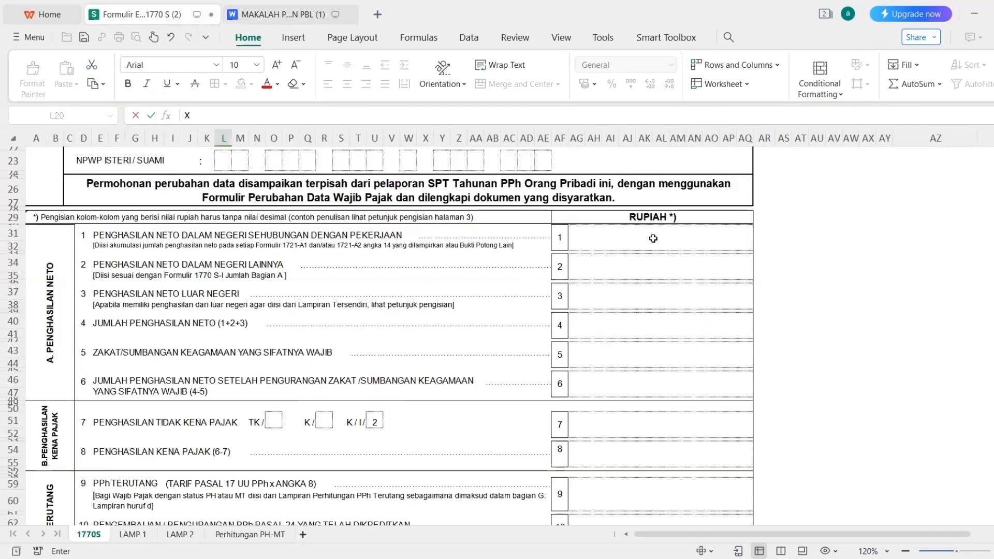
Enter 216800000 as line 1 net income, removing the stray trailing backslash.
click(645, 242)
text(216800000\)
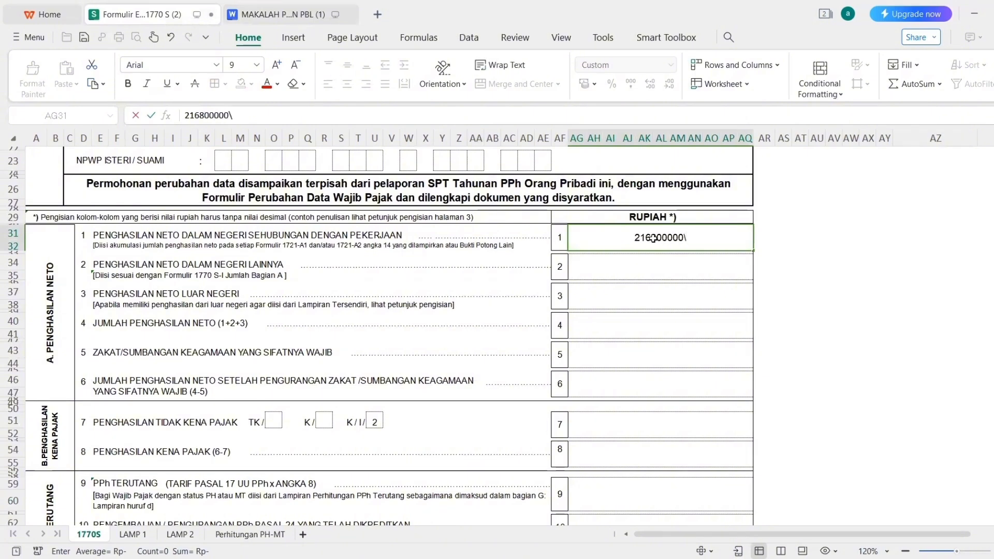
key(Return)
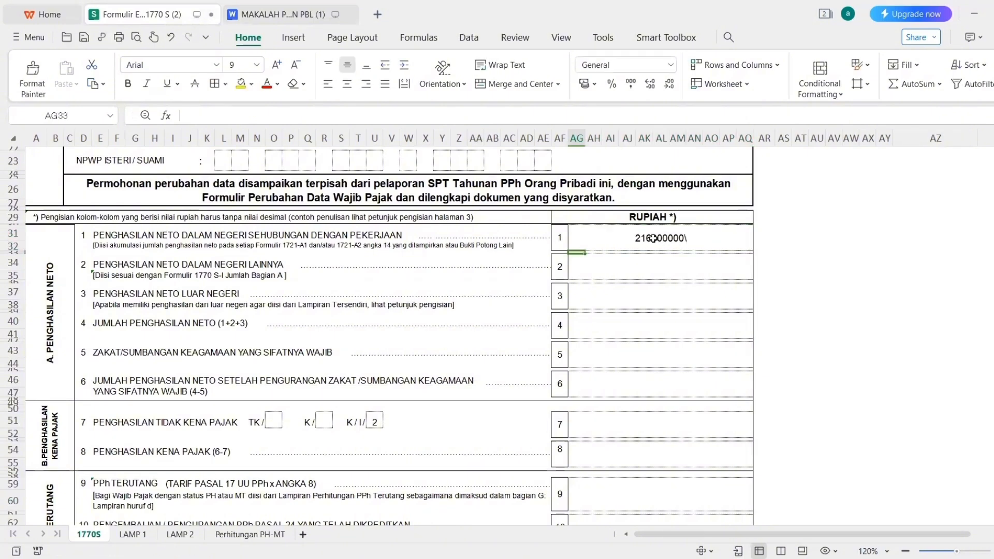
double_click(693, 239)
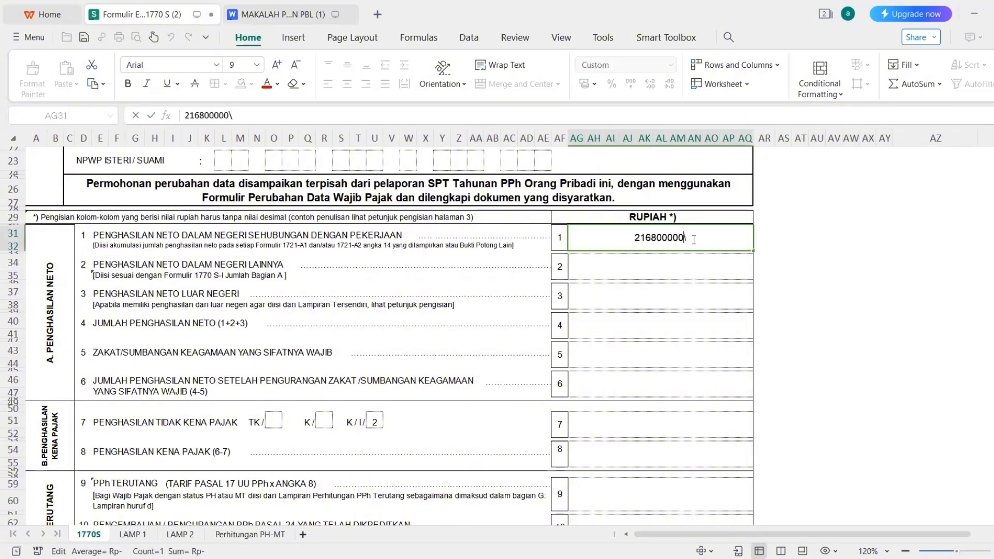
key(BackSpace)
key(Return)
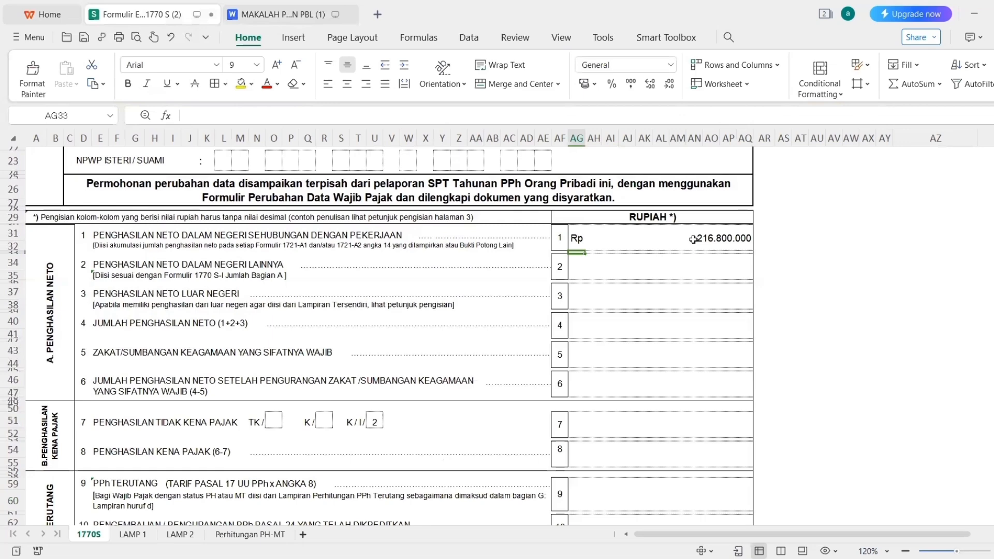
click(590, 258)
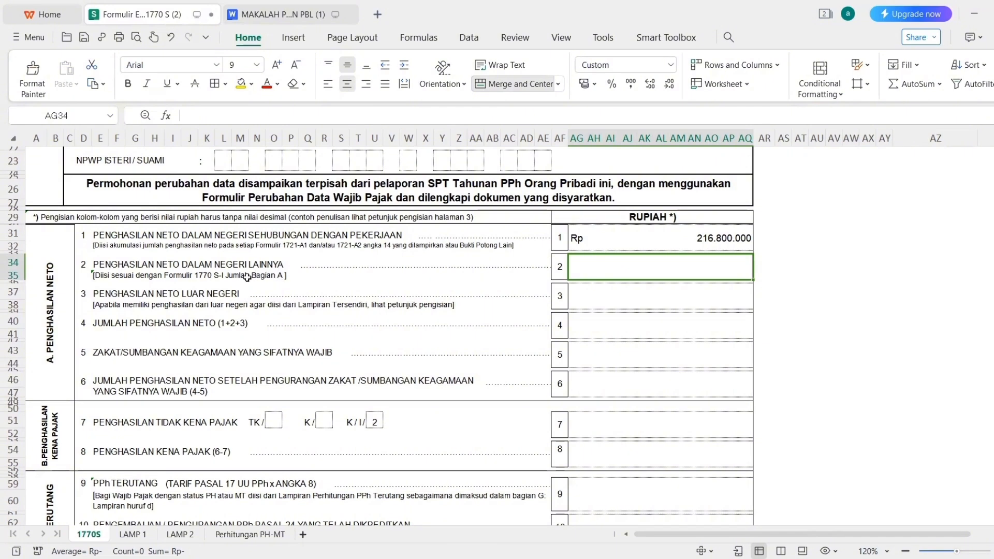
Link line 2's amount to LAMP 1's JUMLAH BAGIAN A total.
click(136, 535)
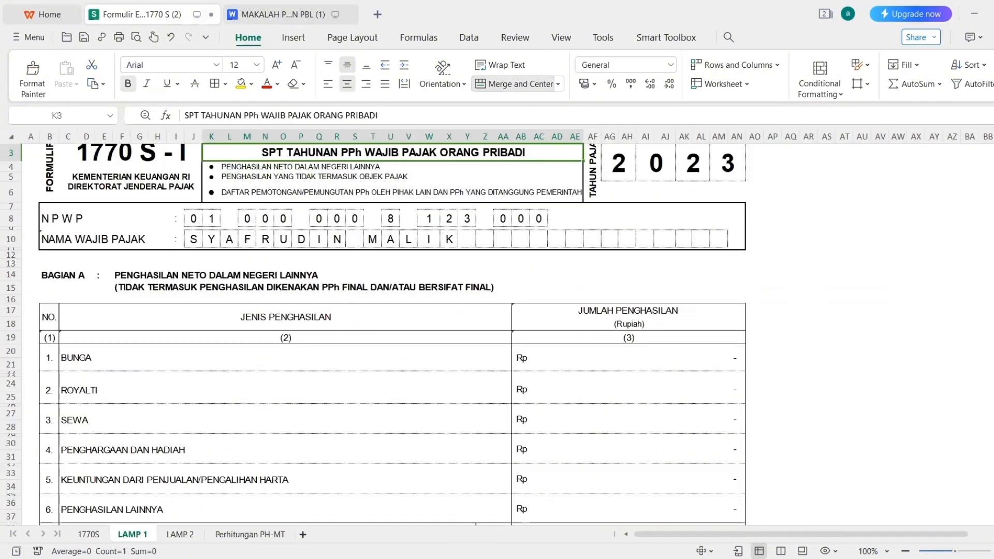
scroll(373, 334, down, 3)
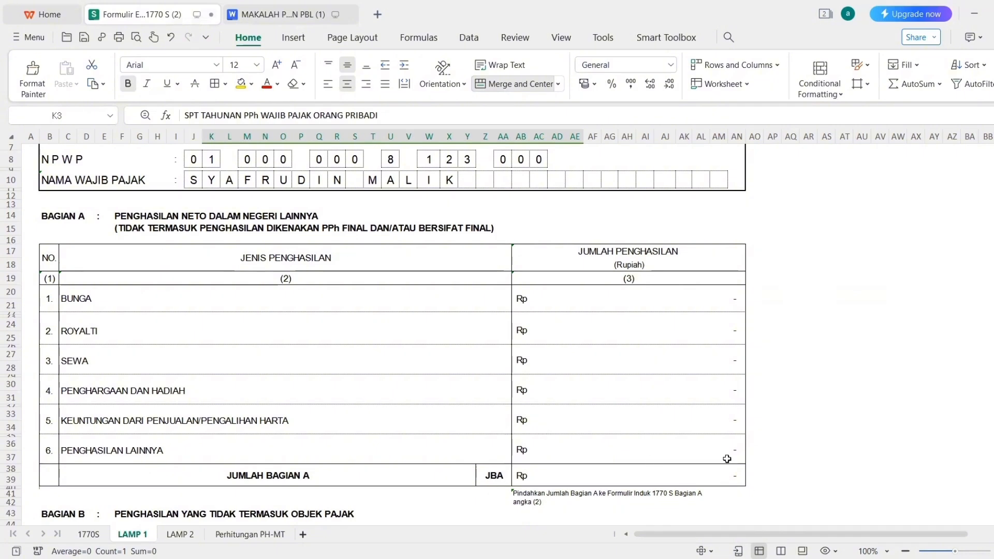
click(88, 534)
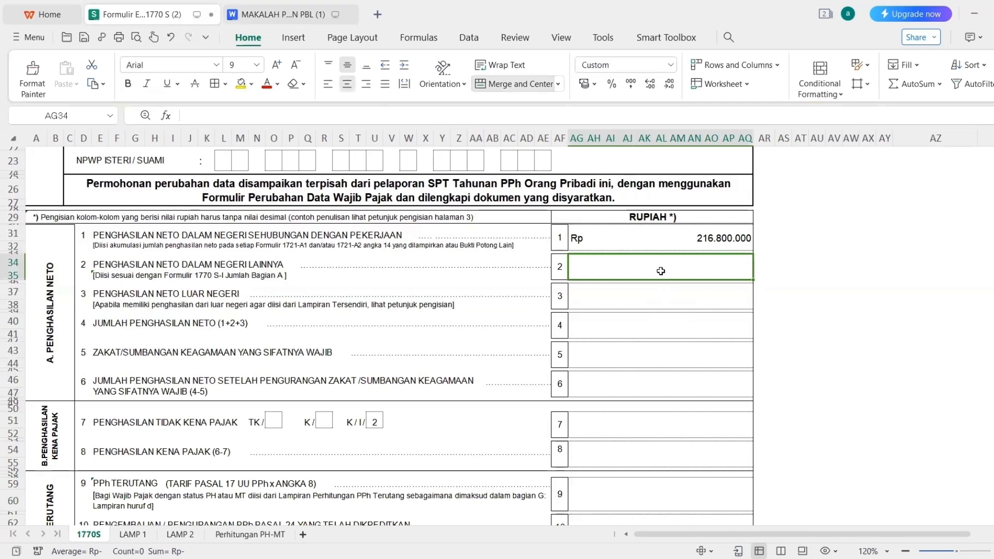
text(=)
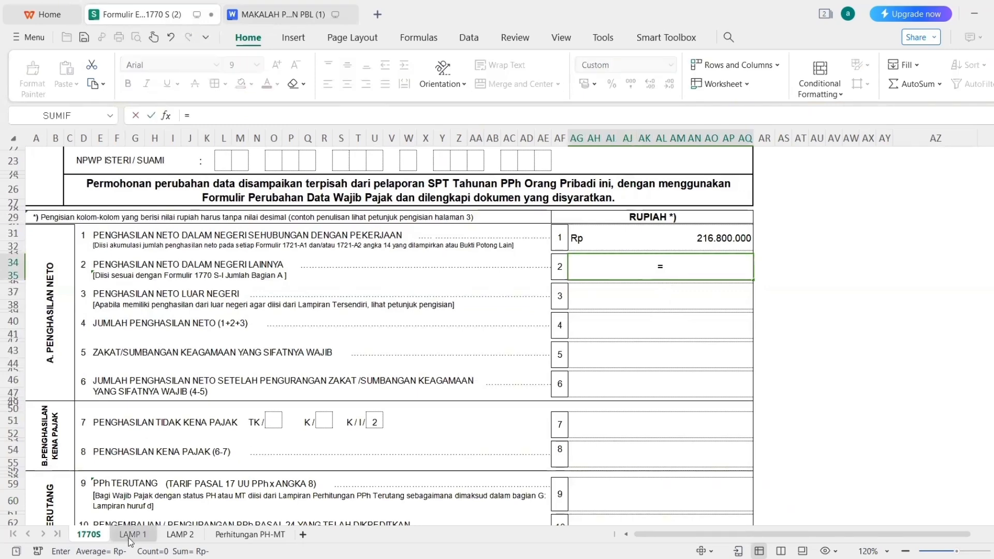
click(133, 534)
click(571, 482)
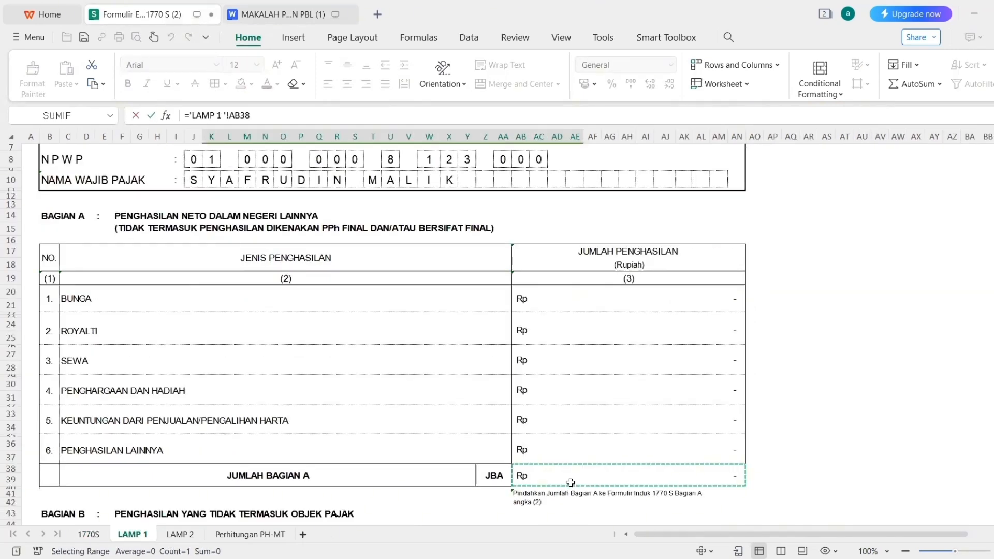
key(Return)
Enter 0 as line 3's amount after checking the PPh figures in the report.
click(624, 289)
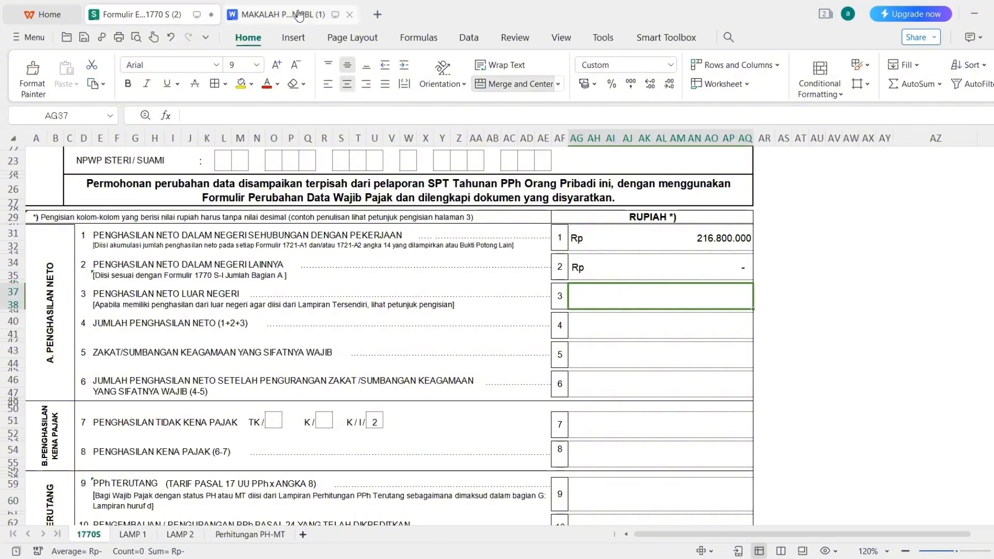
click(299, 14)
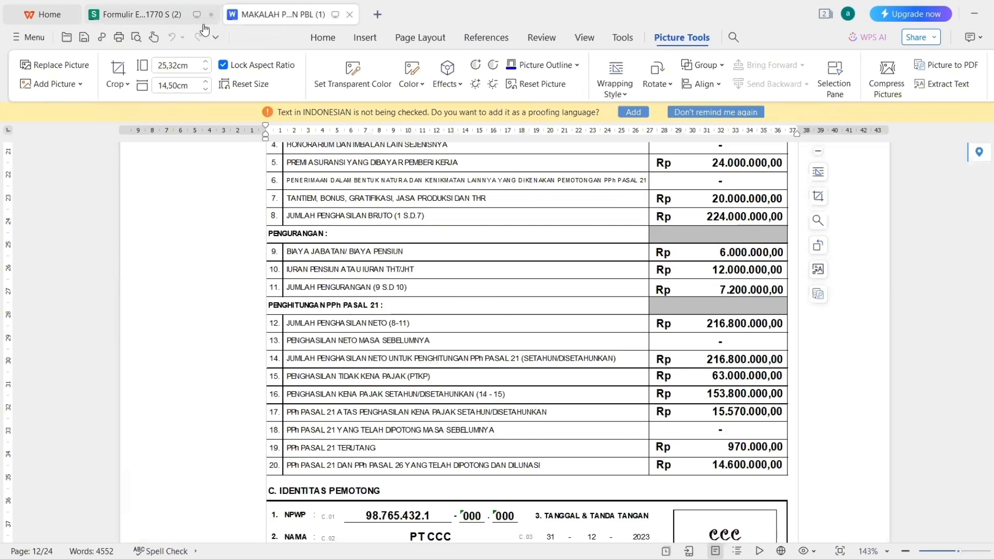
click(185, 18)
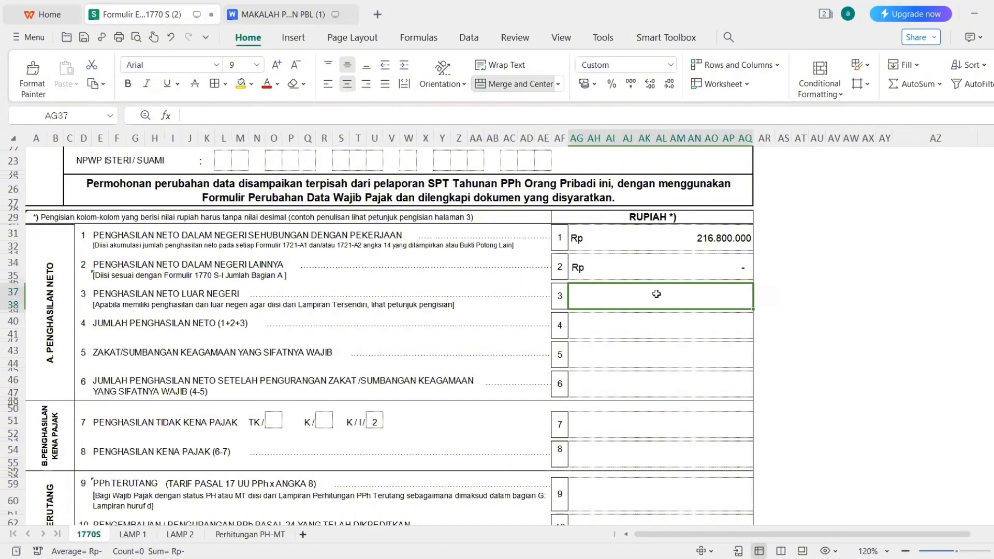
text(0)
key(Return)
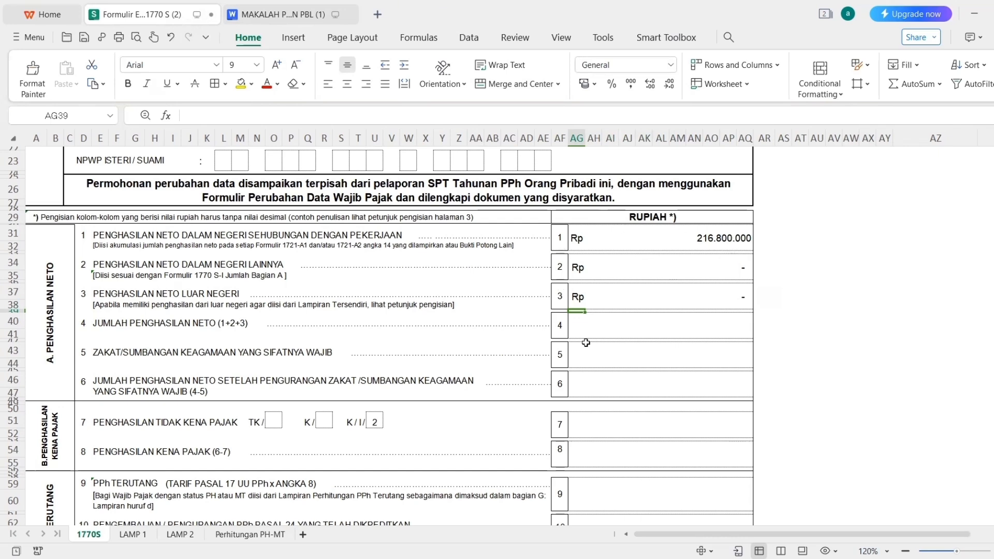
Make line 4 sum lines 1–3, totalling Rp 216.800.000.
click(660, 328)
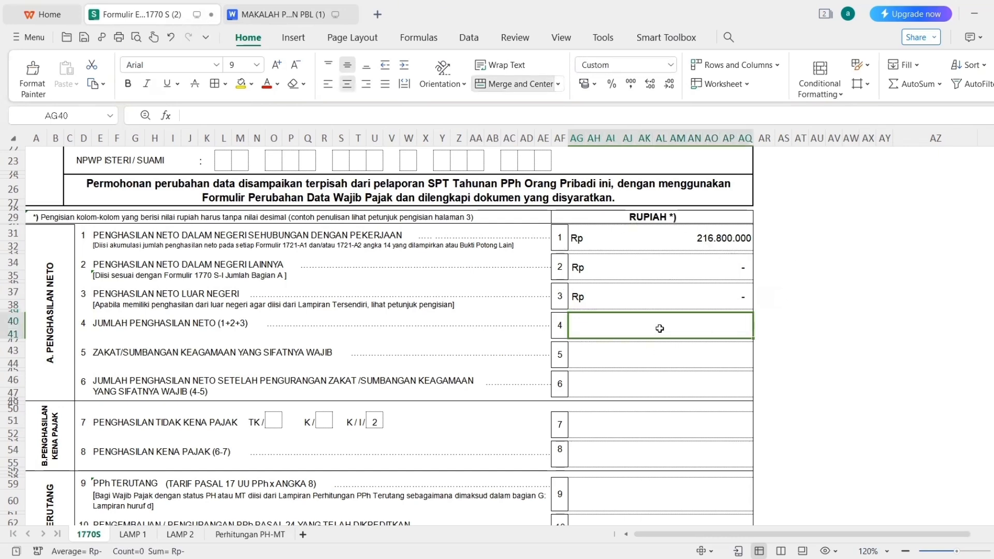
text(=)
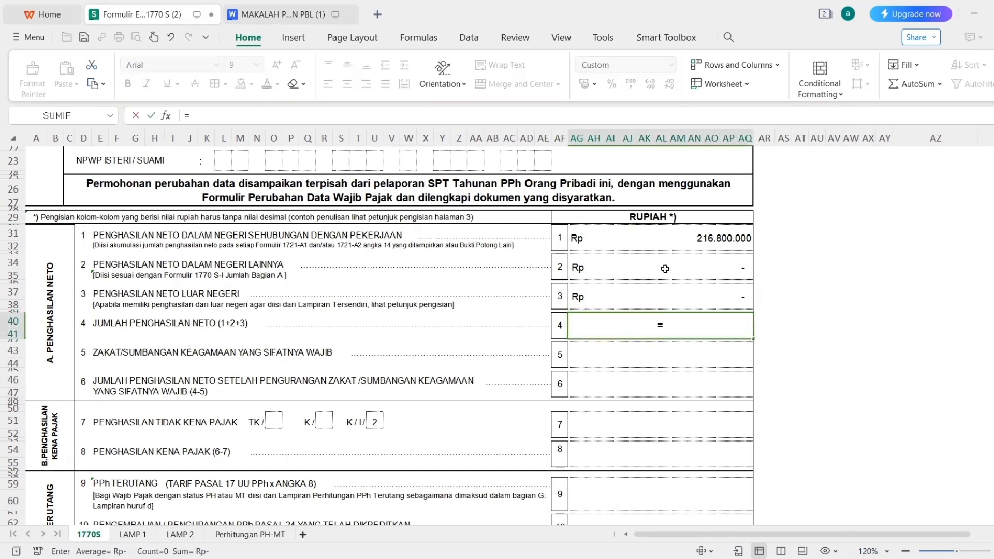
click(631, 237)
text(+)
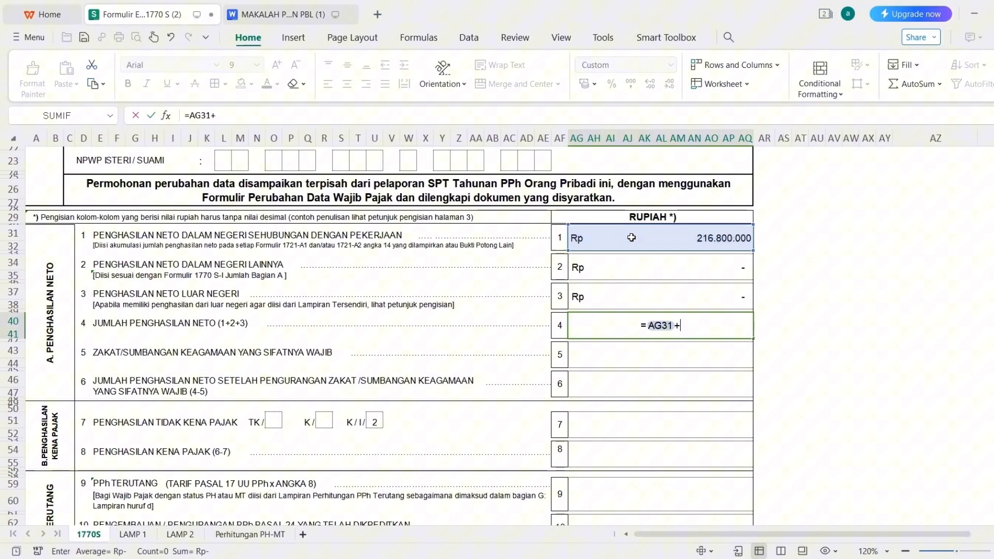
click(660, 270)
text(+)
click(678, 299)
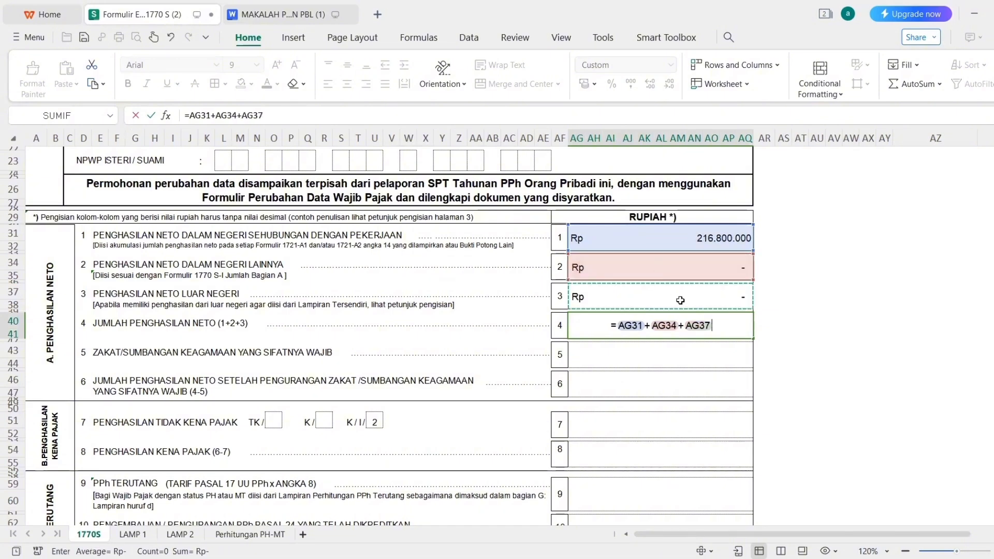
key(Return)
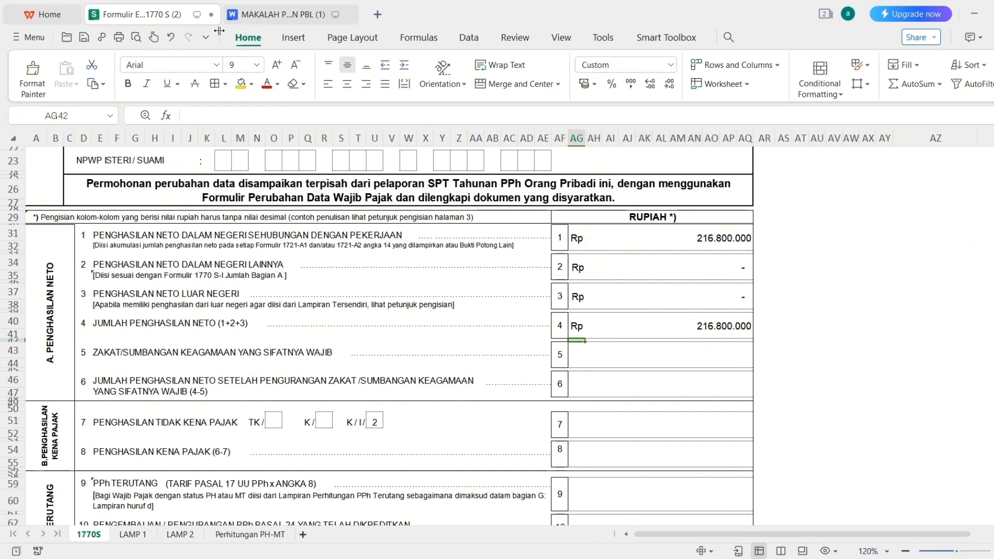
Enter 0 as line 5's amount after checking figures in the report.
click(254, 15)
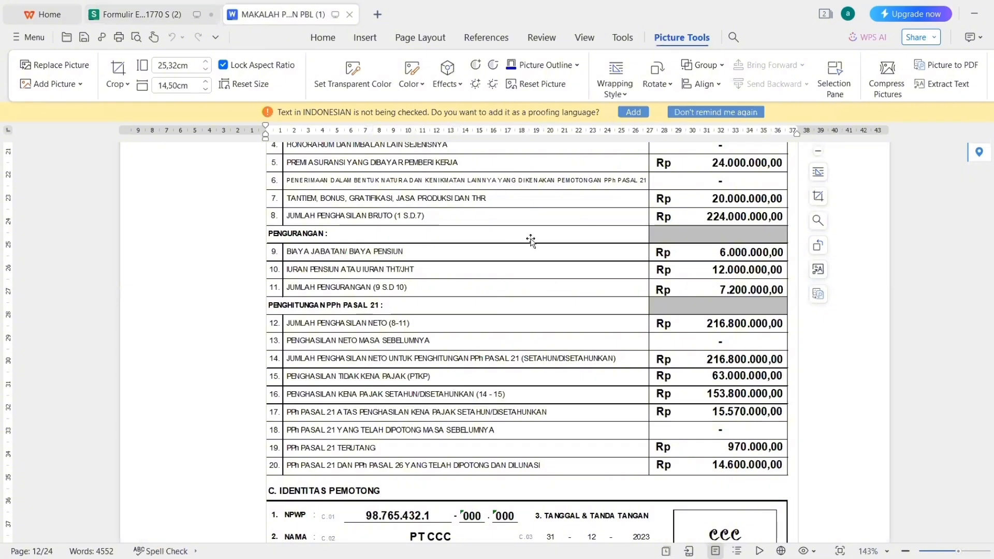
scroll(915, 411, up, 3)
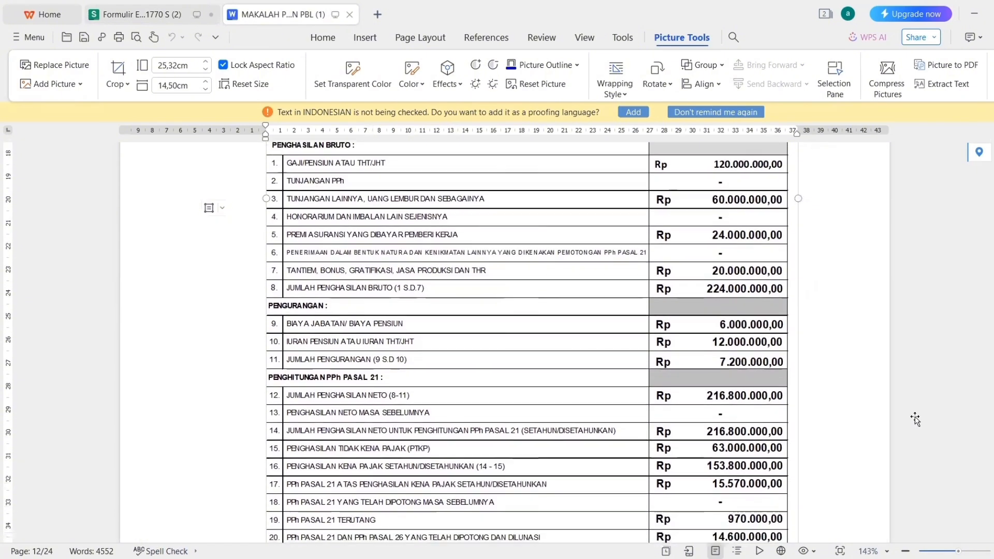
scroll(914, 412, down, 1)
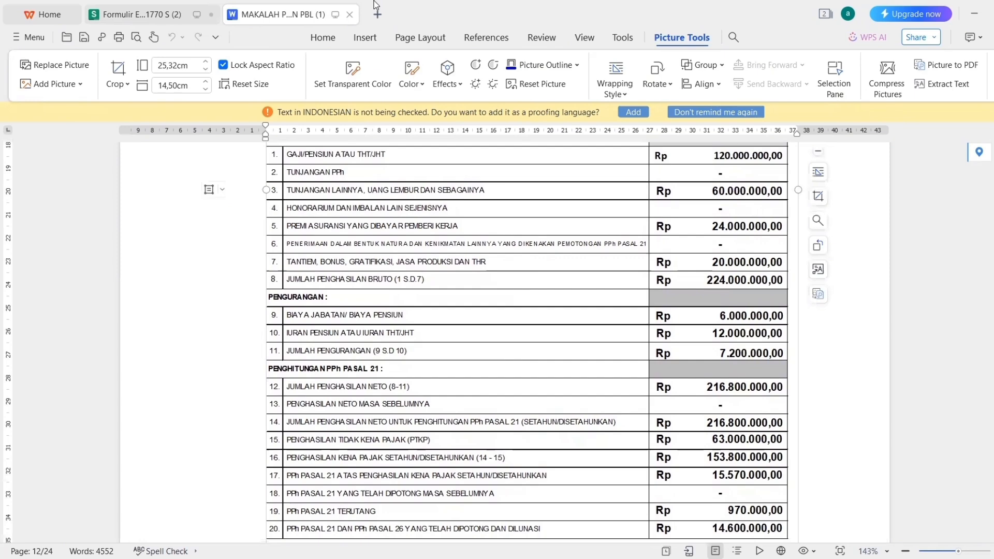
click(154, 15)
click(629, 360)
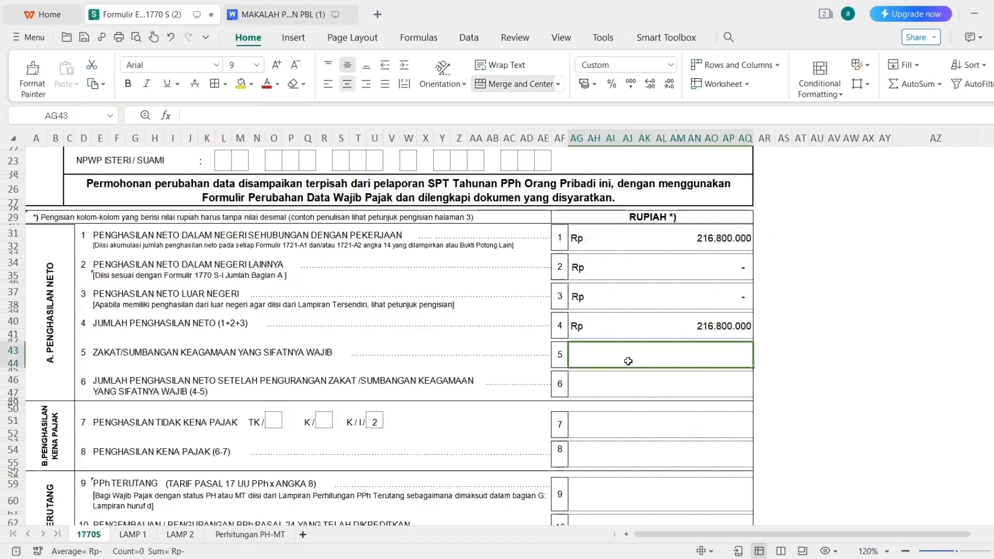
text(0)
key(Return)
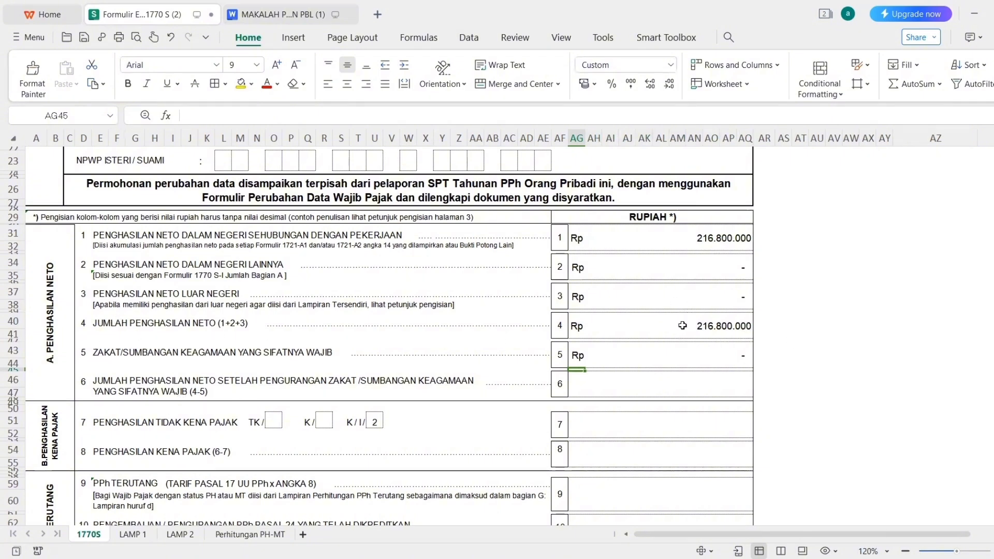
Set line 6 to =AG40-AG43 (Rp 216.800.000) and return to the MAKALAH report.
click(719, 387)
text(=)
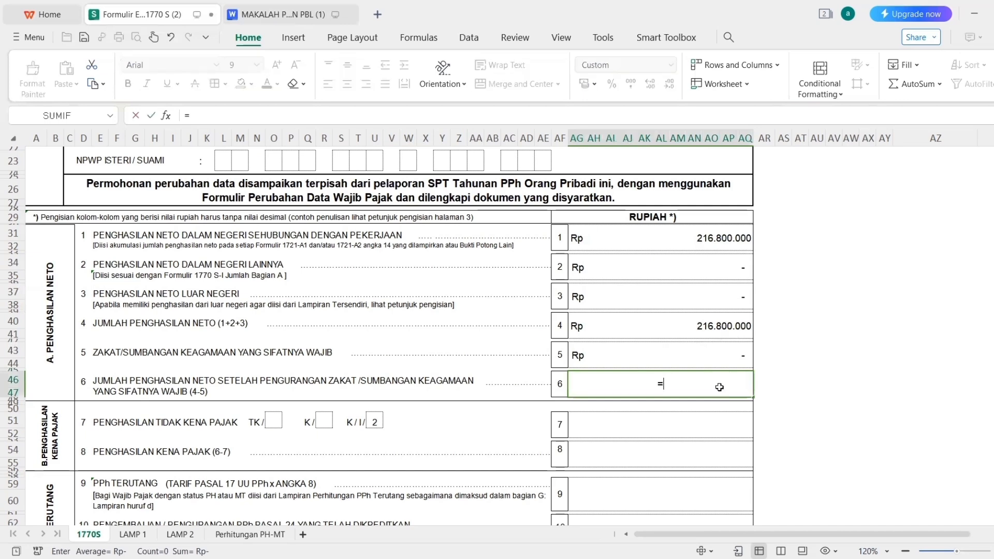
click(685, 330)
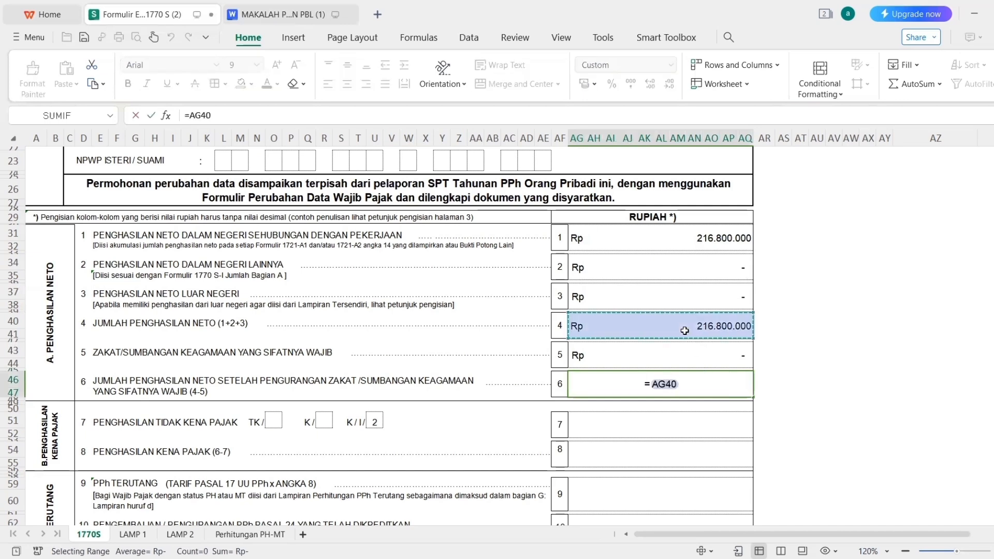
text(-)
click(687, 361)
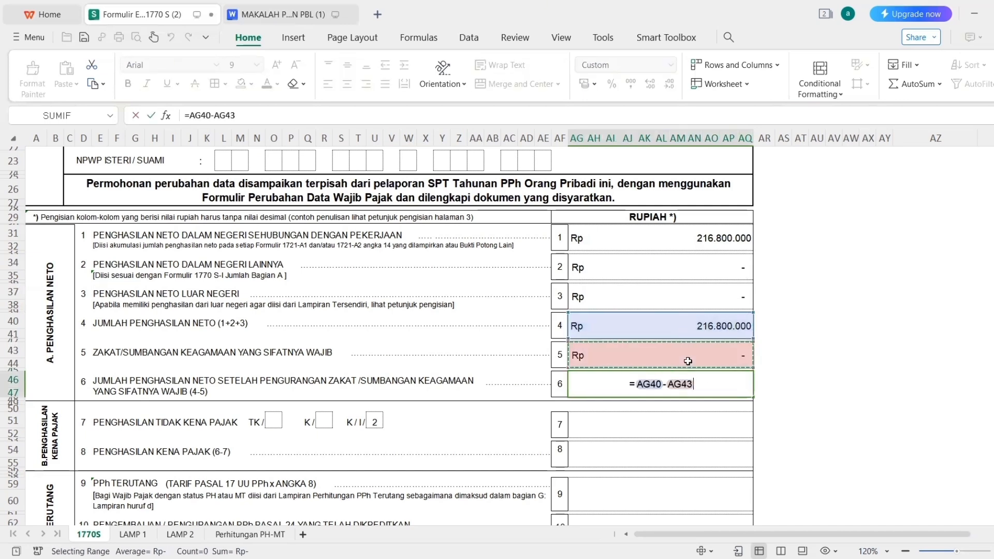
key(Return)
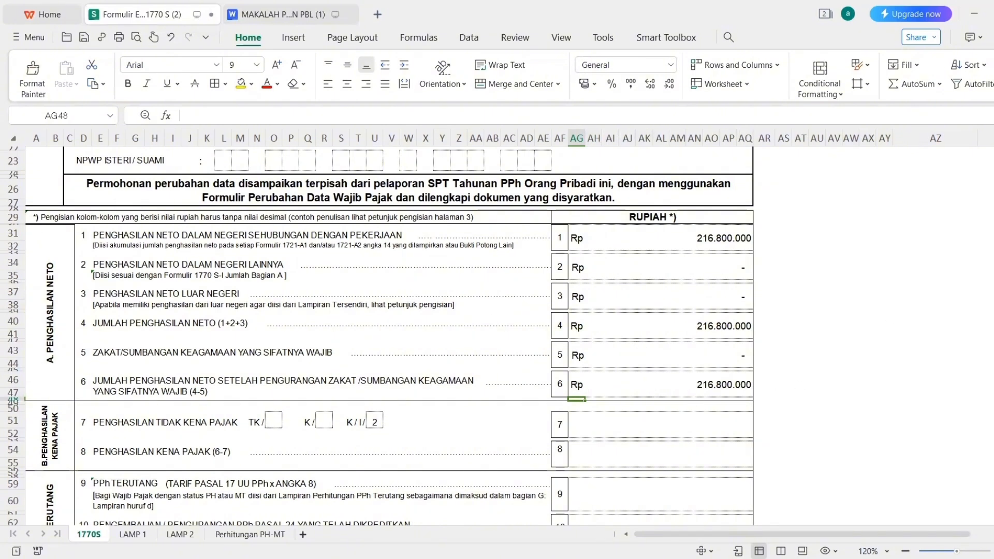
scroll(390, 336, down, 2)
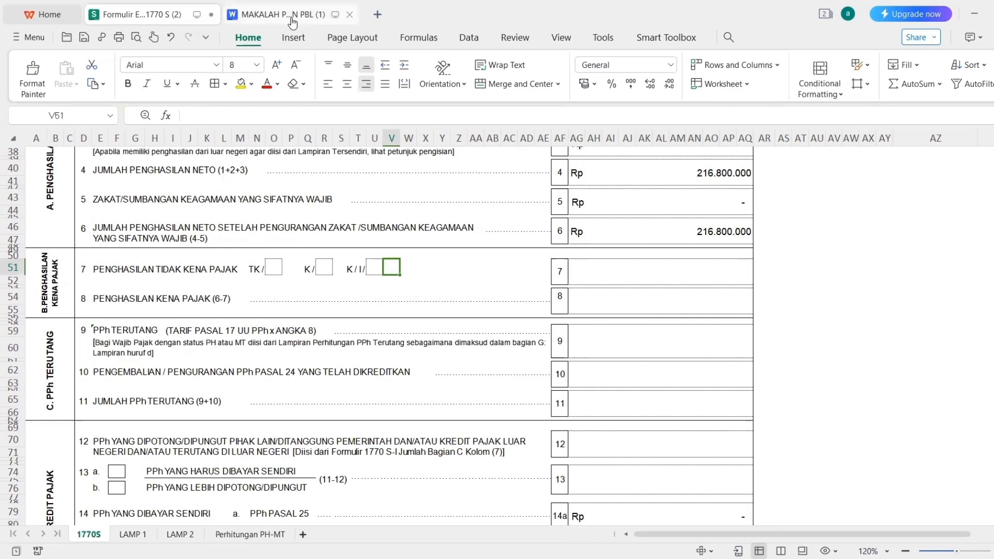
click(290, 18)
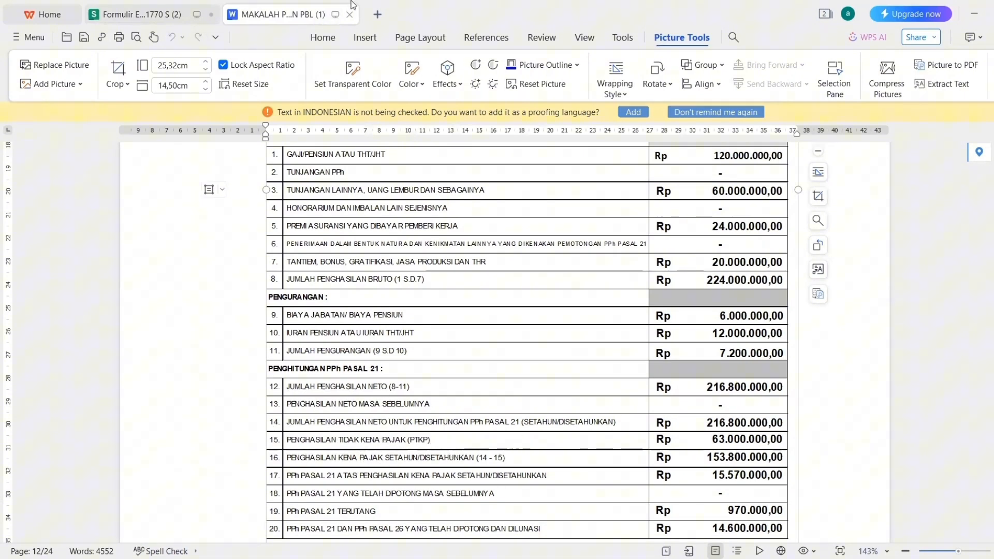
Enter 63000000 as line 7's non-taxable income amount.
click(145, 21)
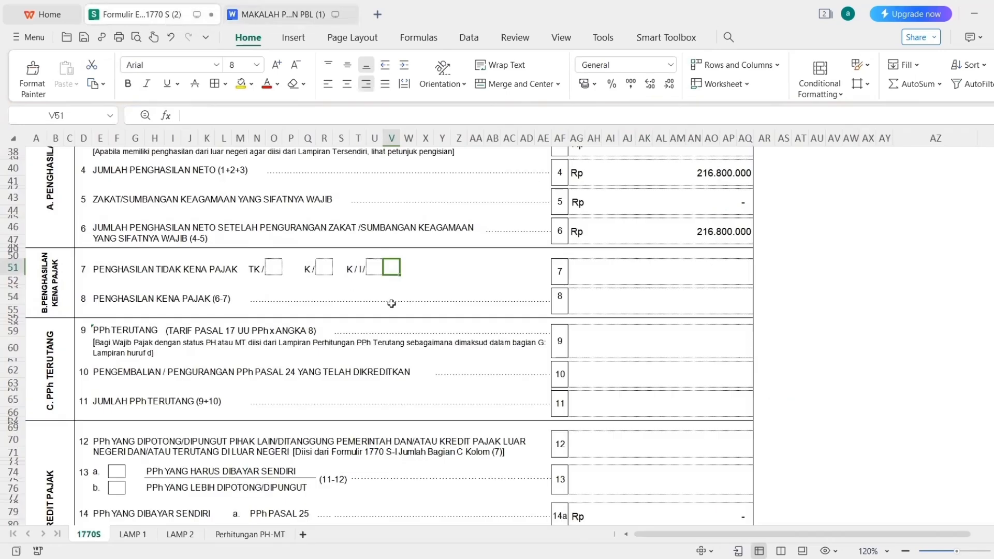
click(605, 265)
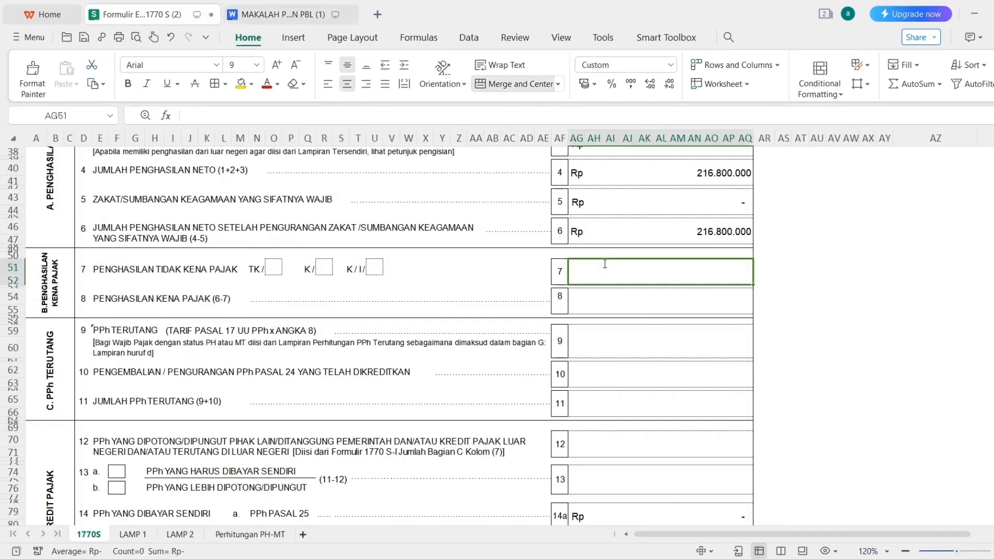
text(63000000)
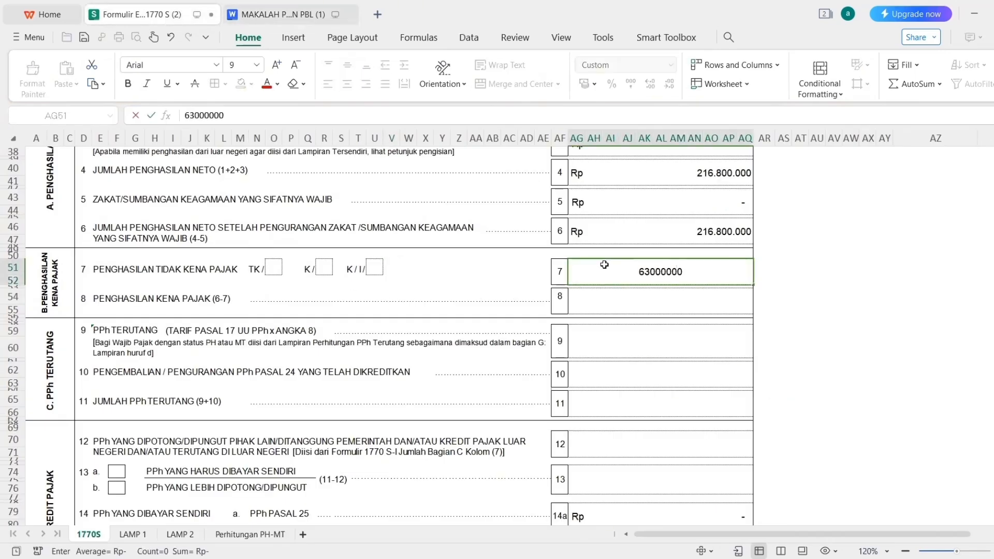
key(Return)
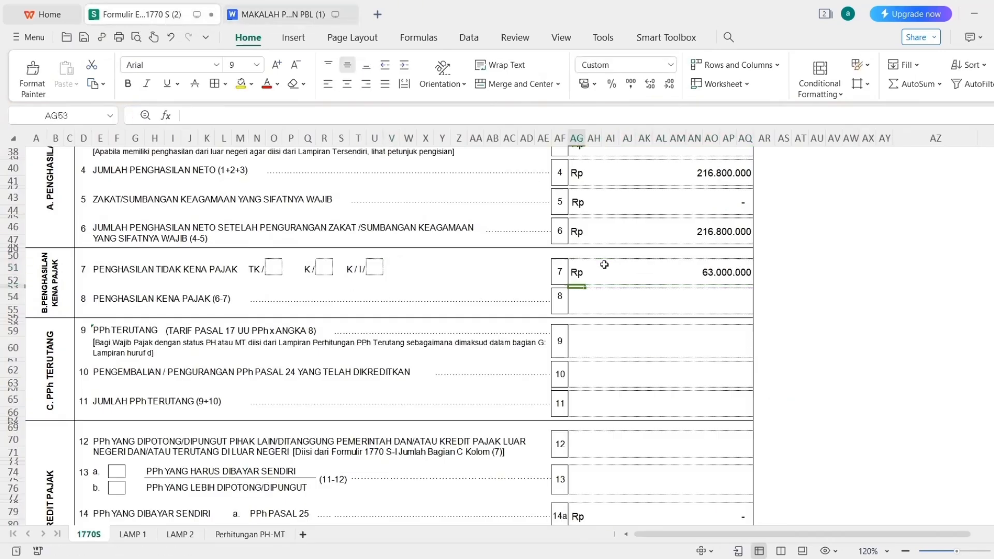
click(329, 270)
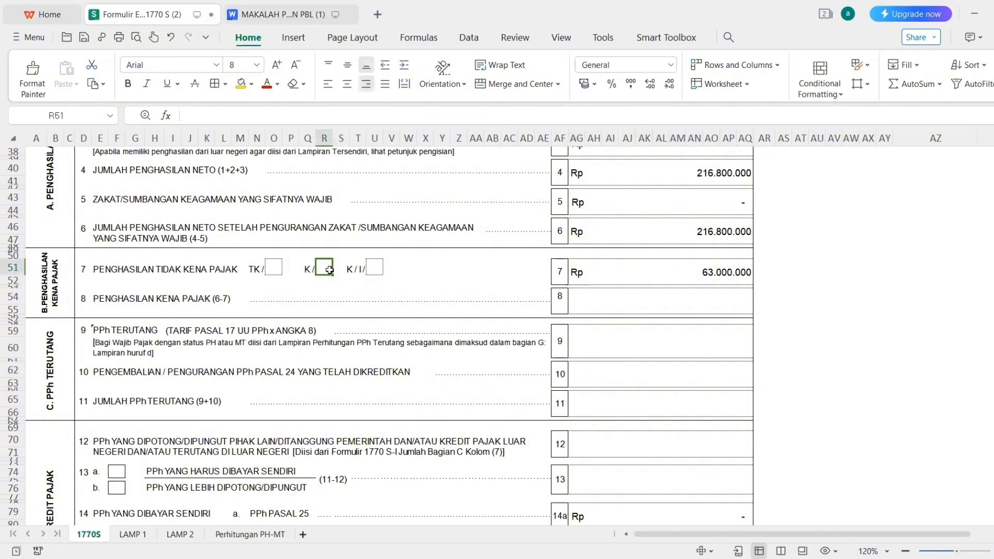
Put 1 in line 7's K/ box to mark one dependent.
text(1)
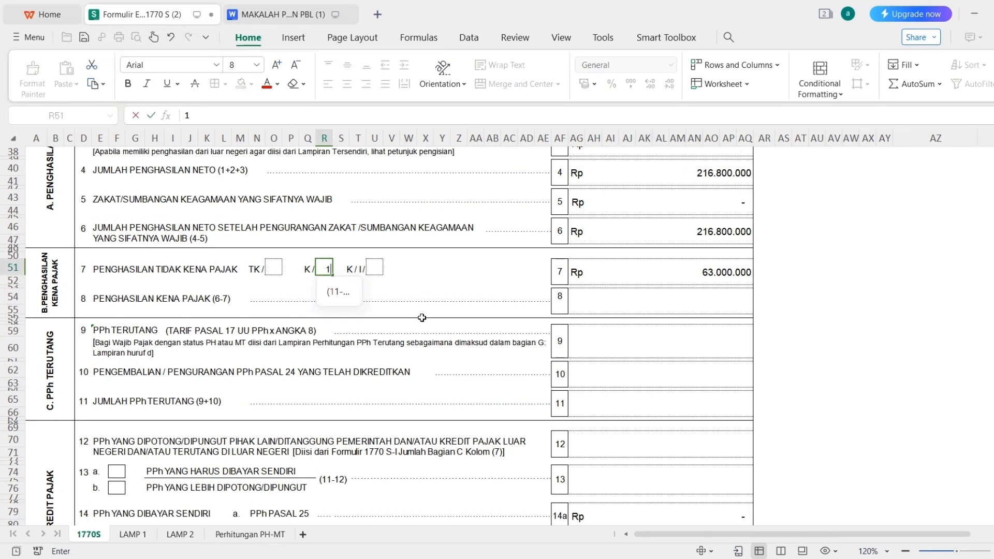
key(Return)
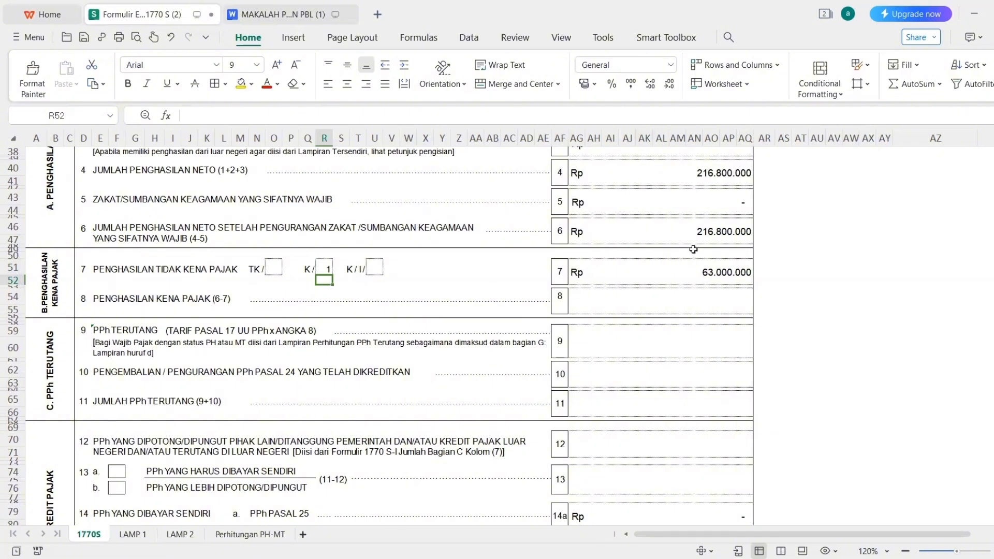
Enter =AG46-AG51 in line 8 so taxable income shows Rp 153.800.000.
click(734, 293)
text(=)
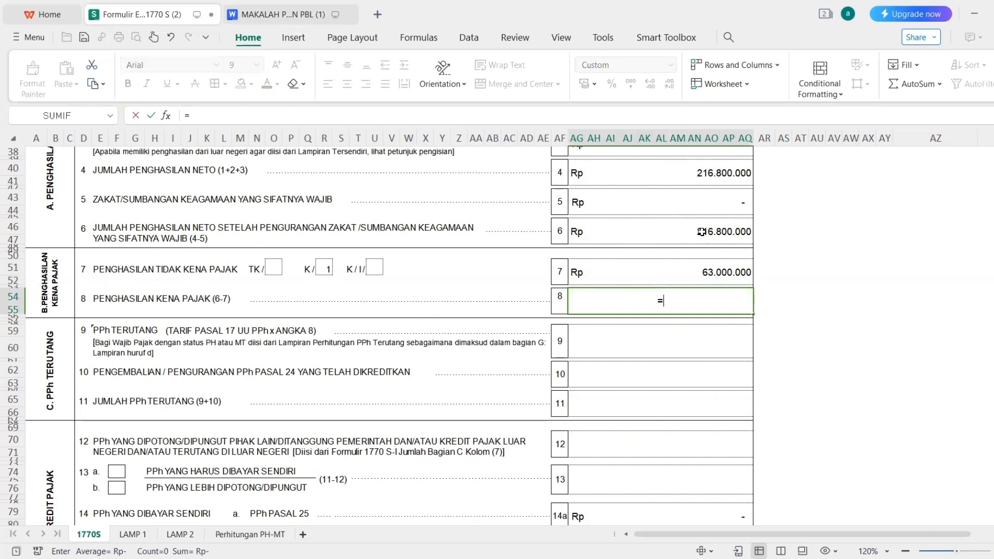
click(702, 231)
text(-)
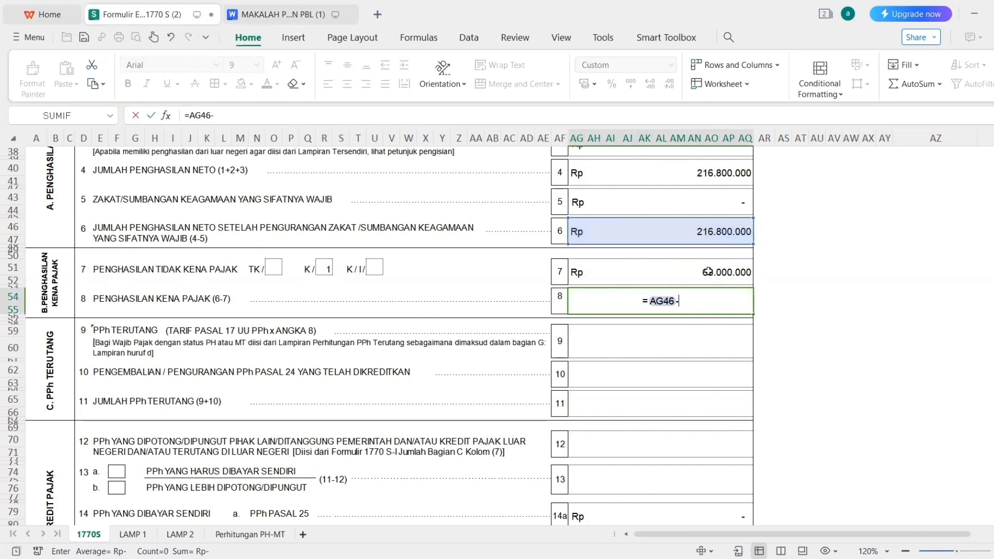
click(707, 271)
key(Return)
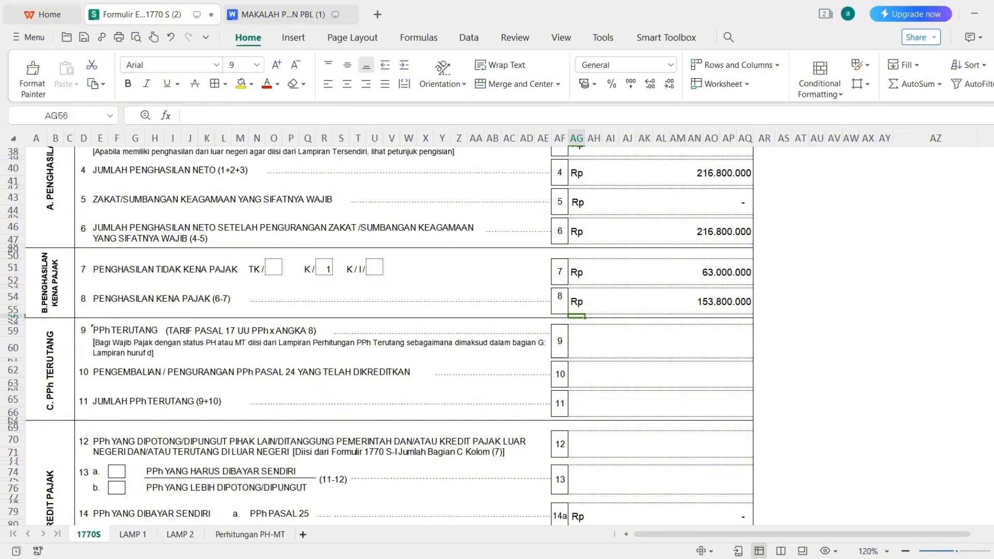
scroll(376, 337, down, 1)
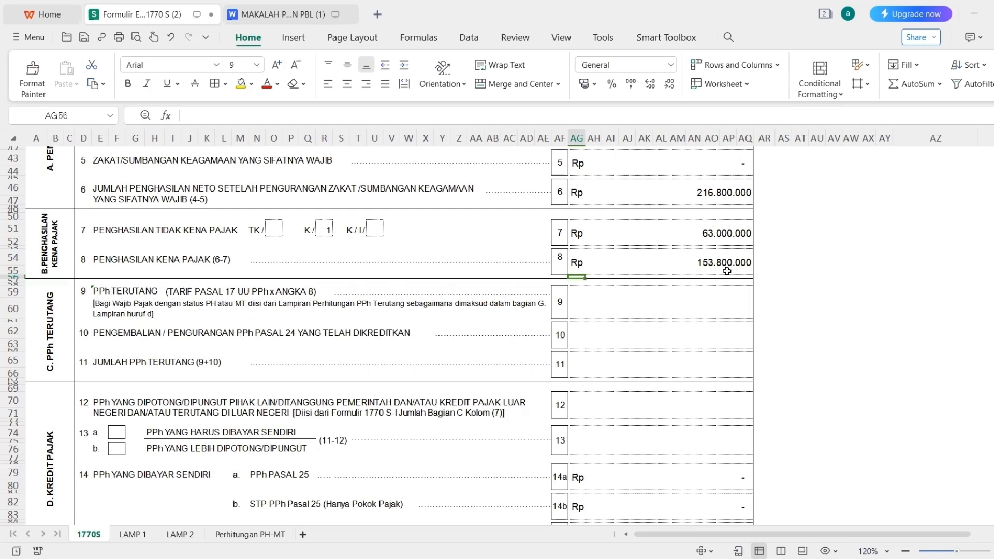
click(267, 20)
scroll(923, 267, down, 8)
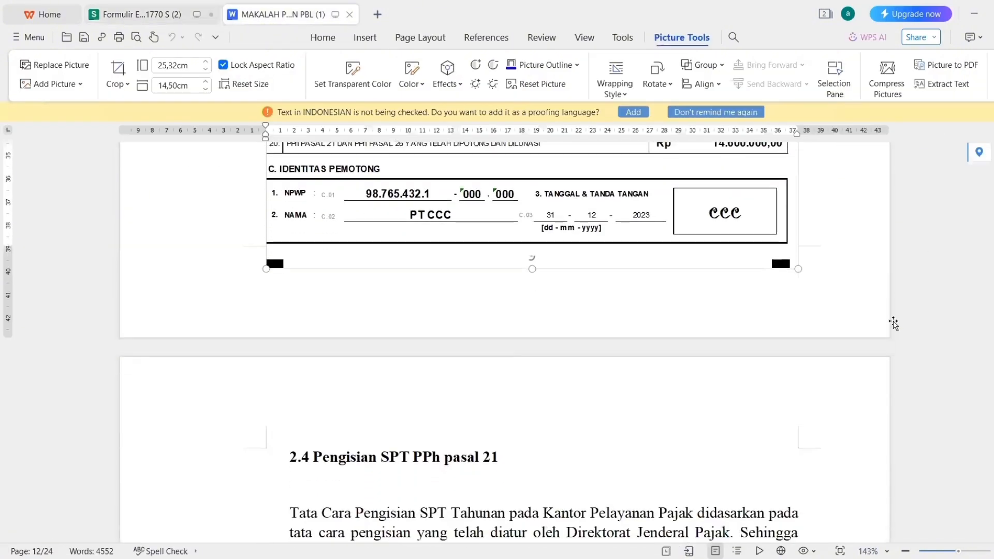
scroll(895, 324, down, 15)
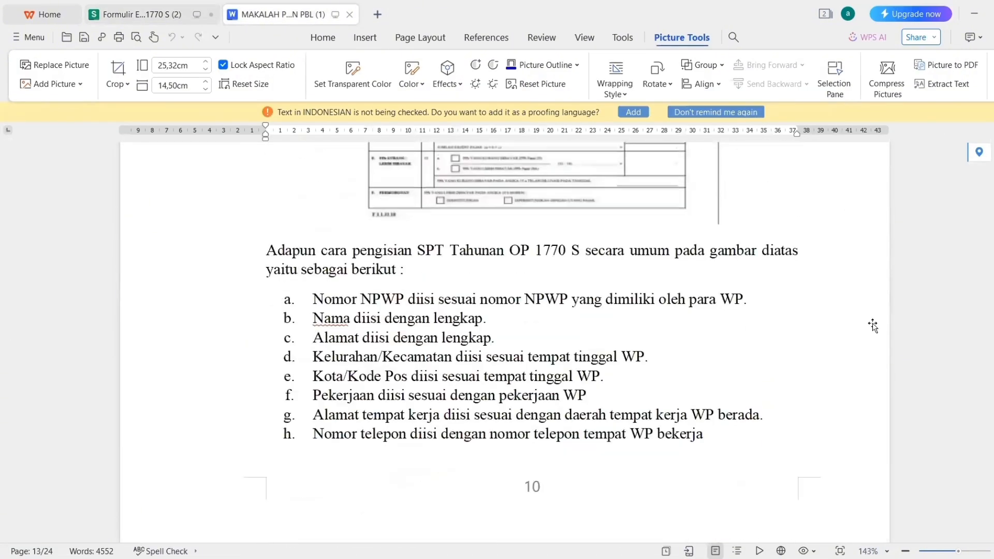
scroll(873, 325, down, 15)
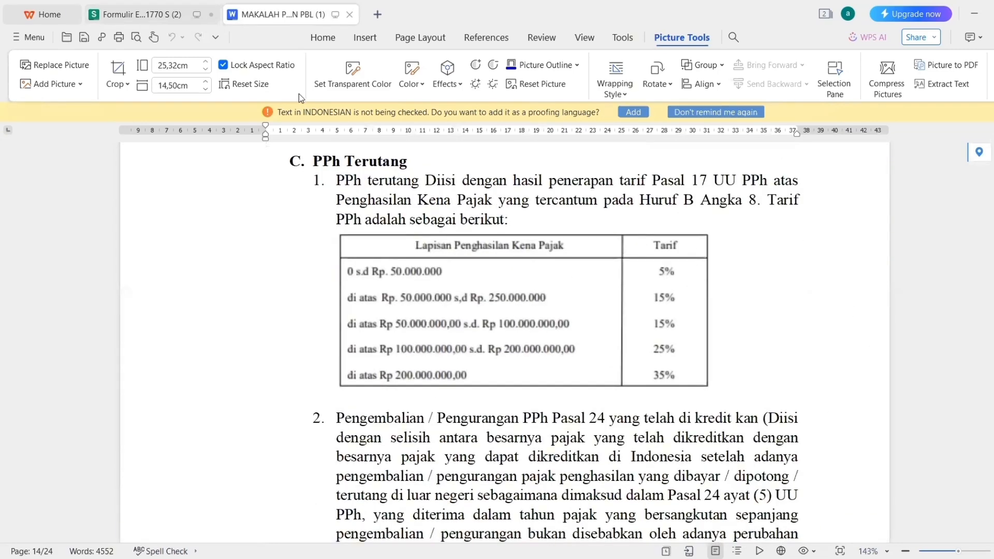
click(179, 21)
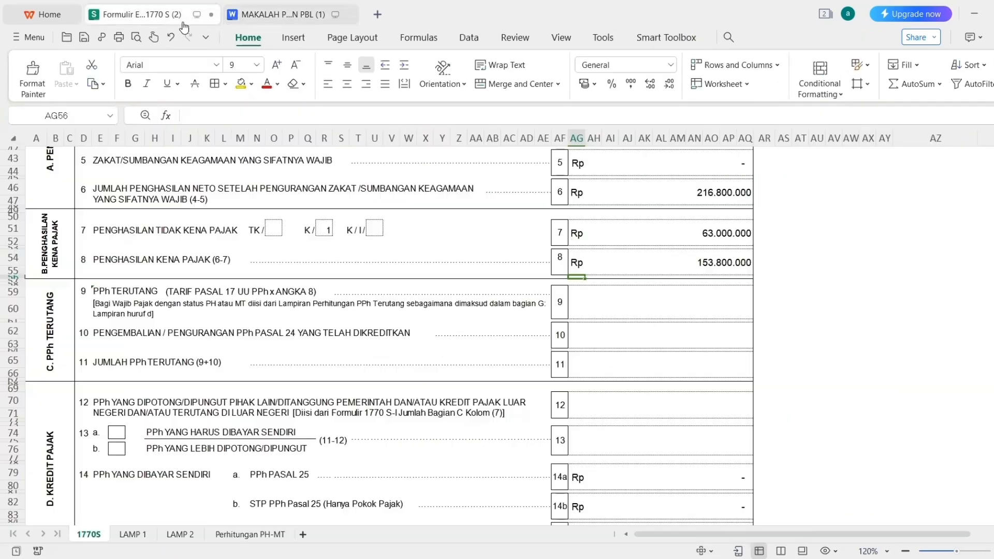
Enter =(50000000*5%)+(103800000*15%) in line 9, checking the tariff table in the report.
click(598, 303)
text(=)
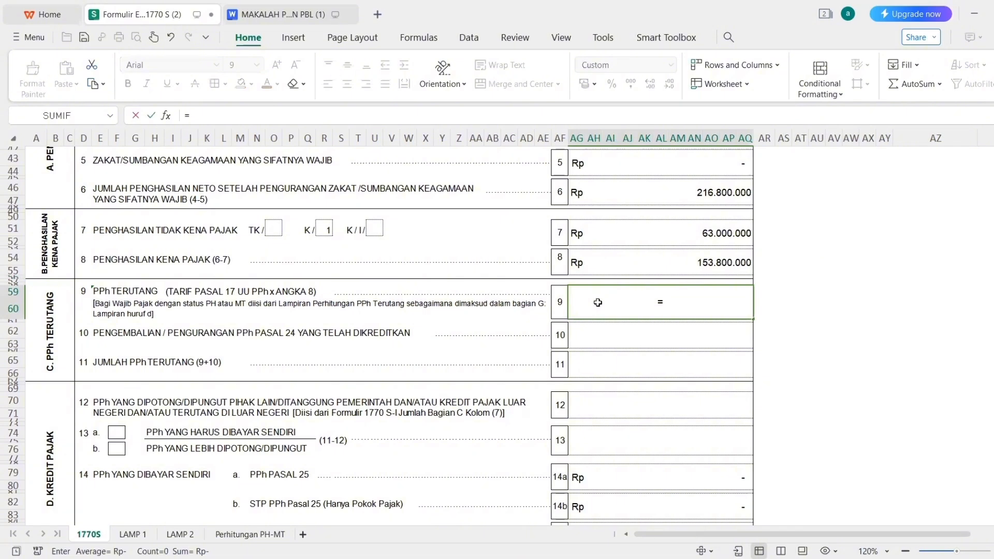
text((50000000)
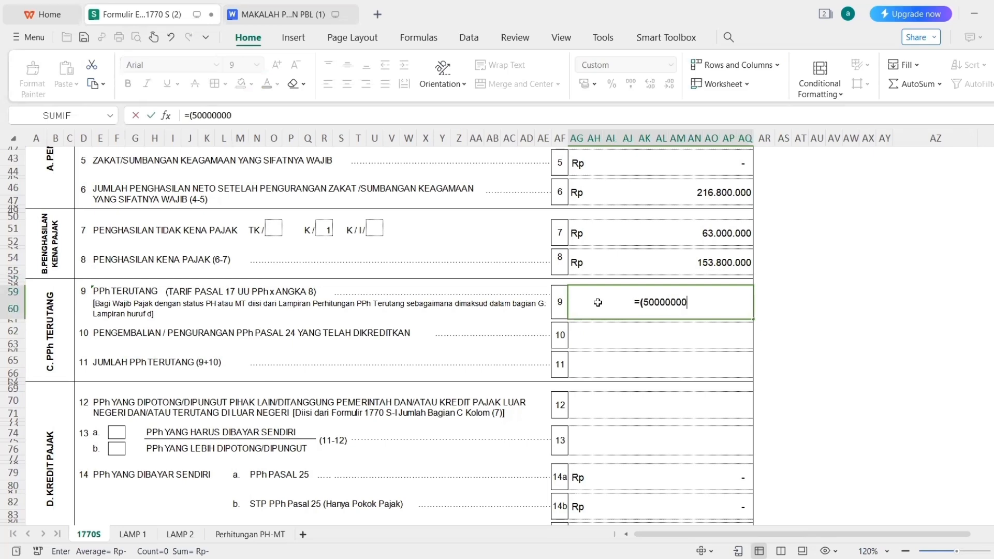
text(*5%)
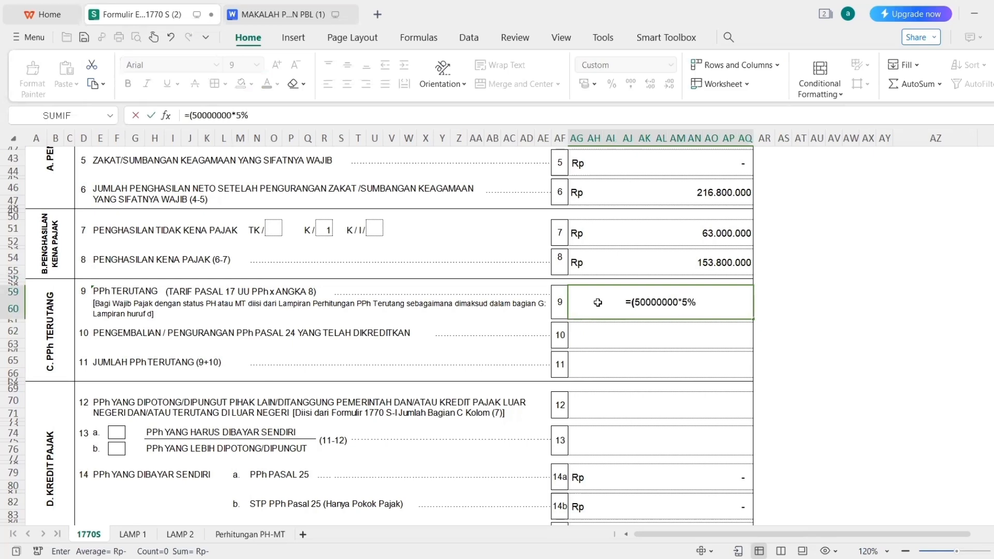
text()+()
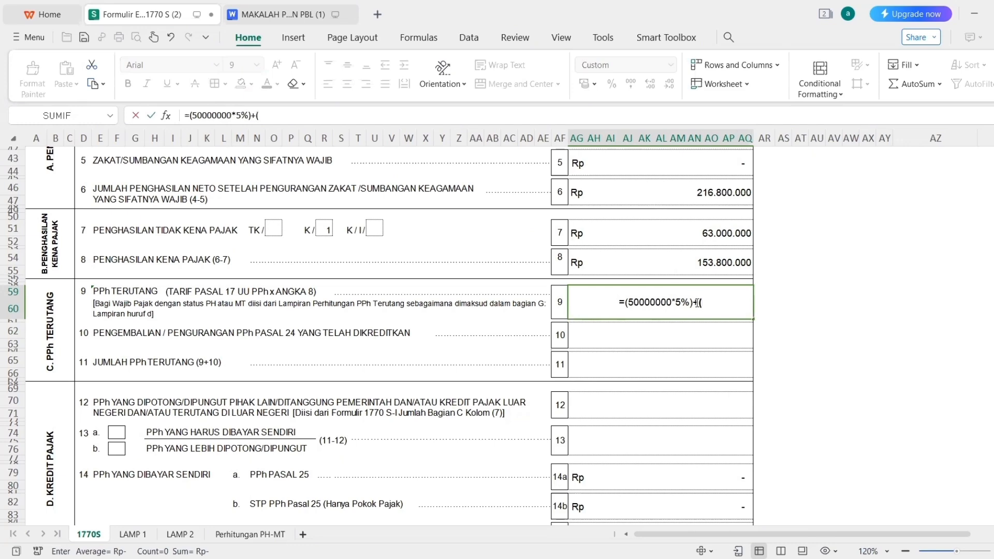
click(293, 14)
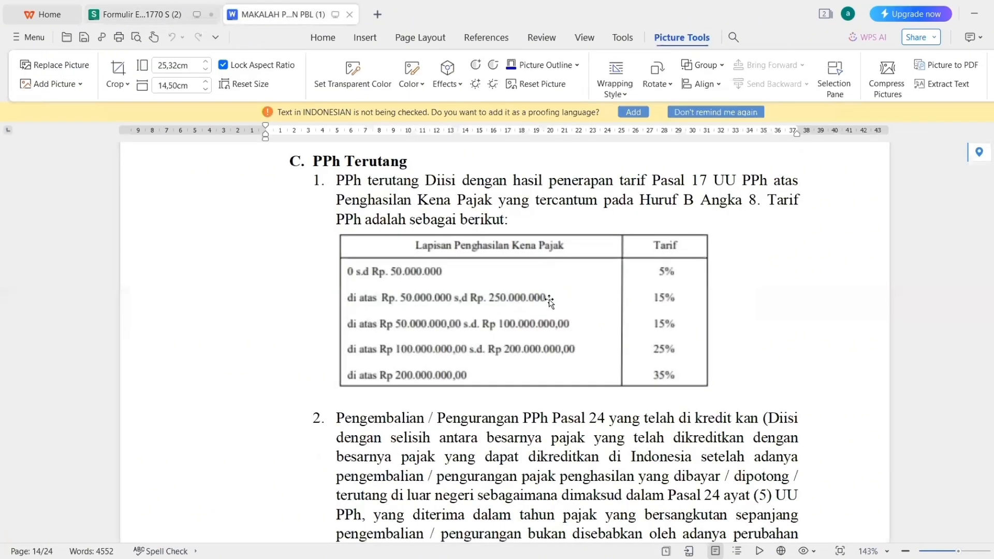
click(150, 16)
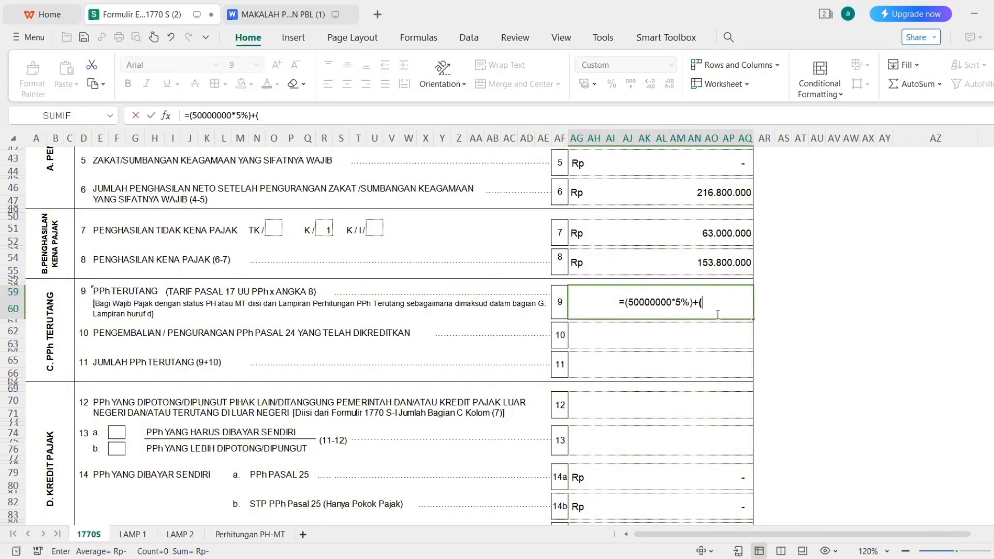
text(10300)
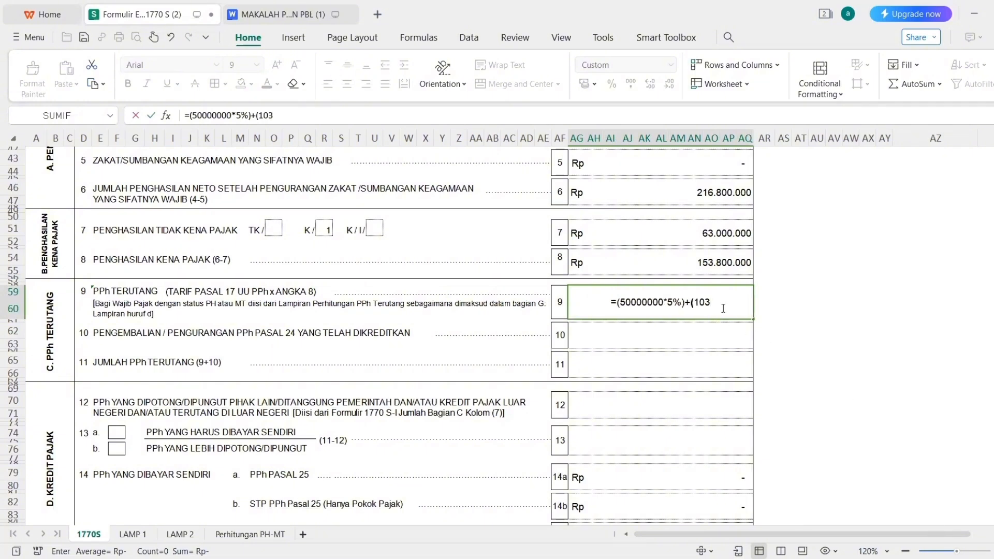
key(BackSpace)
key(BackSpace)
text(800)
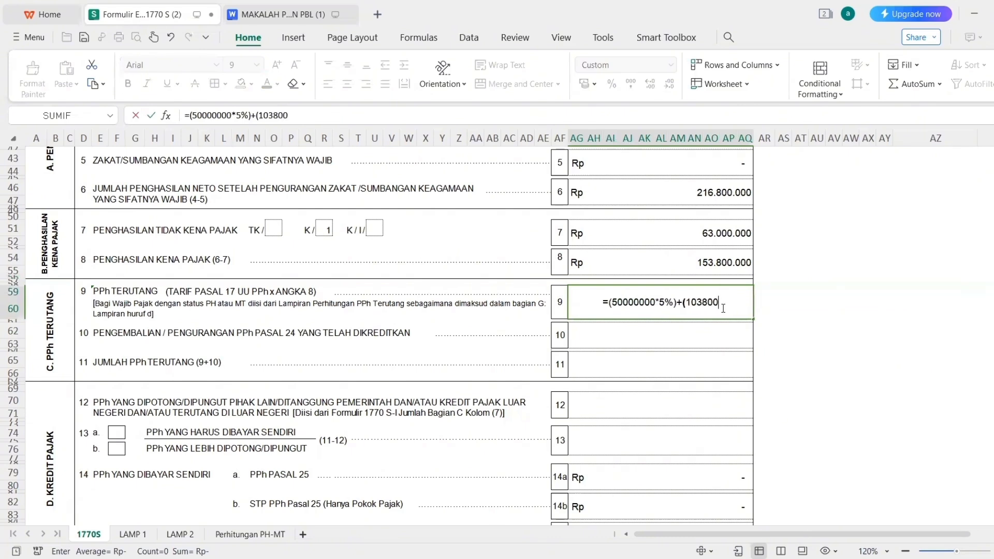
text(000)
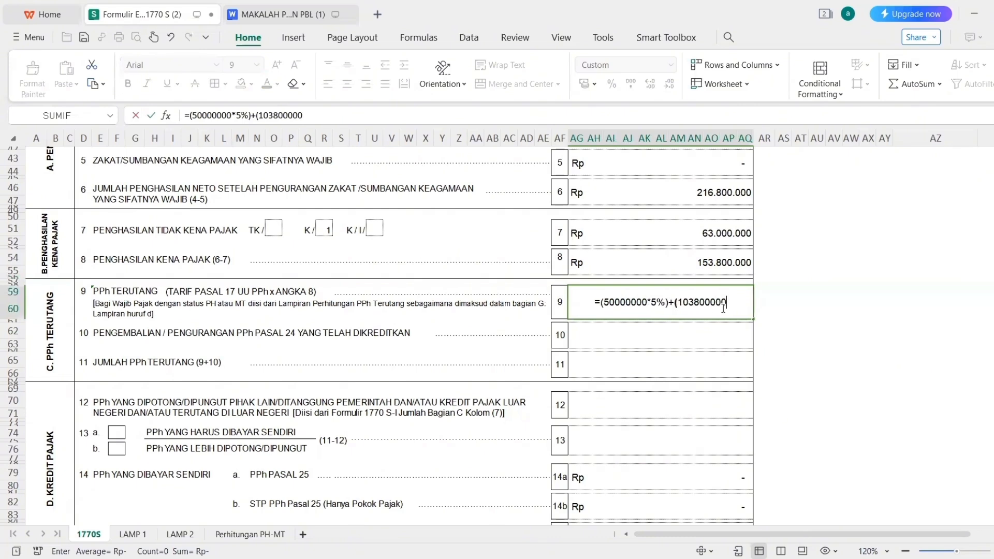
text(*15%)
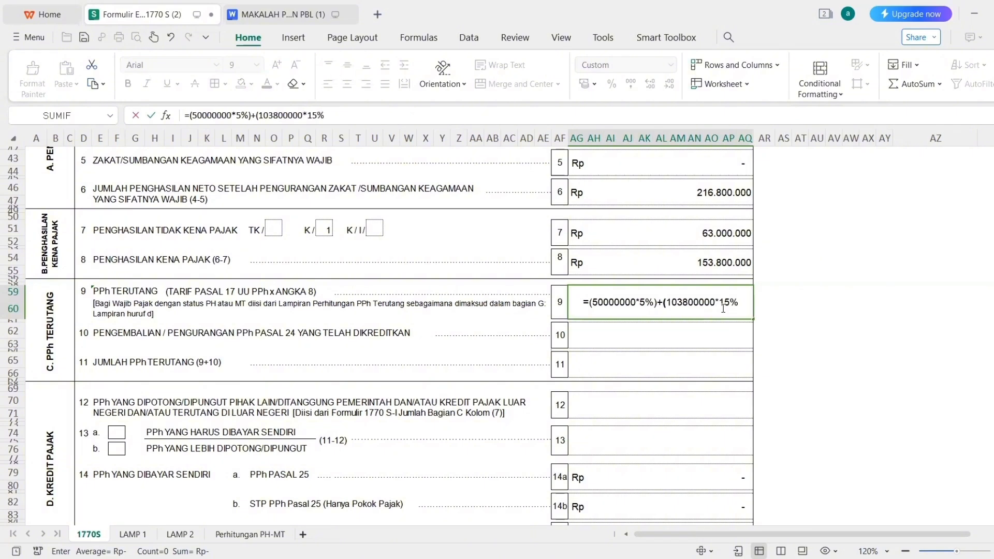
text())
key(Return)
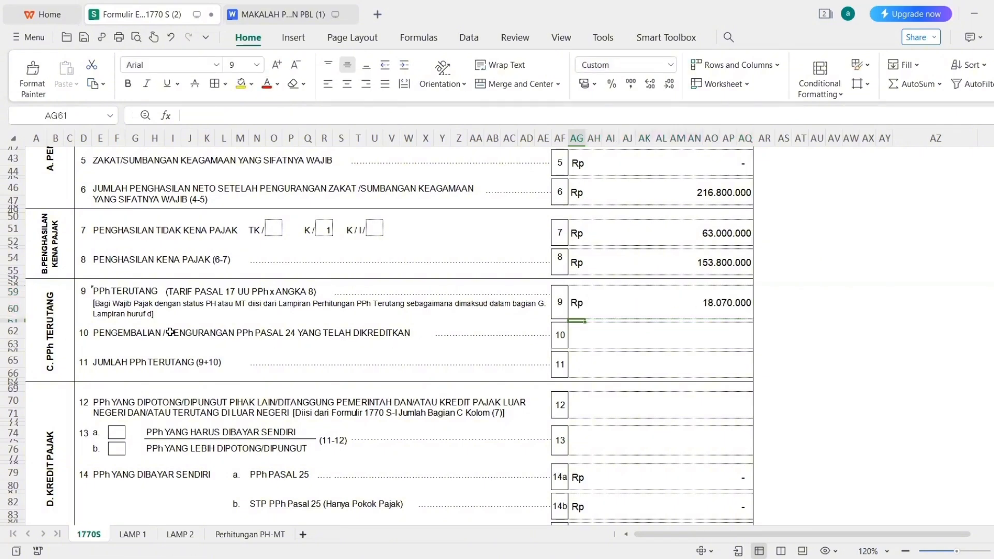
click(286, 15)
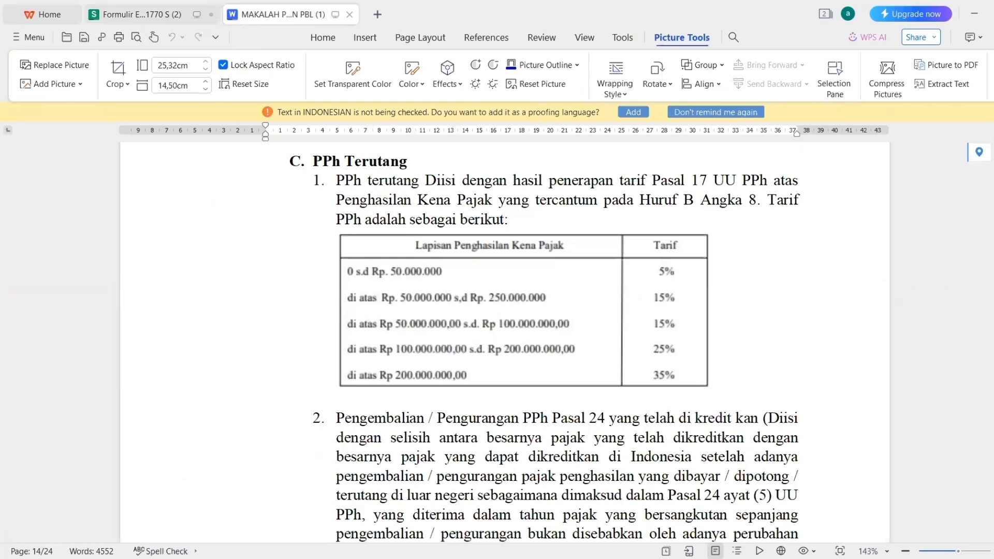
scroll(505, 337, up, 10)
scroll(992, 328, up, 5)
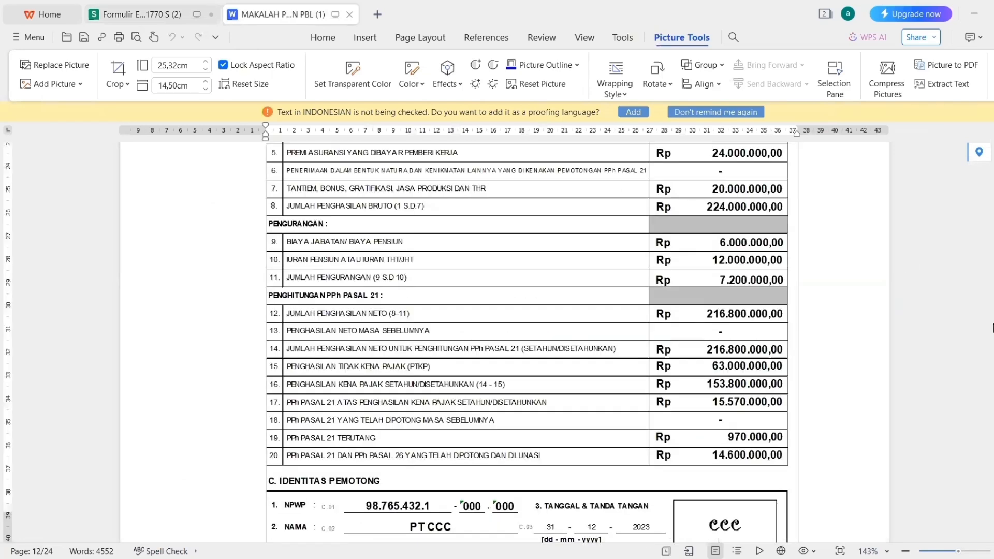
scroll(551, 470, up, 3)
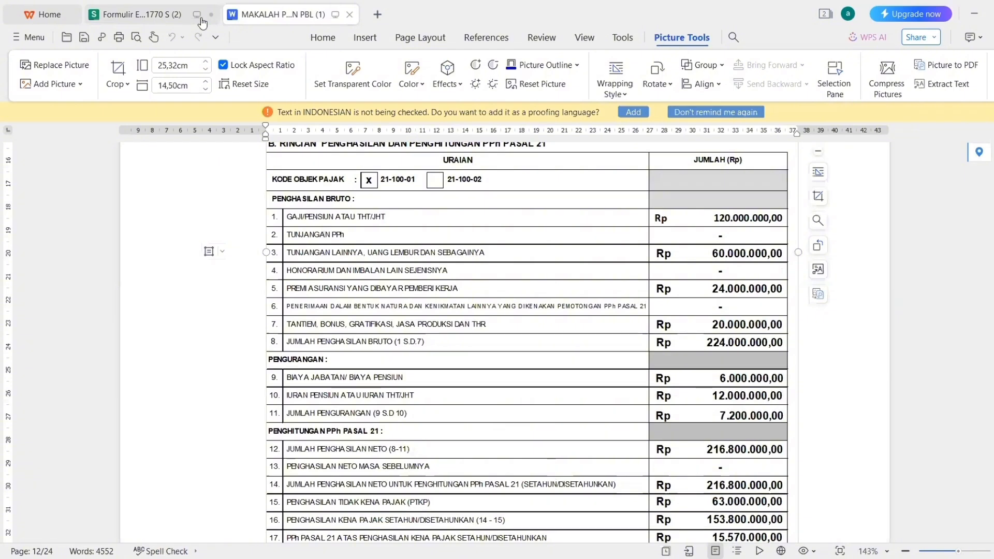
click(136, 16)
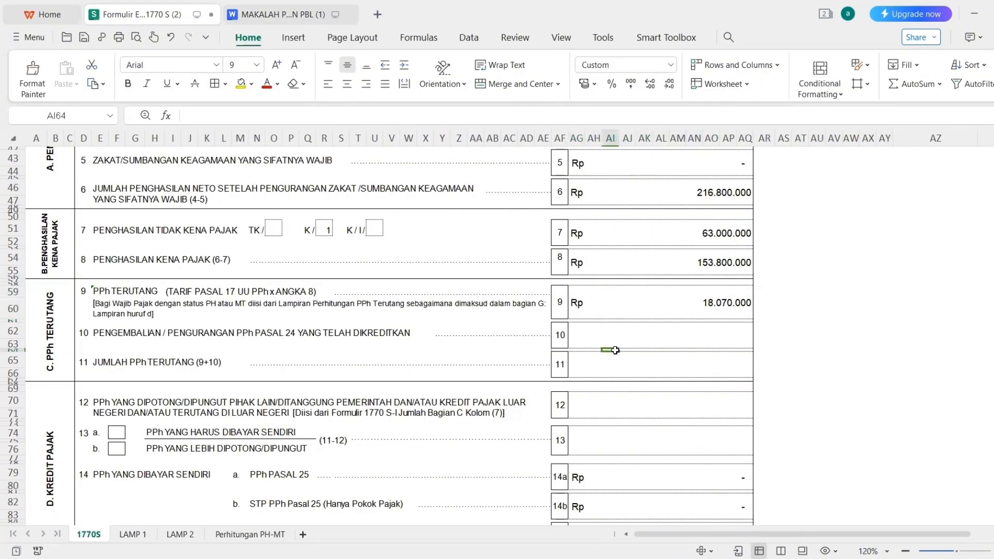
Set line 10 to 0 and line 11 to line 9 plus line 10, totalling Rp 18.070.000.
click(609, 333)
text(0)
key(Return)
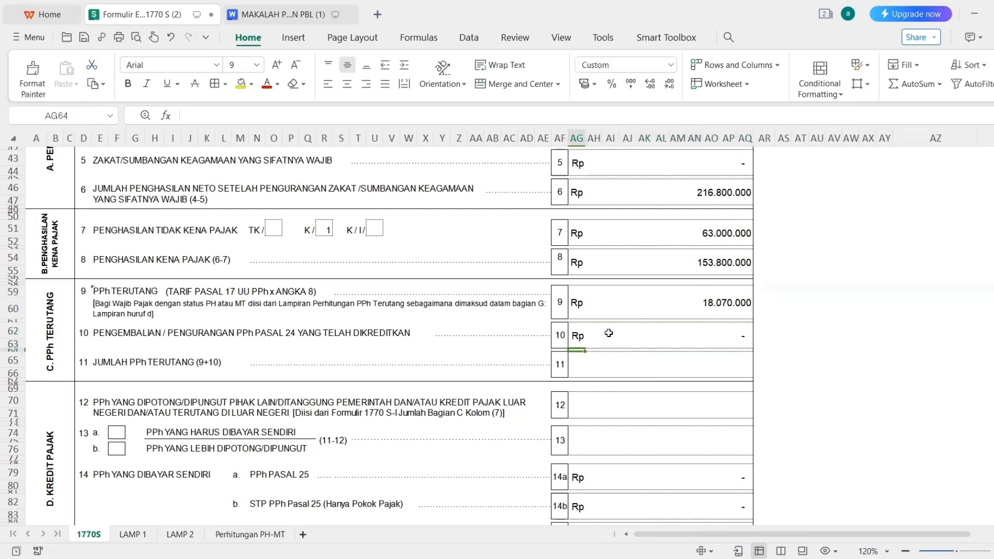
click(627, 368)
text(=)
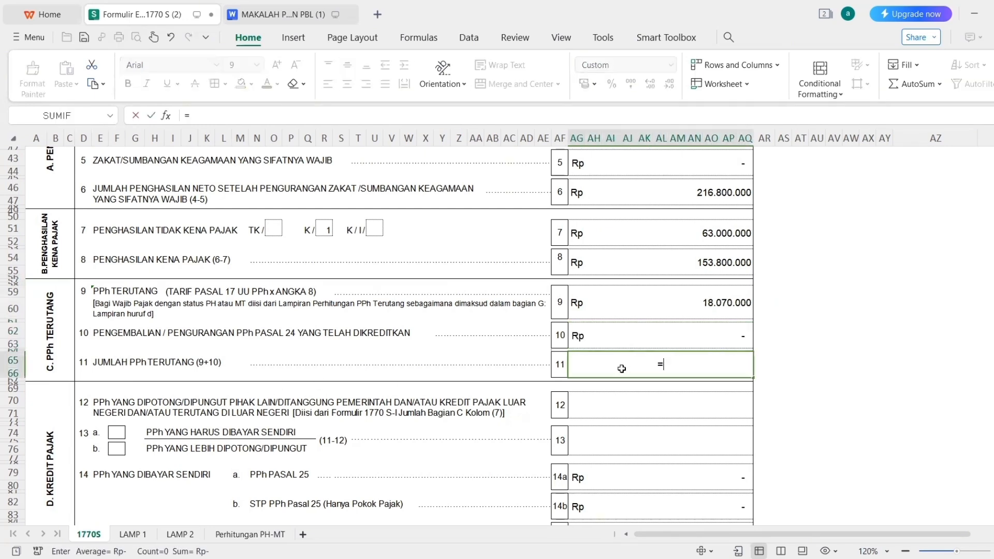
click(611, 311)
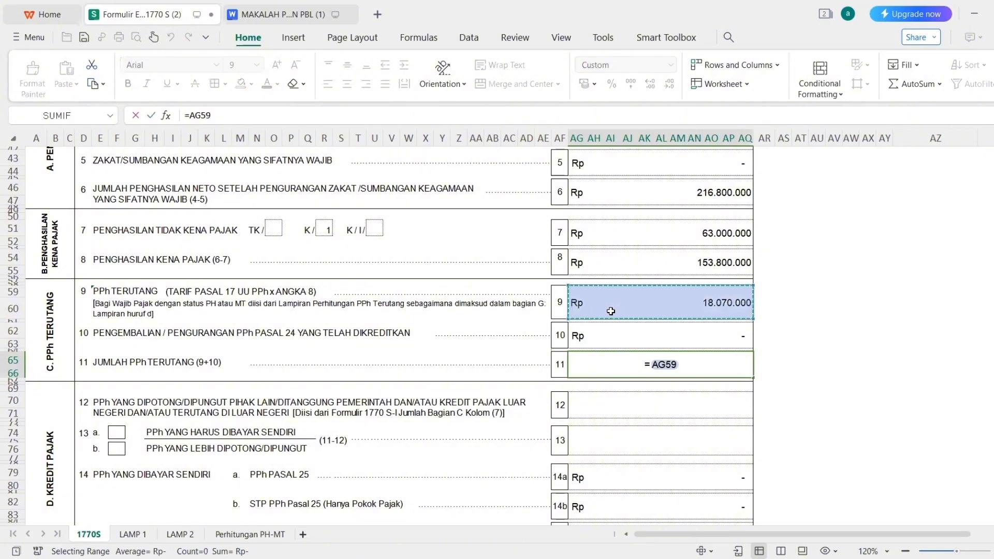
text(+)
click(630, 329)
key(Return)
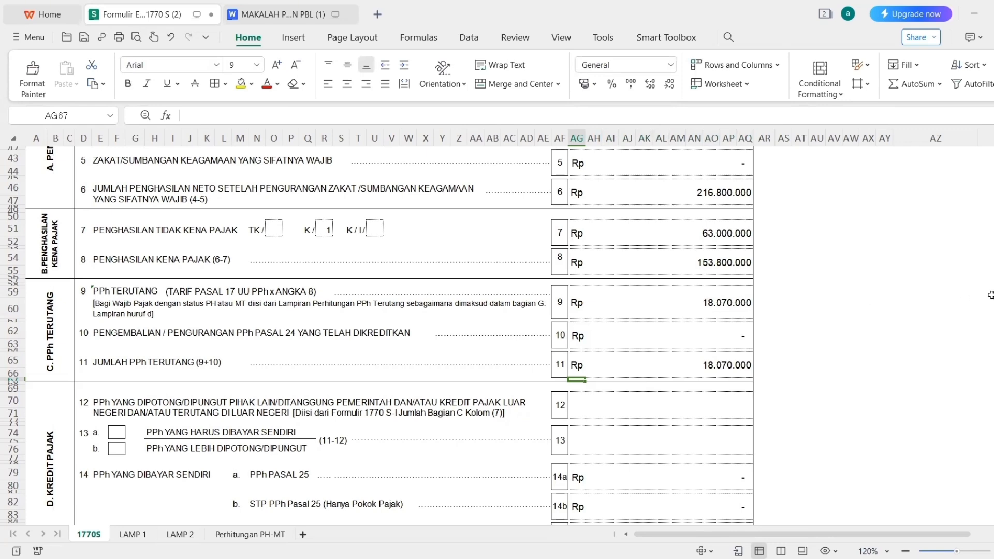
Scroll back to section D and select line 12's amount cell.
scroll(731, 268, down, 4)
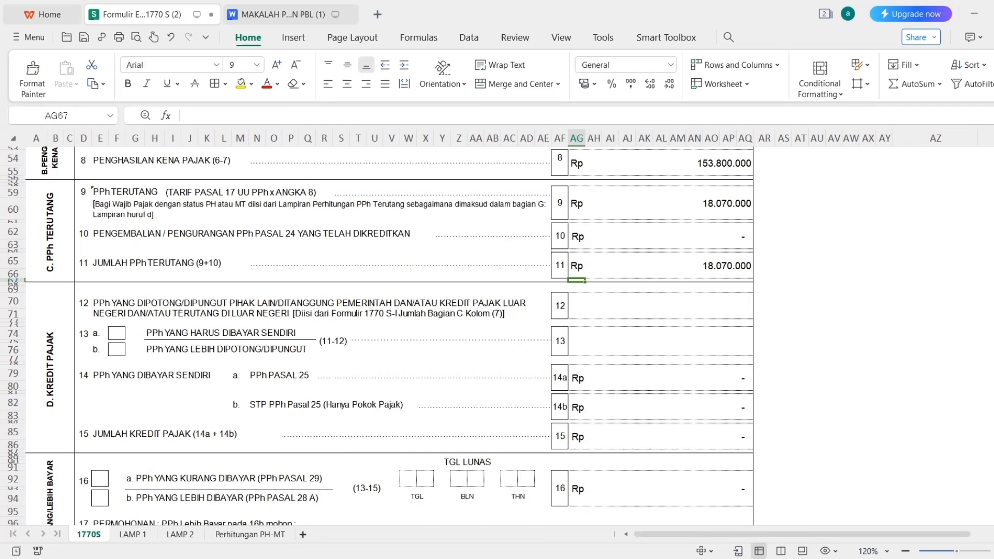
scroll(377, 336, up, 2)
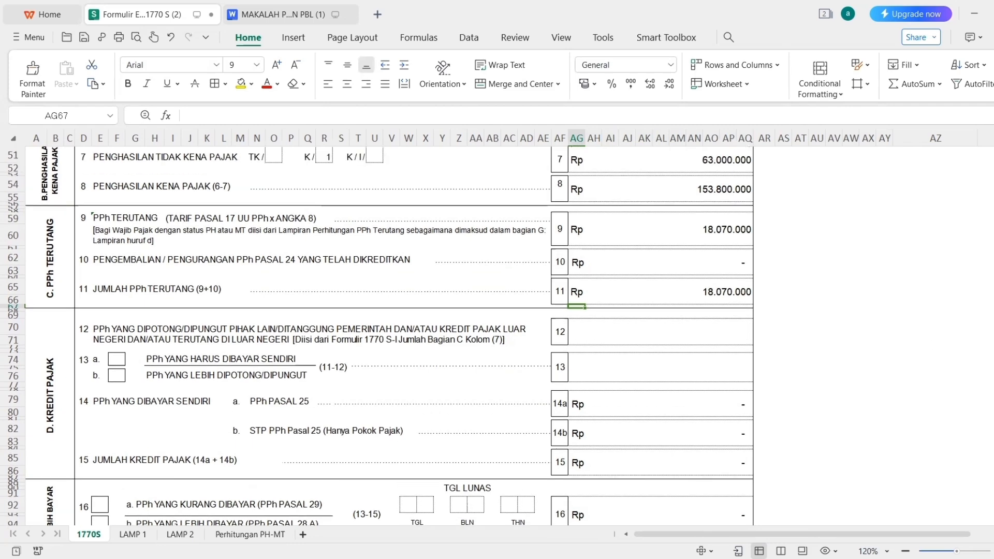
scroll(827, 377, up, 1)
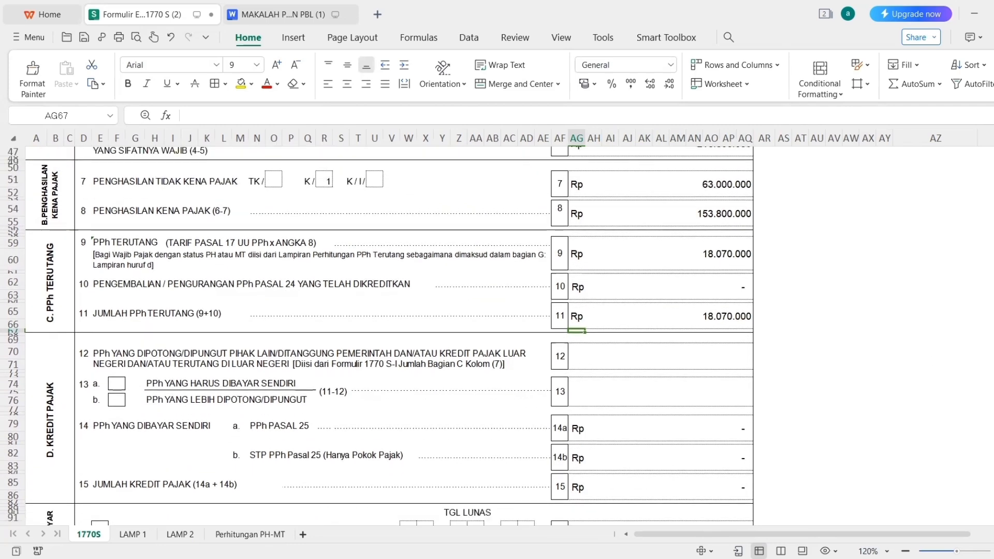
click(717, 356)
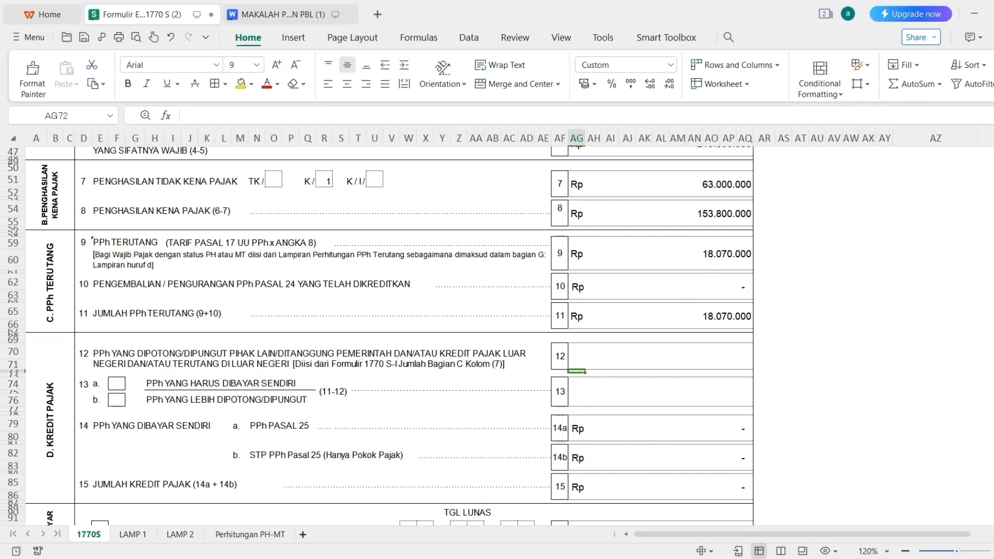
Set line 12 to LAMP 1's JBC (Bagian C) total, showing Rp 14.600.000.
click(131, 535)
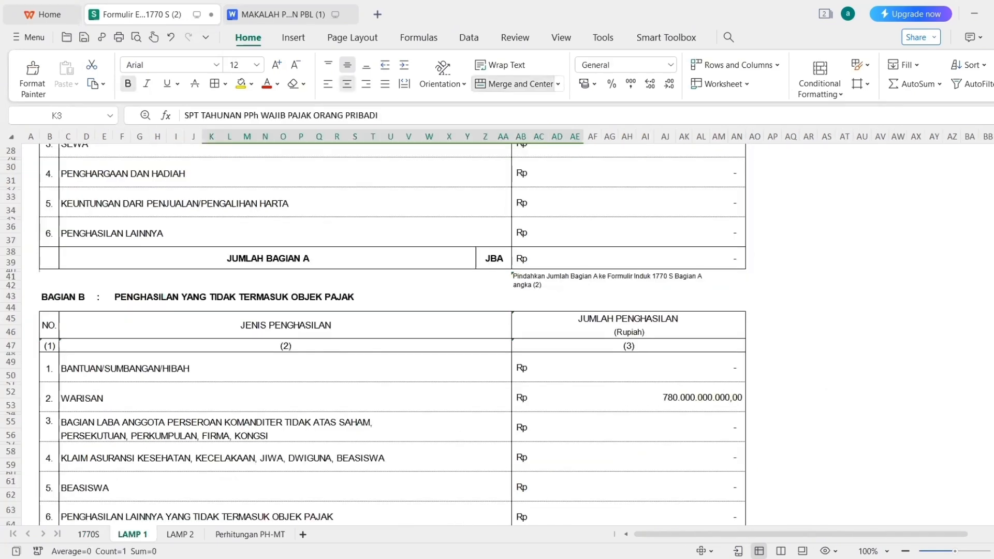
scroll(394, 336, down, 9)
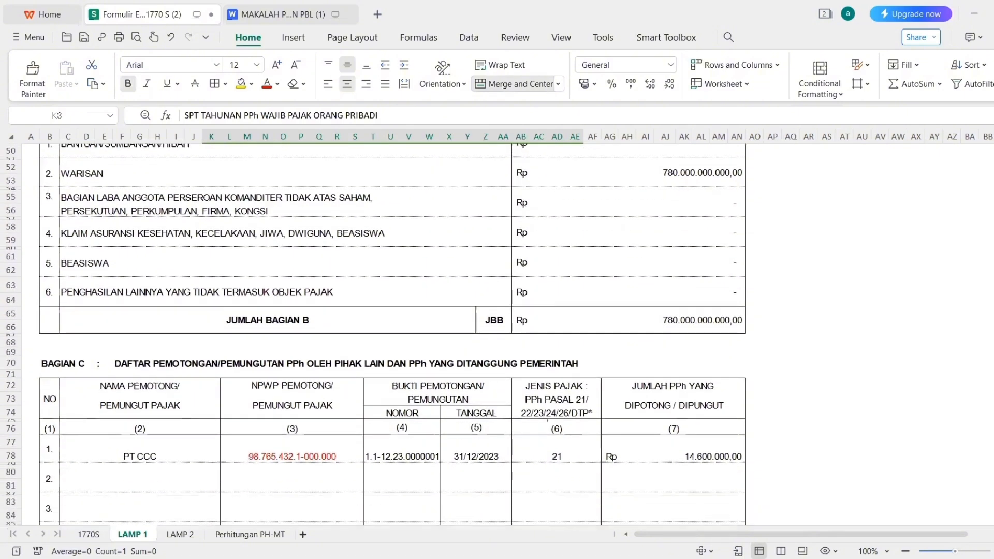
scroll(237, 179, down, 2)
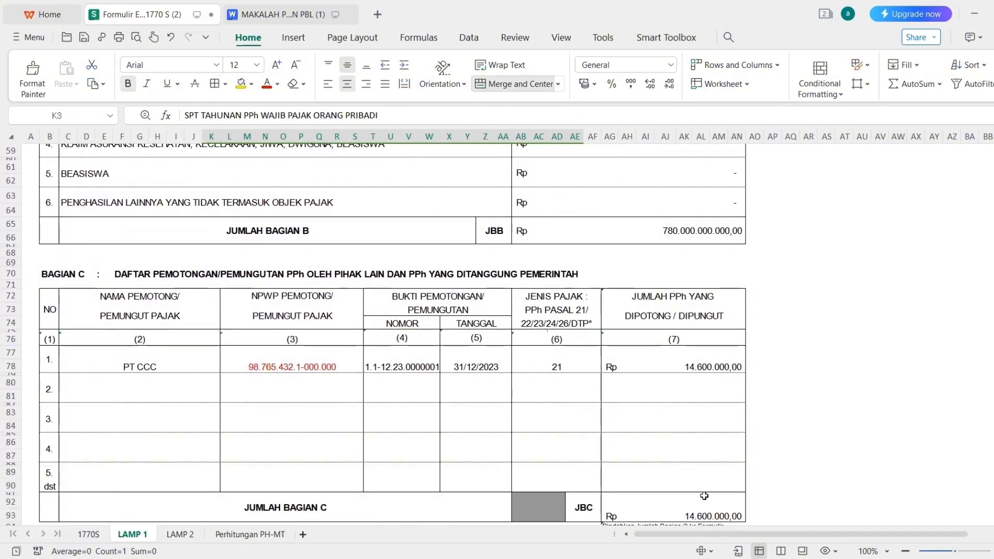
click(89, 535)
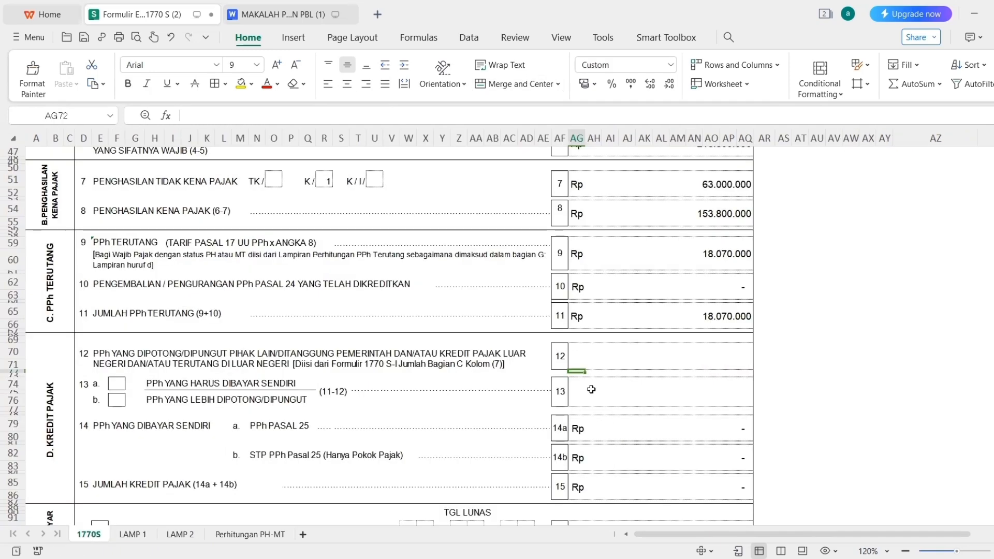
click(626, 357)
text(=)
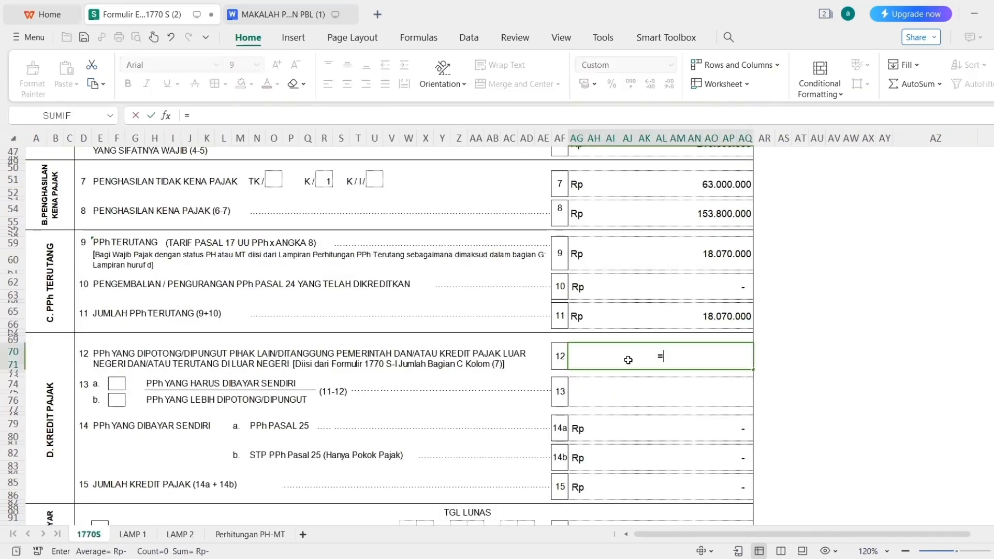
click(133, 535)
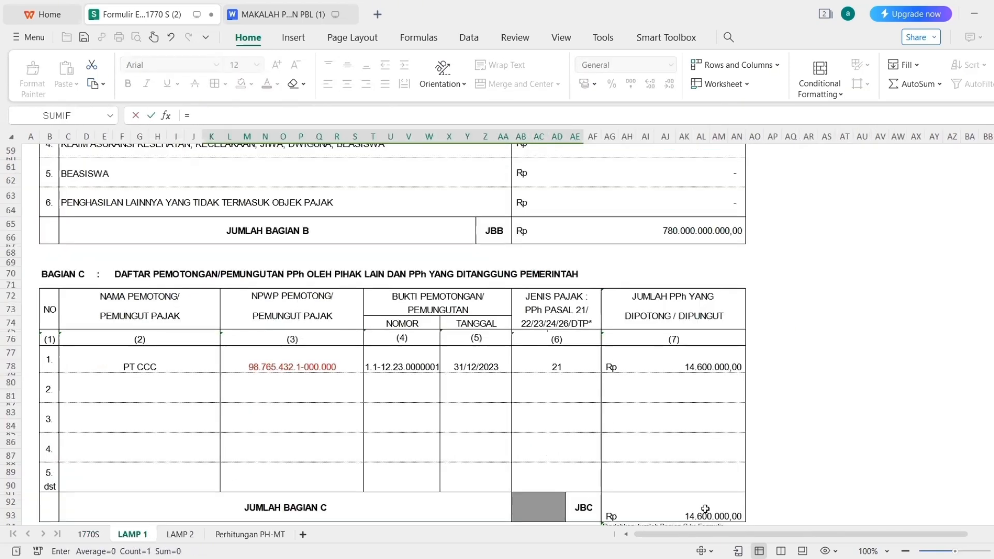
click(705, 509)
key(Return)
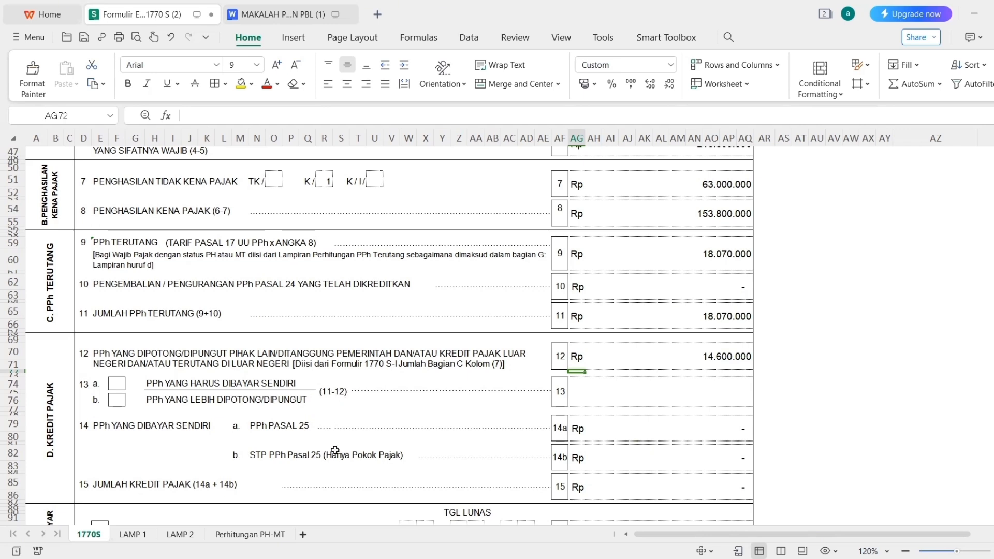
click(600, 399)
Enter =AG65-AG70 in line 13, giving Rp 3.470.000.
text(=)
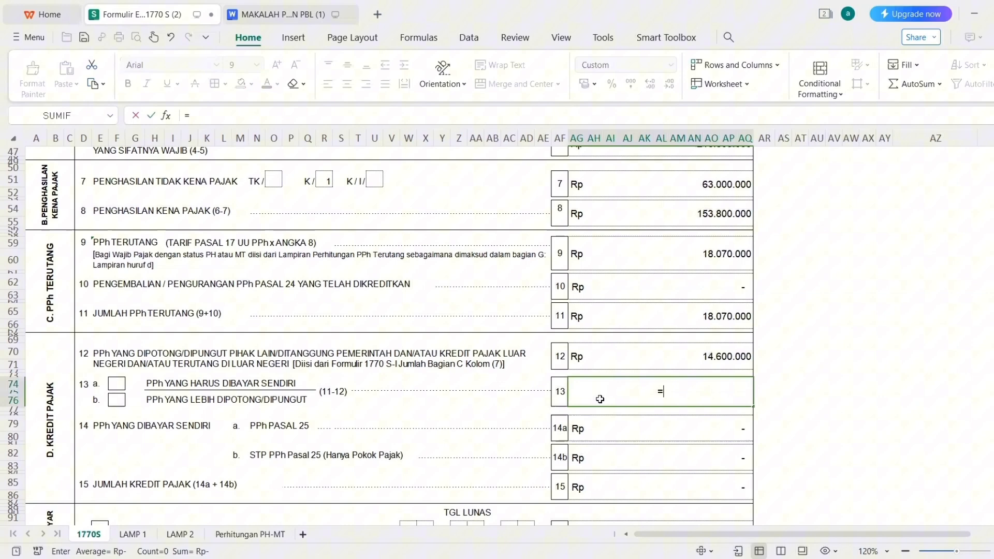
click(644, 310)
text(-)
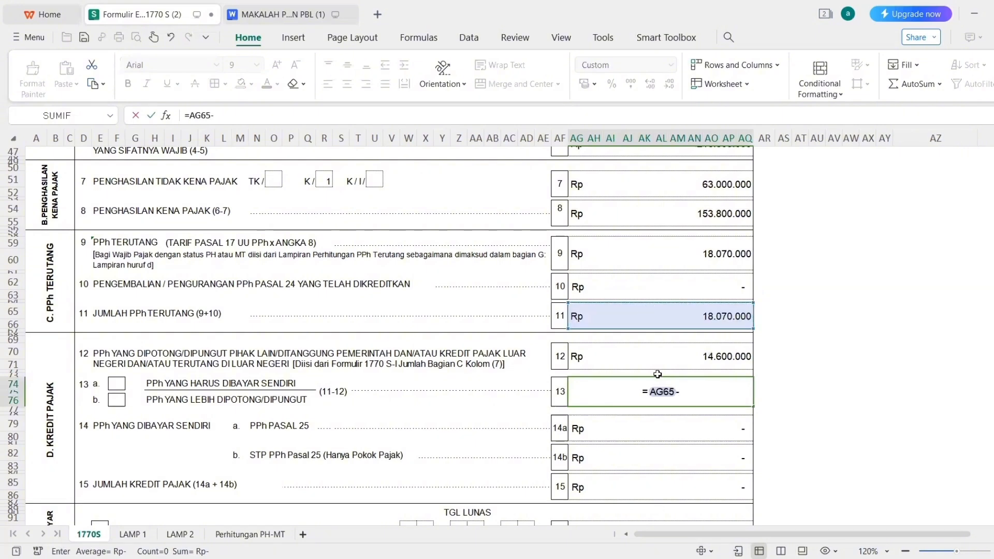
click(641, 362)
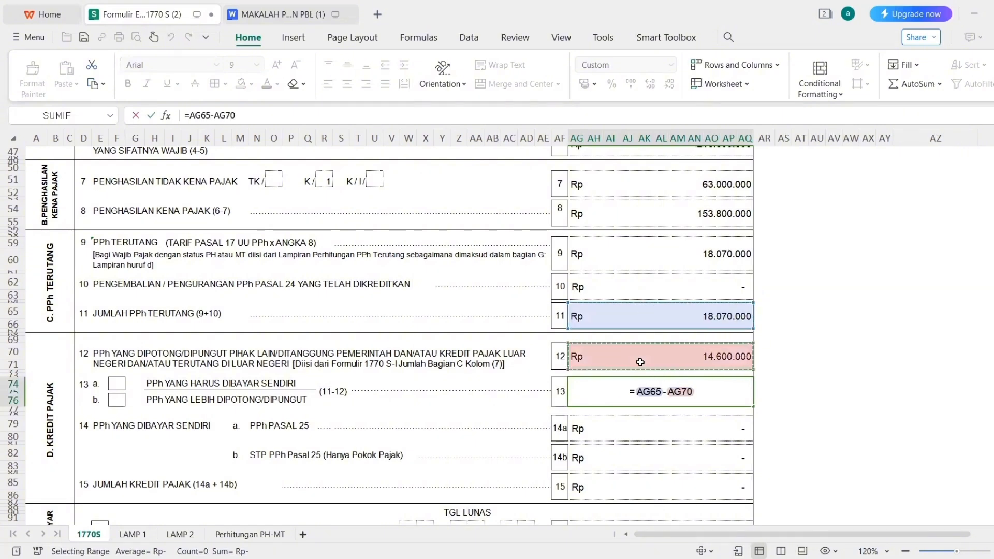
key(Return)
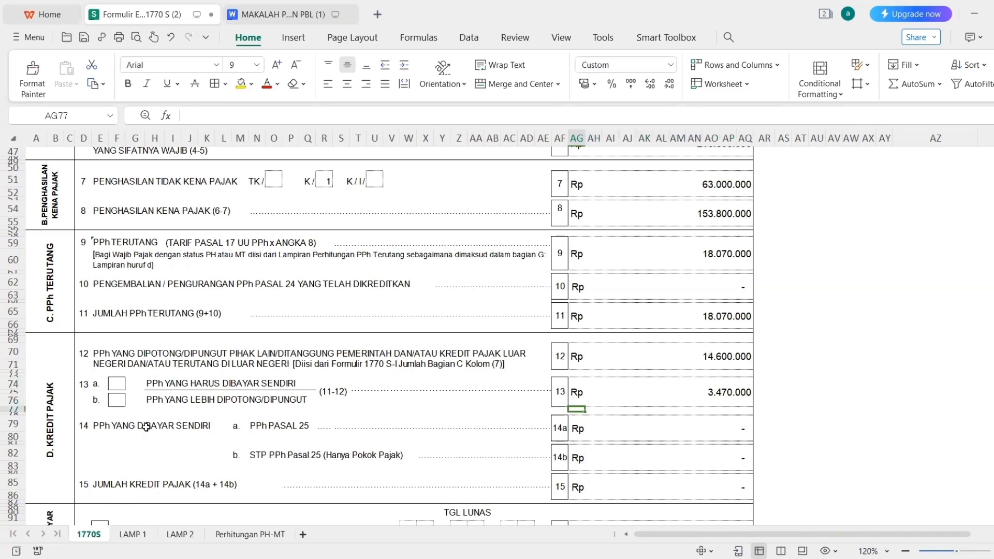
Mark box 13a with a bold, centred X.
click(121, 385)
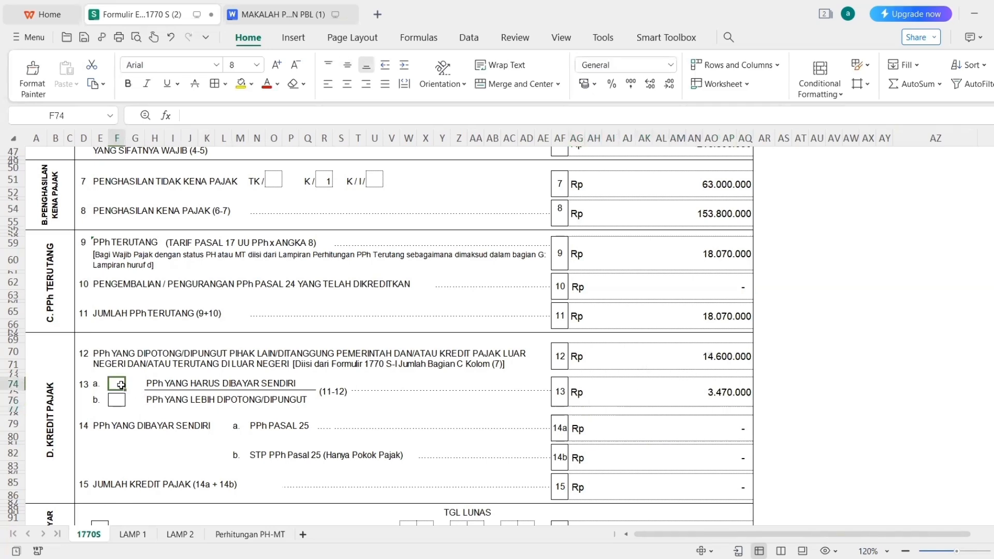
text(x)
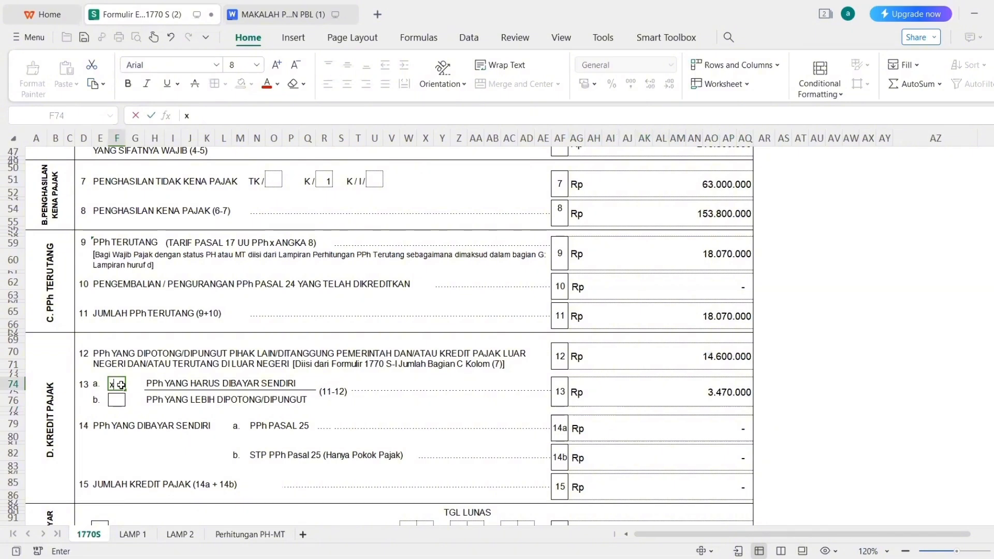
key(Return)
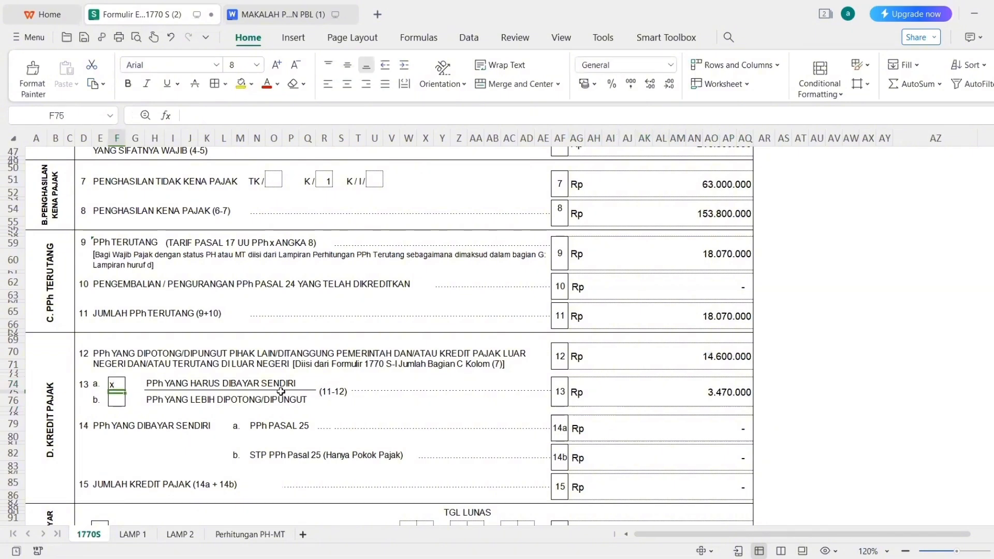
click(121, 383)
click(128, 84)
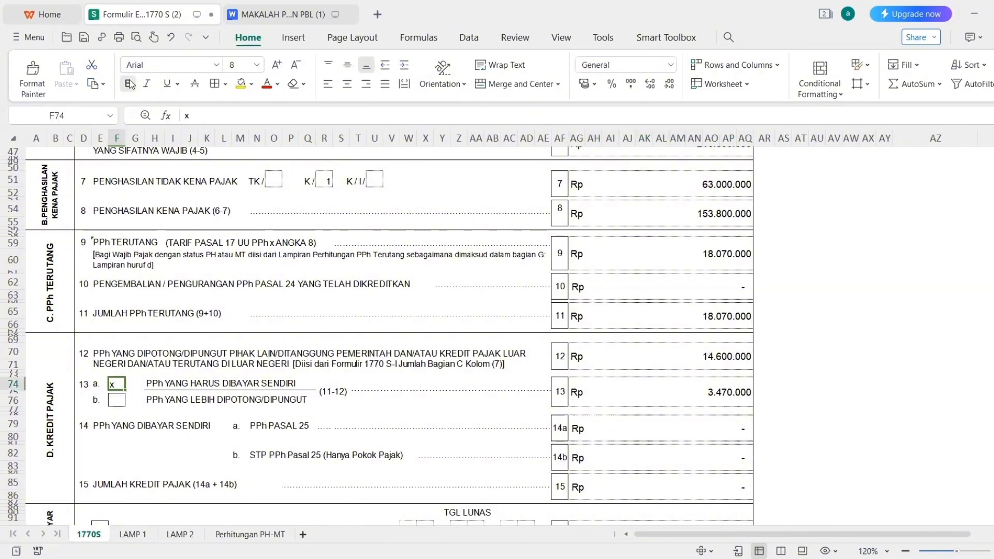
click(346, 86)
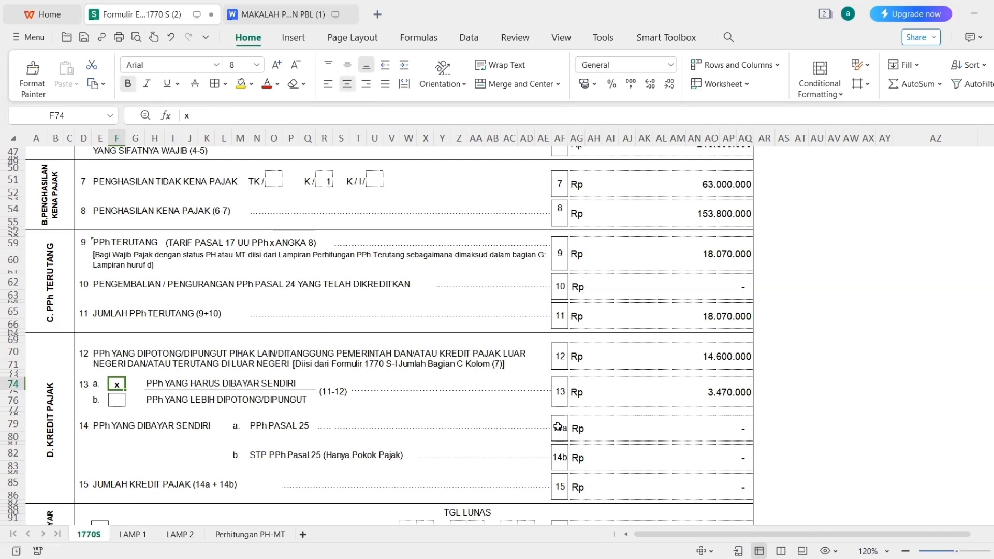
key(BackSpace)
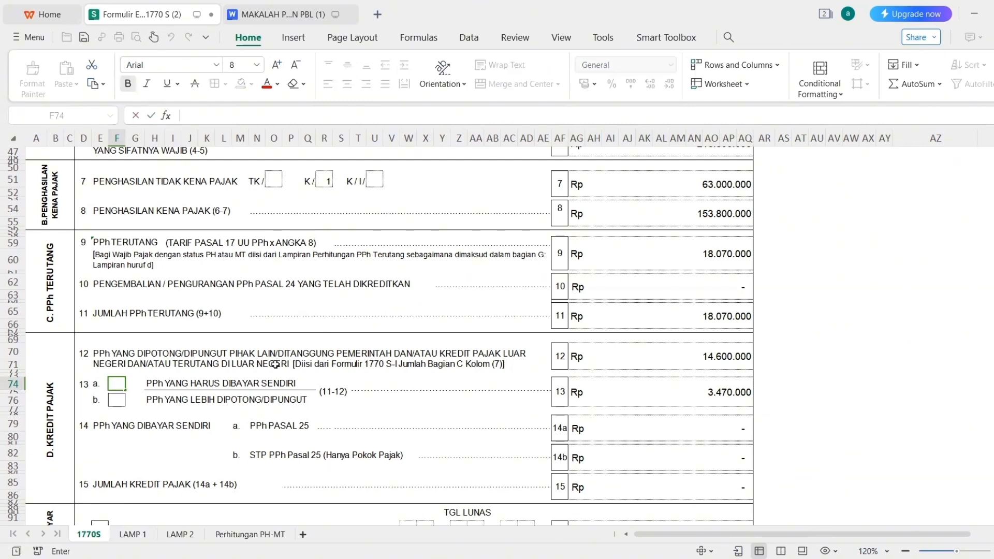
text(x)
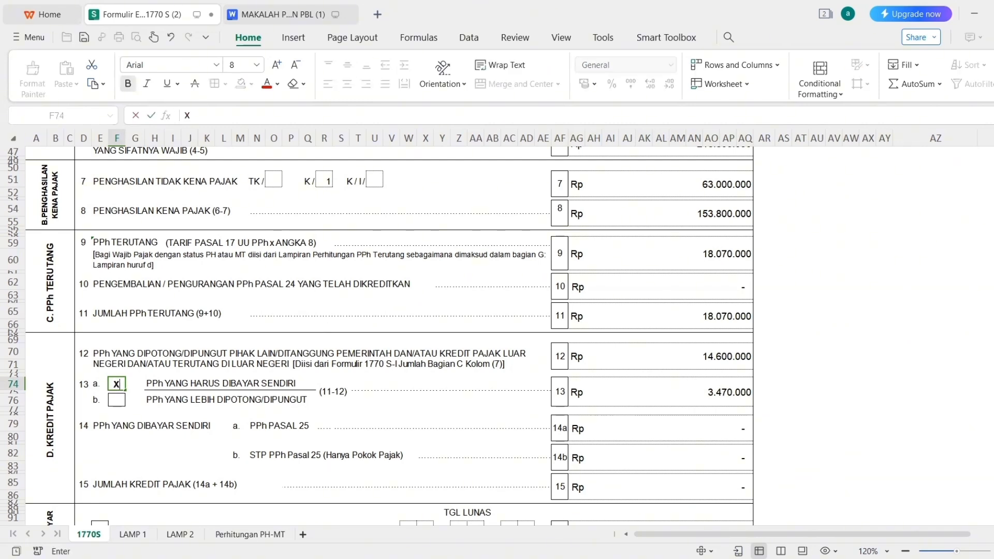
click(588, 394)
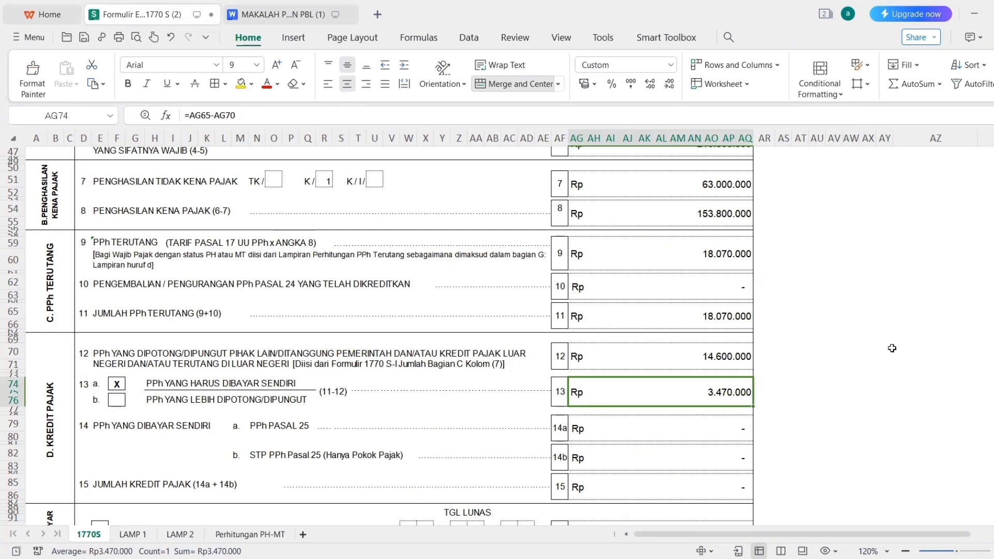
Review the line 14 self-paid tax rows and line 15's total credit formula.
scroll(432, 451, down, 4)
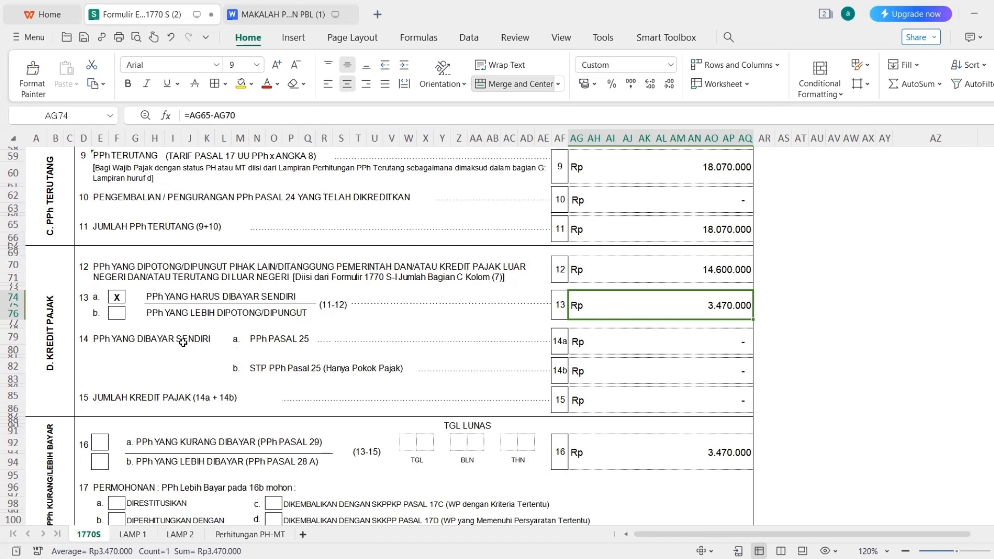
drag(96, 339, 657, 377)
click(666, 401)
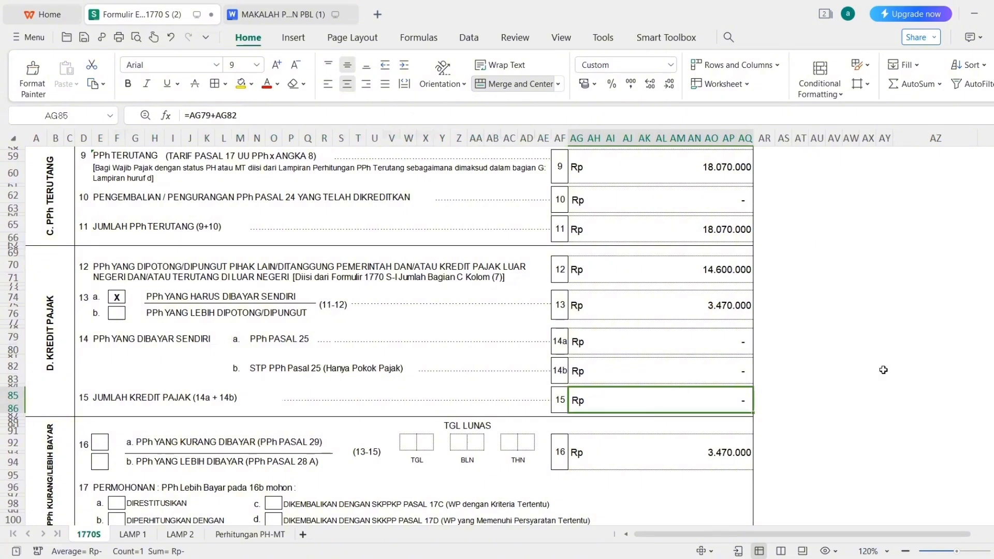
scroll(388, 336, down, 3)
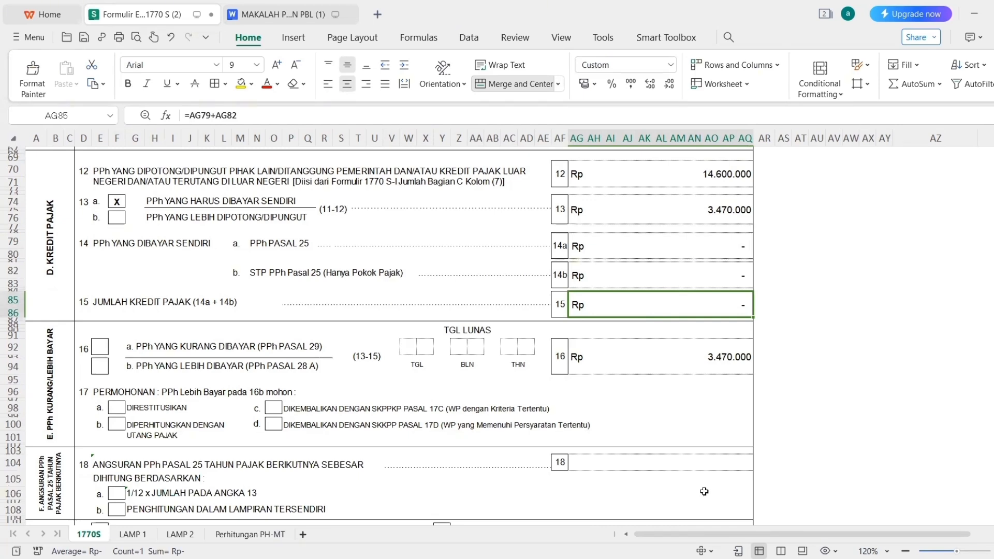
click(705, 491)
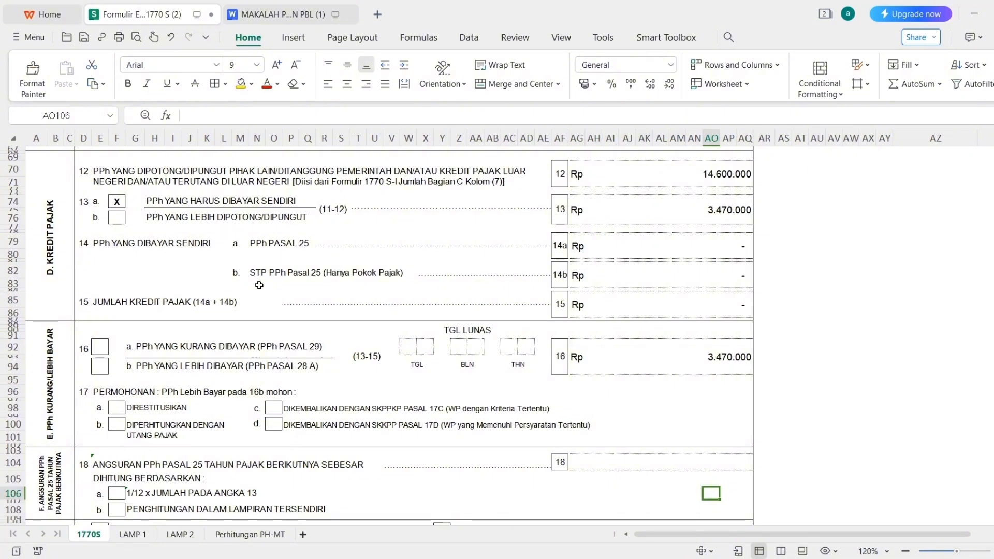
Mark box 16a with X and confirm line 16 shows 3.470.000 (line 13 minus line 15).
click(102, 347)
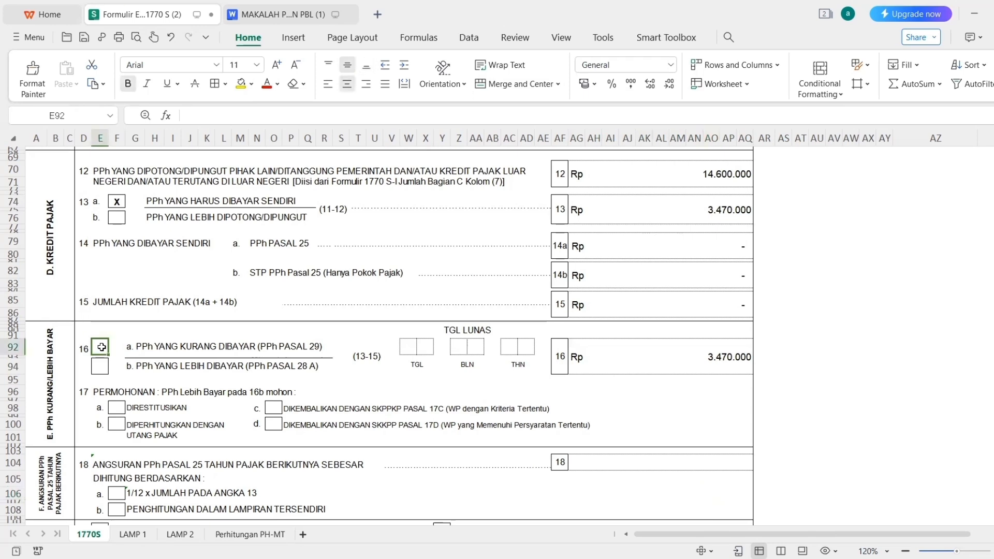
text(X)
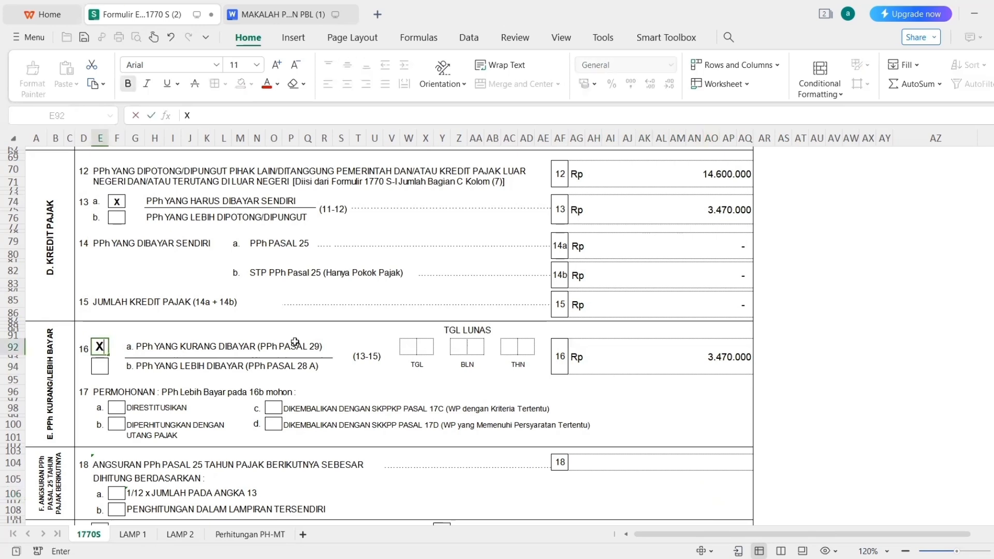
click(622, 359)
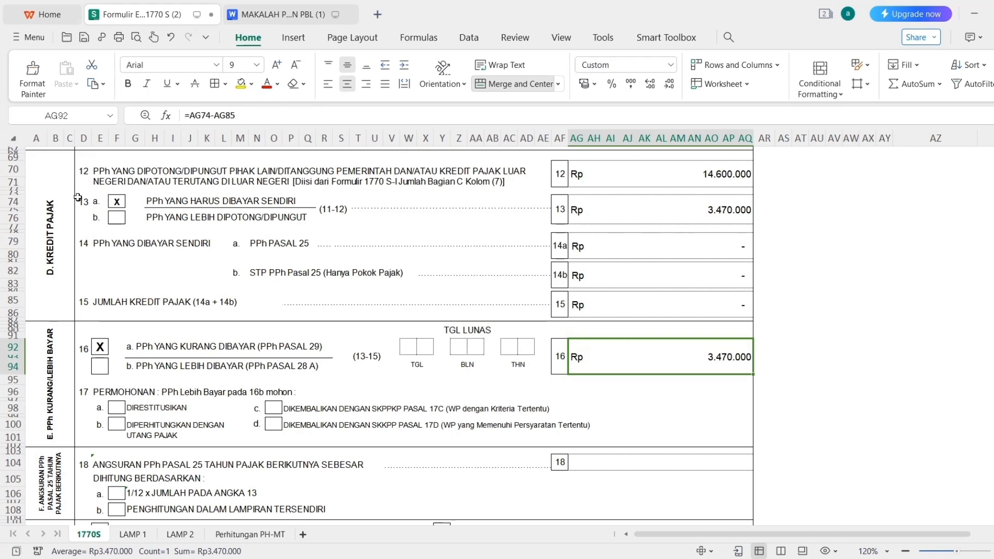
drag(83, 197, 703, 221)
drag(81, 298, 689, 314)
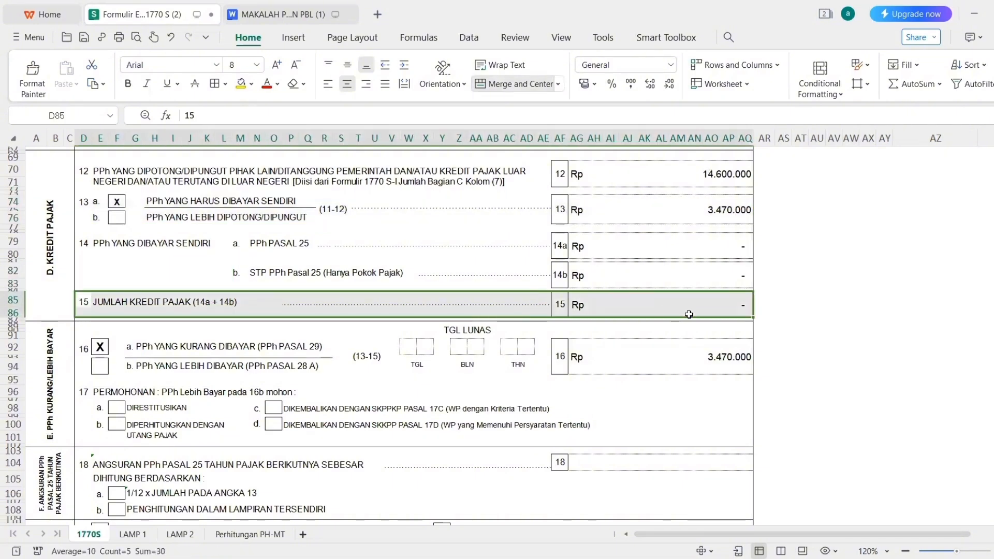
click(642, 359)
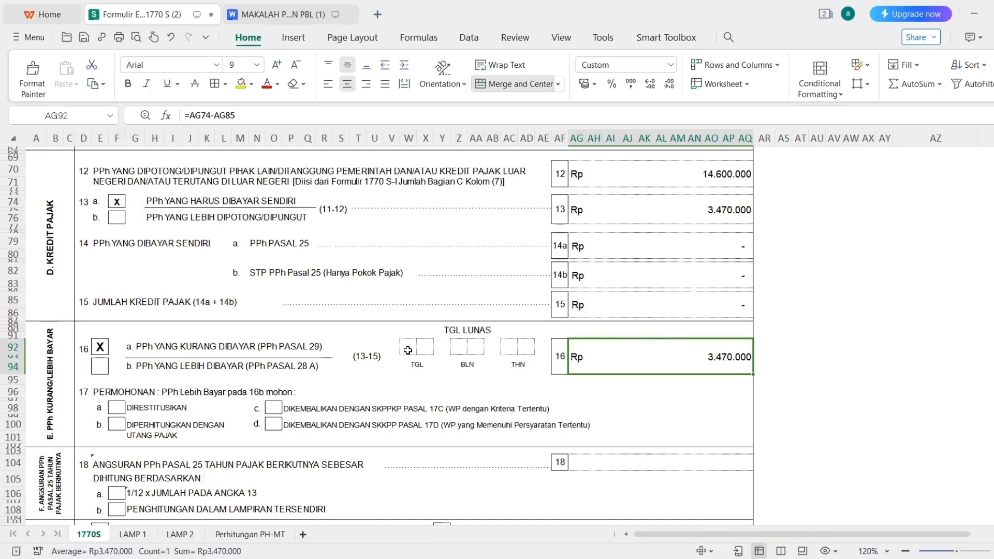
click(279, 14)
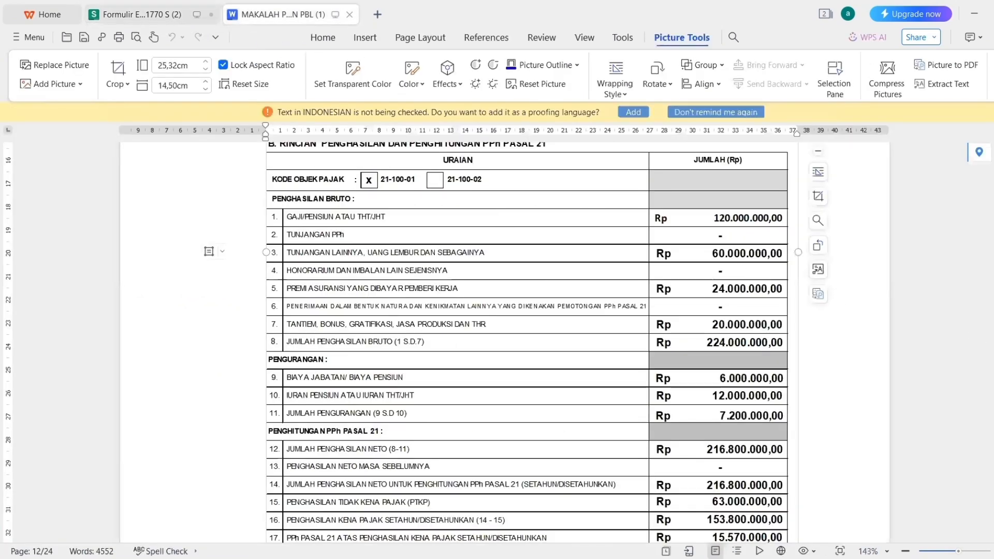
scroll(584, 399, down, 5)
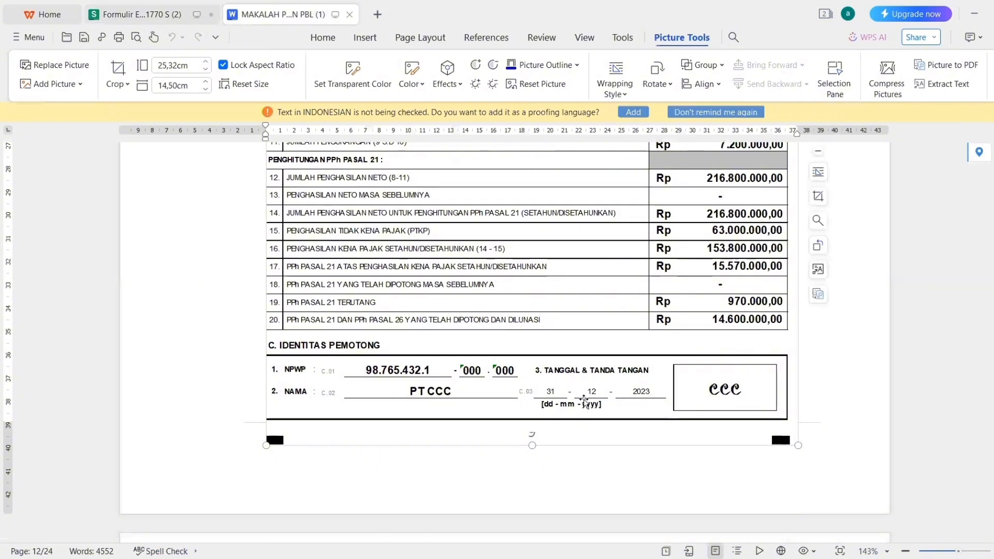
Enter the TGL LUNAS payment date 31 12 23 in the TGL, BLN and THN boxes.
click(191, 14)
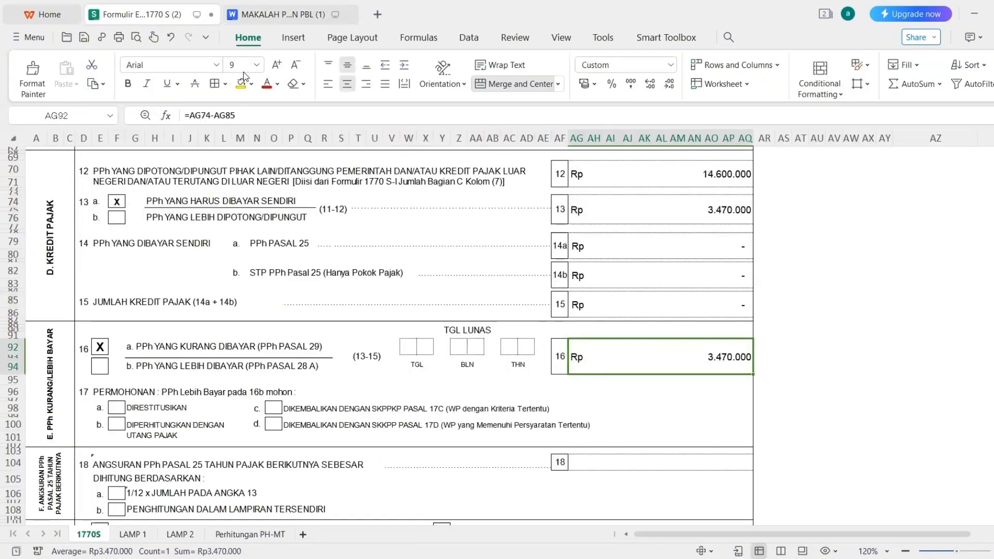
click(408, 347)
text(2)
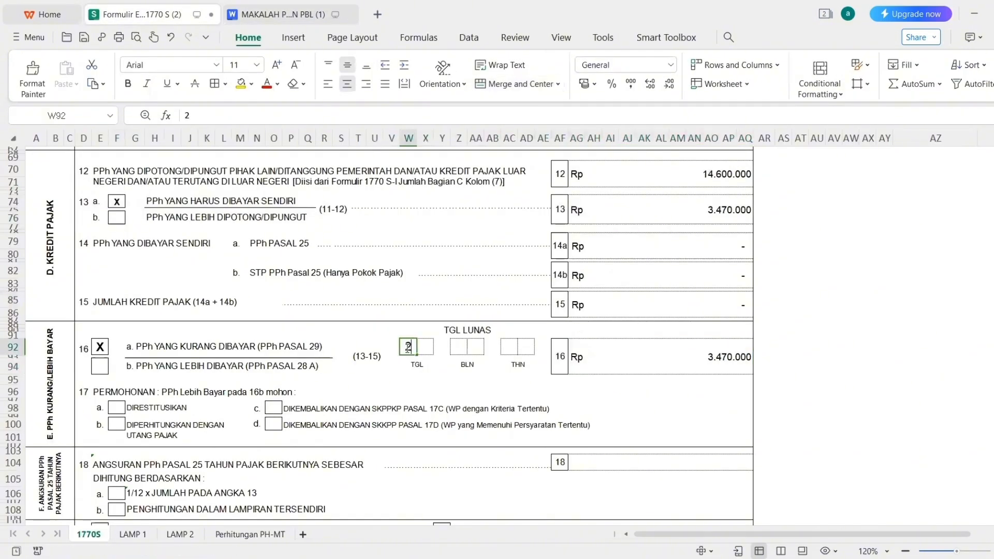
key(BackSpace)
text(3)
key(Tab)
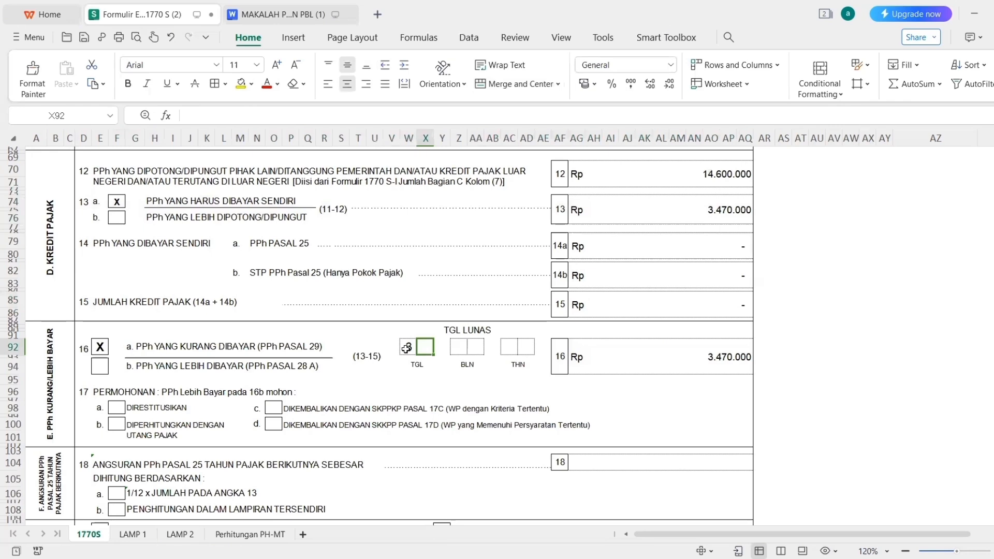
text(1)
key(Tab)
key(Tab)
text(1)
key(Tab)
text(2)
key(Tab)
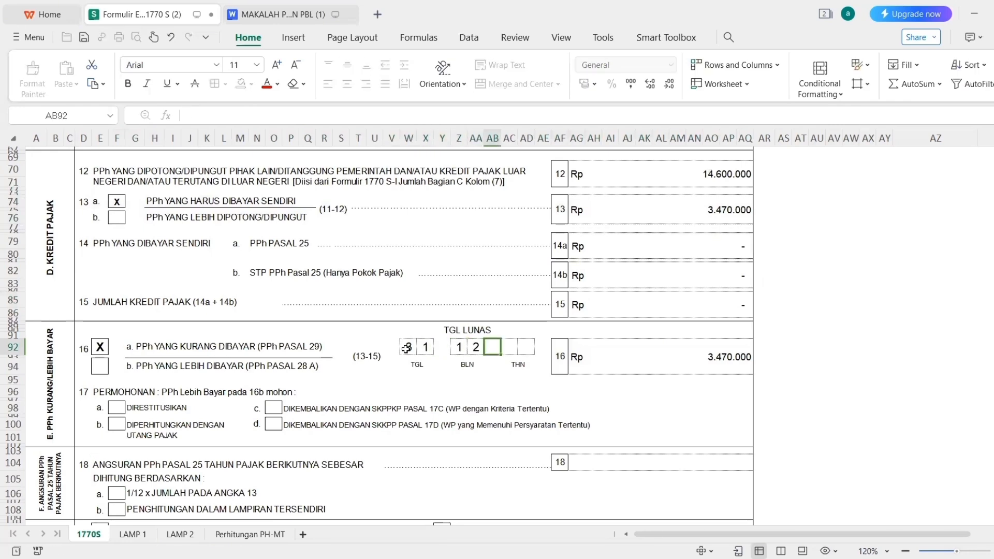
key(Tab)
text(23)
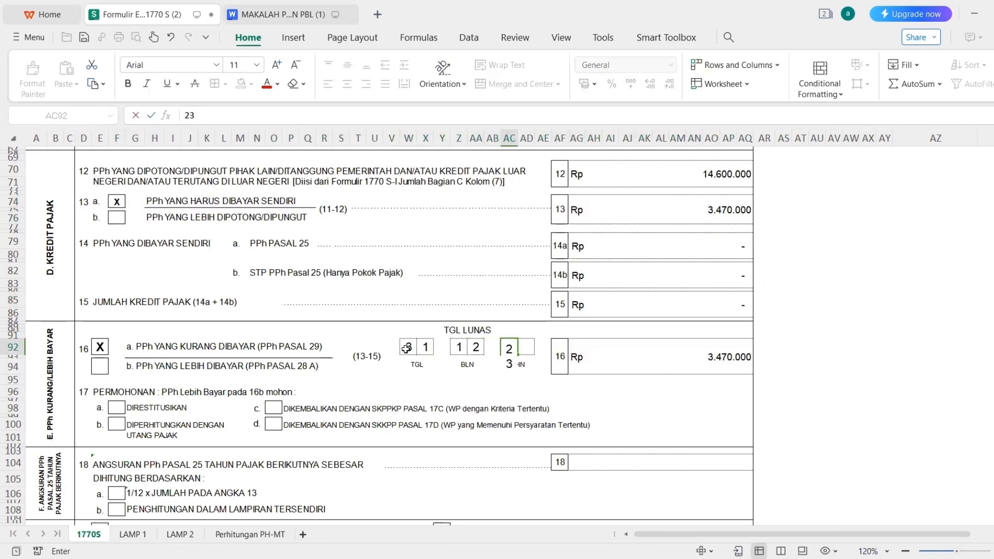
key(Return)
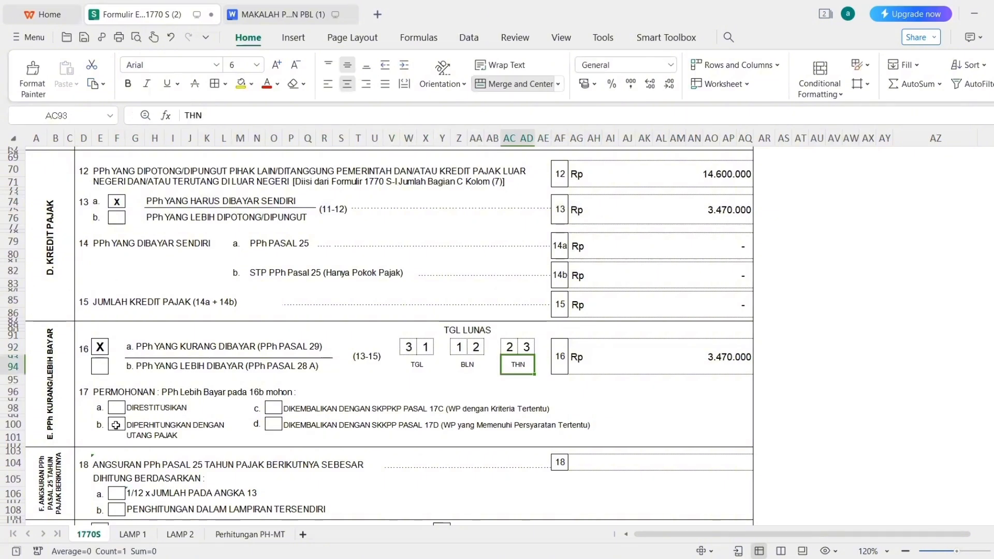
Mark box 17b and section G attachment box a with X, checking against the paper document.
click(115, 424)
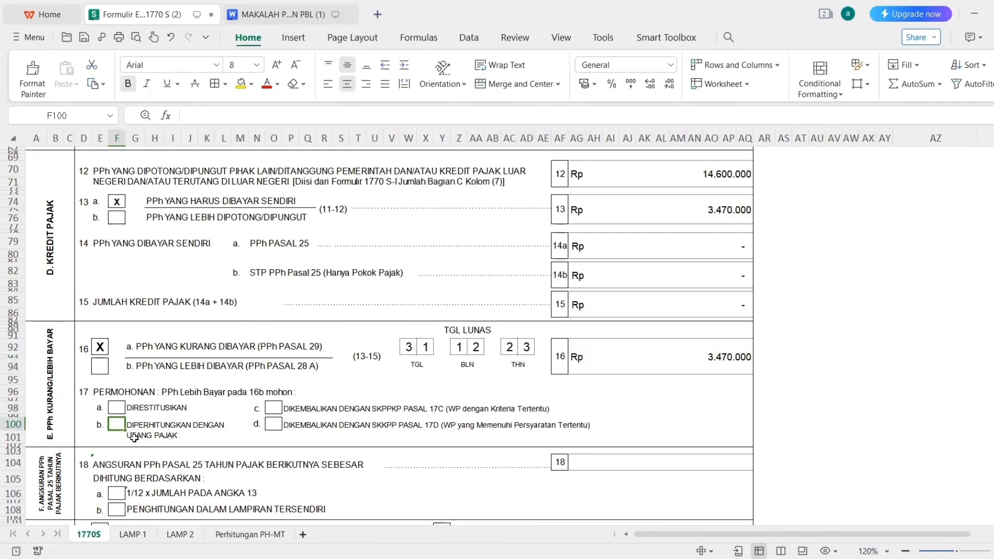
text(X)
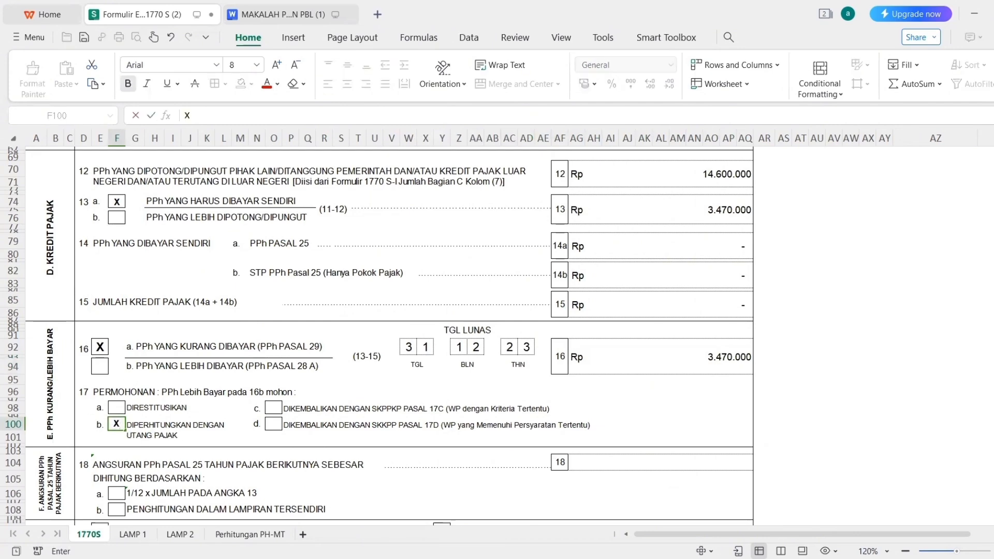
scroll(376, 336, down, 3)
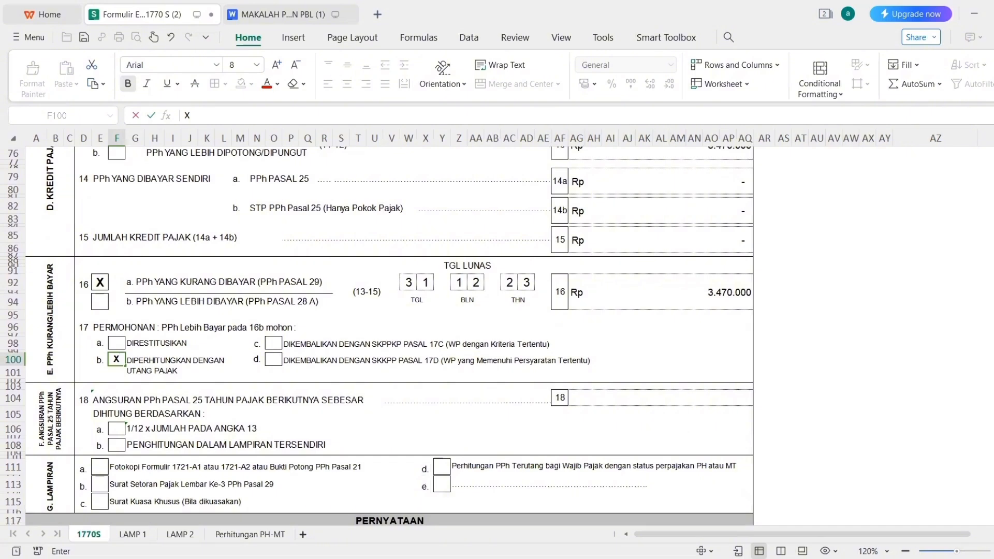
scroll(376, 336, down, 2)
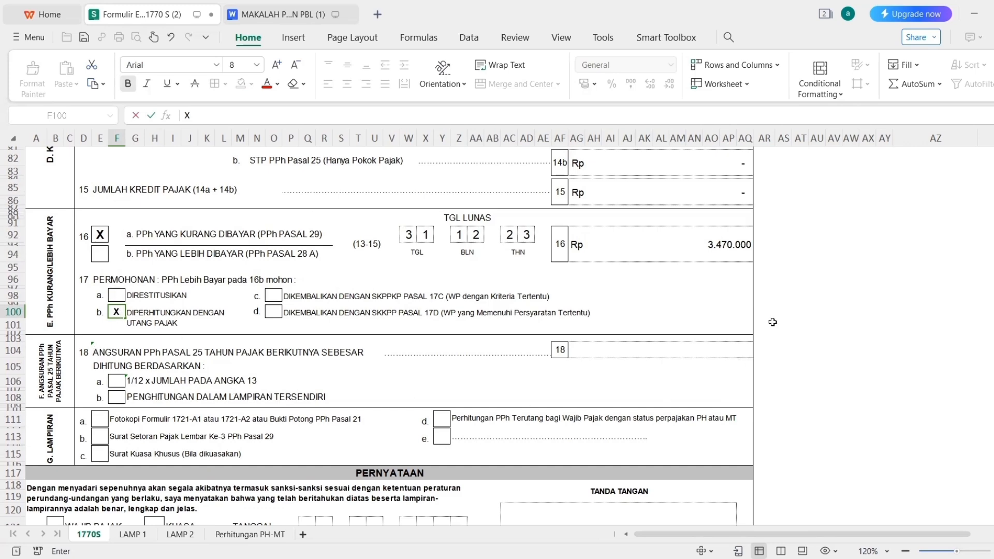
scroll(809, 303, down, 5)
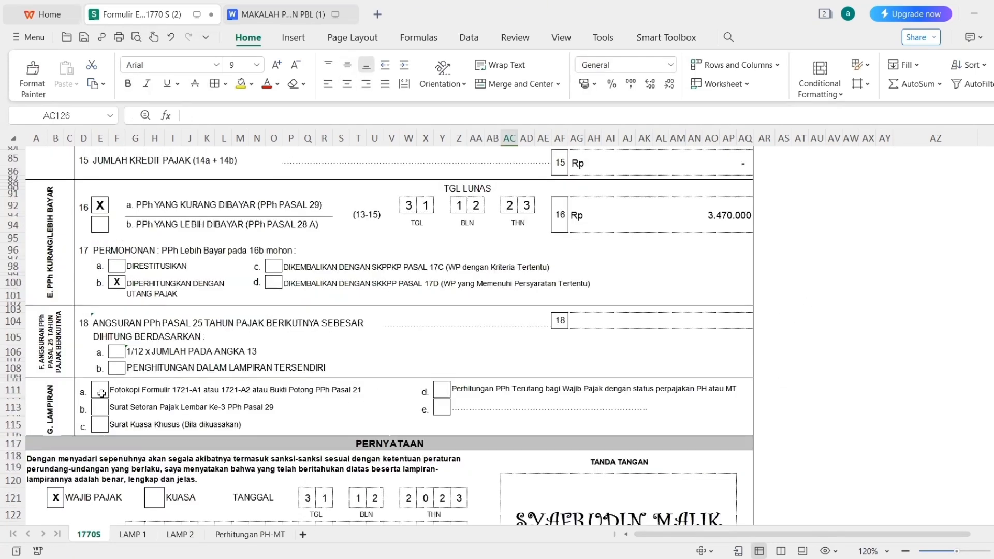
click(102, 395)
text(X)
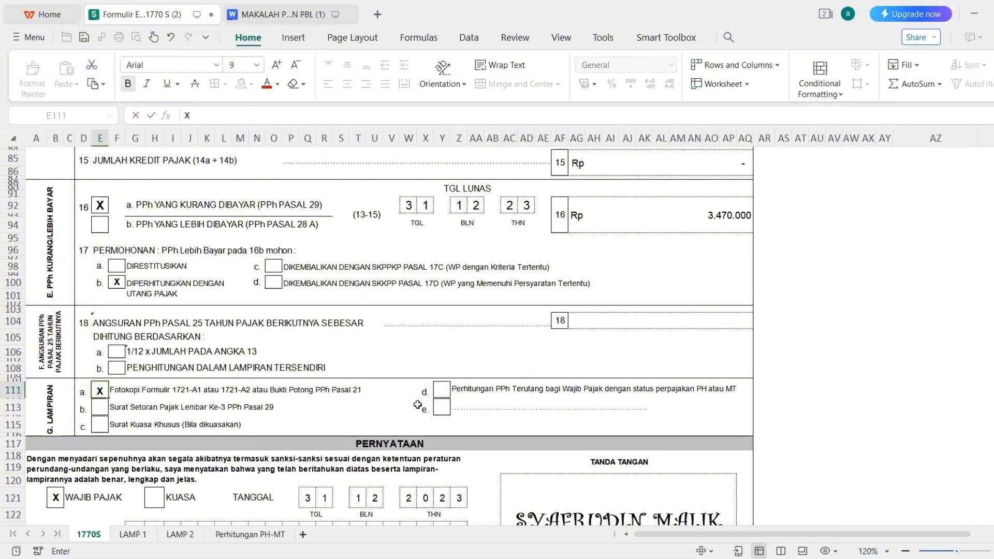
scroll(217, 389, down, 2)
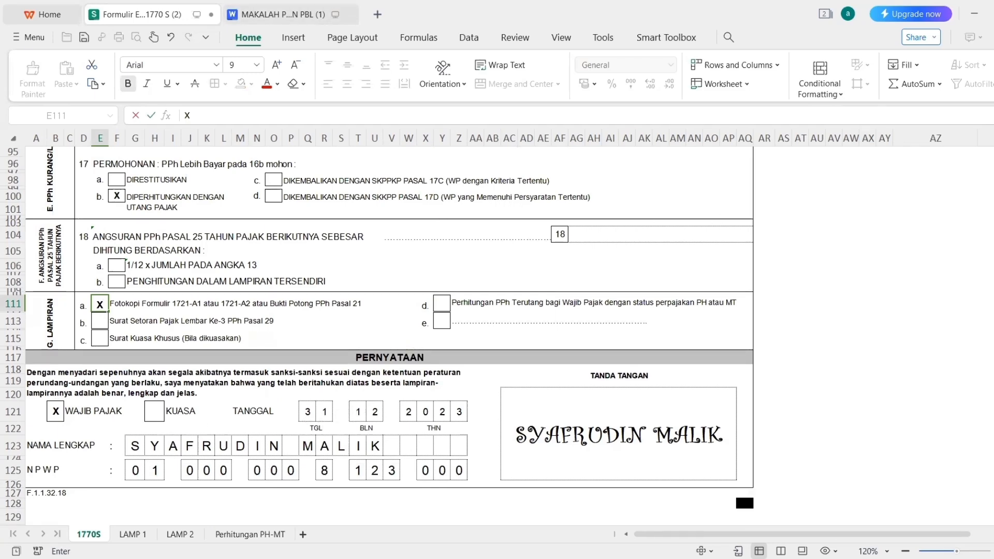
scroll(388, 337, up, 5)
scroll(388, 337, down, 6)
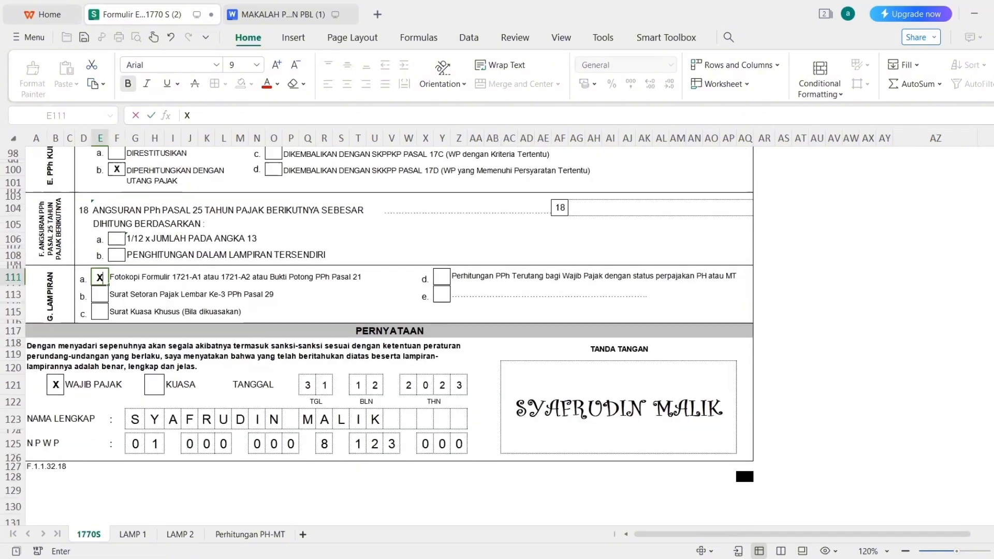
click(252, 14)
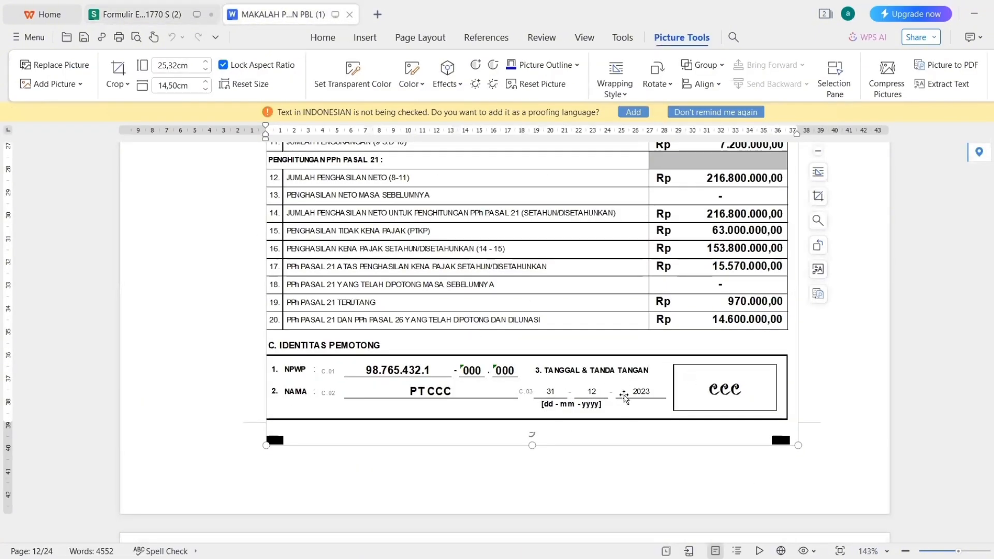
click(160, 14)
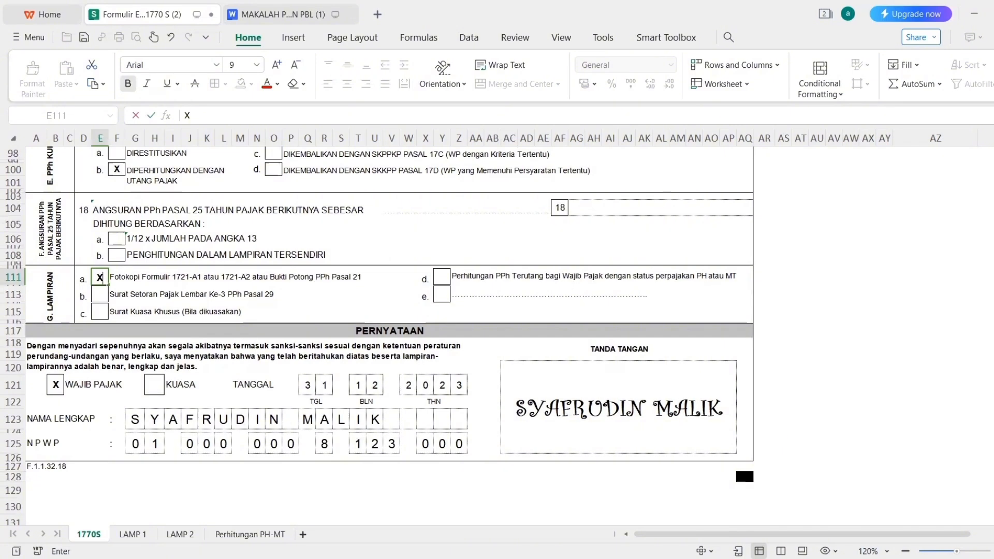
scroll(377, 337, up, 4)
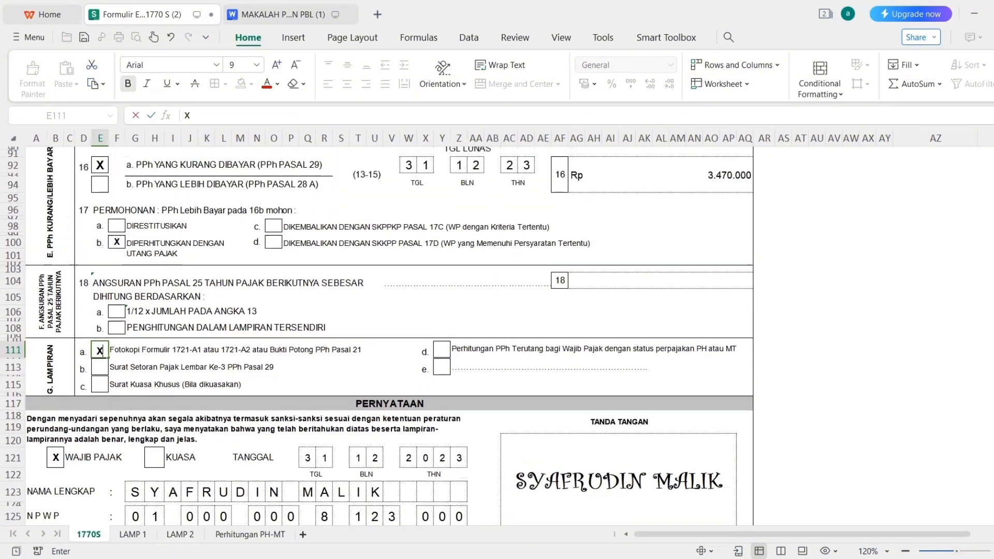
scroll(377, 337, up, 2)
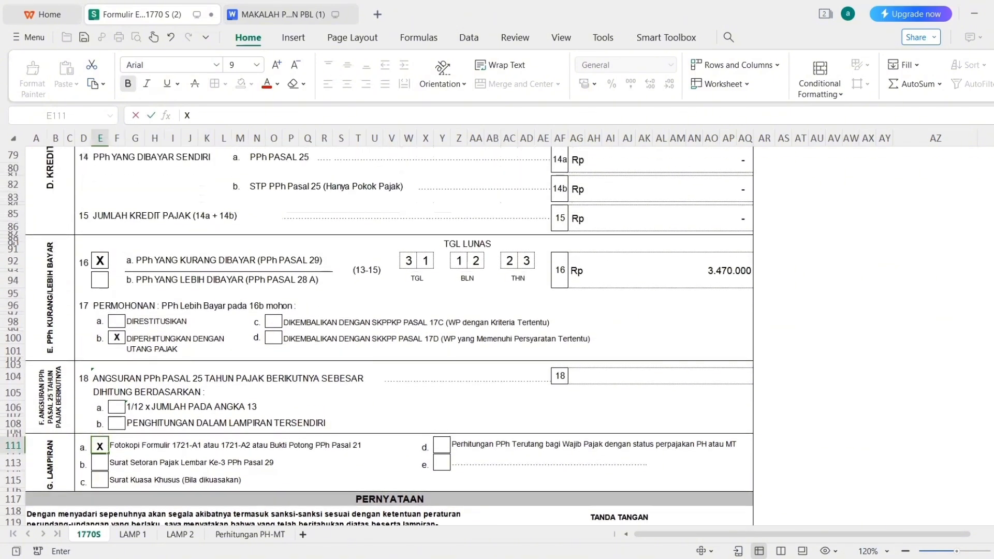